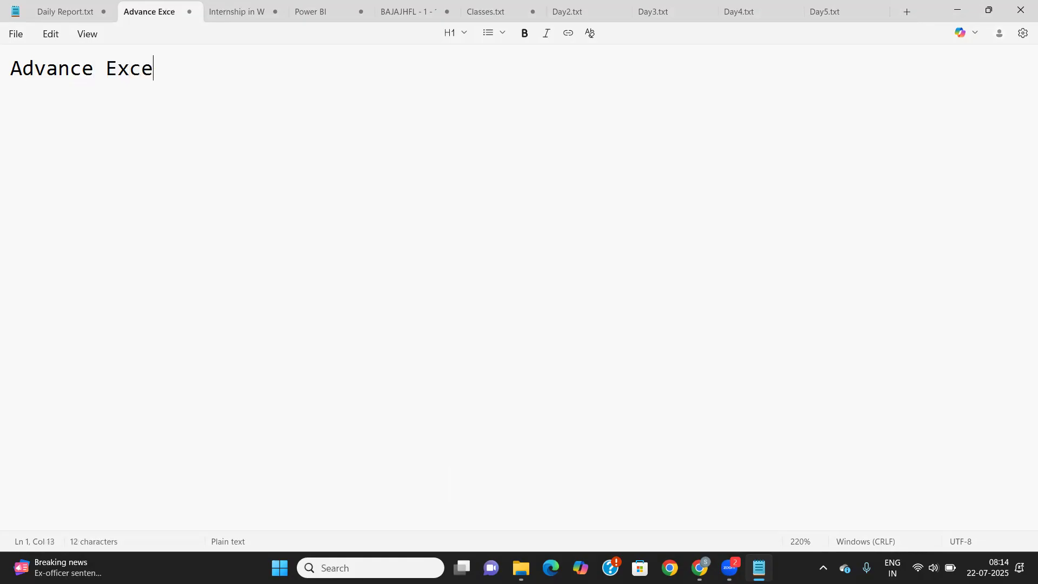
# Complete the 'Advance Excel' heading in Notepad, start a new line, and bring up Windows search
pyautogui.write('?')
pyautogui.press('BackSpace')
pyautogui.press('Return')
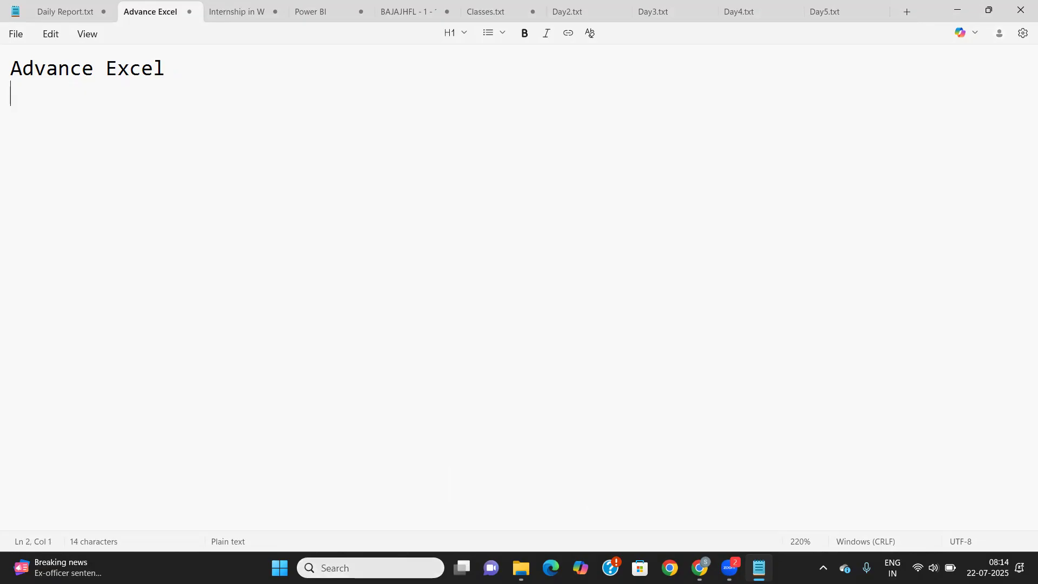
pyautogui.press('super+s')
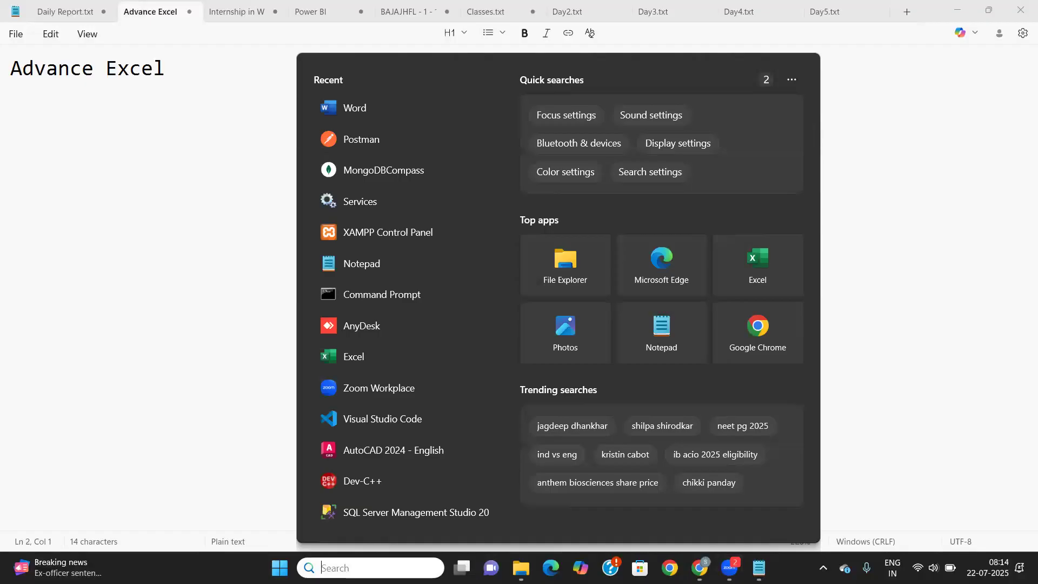
# Search 'Ex' in Windows Search and launch Excel from the best match
pyautogui.write('Ex')
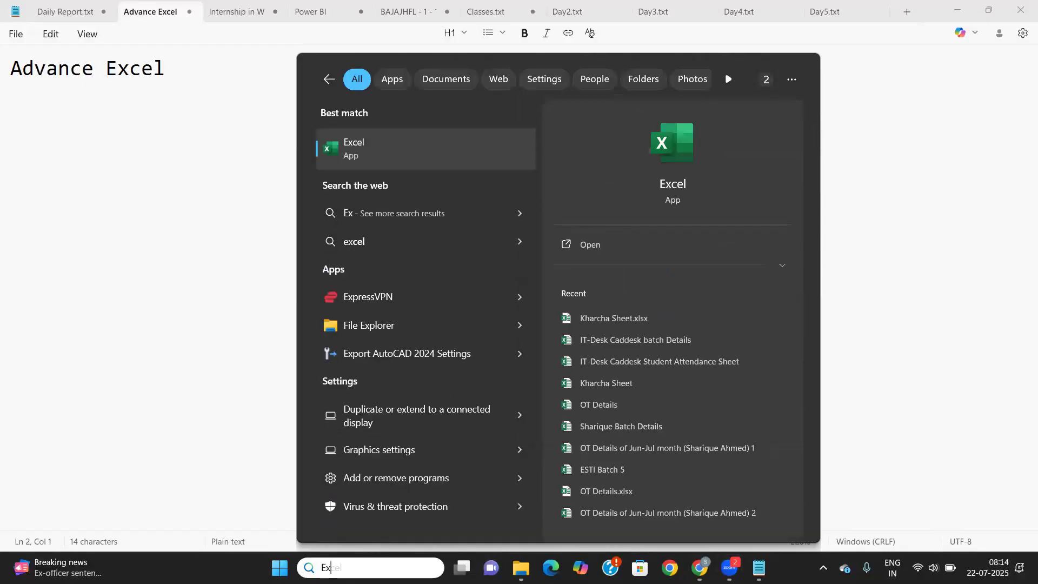
pyautogui.press('Return')
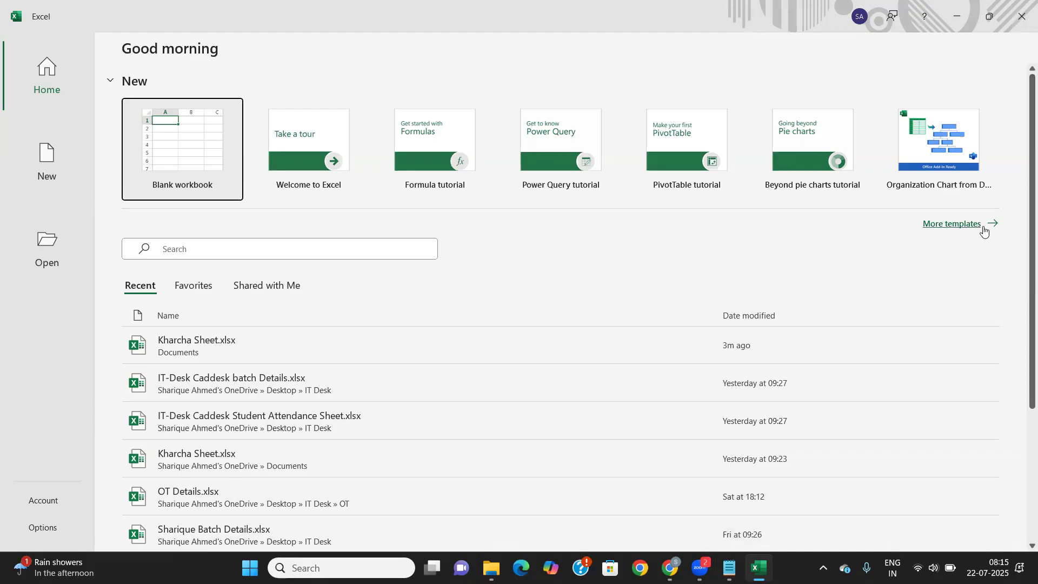
pyautogui.click(979, 228)
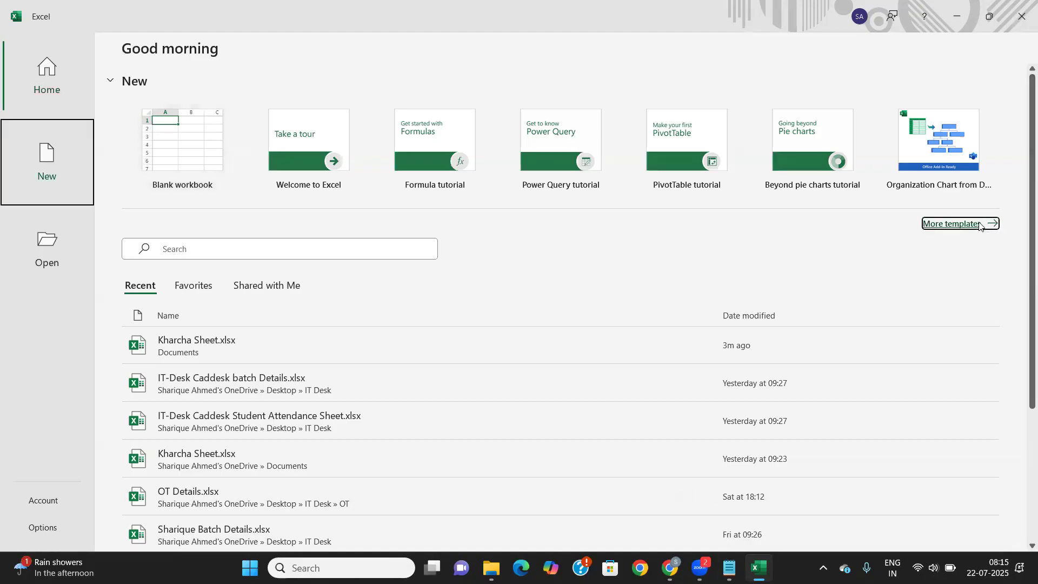
pyautogui.scroll(-1, 273, 393)
pyautogui.scroll(-3, 274, 393)
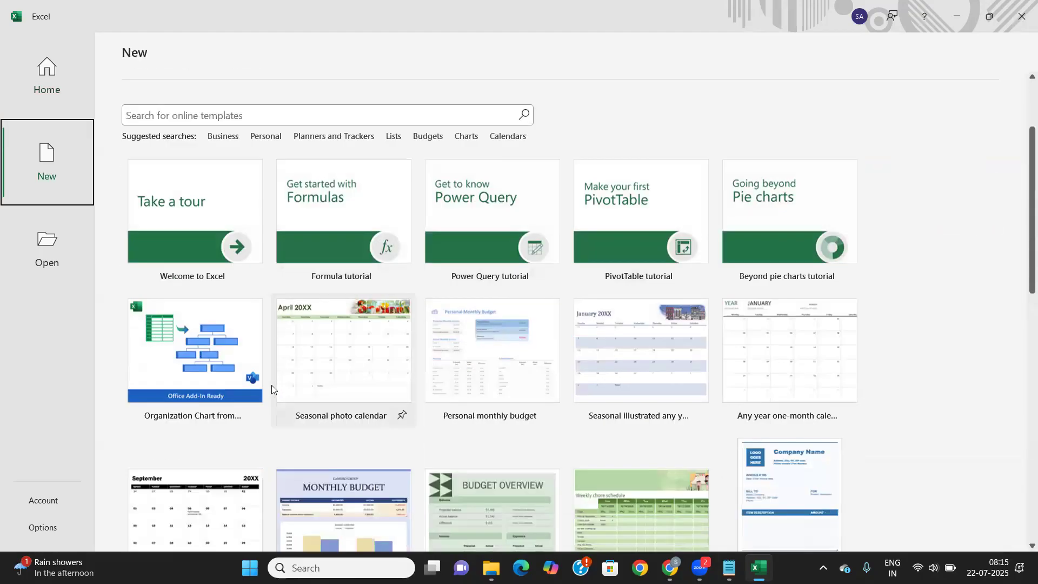
pyautogui.scroll(-2, 449, 381)
pyautogui.scroll(-1, 615, 366)
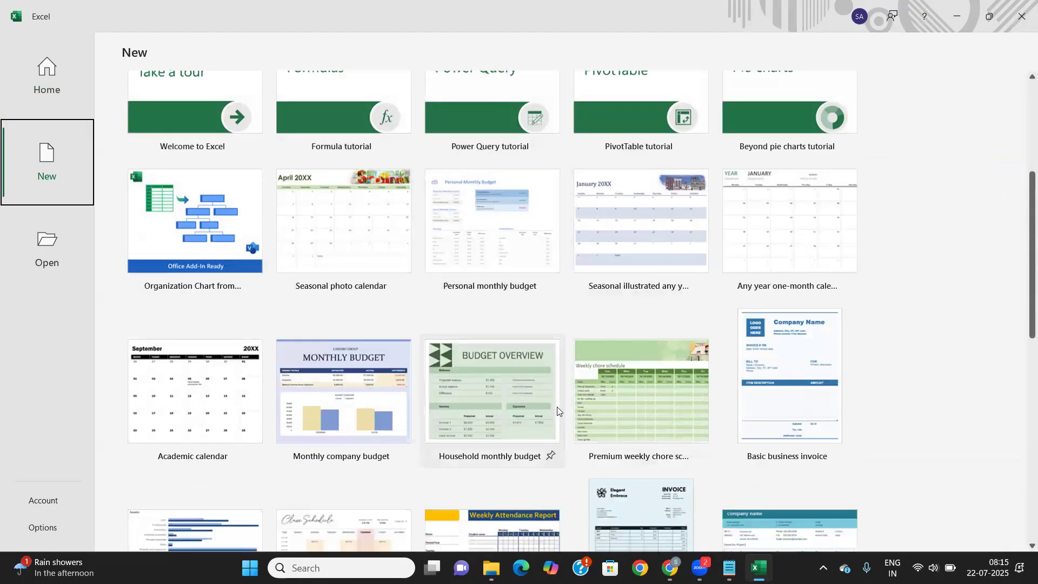
pyautogui.scroll(-2, 659, 338)
pyautogui.scroll(-3, 659, 336)
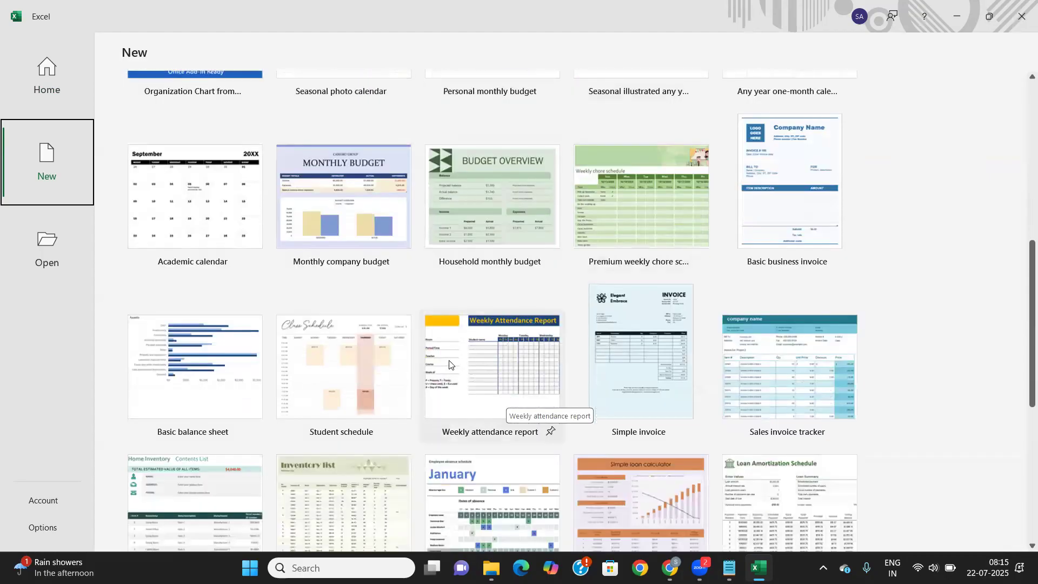
pyautogui.scroll(-1, 453, 378)
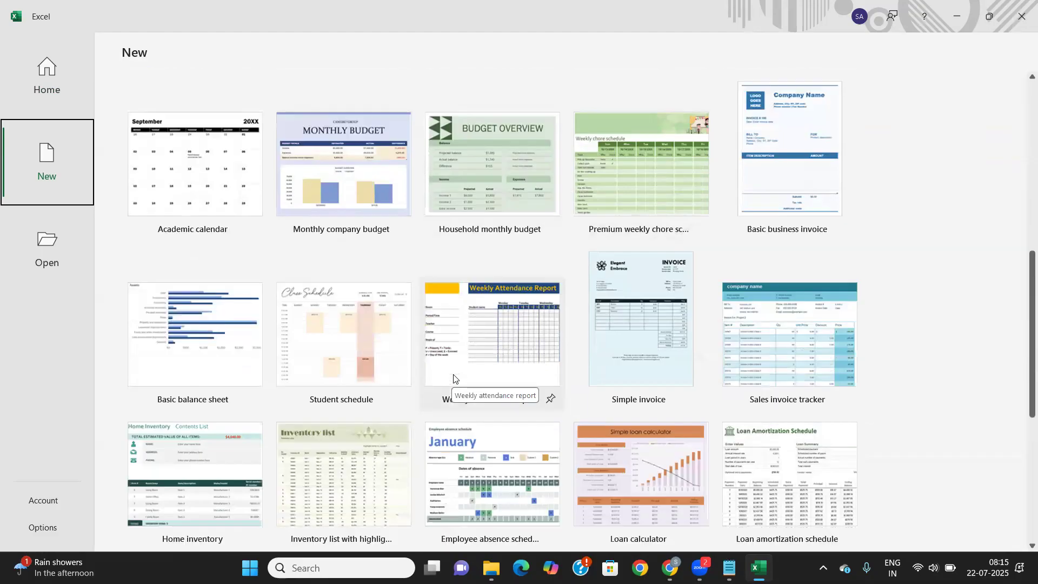
pyautogui.scroll(-4, 475, 351)
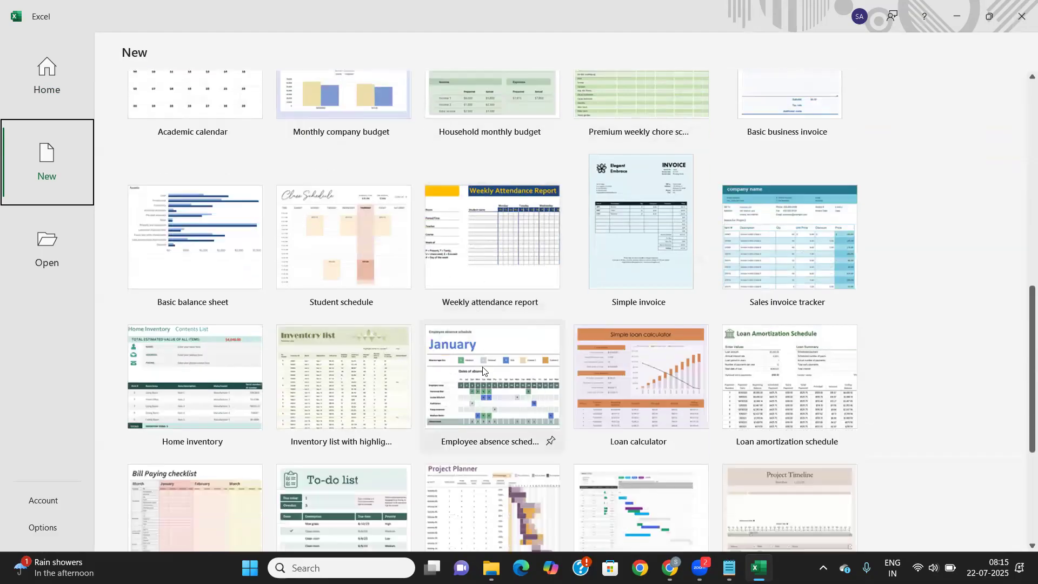
pyautogui.scroll(-3, 482, 370)
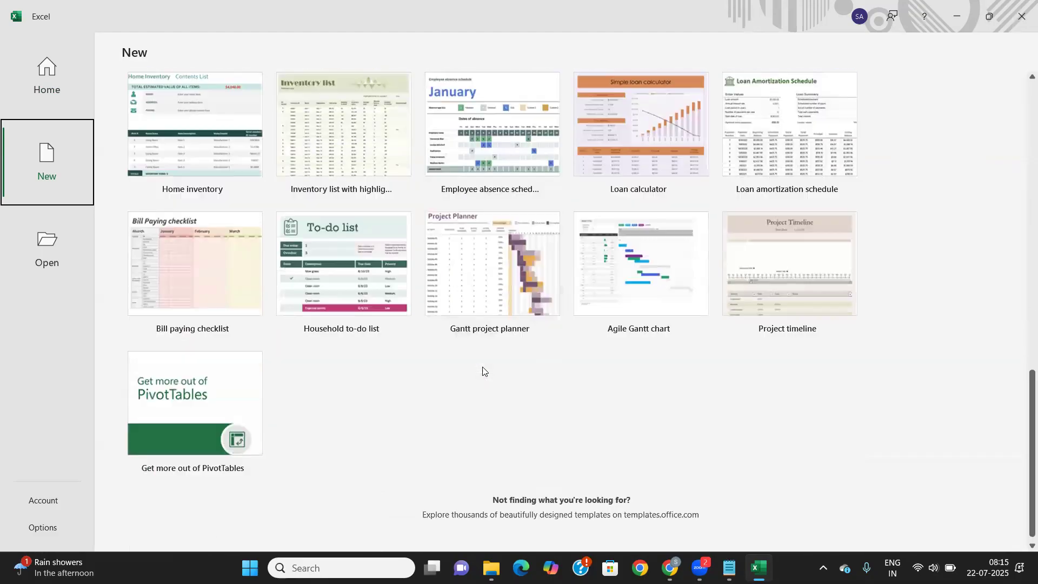
pyautogui.scroll(2, 483, 371)
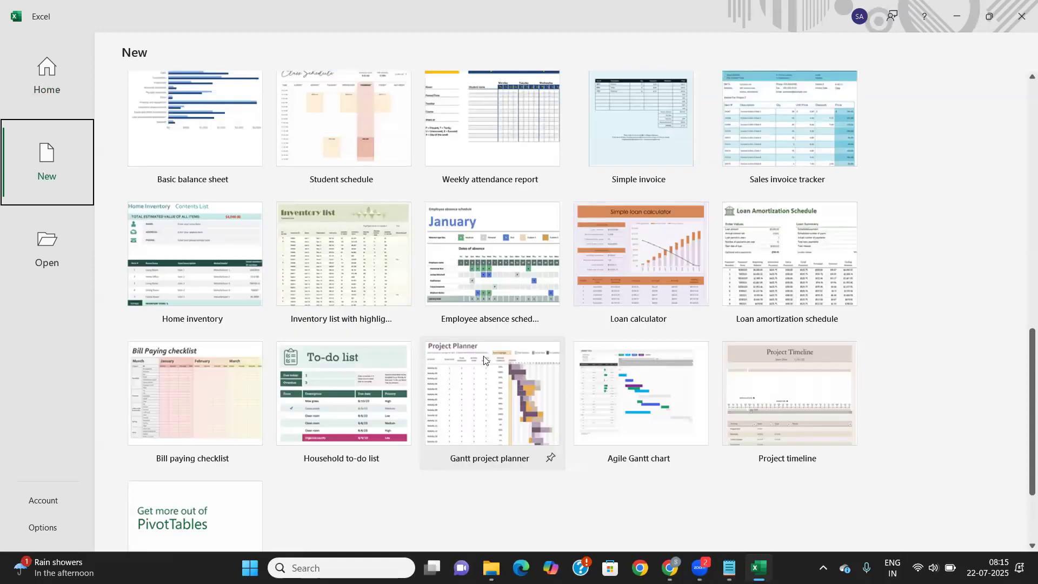
pyautogui.scroll(9, 487, 372)
pyautogui.scroll(7, 493, 375)
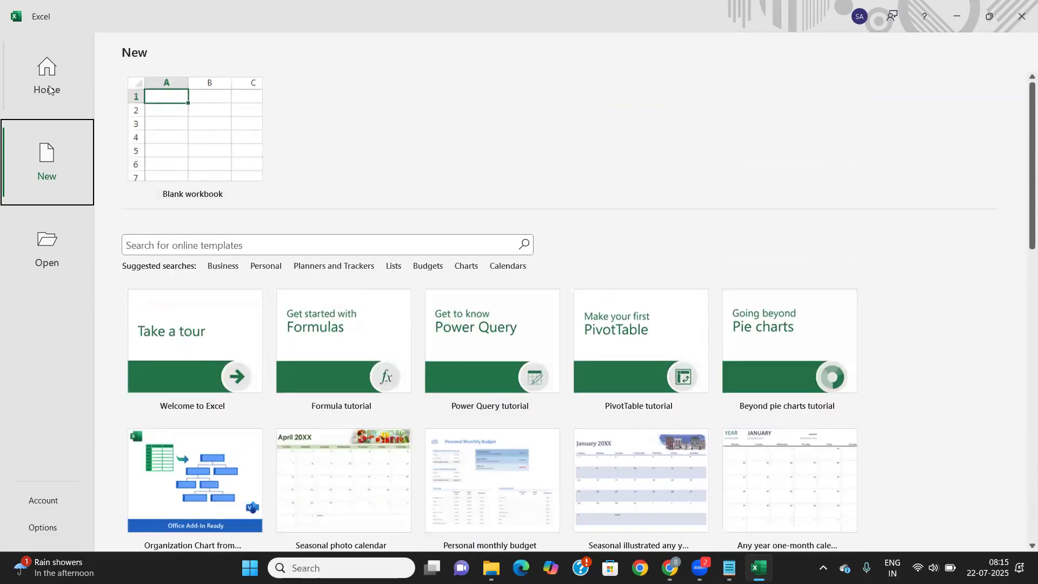
pyautogui.click(75, 81)
pyautogui.scroll(-4, 332, 331)
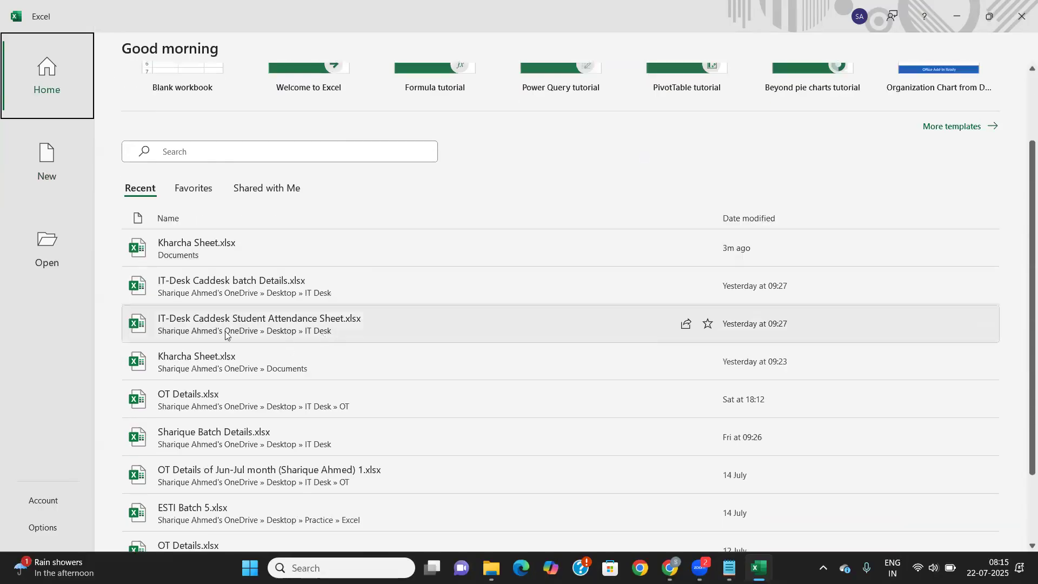
pyautogui.scroll(4, 254, 271)
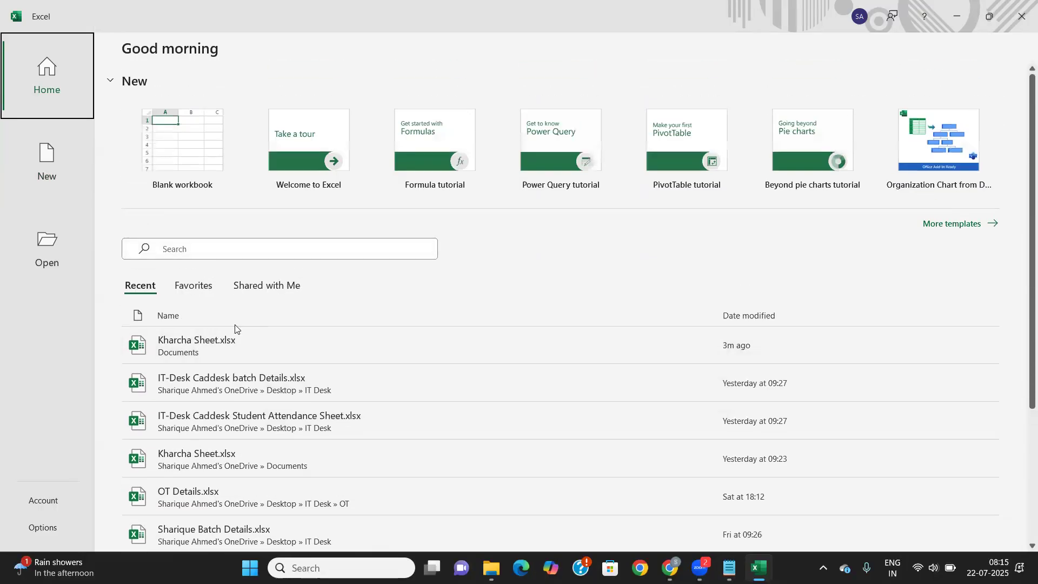
pyautogui.click(206, 291)
pyautogui.click(297, 292)
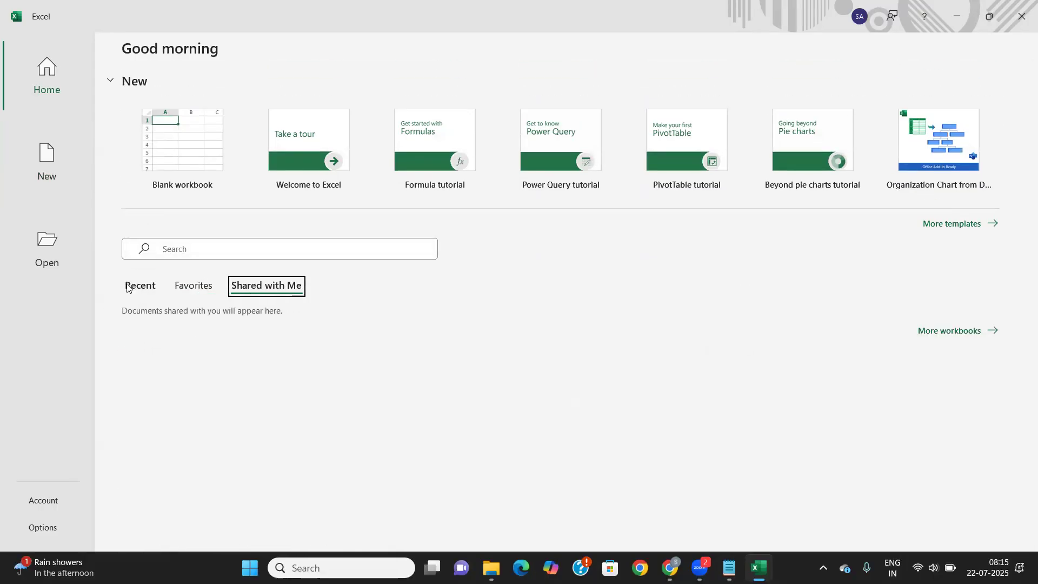
pyautogui.click(142, 290)
pyautogui.click(49, 252)
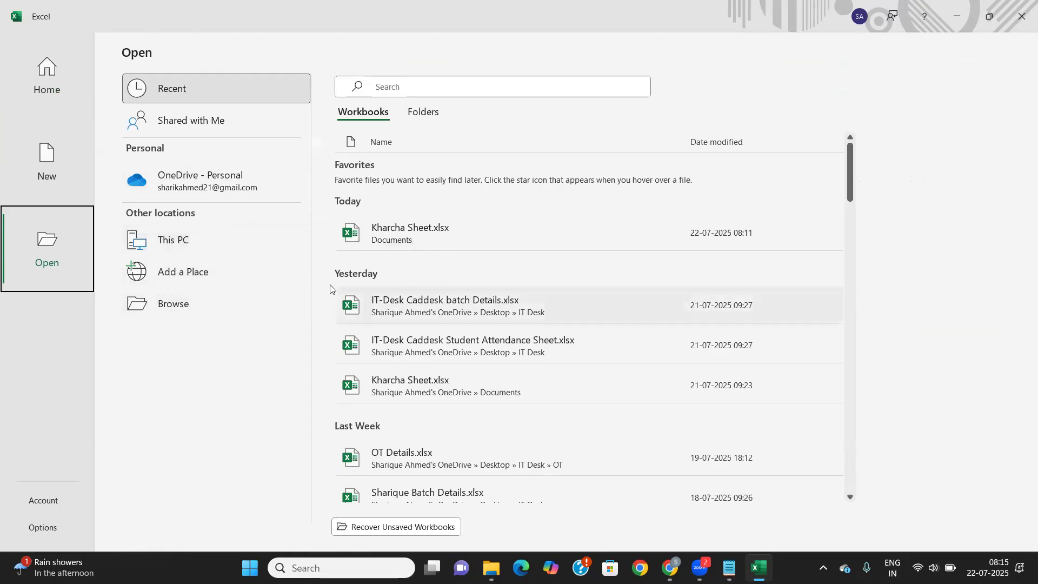
pyautogui.scroll(-1, 459, 356)
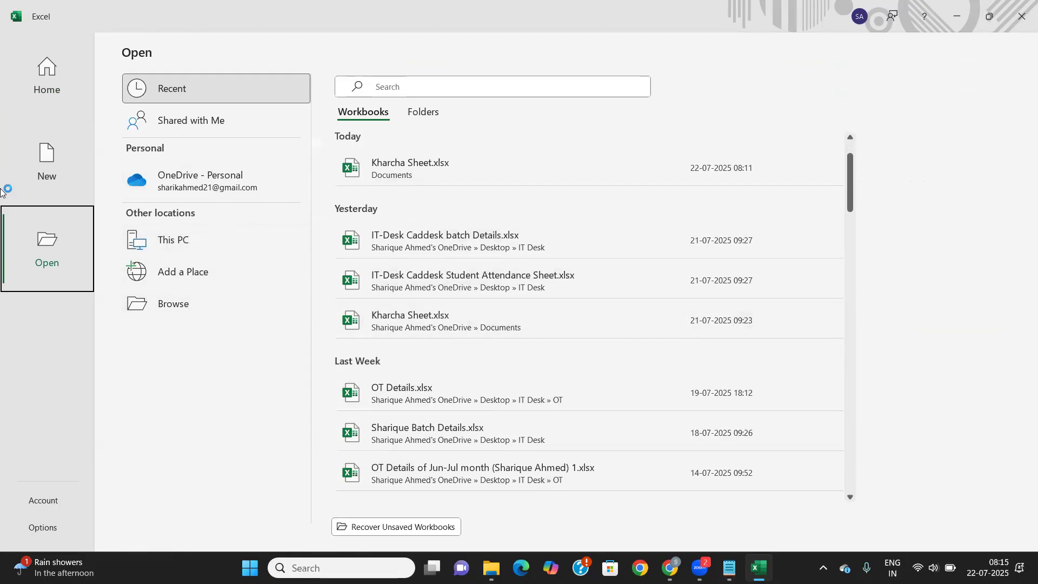
pyautogui.click(50, 78)
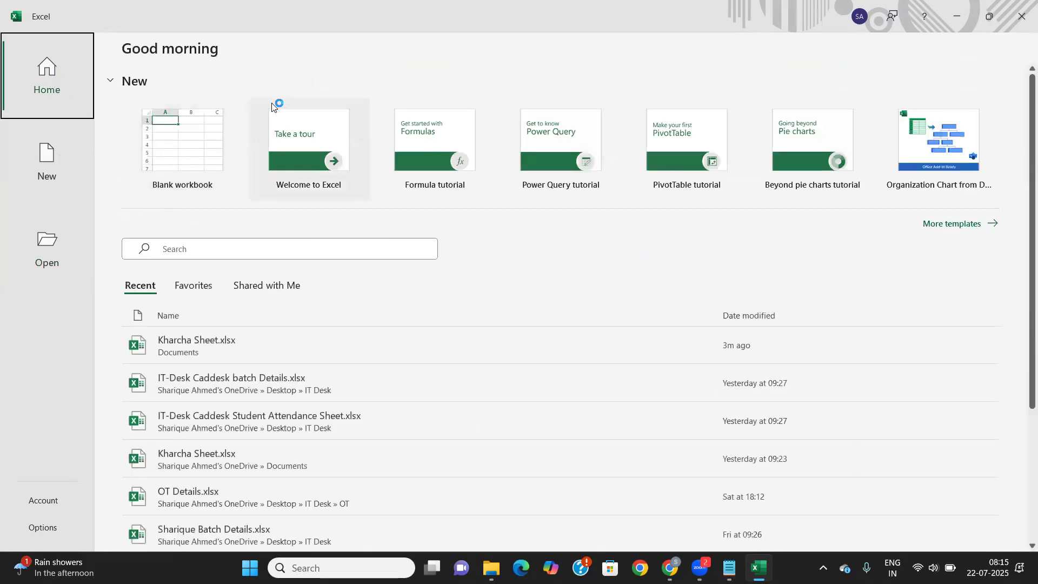
# Create a blank workbook, entering 'GUI' in B2 then clearing it so Sheet1 stays empty
pyautogui.click(196, 160)
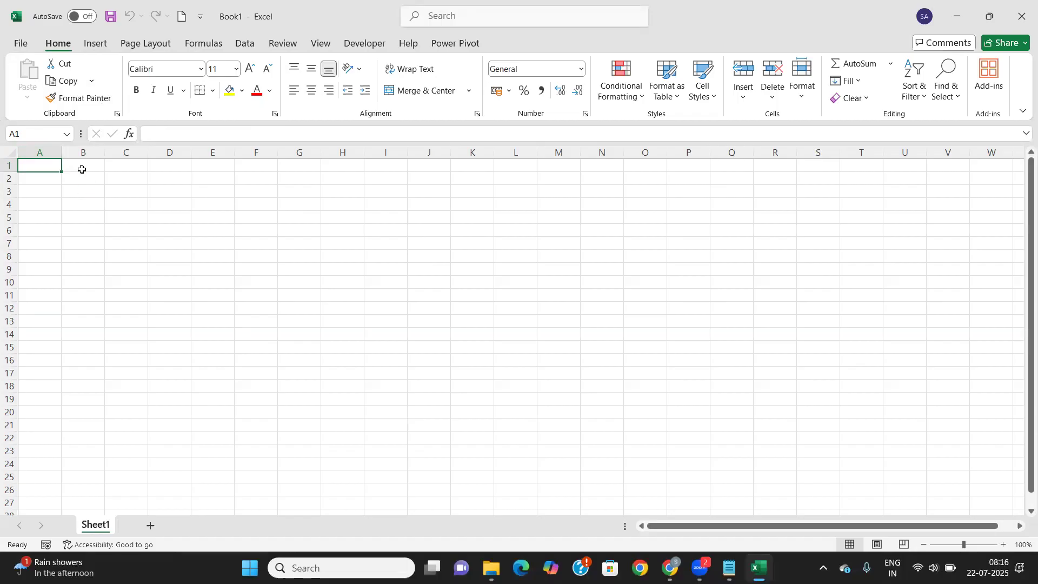
pyautogui.click(94, 182)
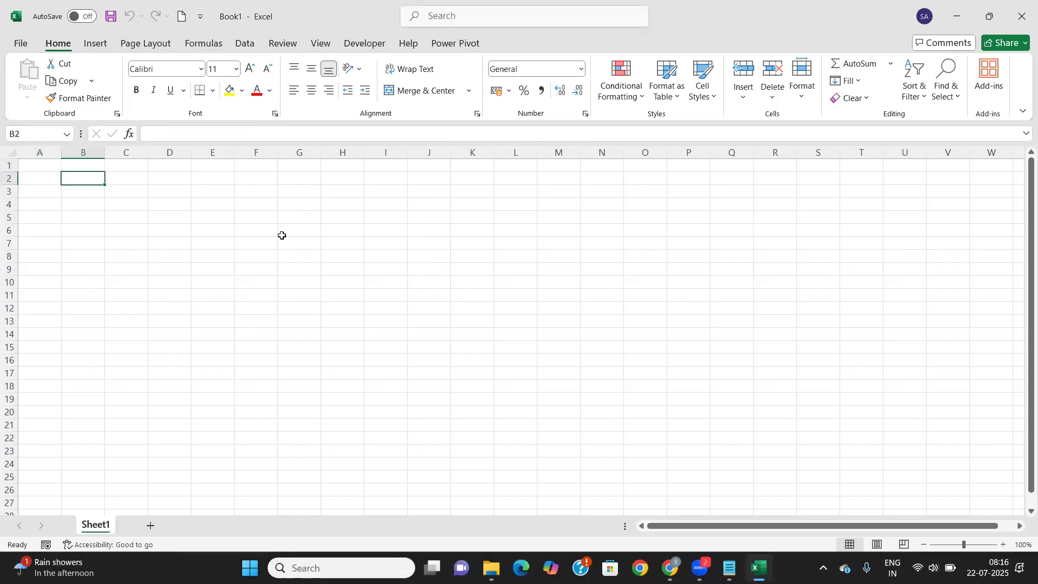
pyautogui.write('GUI')
pyautogui.press('Tab')
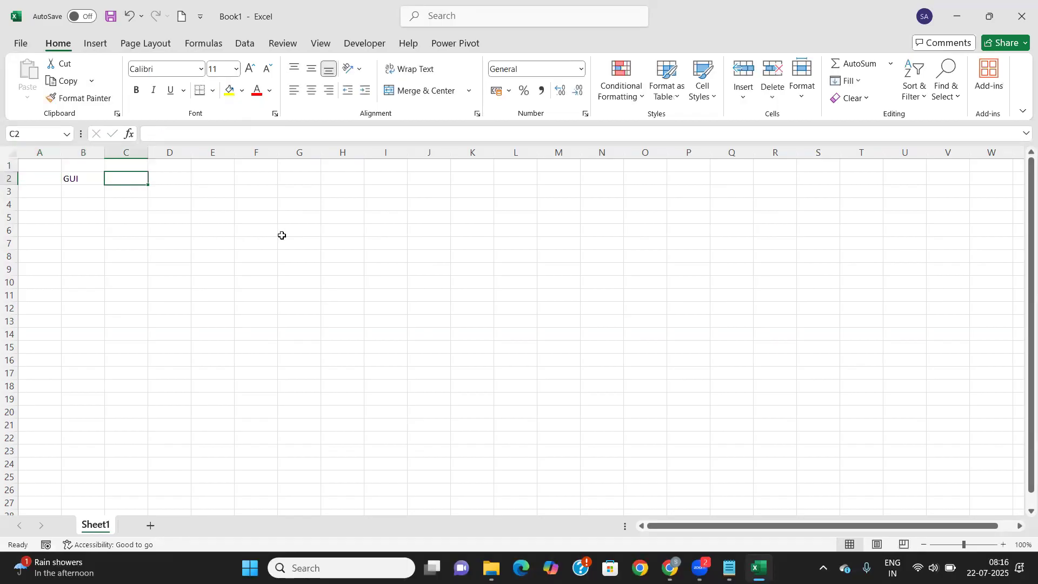
pyautogui.press('Left')
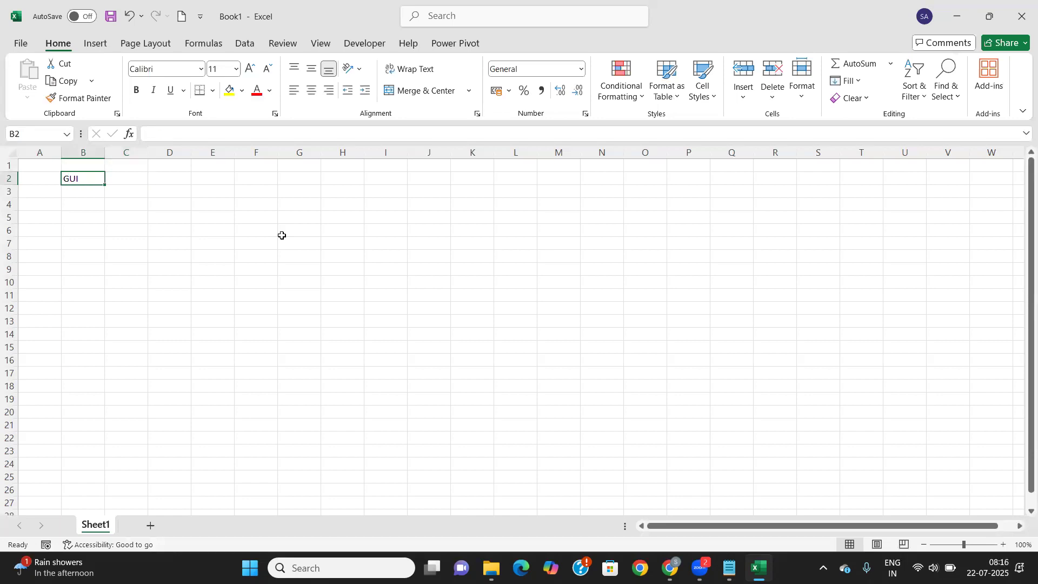
pyautogui.press('BackSpace')
pyautogui.press('Tab')
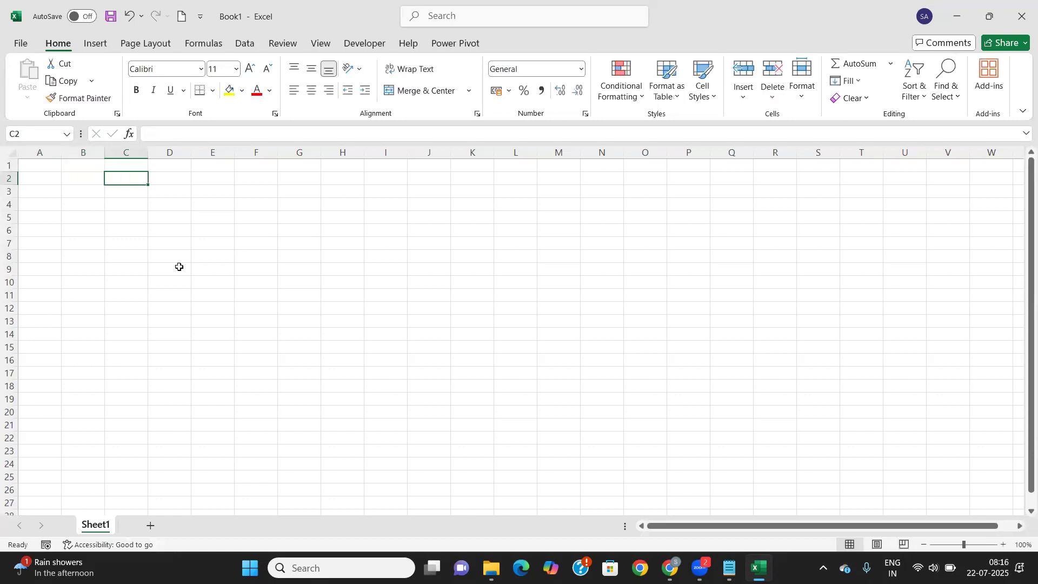
pyautogui.click(155, 259)
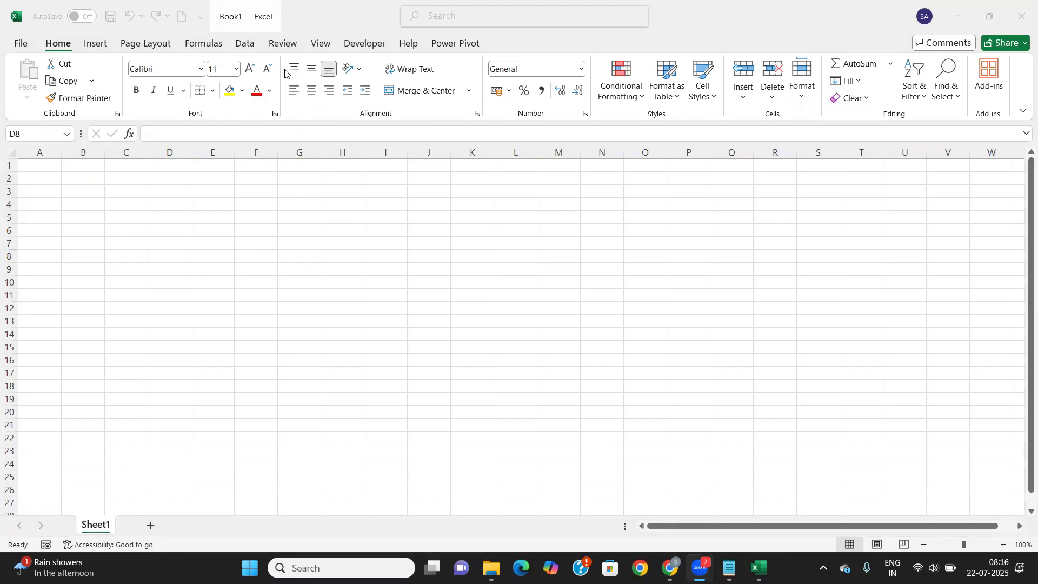
pyautogui.click(84, 204)
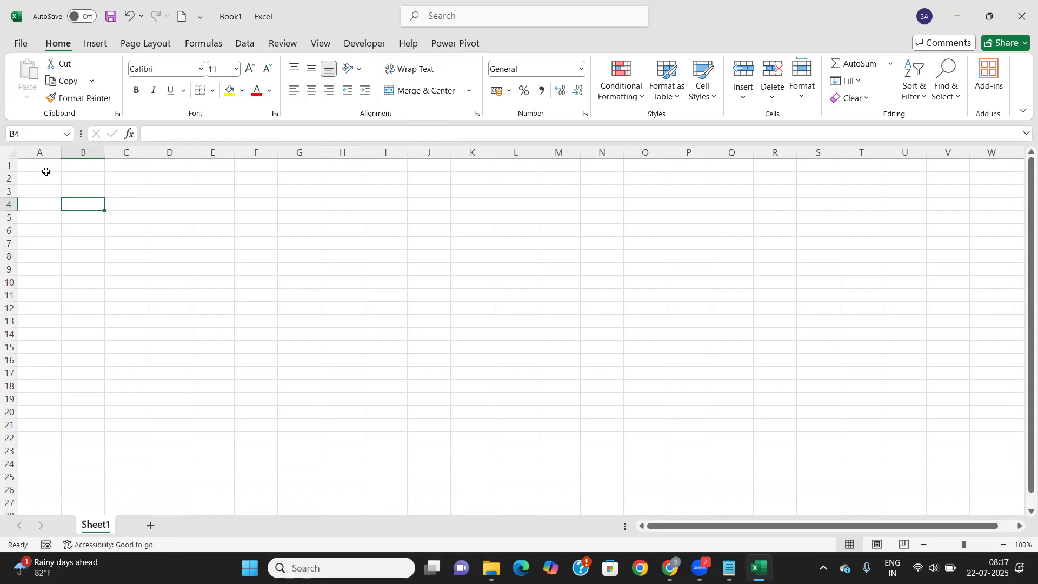
# Enter the title 'Marksheet' in A1, fixing the initial misspelling
pyautogui.click(44, 168)
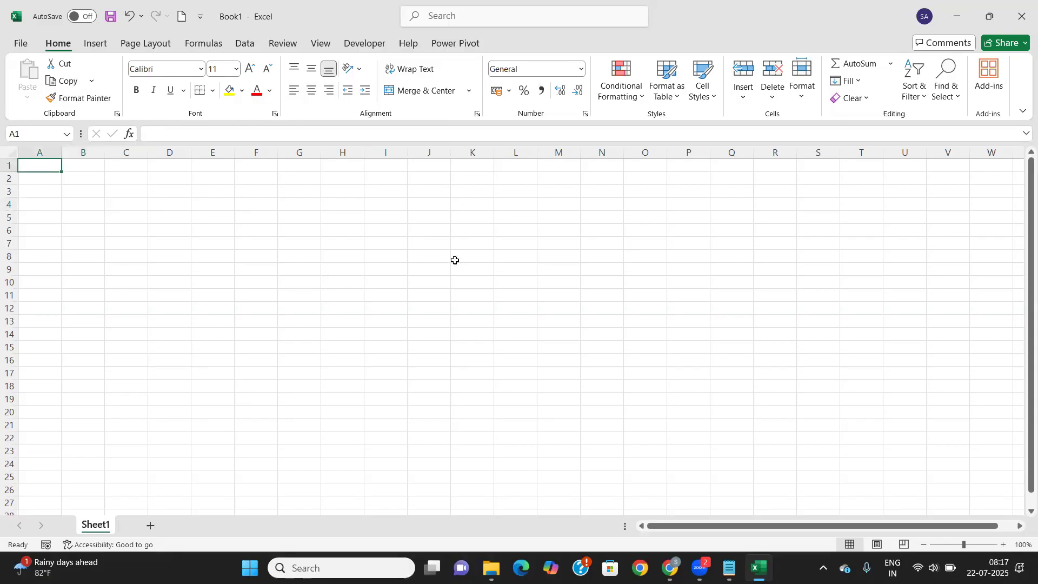
pyautogui.write('Maeksheet')
pyautogui.press('Tab')
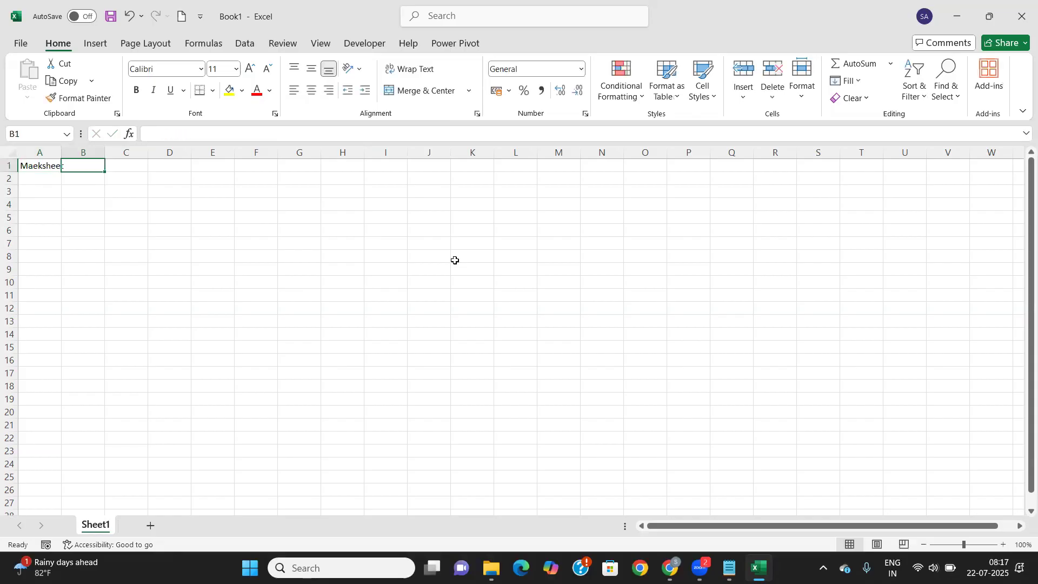
pyautogui.press('Down')
pyautogui.press('Left')
pyautogui.press('Up')
pyautogui.write('Markshee')
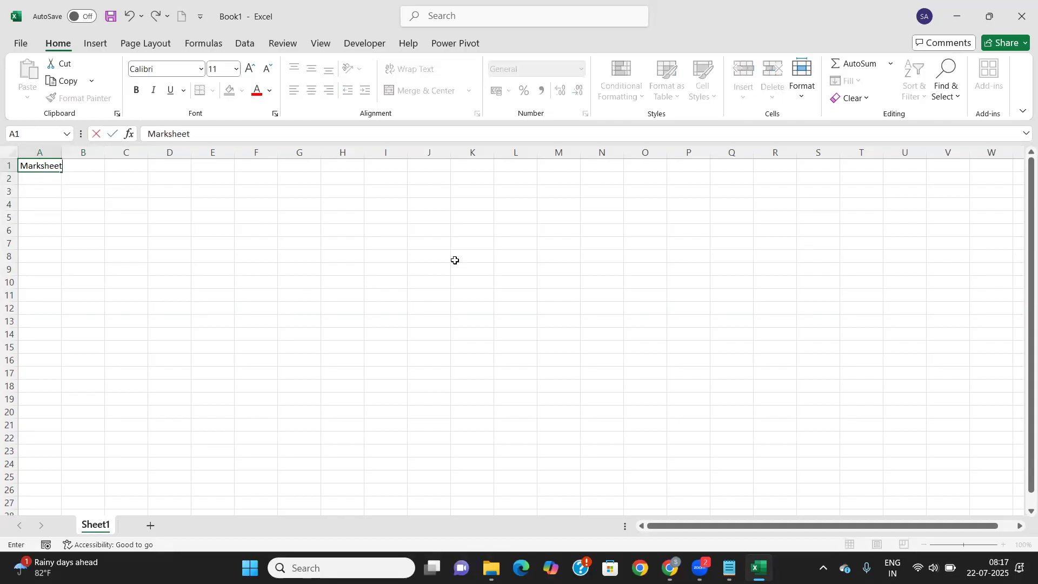
pyautogui.press('Return')
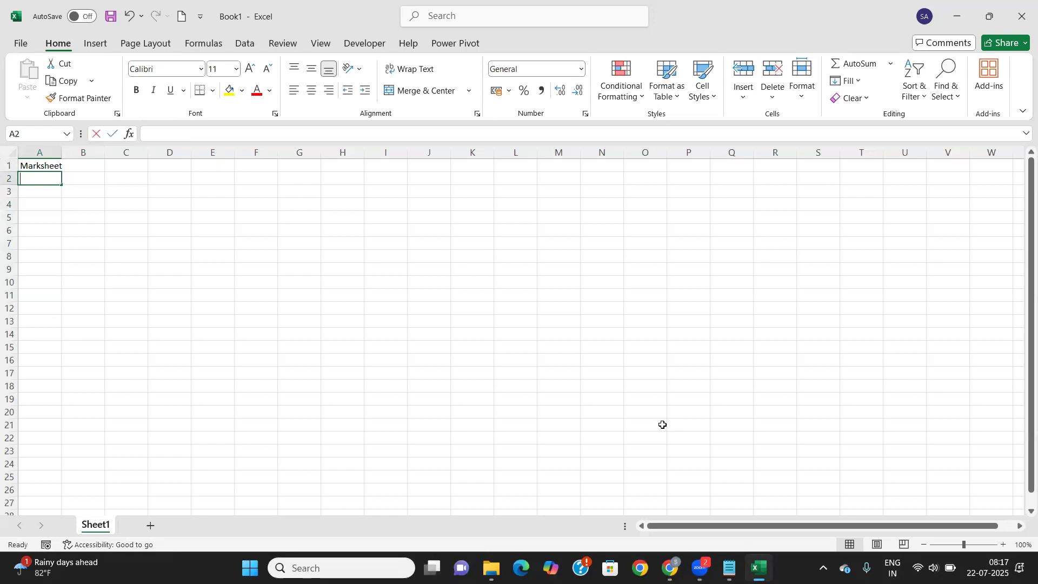
# Add the headings 'S.no.' in A2 and 'Name' in B2
pyautogui.write('S.no.')
pyautogui.press('Tab')
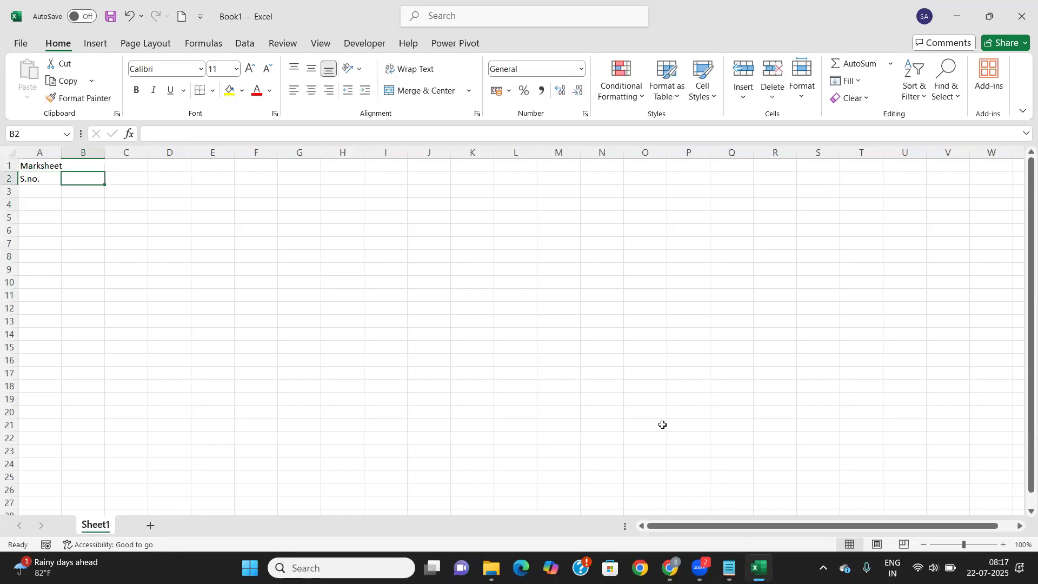
pyautogui.write('Name')
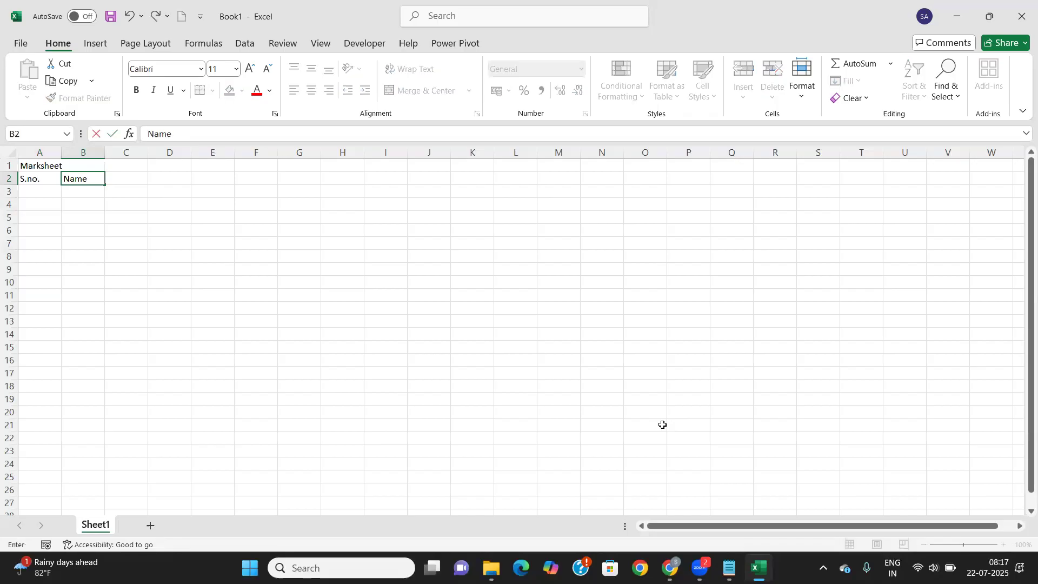
pyautogui.press('Tab')
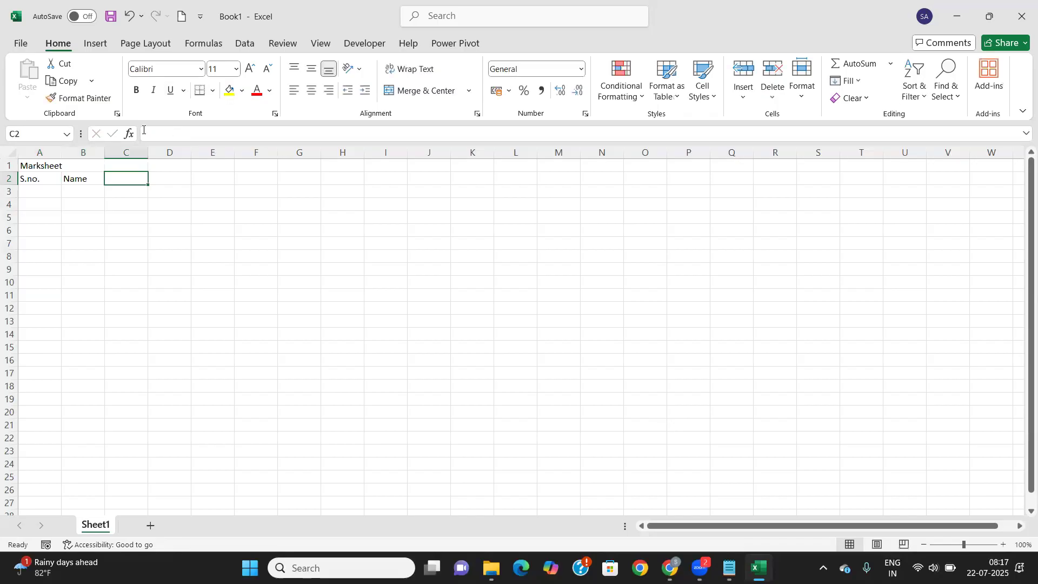
# Set the whole sheet's font to Times New Roman, size 12
pyautogui.click(46, 164)
pyautogui.hotkey('shift', 'Right')
pyautogui.hotkey('shift', 'Down')
pyautogui.hotkey('ctrl', 'a')
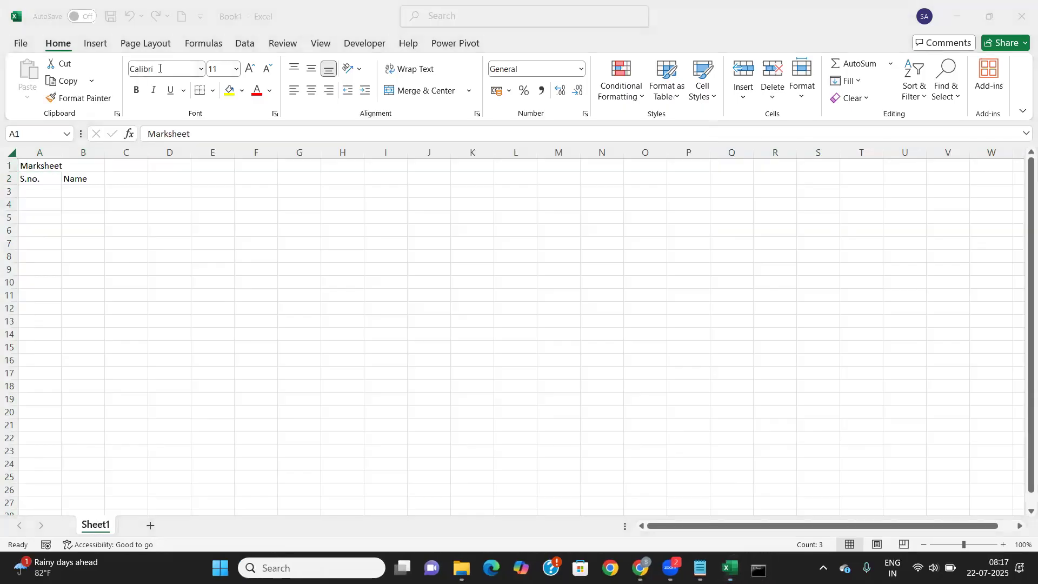
pyautogui.click(160, 68)
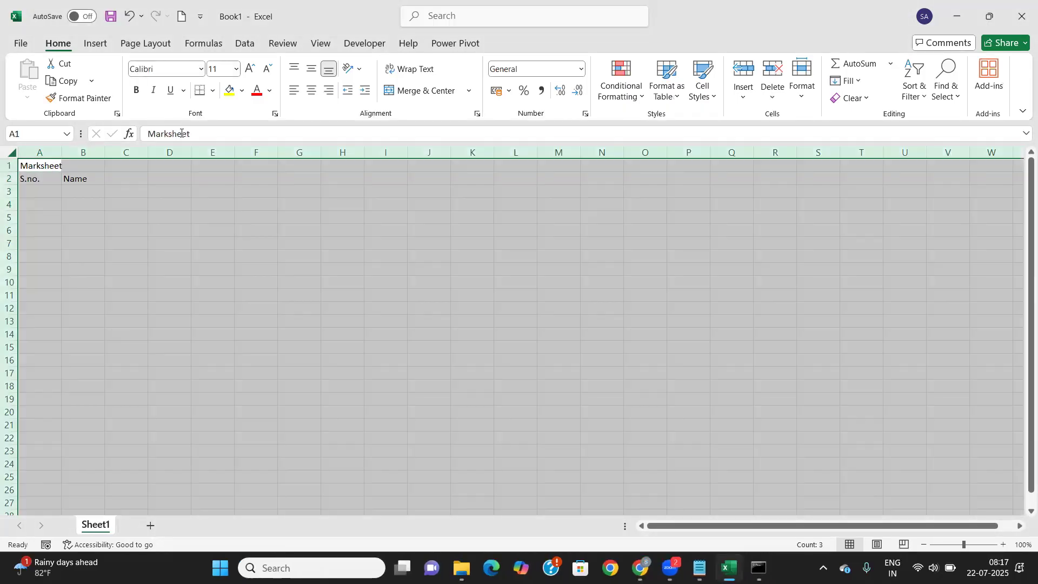
pyautogui.click(163, 71)
pyautogui.write('Times New Roman')
pyautogui.press('Tab')
pyautogui.write('12')
pyautogui.press('Return')
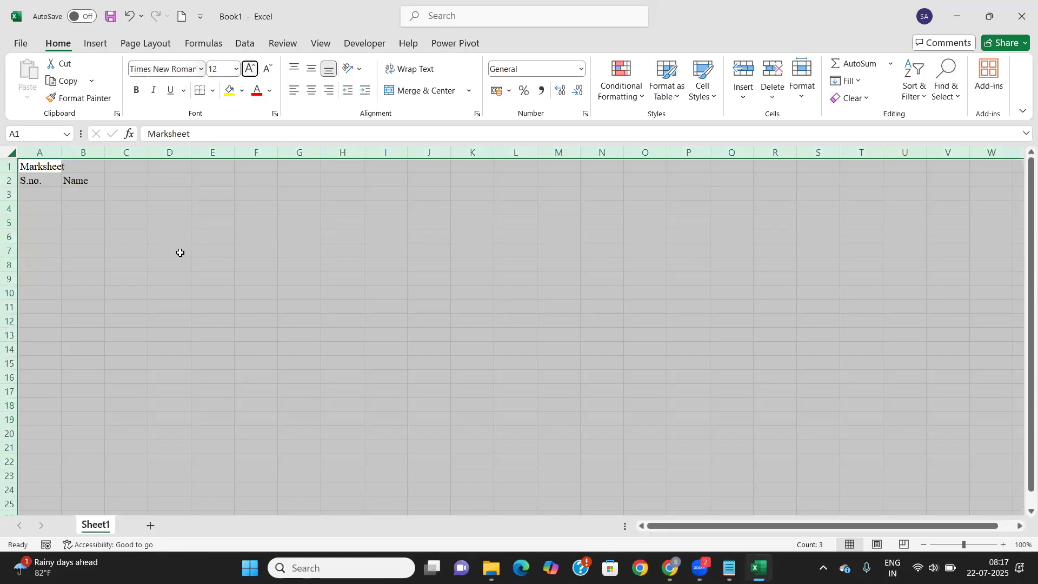
# Resize the columns holding the S.no. and Name headings
pyautogui.click(65, 211)
pyautogui.click(44, 180)
pyautogui.moveTo(57, 158); pyautogui.dragTo(147, 161)
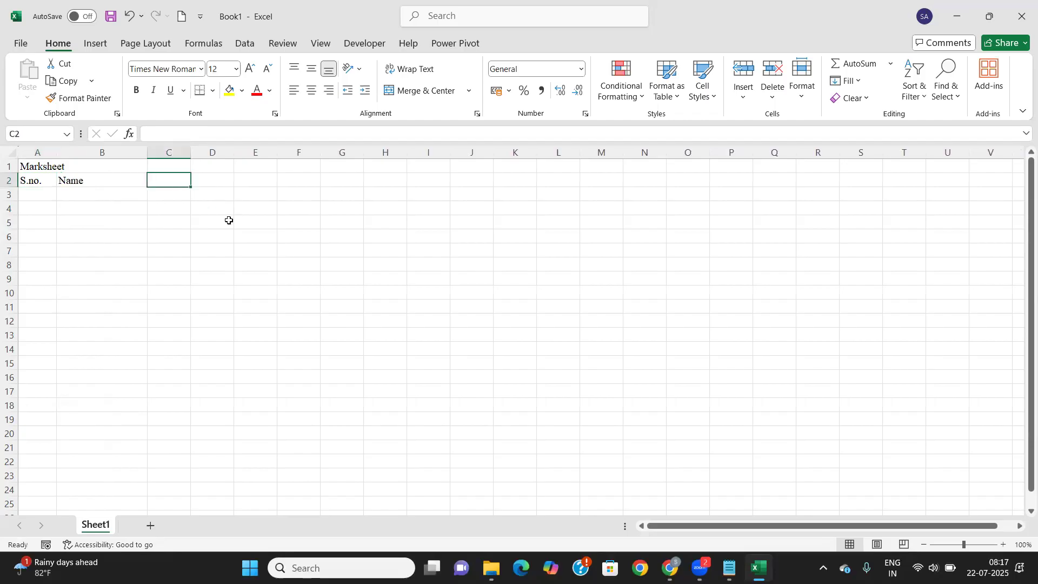
# Enter 'Subject' in C2 and Subject1 through Subject5 in C3:G3
pyautogui.write('Subject')
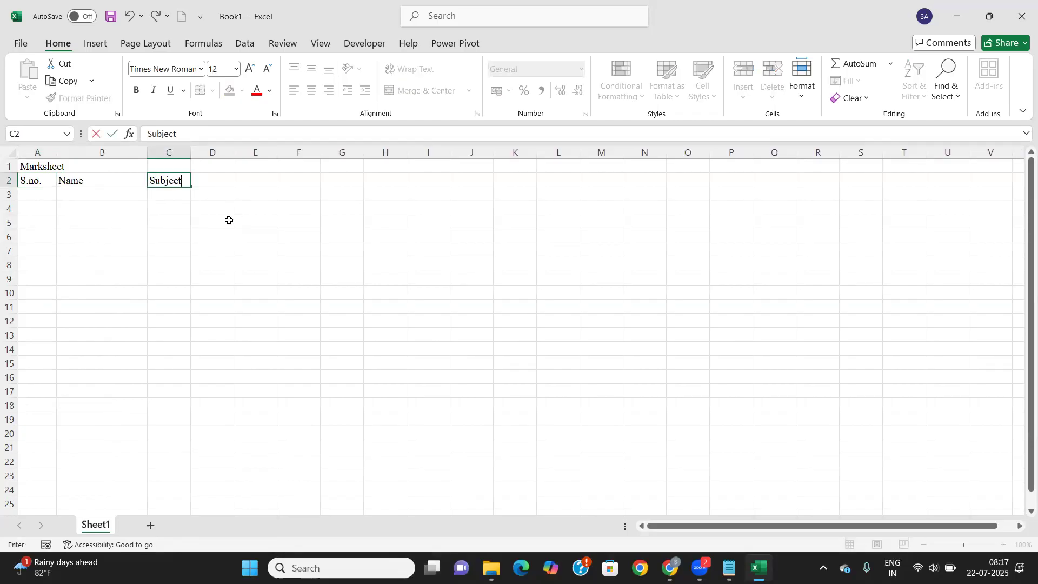
pyautogui.press('Return')
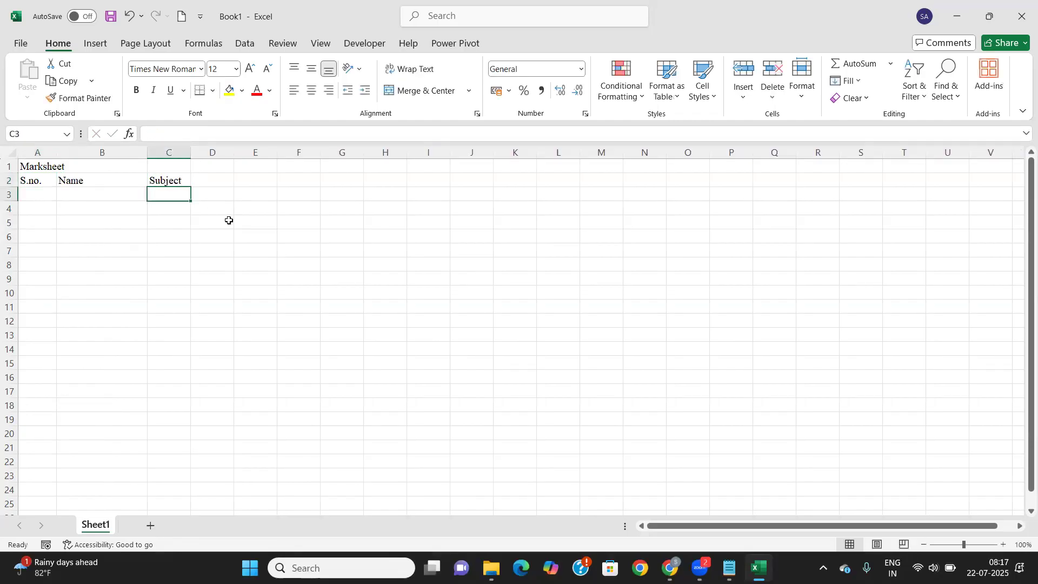
pyautogui.write('Subject1')
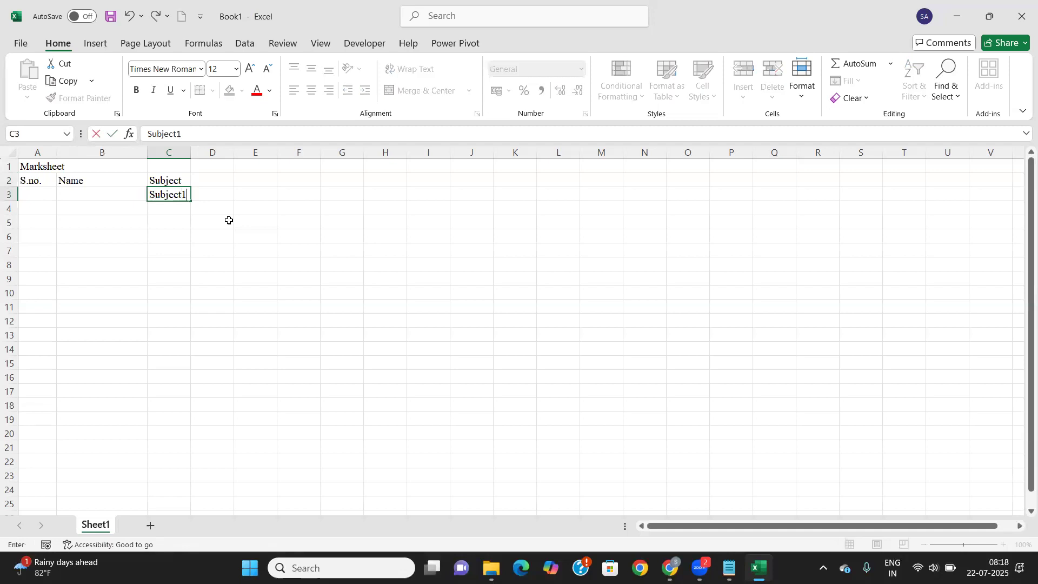
pyautogui.press('Tab')
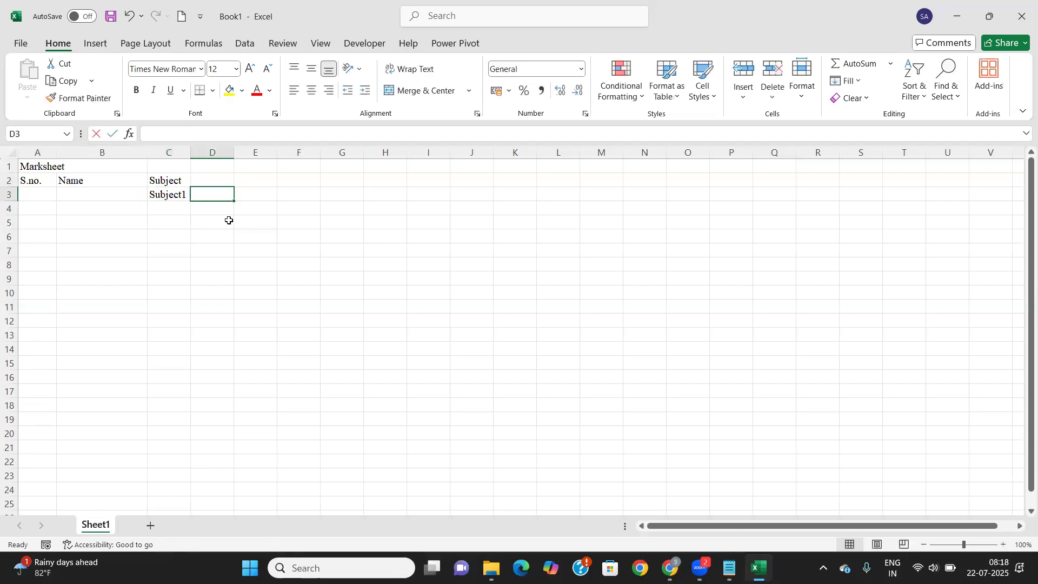
pyautogui.write('Subject2')
pyautogui.press('Tab')
pyautogui.write('Subje')
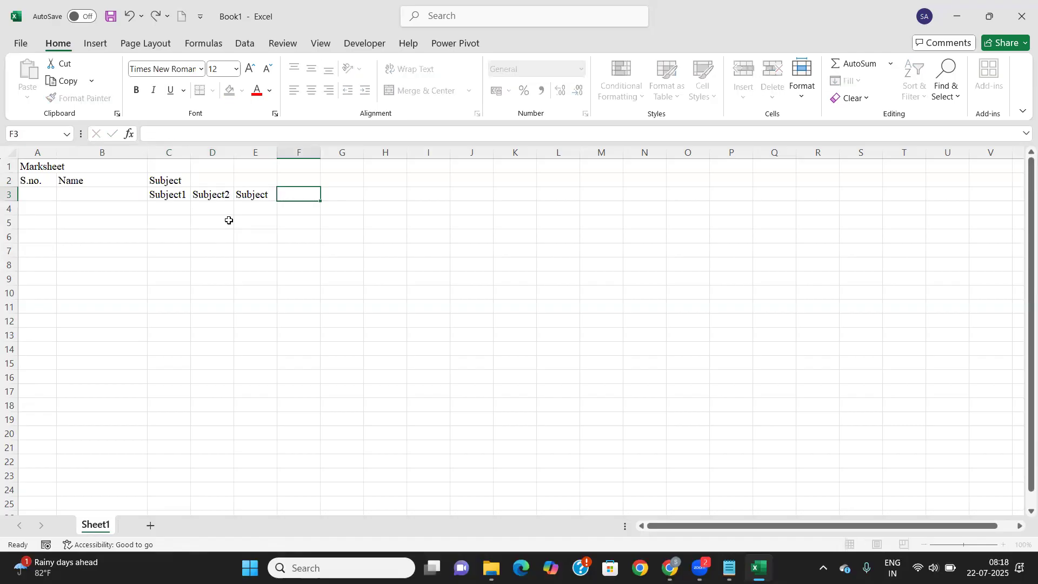
pyautogui.write('ct')
pyautogui.press('Tab')
pyautogui.press('Left')
pyautogui.write('Su')
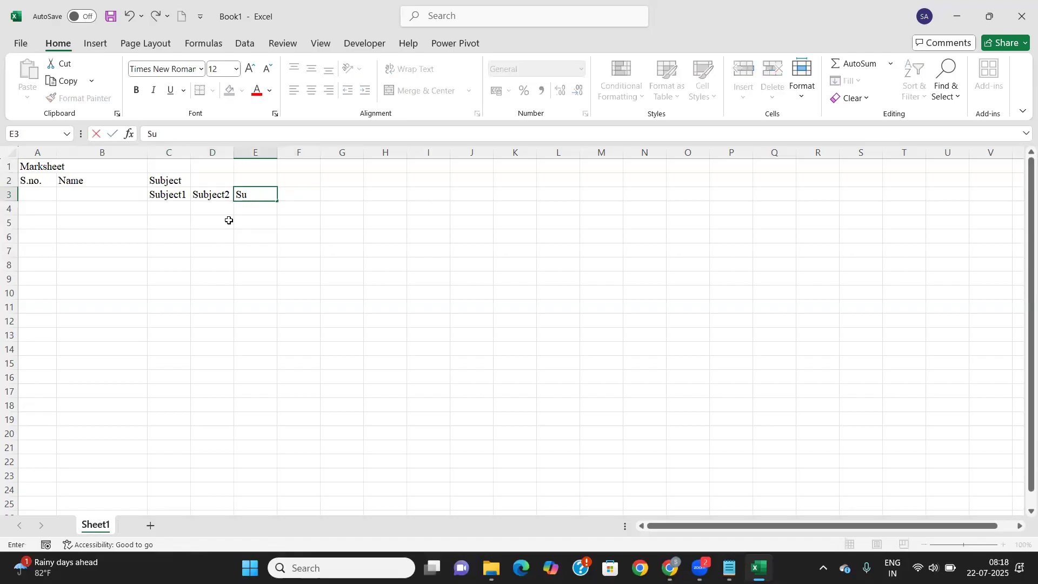
pyautogui.write('bject3')
pyautogui.press('Tab')
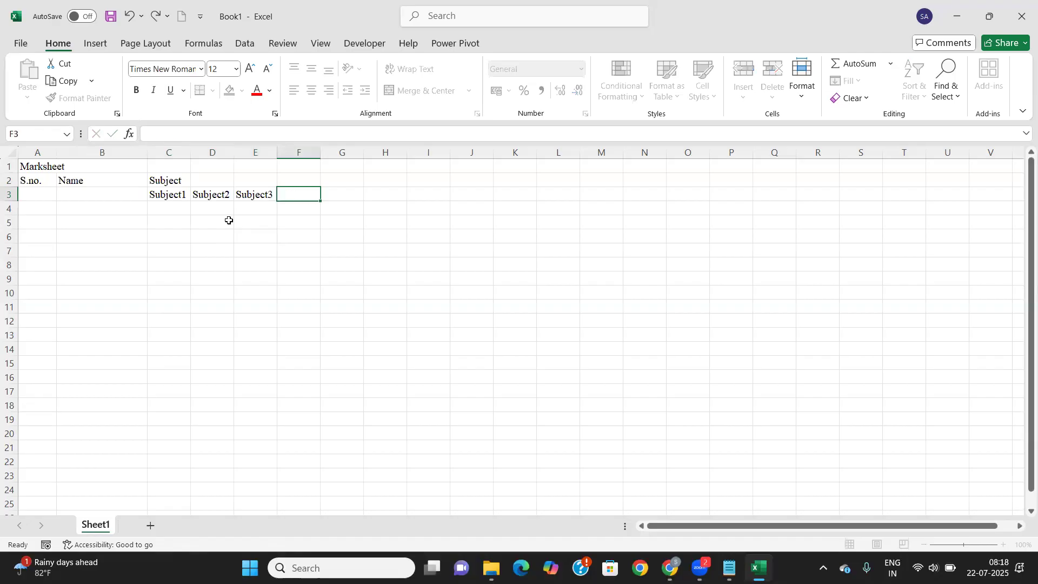
pyautogui.write('Subject4')
pyautogui.press('Tab')
pyautogui.write('Subject5')
pyautogui.press('Tab')
# Enter Total Marks, Percentage, Result, Average Marks, Grade and Rank headings in H2:M2
pyautogui.press('Up')
pyautogui.write('Total Marks')
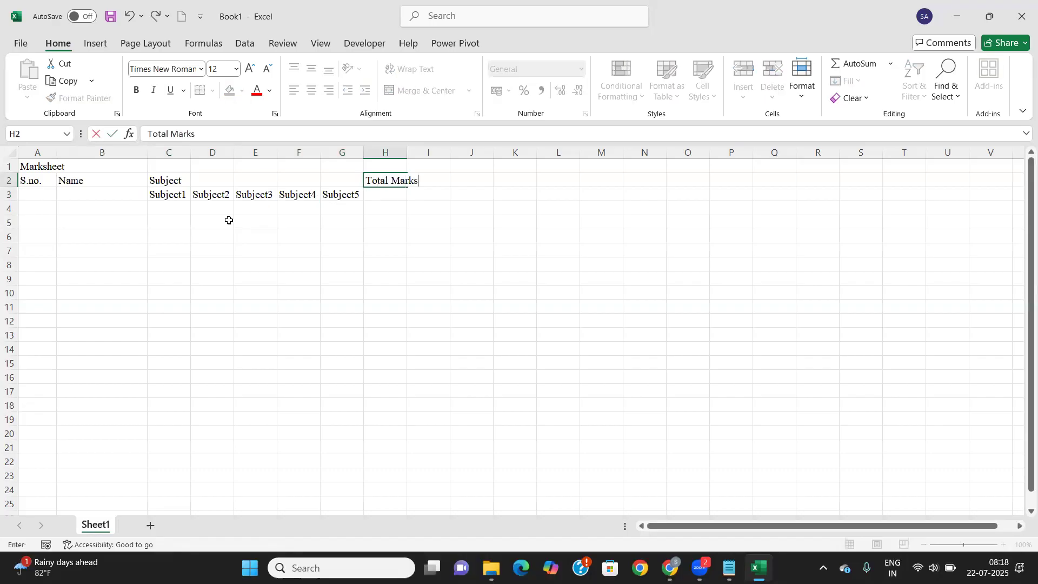
pyautogui.press('Tab')
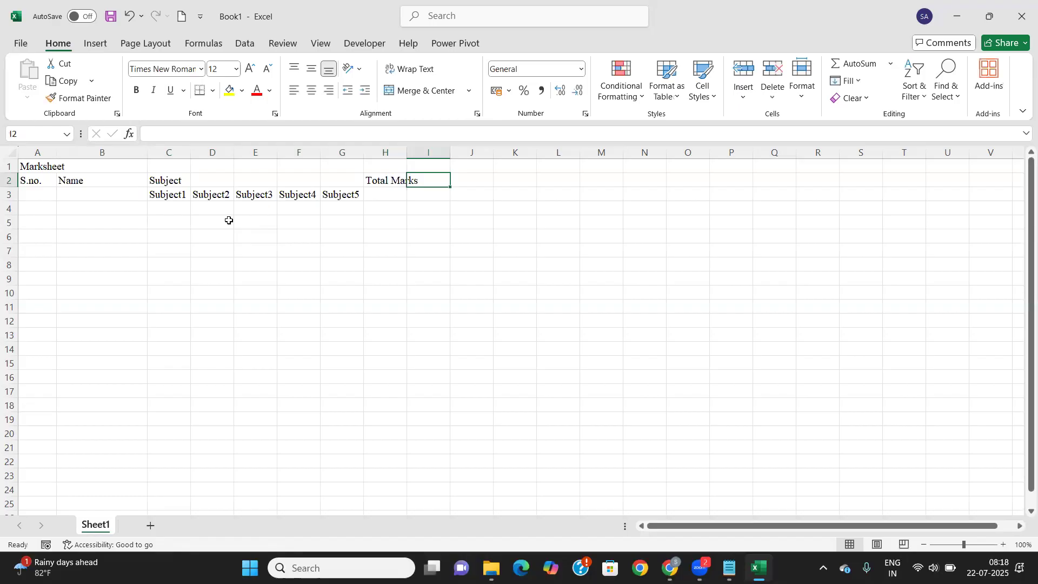
pyautogui.write('Percenta')
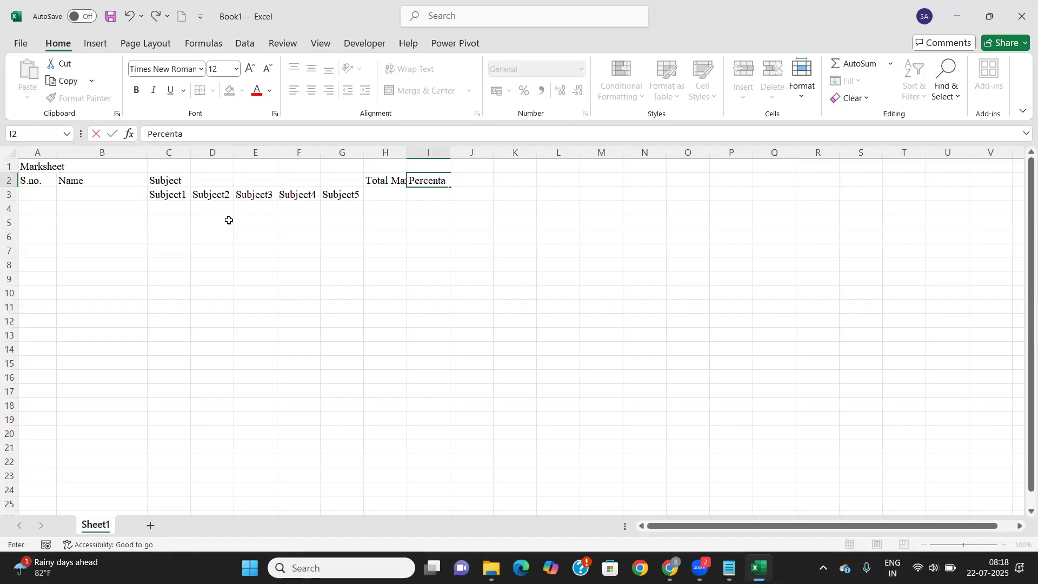
pyautogui.write('fege')
pyautogui.press('Tab')
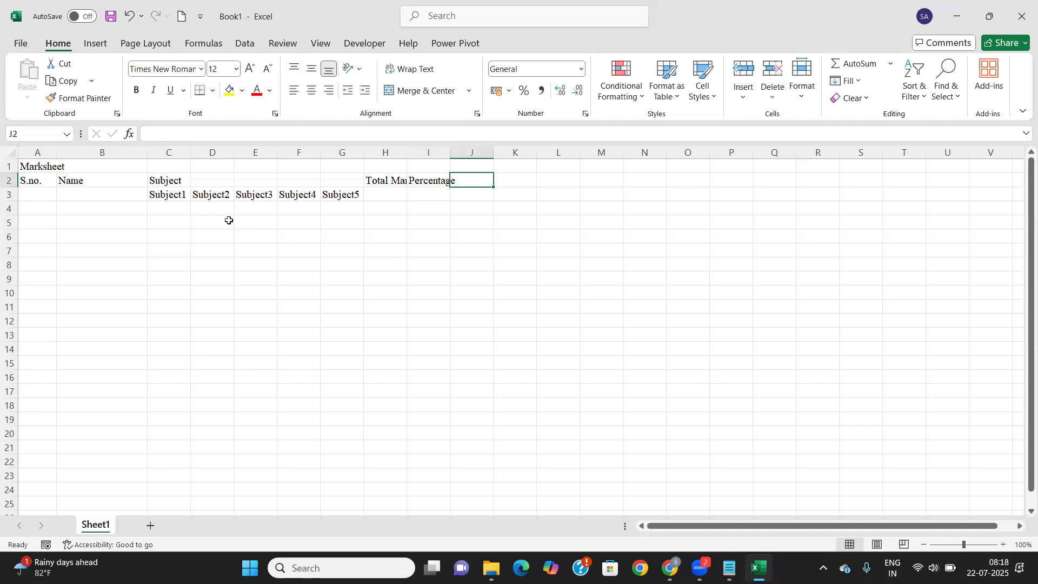
pyautogui.write('Result')
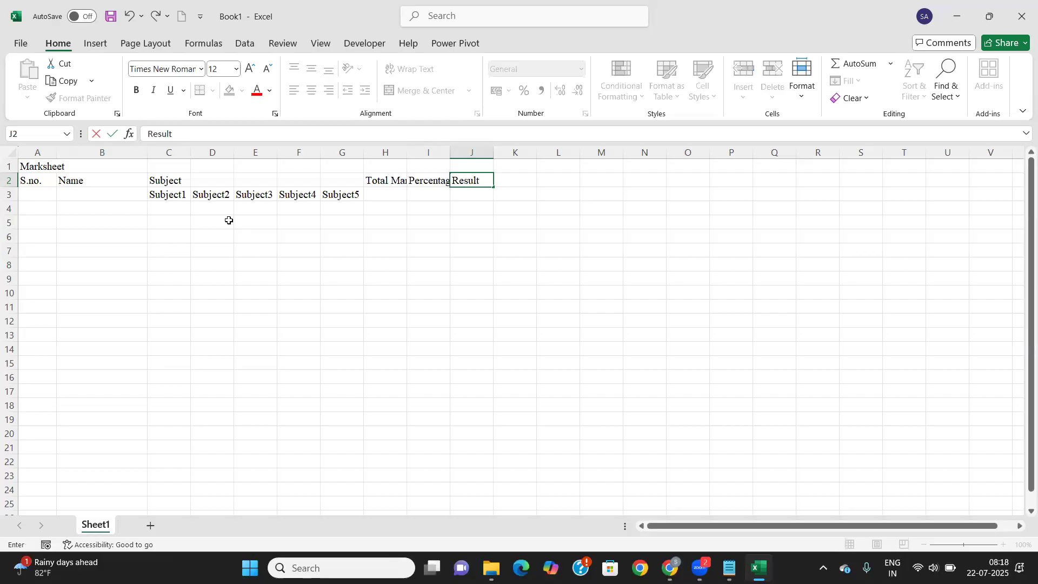
pyautogui.press('Tab')
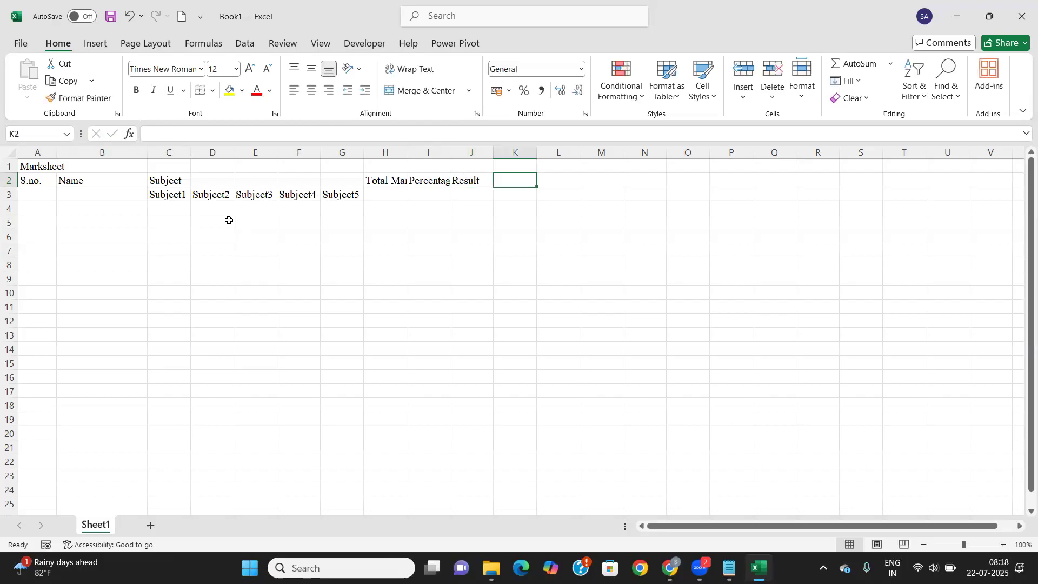
pyautogui.write('Aver')
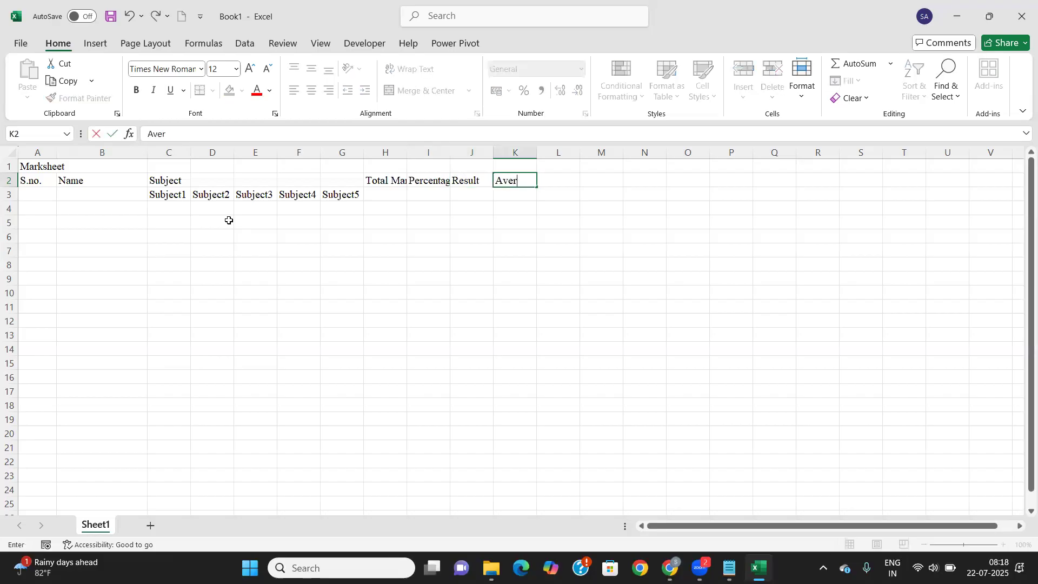
pyautogui.write('age Marks')
pyautogui.press('Tab')
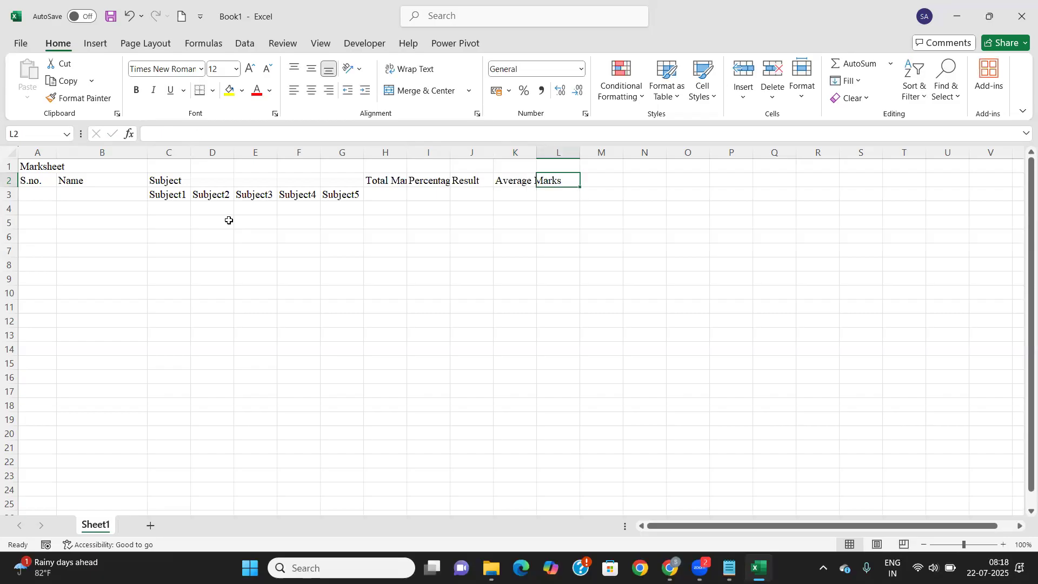
pyautogui.write('Grade')
pyautogui.press('Tab')
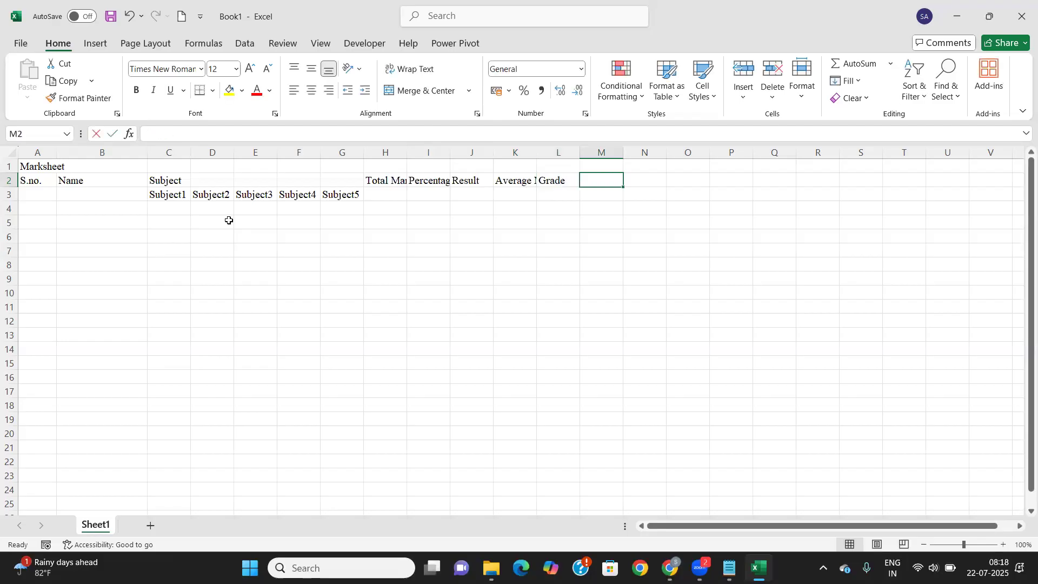
pyautogui.write('Rank')
pyautogui.press('Tab')
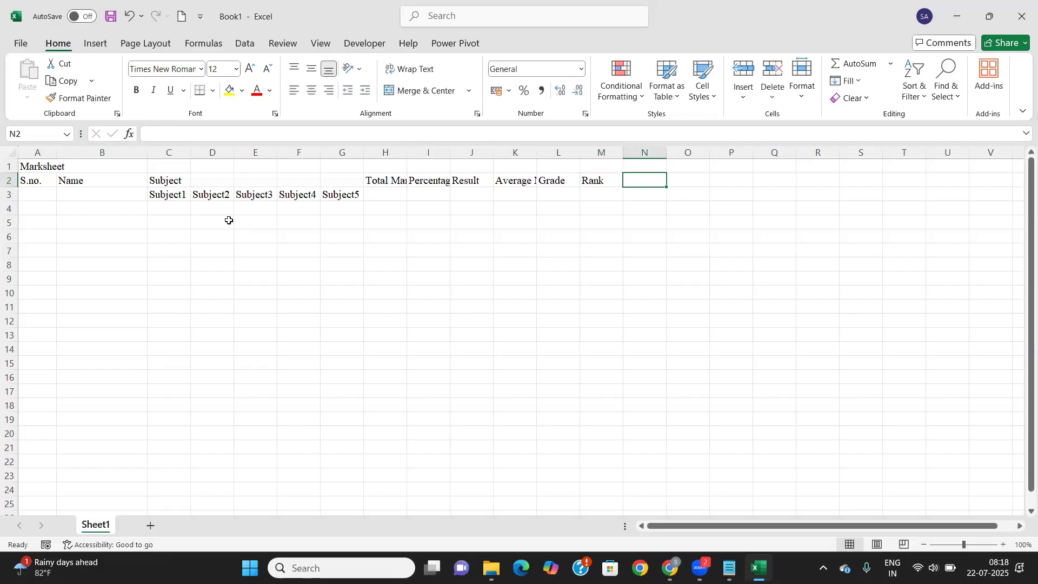
# Put borders on every cell of the table A2:M18
pyautogui.moveTo(34, 180); pyautogui.dragTo(612, 406)
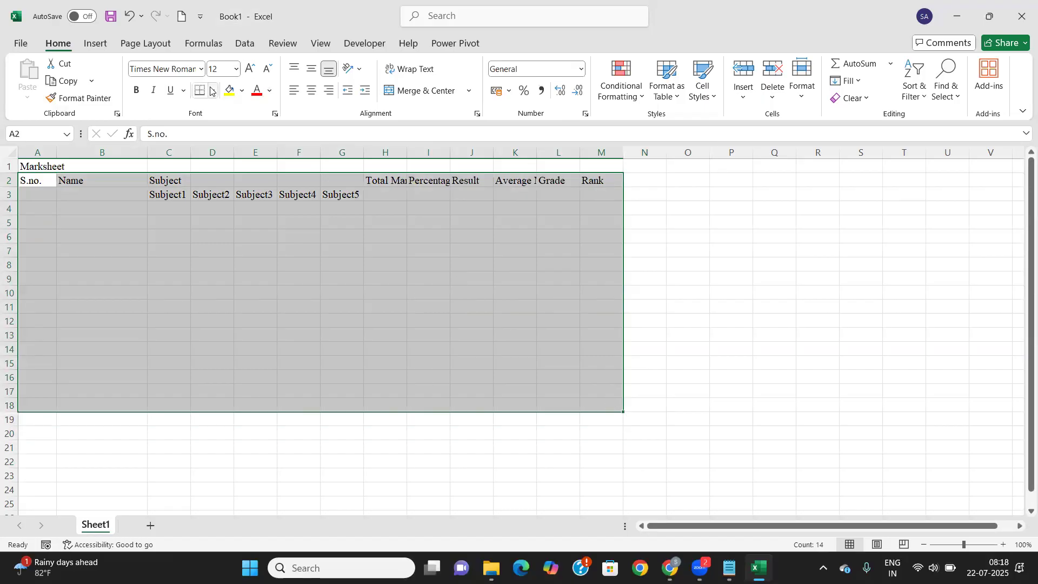
pyautogui.click(213, 91)
pyautogui.click(225, 233)
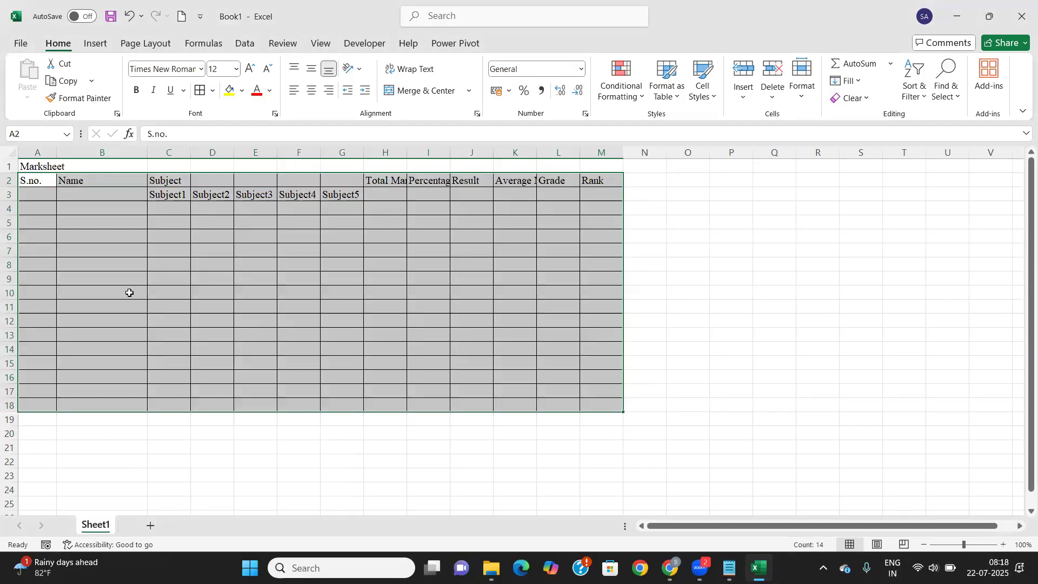
pyautogui.click(135, 253)
# Centre the table text horizontally and vertically
pyautogui.moveTo(39, 176)
pyautogui.mouseDown()
pyautogui.moveTo(378, 246)
pyautogui.moveTo(545, 317)
pyautogui.moveTo(573, 411)
pyautogui.moveTo(596, 402)
pyautogui.mouseUp()
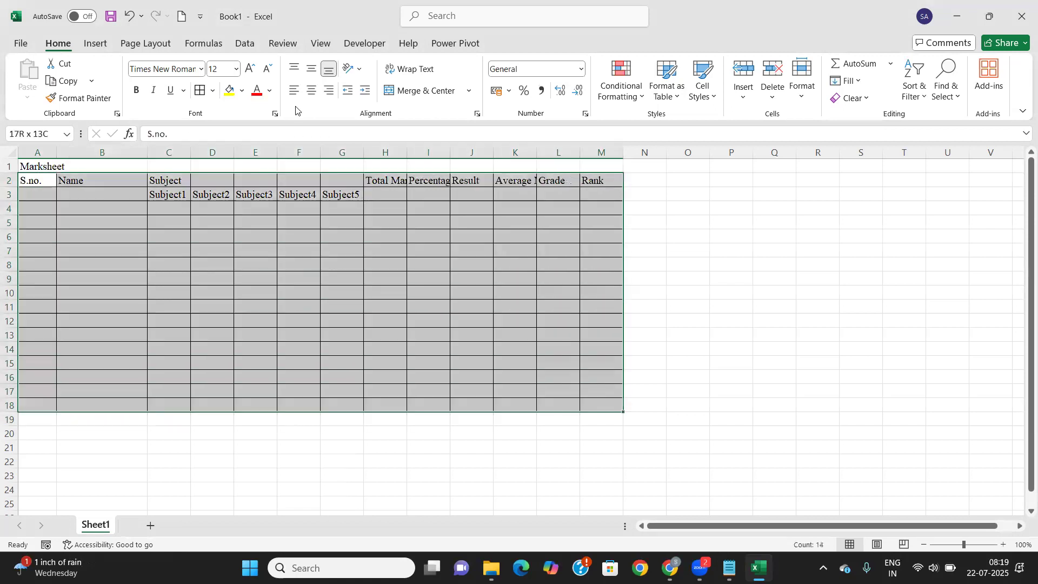
pyautogui.click(312, 91)
pyautogui.click(312, 70)
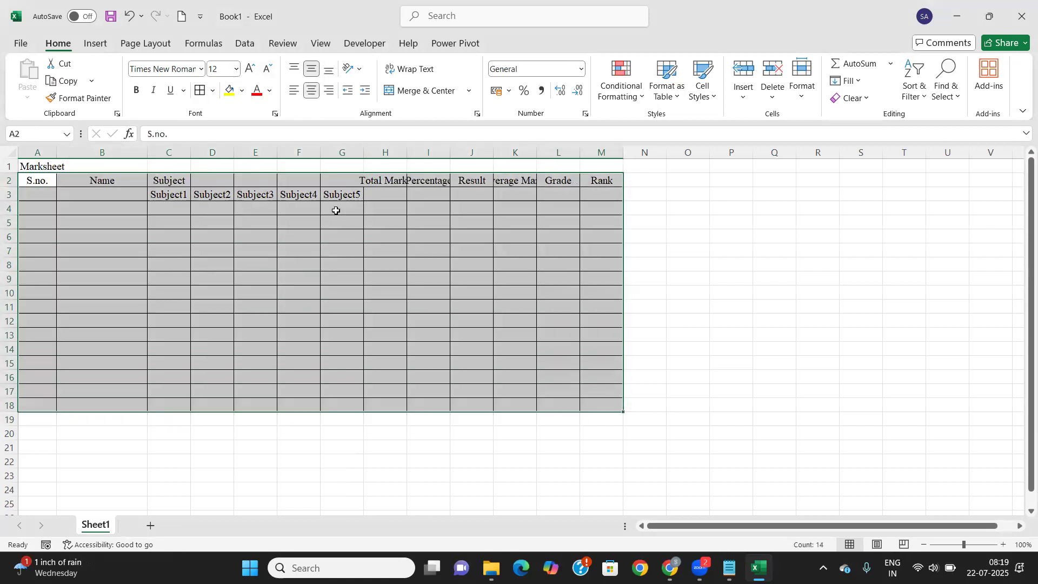
pyautogui.click(295, 262)
# Merge C2:G2 into a centred Subject heading and bold the row 2–3 headings
pyautogui.moveTo(167, 181); pyautogui.dragTo(342, 181)
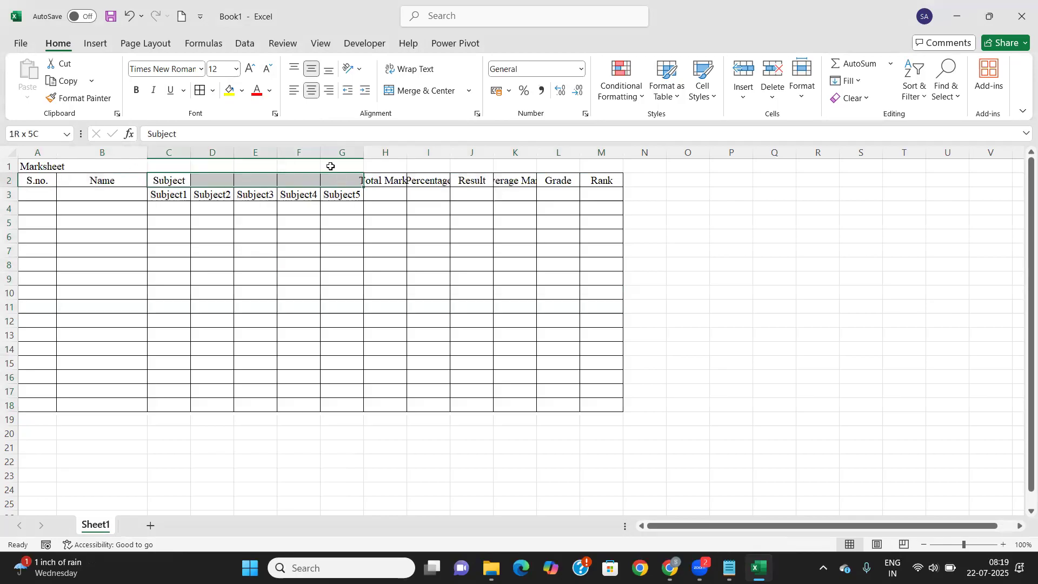
pyautogui.click(428, 91)
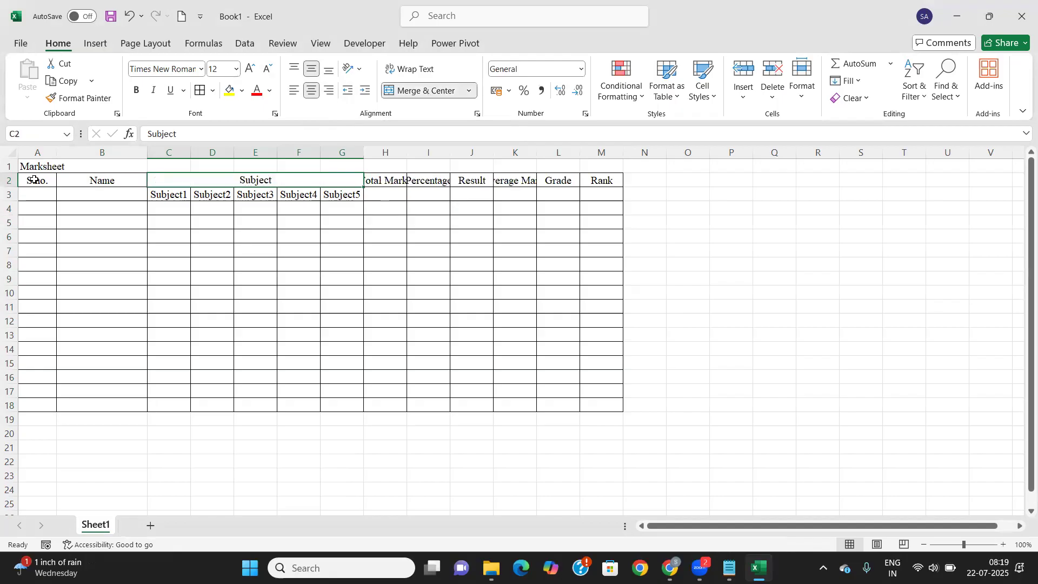
pyautogui.moveTo(38, 181); pyautogui.dragTo(600, 192)
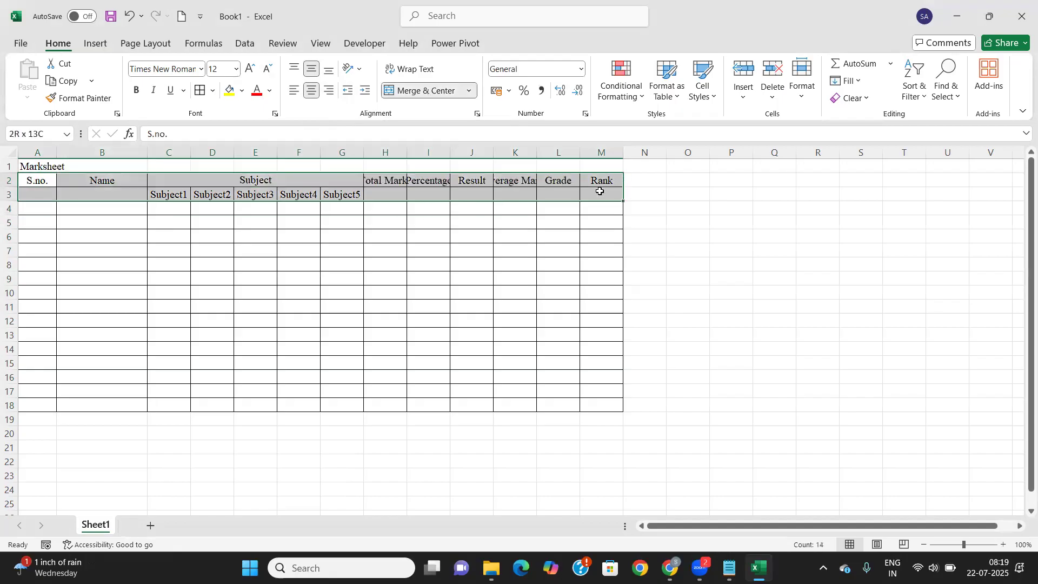
pyautogui.click(137, 90)
pyautogui.moveTo(30, 167); pyautogui.dragTo(614, 167)
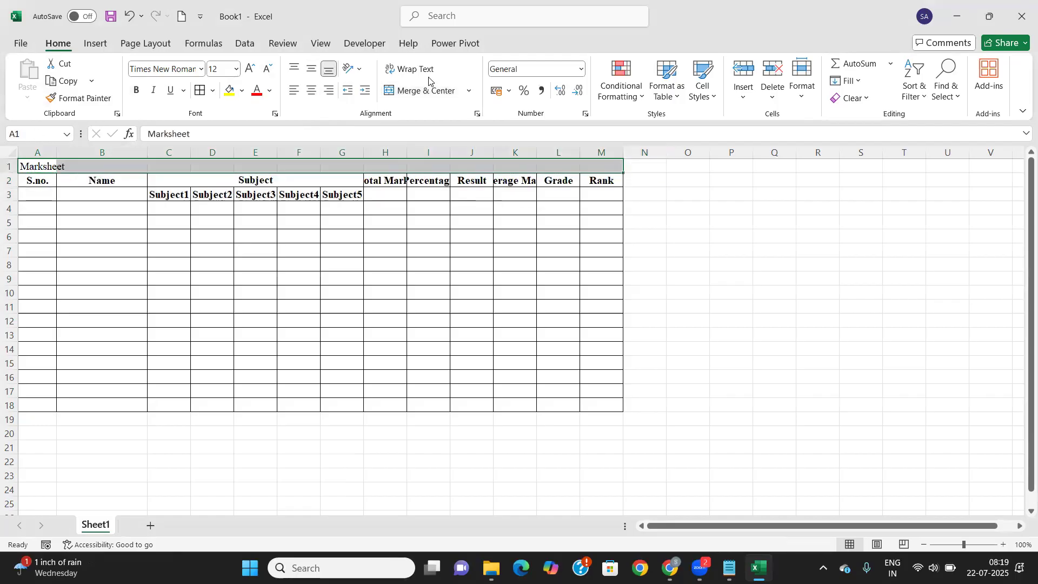
# Merge and centre 'Marksheet' over A1:M1, bold at size 20, with light blue fill
pyautogui.click(432, 90)
pyautogui.click(137, 90)
pyautogui.click(238, 69)
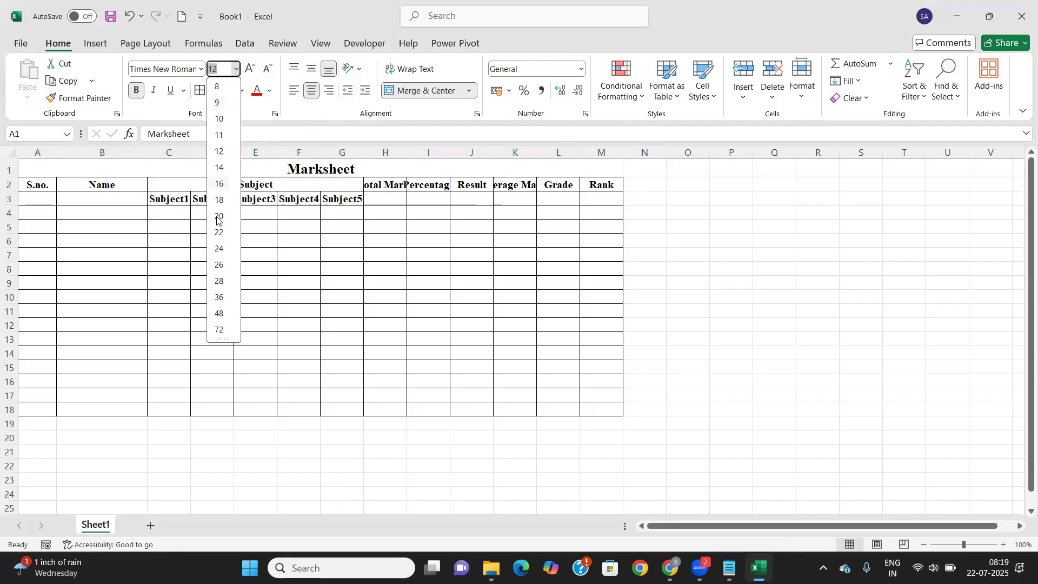
pyautogui.click(218, 218)
pyautogui.click(242, 92)
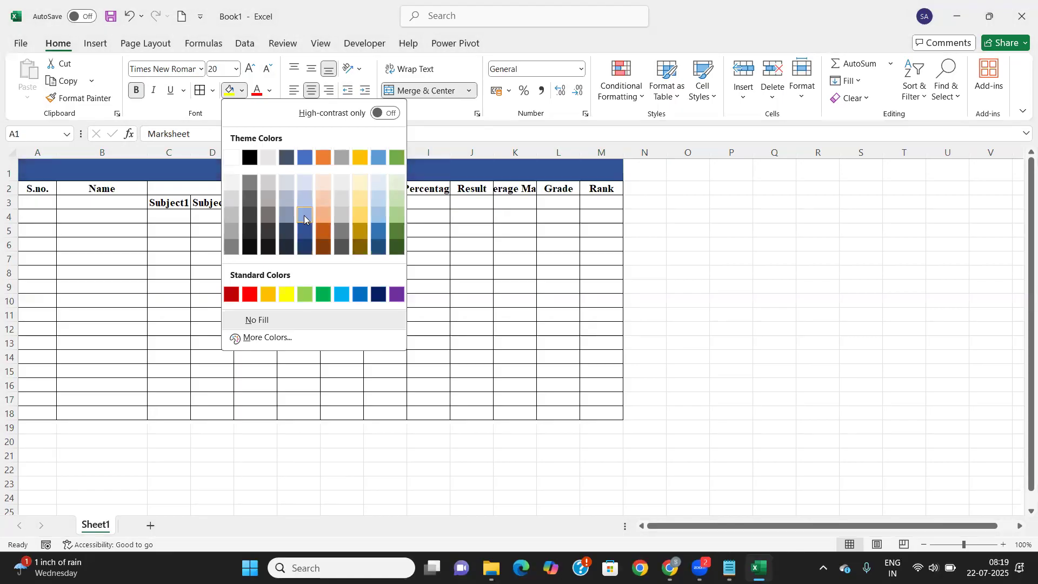
pyautogui.click(304, 215)
pyautogui.moveTo(27, 187); pyautogui.dragTo(33, 204)
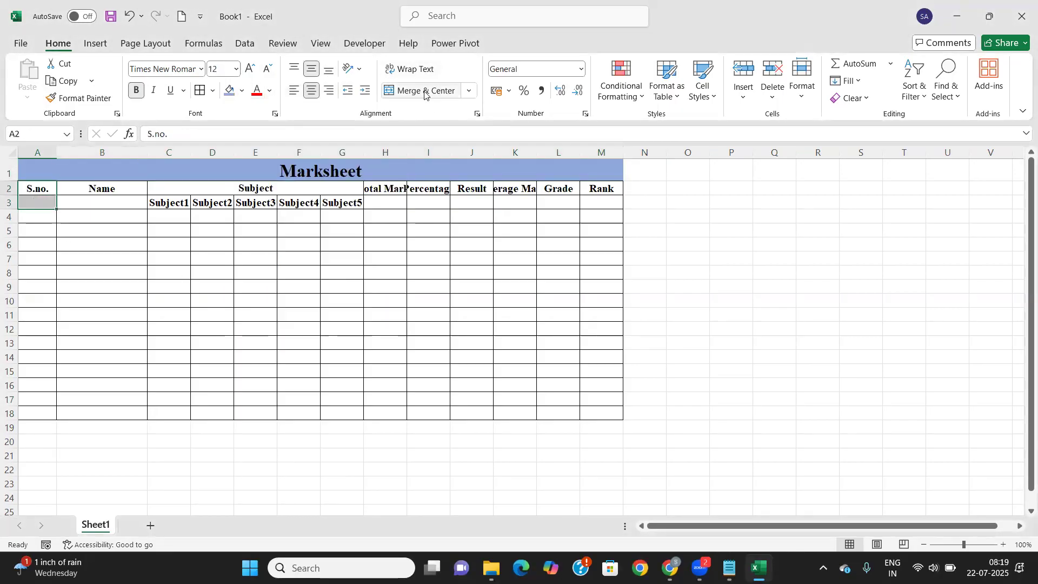
# Merge S.no., Name and Total Marks over rows 2–3, wrapping Total Marks and widening column I
pyautogui.click(423, 90)
pyautogui.moveTo(123, 188)
pyautogui.mouseDown()
pyautogui.moveTo(123, 209)
pyautogui.moveTo(123, 202)
pyautogui.mouseUp()
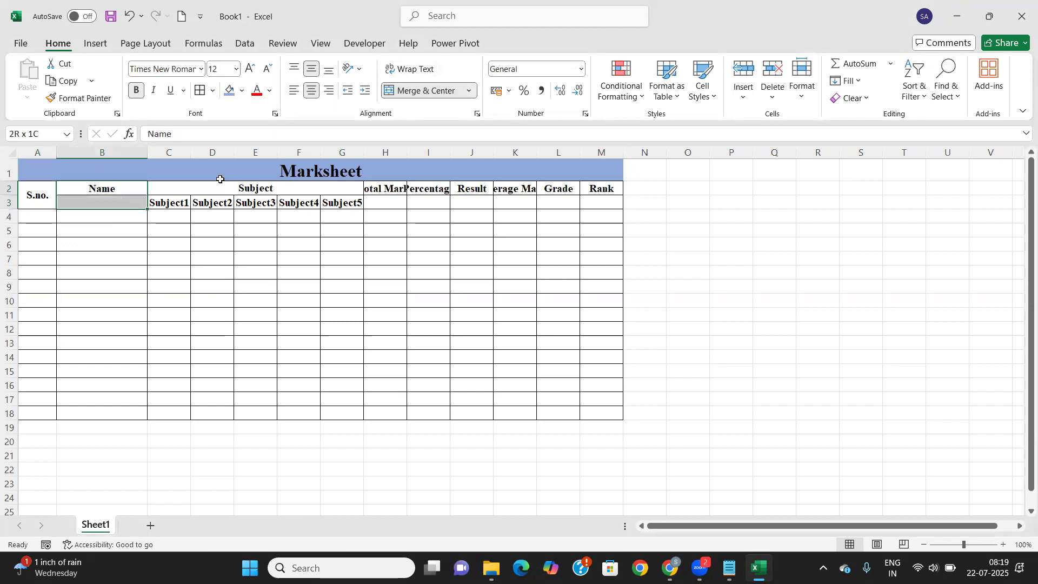
pyautogui.click(422, 90)
pyautogui.moveTo(398, 187); pyautogui.dragTo(394, 203)
pyautogui.click(423, 90)
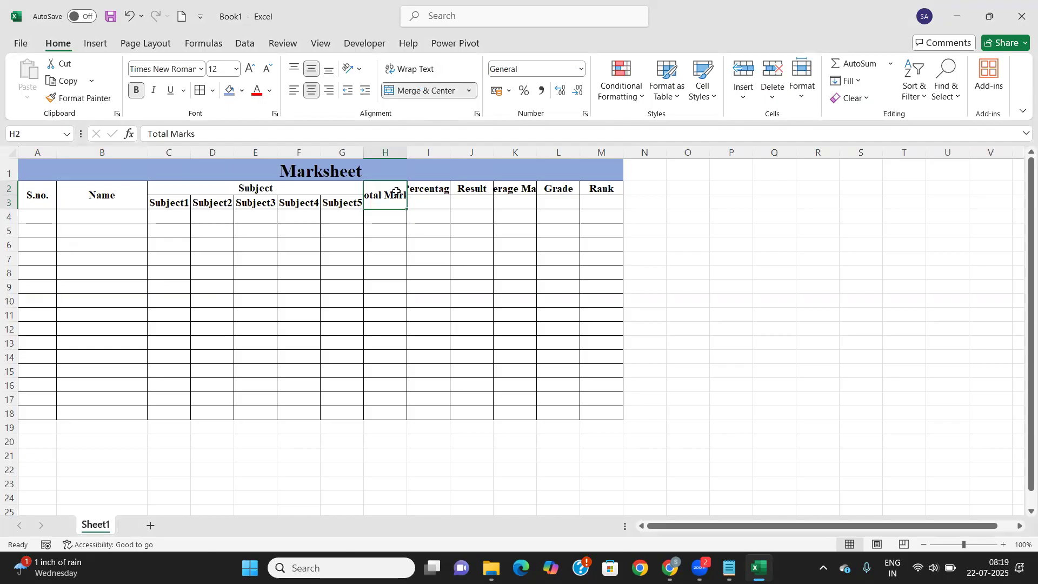
pyautogui.click(420, 70)
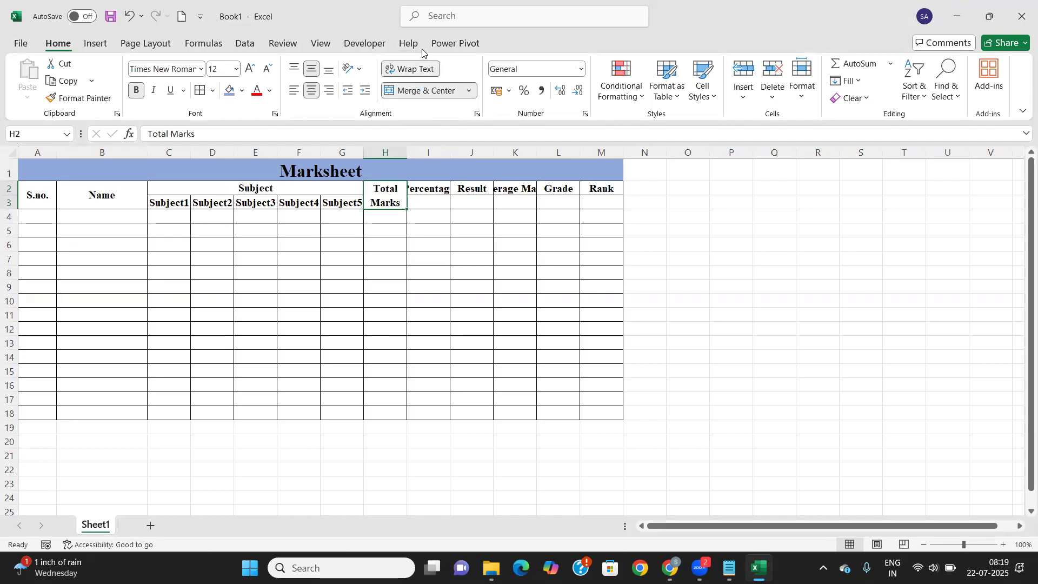
pyautogui.moveTo(452, 151); pyautogui.dragTo(418, 151)
# Merge Percentage, Result and Average Marks over rows 2–3, wrapping Average Marks and widening columns I and K
pyautogui.moveTo(451, 189); pyautogui.dragTo(449, 204)
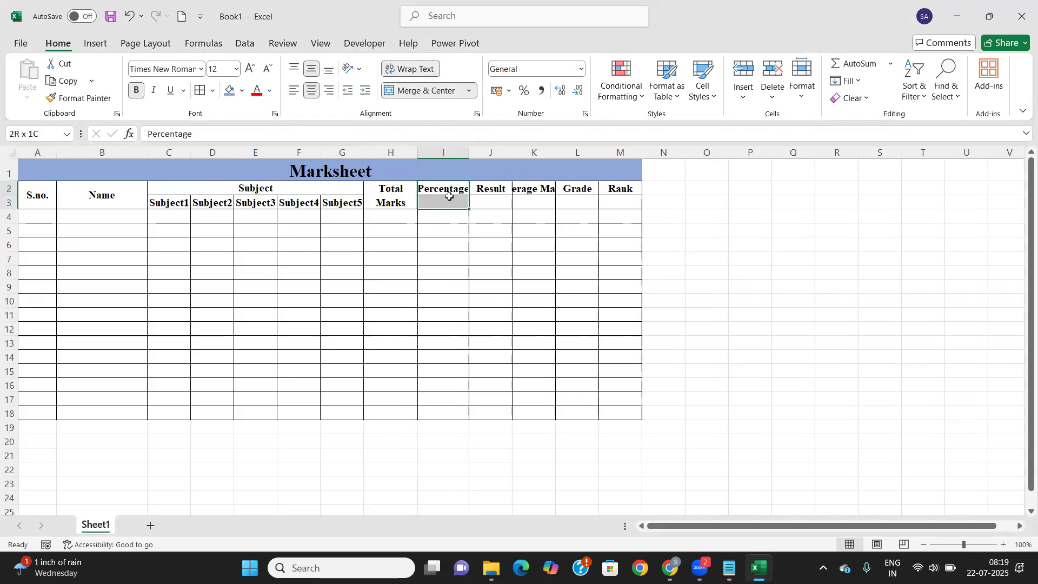
pyautogui.click(418, 92)
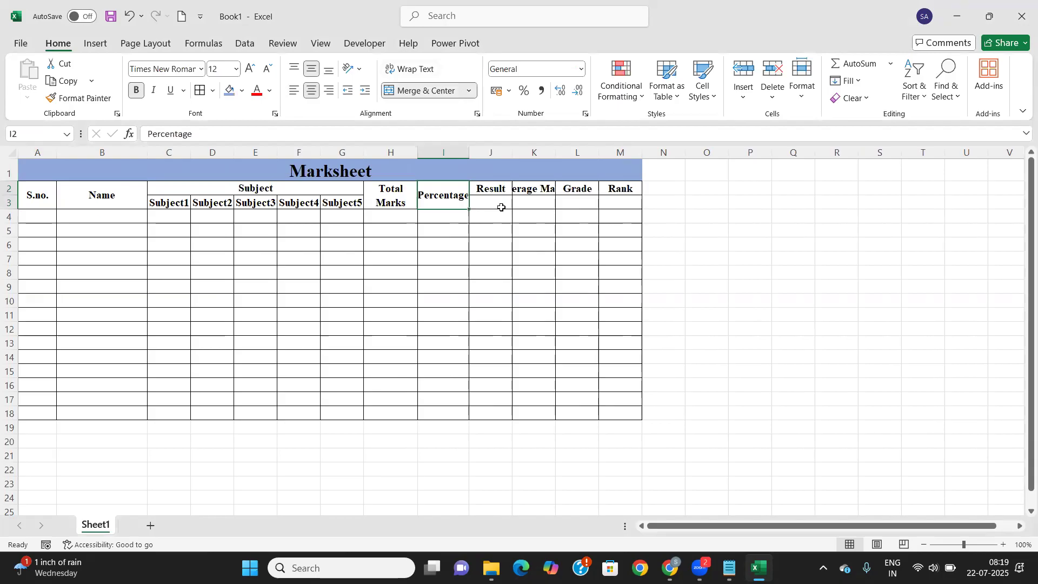
pyautogui.moveTo(469, 152); pyautogui.dragTo(480, 153)
pyautogui.moveTo(497, 197); pyautogui.dragTo(499, 205)
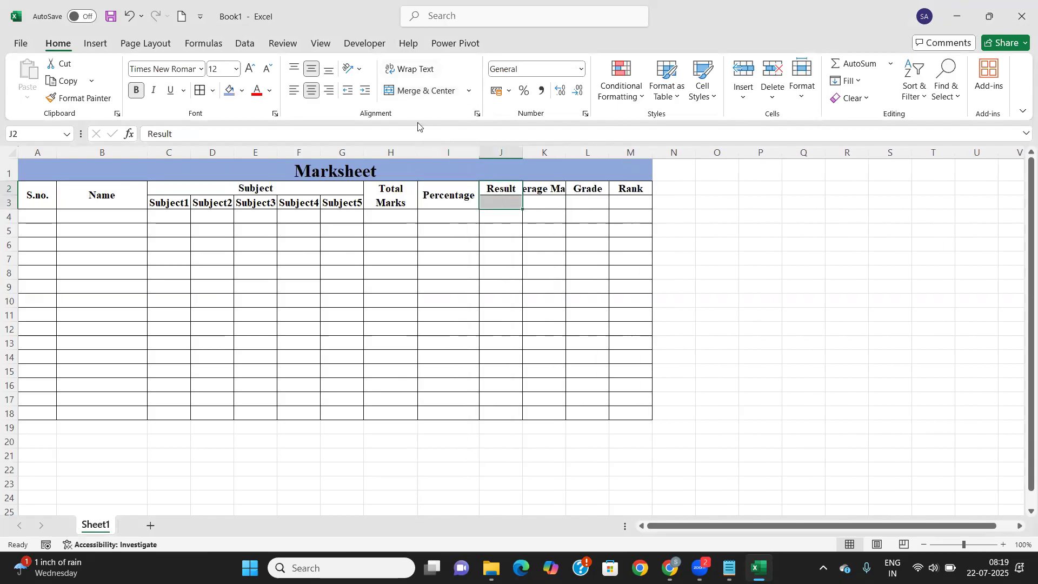
pyautogui.click(416, 92)
pyautogui.moveTo(556, 193); pyautogui.dragTo(556, 205)
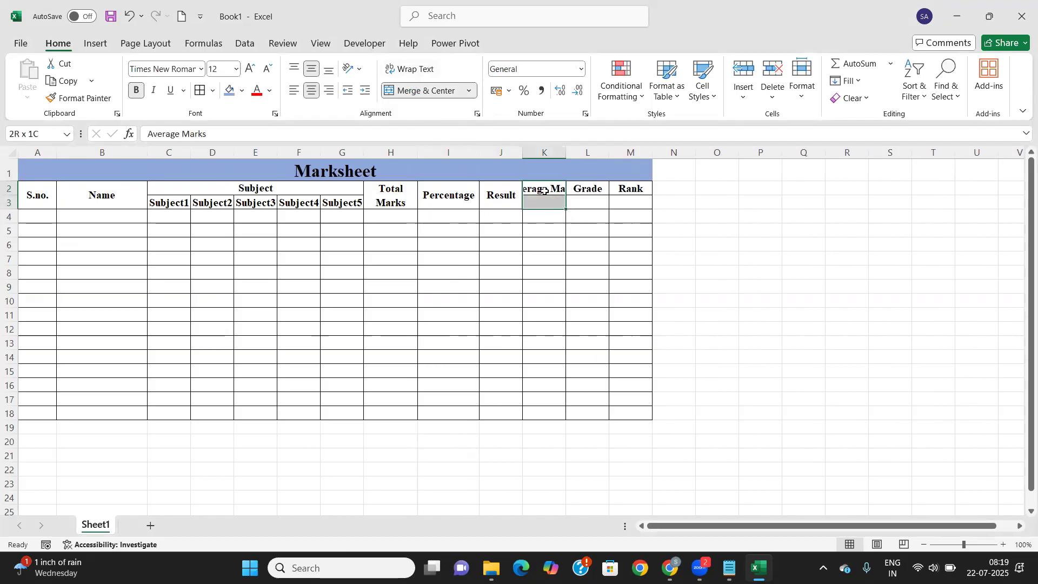
pyautogui.click(416, 91)
pyautogui.click(414, 69)
pyautogui.moveTo(566, 153); pyautogui.dragTo(574, 153)
# Merge Grade and Rank over rows 2–3 and widen the subject mark columns
pyautogui.moveTo(597, 189); pyautogui.dragTo(594, 203)
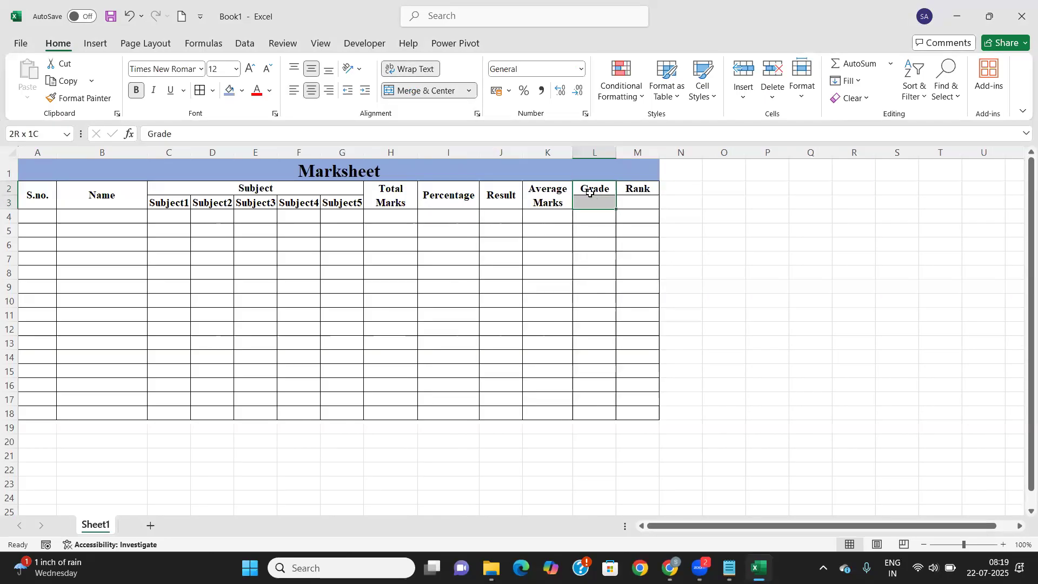
pyautogui.click(420, 91)
pyautogui.moveTo(631, 183); pyautogui.dragTo(630, 204)
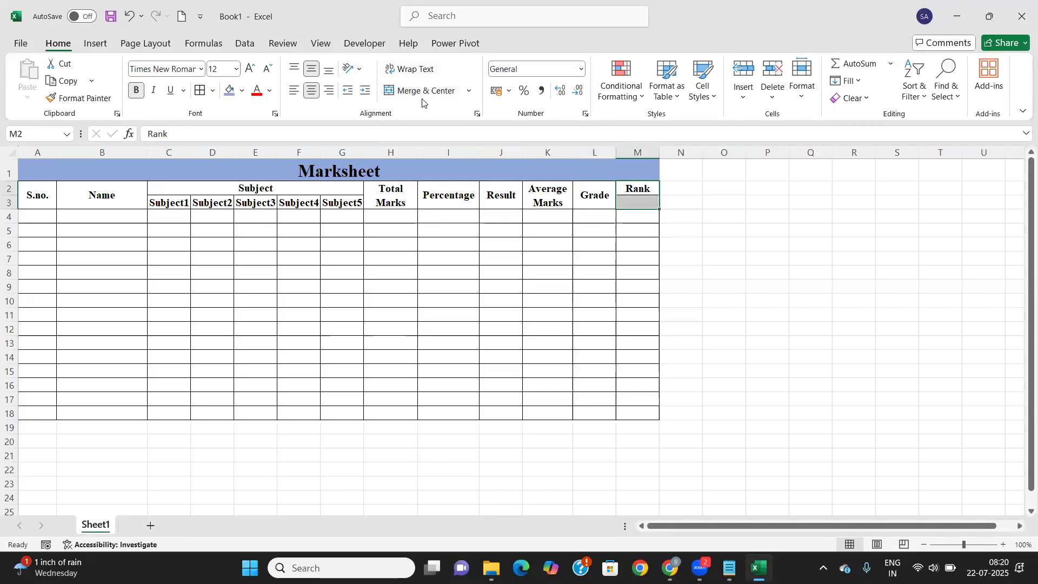
pyautogui.click(422, 91)
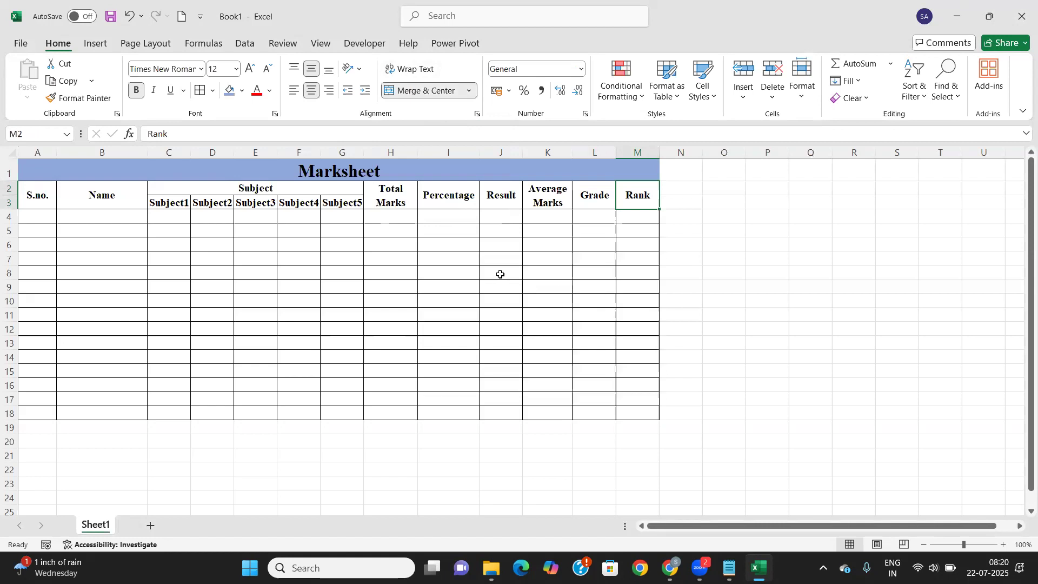
pyautogui.moveTo(364, 153); pyautogui.dragTo(205, 154)
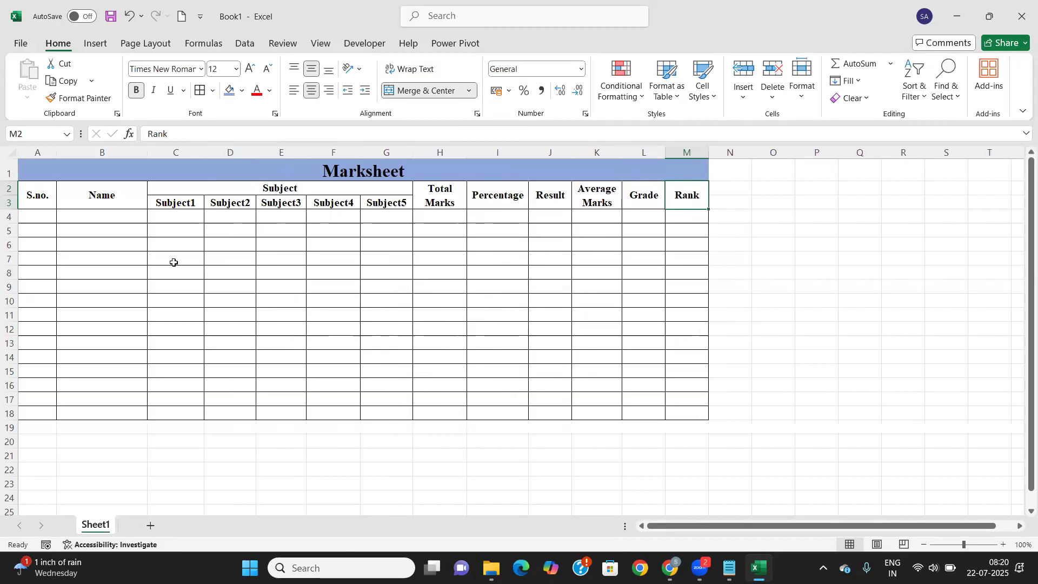
# Shade the heading rows 2–3 light blue-grey
pyautogui.moveTo(25, 193); pyautogui.dragTo(687, 195)
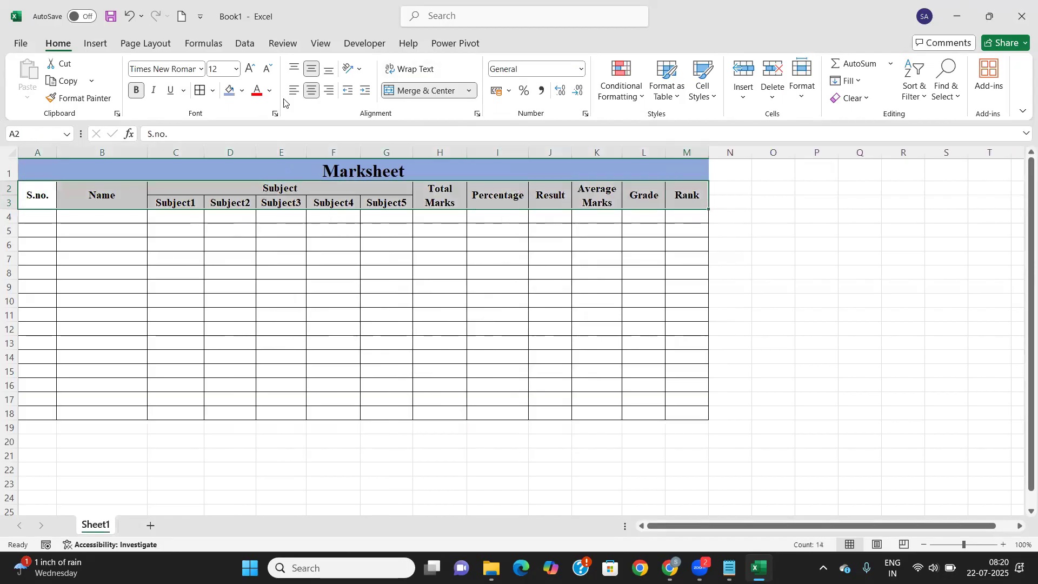
pyautogui.click(244, 91)
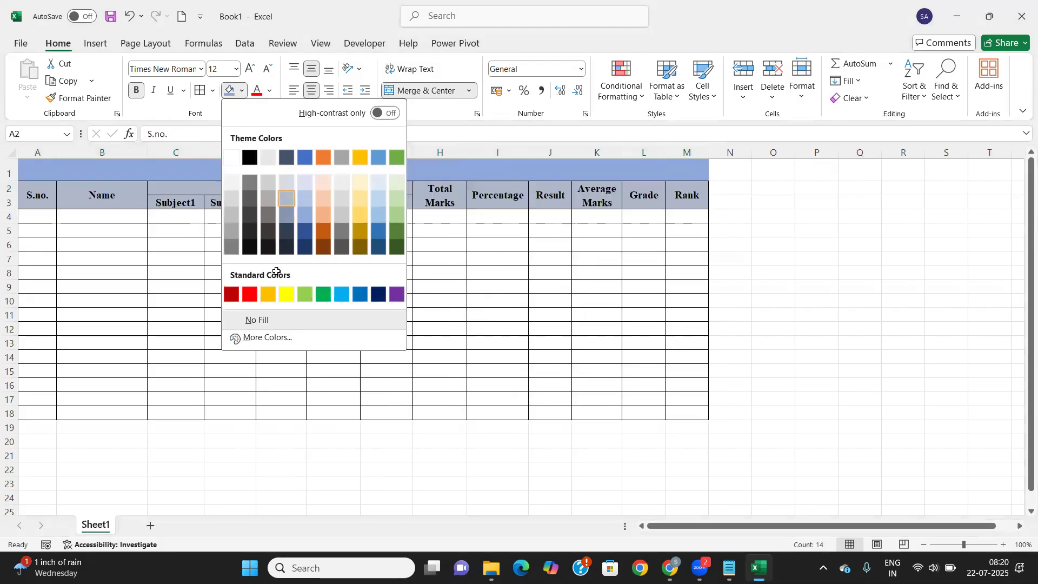
pyautogui.click(287, 198)
pyautogui.moveTo(19, 217); pyautogui.dragTo(76, 226)
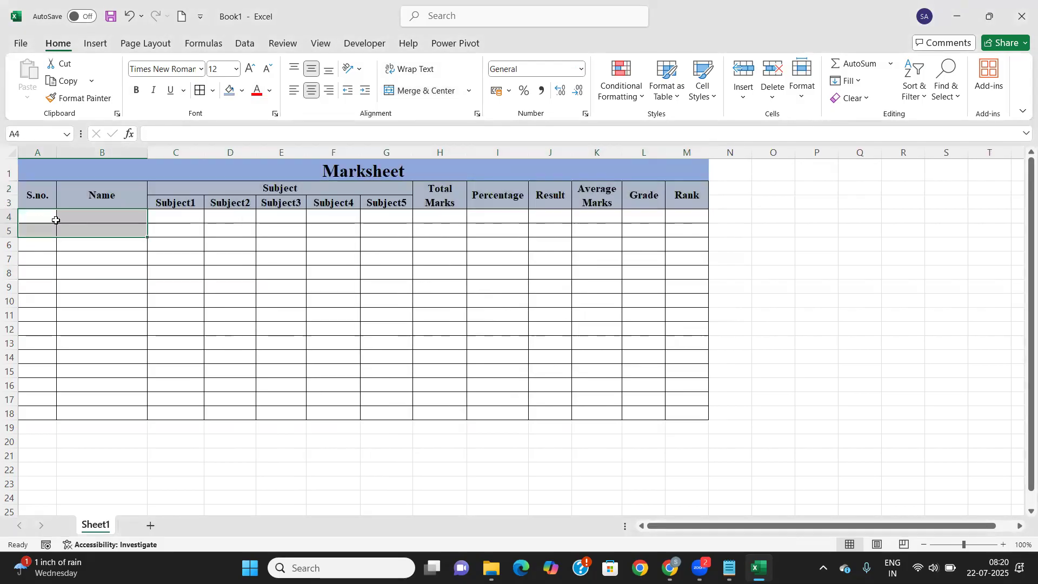
pyautogui.click(56, 220)
# Enter 1 and 2 in A4:A5 and fill the series down to 10 in A13
pyautogui.write('1')
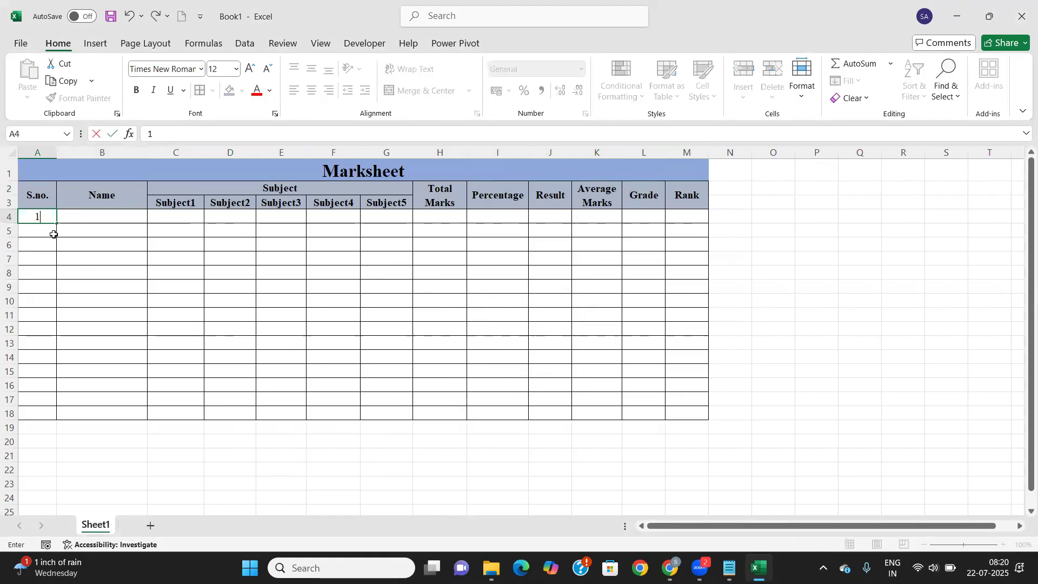
pyautogui.press('Return')
pyautogui.write('2')
pyautogui.press('Return')
pyautogui.press('Up')
pyautogui.press('Up')
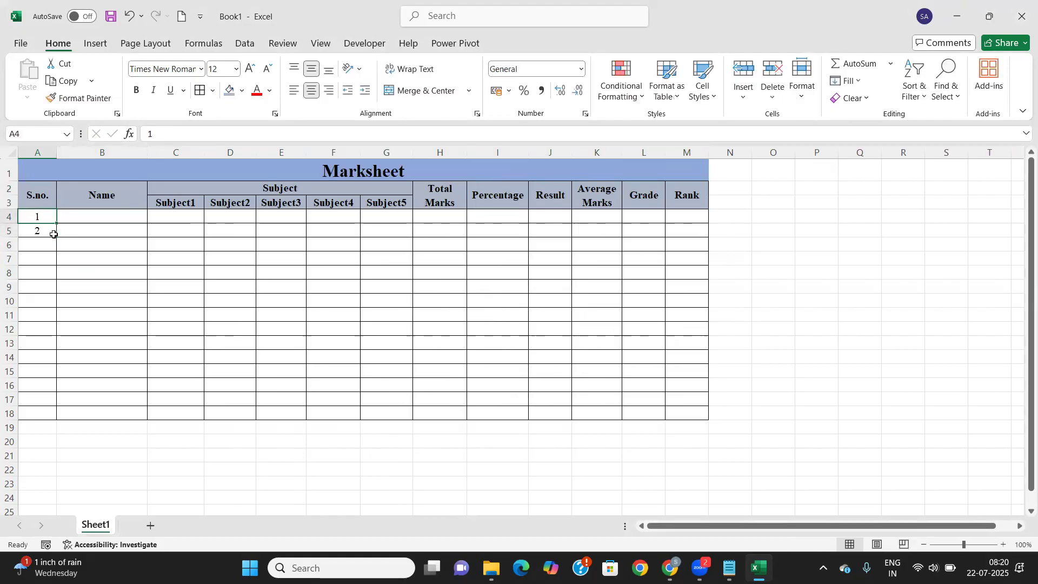
pyautogui.hotkey('shift', 'Down')
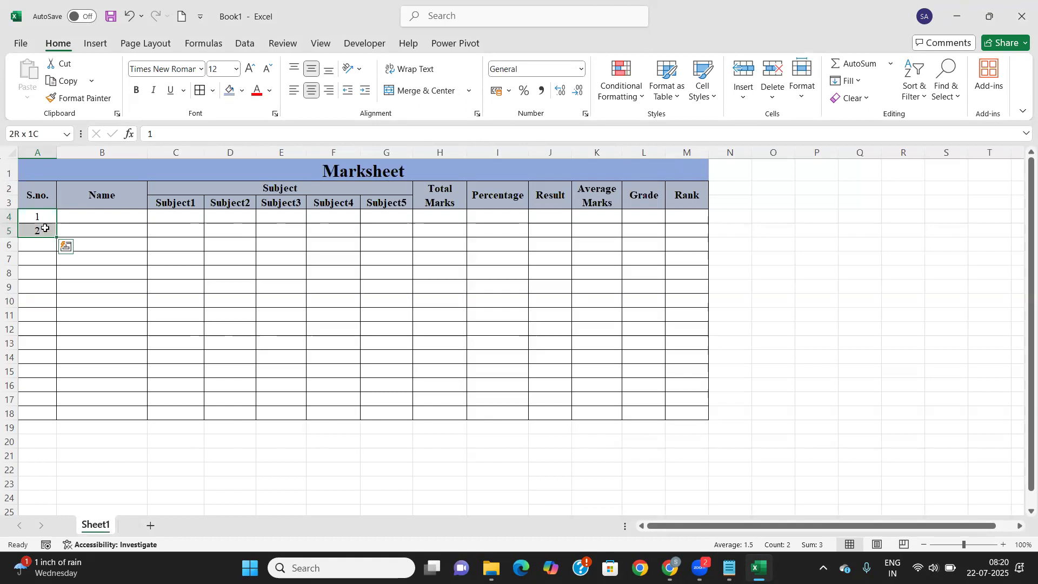
pyautogui.moveTo(49, 215); pyautogui.dragTo(47, 230)
pyautogui.moveTo(56, 236); pyautogui.dragTo(58, 357)
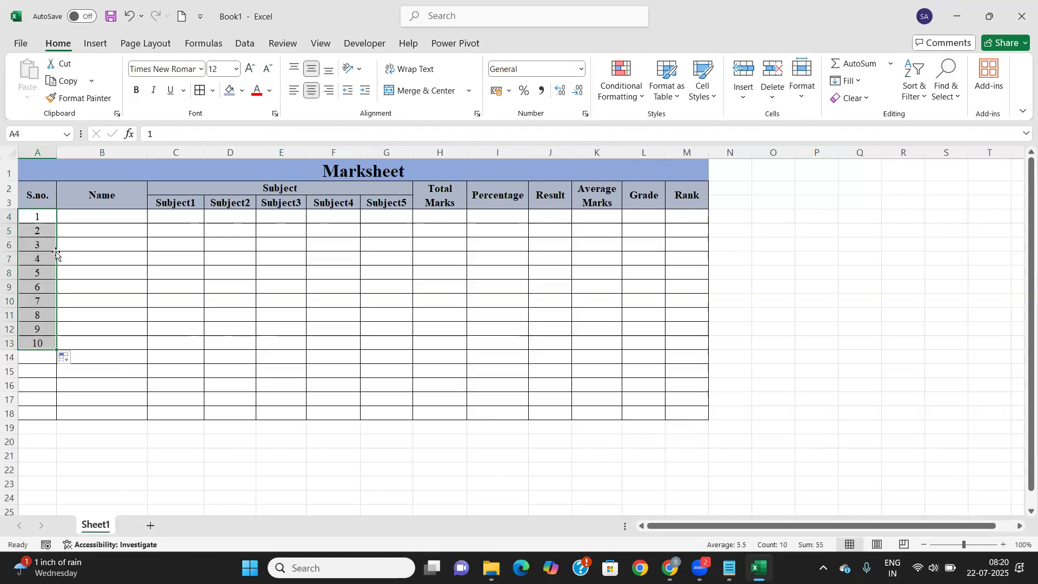
pyautogui.click(90, 217)
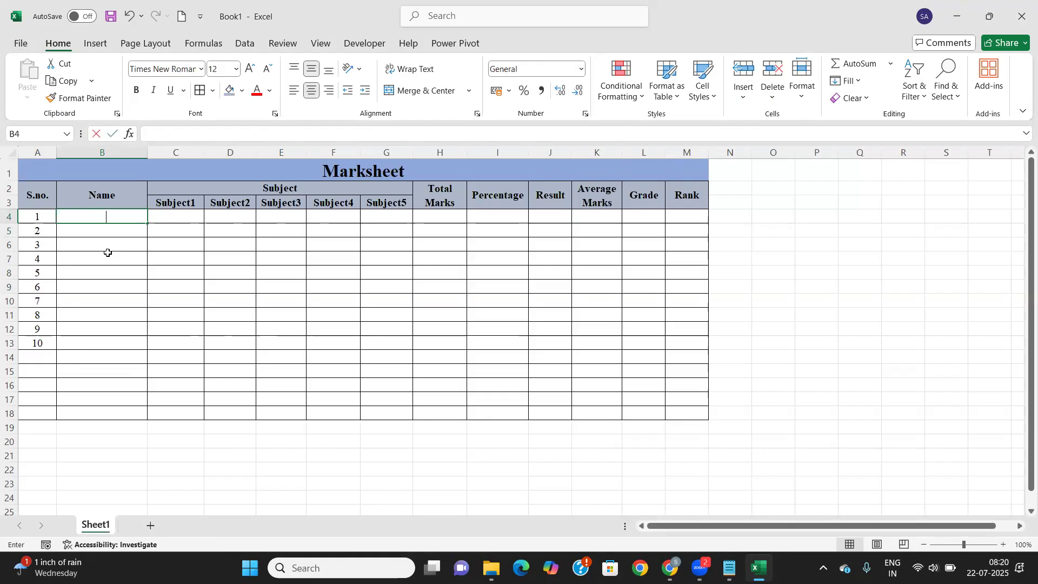
# Enter the first student's name in B4 with Subject1 and Subject2 marks 89 and 87
pyautogui.write('Hemanth')
pyautogui.press('Tab')
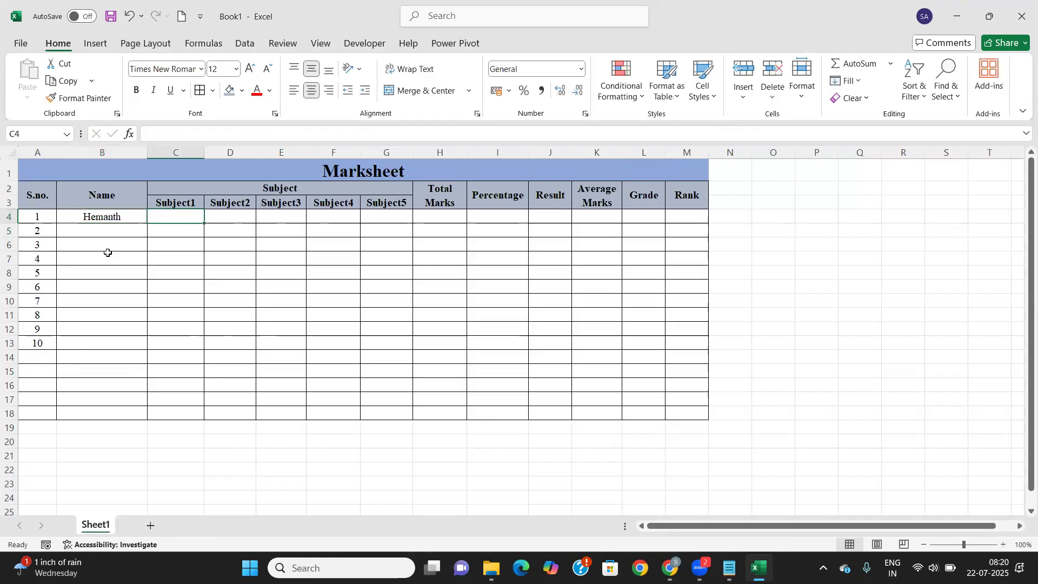
pyautogui.write('89')
pyautogui.press('Tab')
pyautogui.write('87')
pyautogui.press('Tab')
# Correct the Subject3 mark to 85 and enter 75 and 79 for Subject4 and Subject5
pyautogui.write('586')
pyautogui.press('Tab')
pyautogui.write('8')
pyautogui.press('Left')
pyautogui.press('Left')
pyautogui.press('Right')
pyautogui.write('85')
pyautogui.press('Tab')
pyautogui.press('BackSpace')
pyautogui.write('75')
pyautogui.press('Tab')
pyautogui.write('79')
pyautogui.press('Tab')
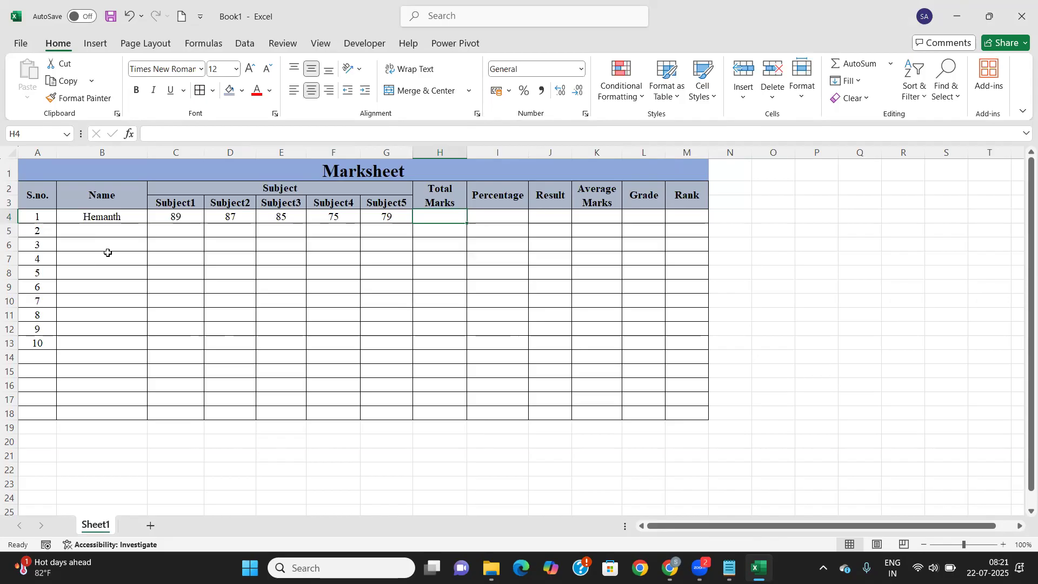
# Enter =89+87+85+75+79 in H4 so the first student's total shows 415
pyautogui.write('=')
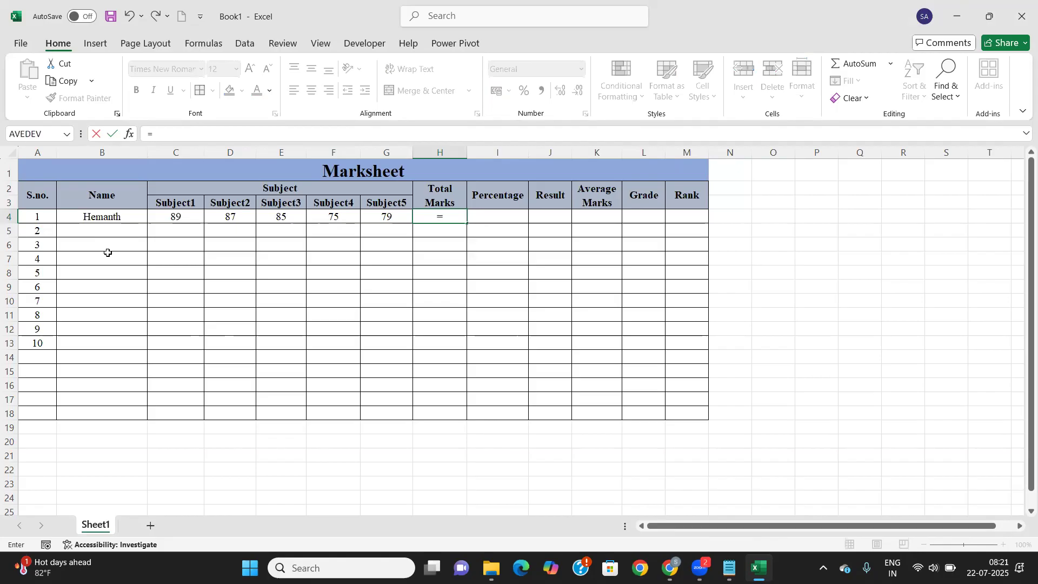
pyautogui.write('89+87+')
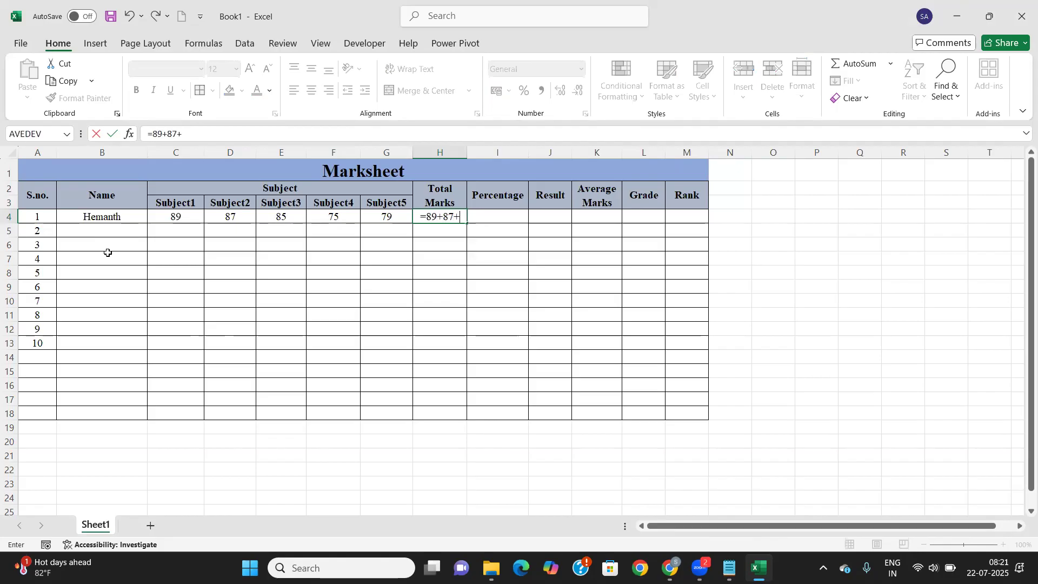
pyautogui.write('85+75+79')
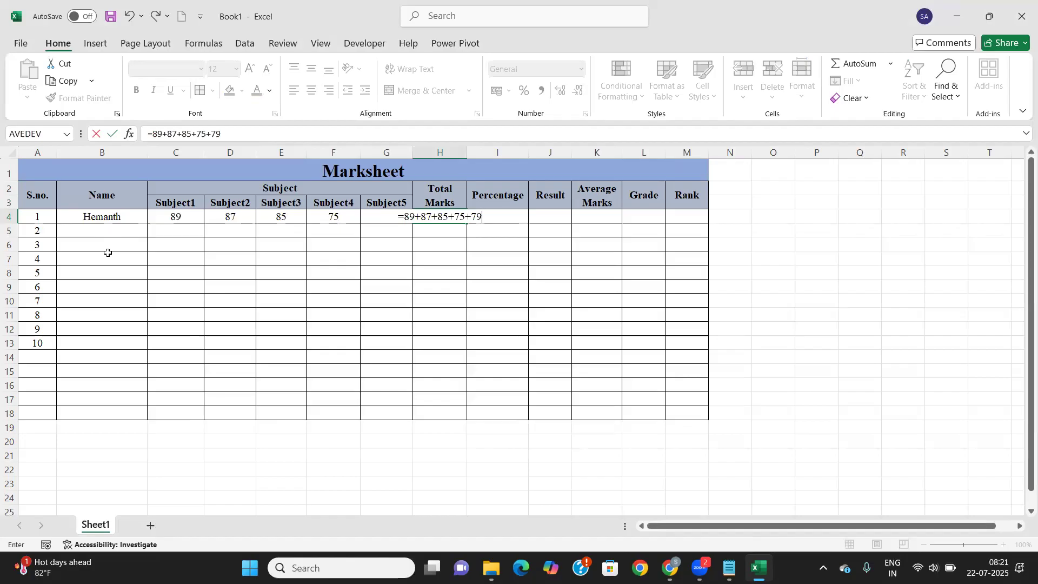
pyautogui.press('Return')
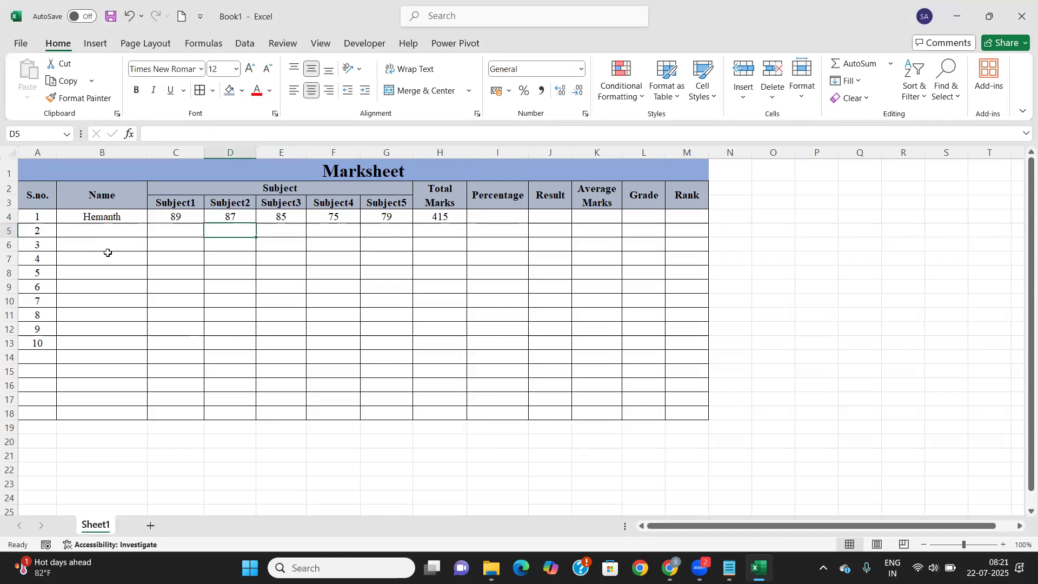
# Change the first student's Subject1 mark in C4 to 82
pyautogui.click(194, 217)
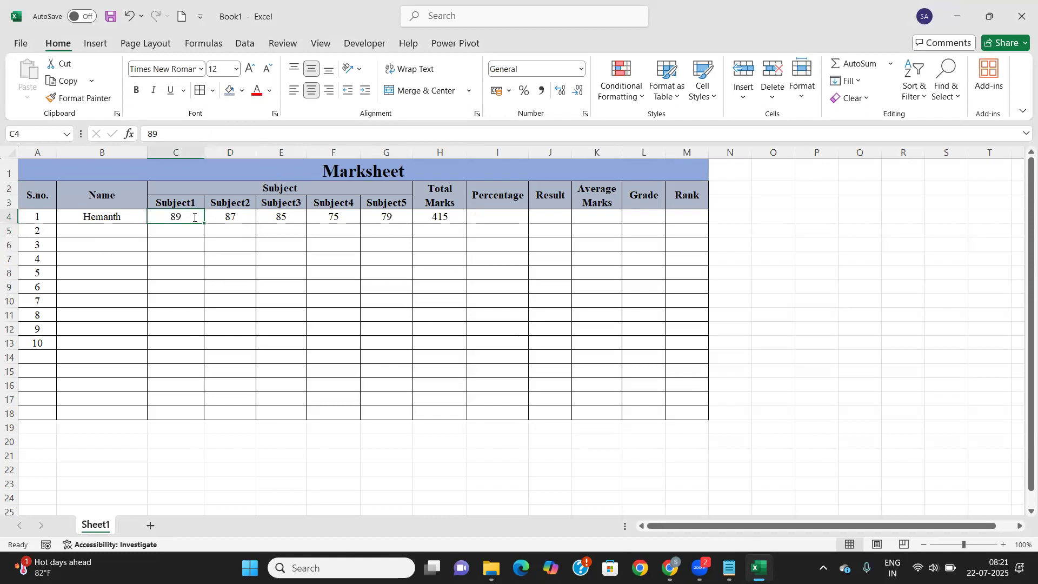
pyautogui.write('82')
pyautogui.press('Tab')
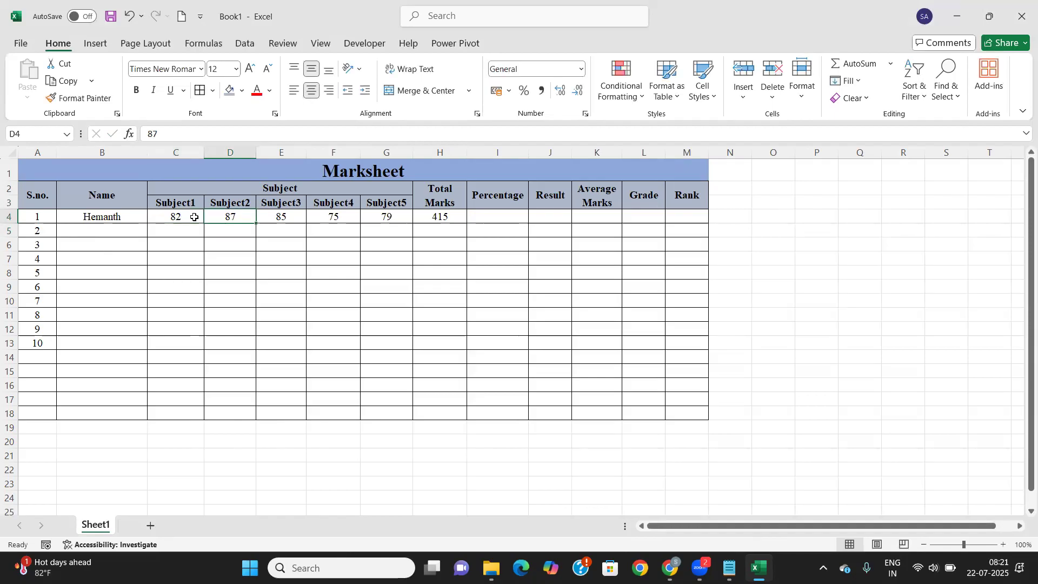
# Replace the total in H4 with =SUM(C4:G4), now showing 408
pyautogui.click(438, 216)
pyautogui.doubleClick(438, 216)
pyautogui.press('BackSpace')
pyautogui.press('BackSpace')
pyautogui.press('BackSpace')
pyautogui.press('BackSpace')
pyautogui.press('BackSpace')
pyautogui.press('BackSpace')
pyautogui.press('BackSpace')
pyautogui.press('BackSpace')
pyautogui.press('BackSpace')
pyautogui.press('BackSpace')
pyautogui.press('BackSpace')
pyautogui.press('BackSpace')
pyautogui.press('BackSpace')
pyautogui.press('BackSpace')
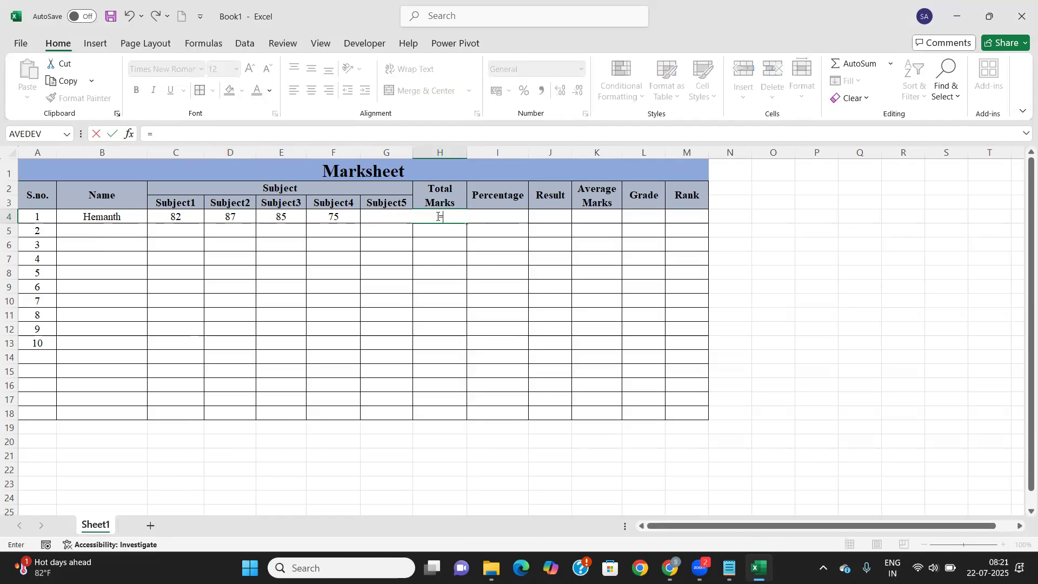
pyautogui.press('Left')
pyautogui.press('Left')
pyautogui.press('Left')
pyautogui.press('Left')
pyautogui.press('Left')
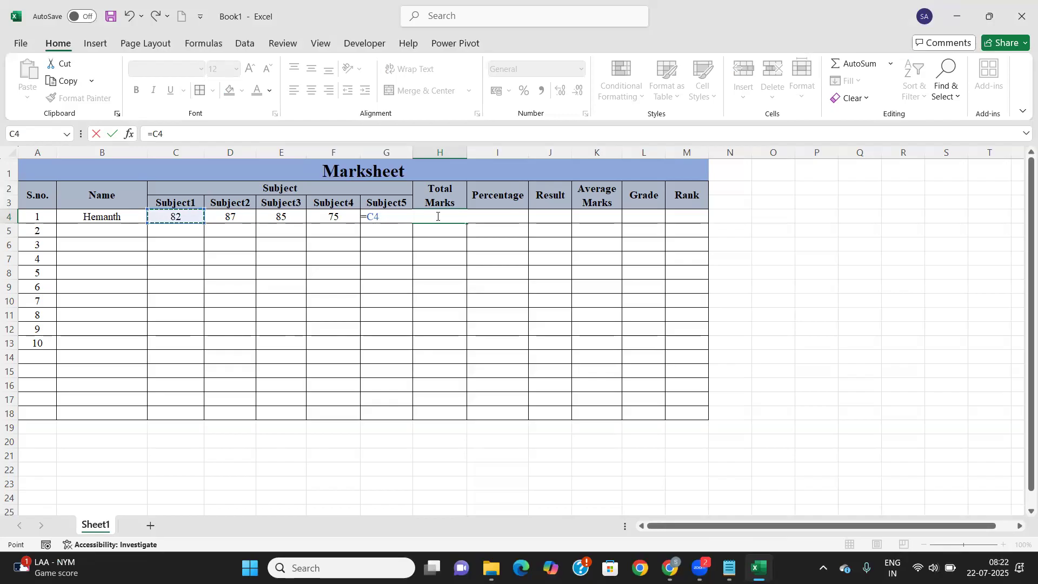
pyautogui.press('BackSpace')
pyautogui.press('BackSpace')
pyautogui.write('sum')
pyautogui.press('Tab')
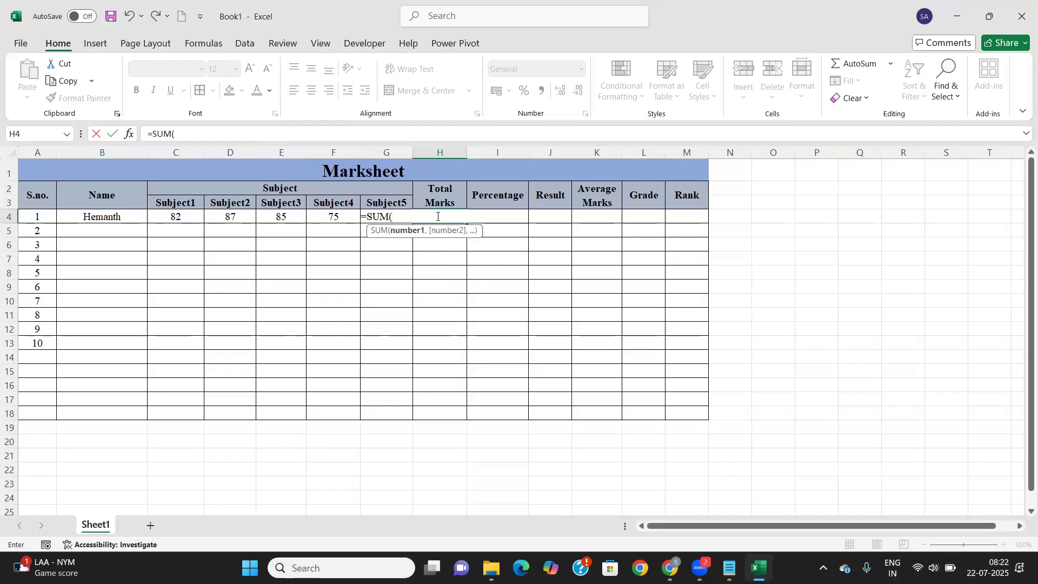
pyautogui.moveTo(174, 216); pyautogui.dragTo(365, 216)
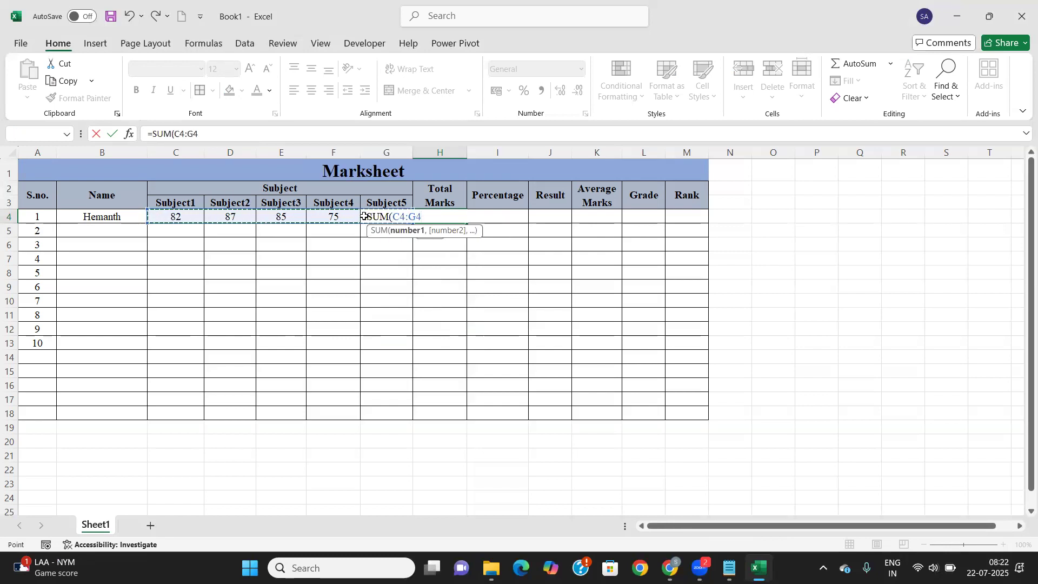
pyautogui.write(')')
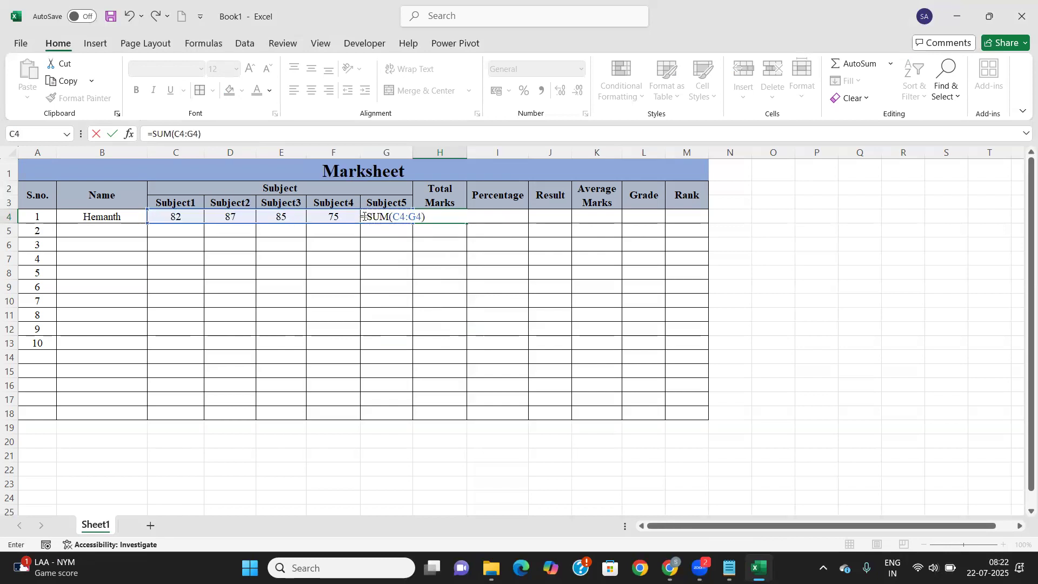
pyautogui.press('Return')
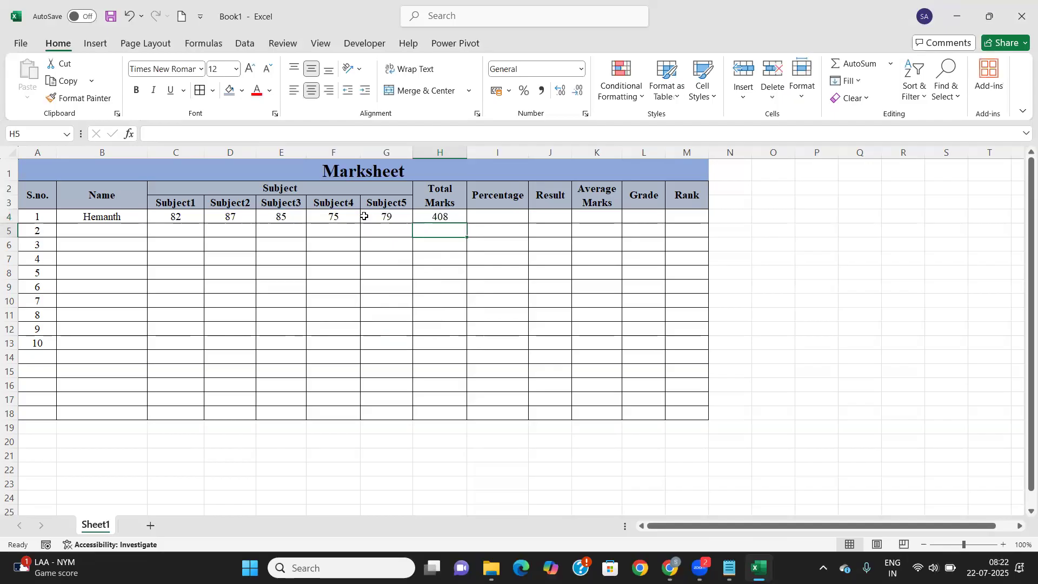
# Change the first student's Subject2 mark in D4 to 92
pyautogui.click(240, 218)
pyautogui.write('92')
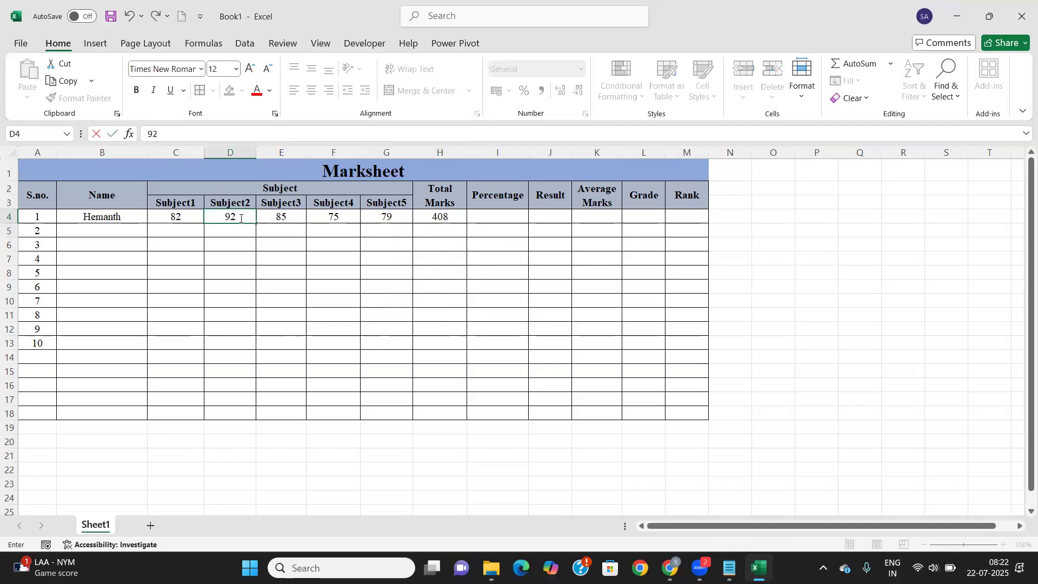
pyautogui.press('Tab')
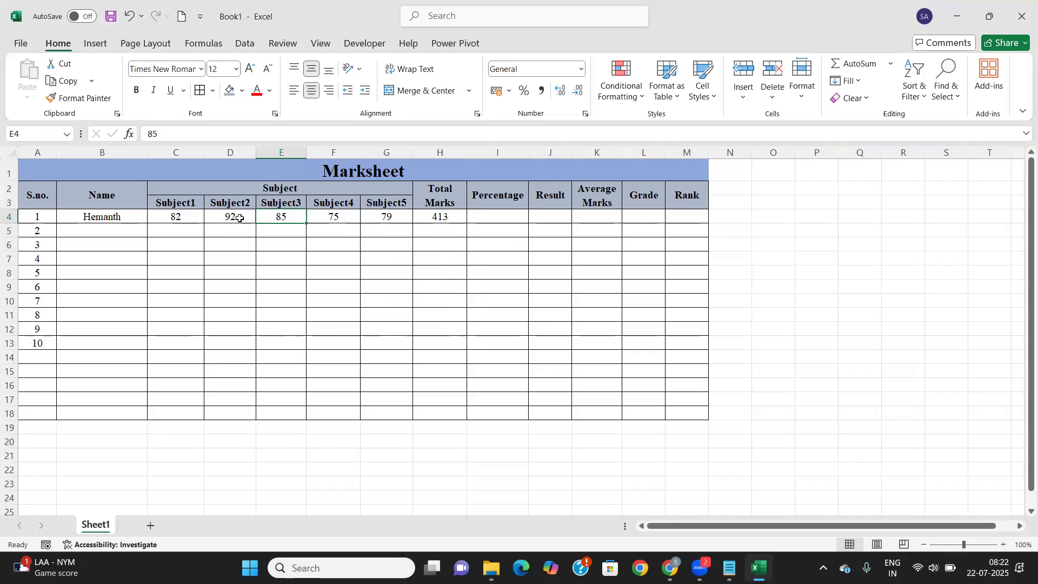
# Enter the second student's name in B5 with marks 63, 67, 68, 69 and 52
pyautogui.click(105, 234)
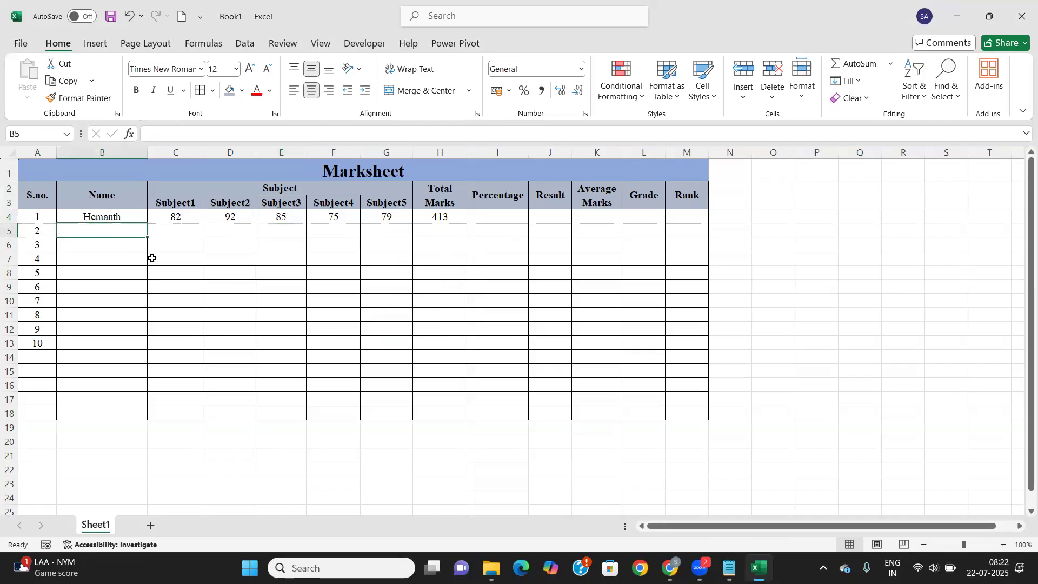
pyautogui.write('Vishal')
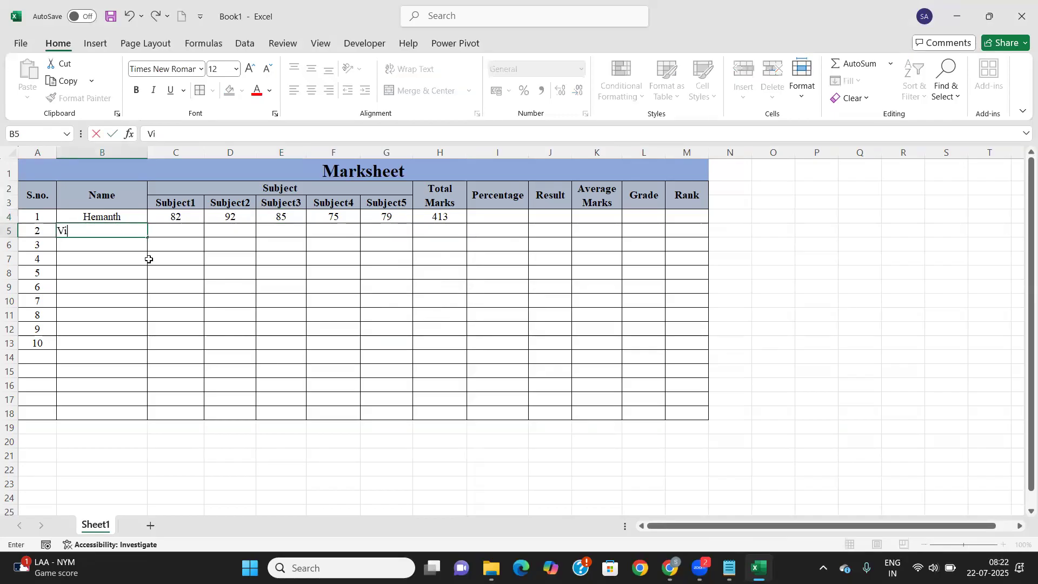
pyautogui.press('Tab')
pyautogui.write('63')
pyautogui.press('Tab')
pyautogui.write('67')
pyautogui.press('Tab')
pyautogui.write('68')
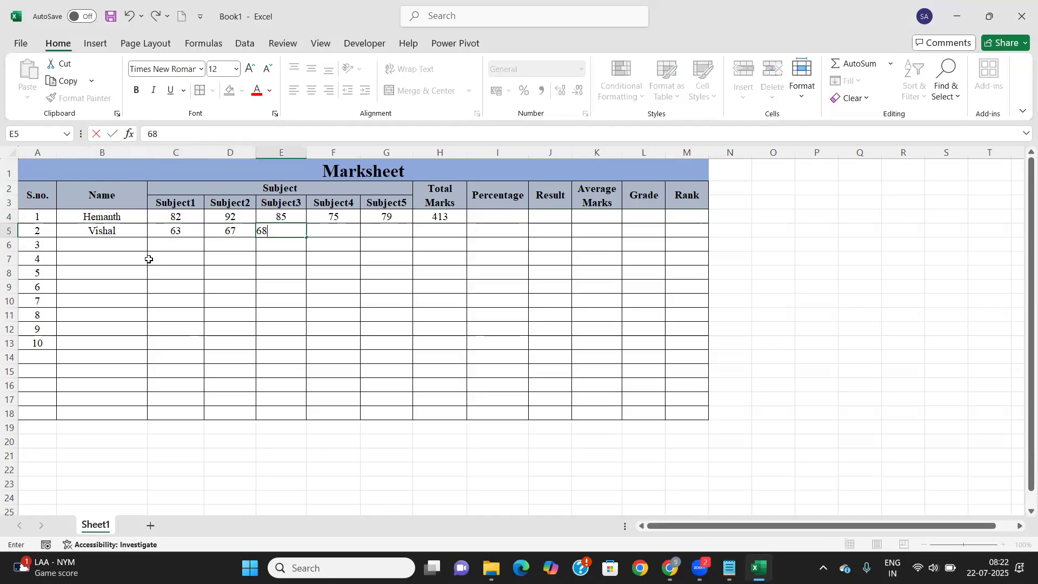
pyautogui.press('Tab')
pyautogui.write('69')
pyautogui.press('Tab')
pyautogui.write('52')
pyautogui.press('Tab')
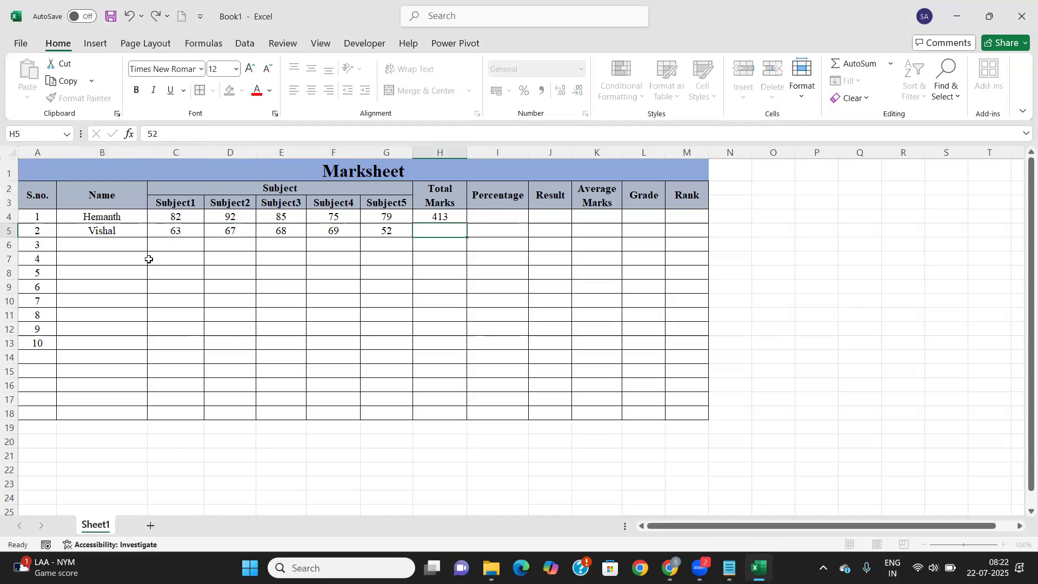
# Enter the third student's name in B6 with marks 58, 75, 79, 74 and 76
pyautogui.press('Down')
pyautogui.press('Left')
pyautogui.press('Left')
pyautogui.press('Left')
pyautogui.press('Left')
pyautogui.press('Left')
pyautogui.press('Left')
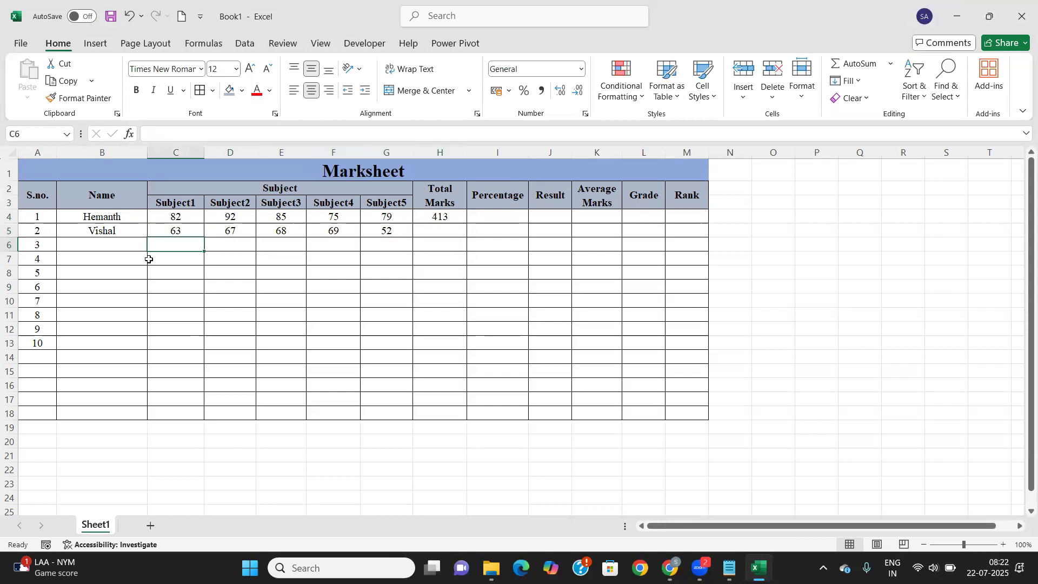
pyautogui.write('Kiran')
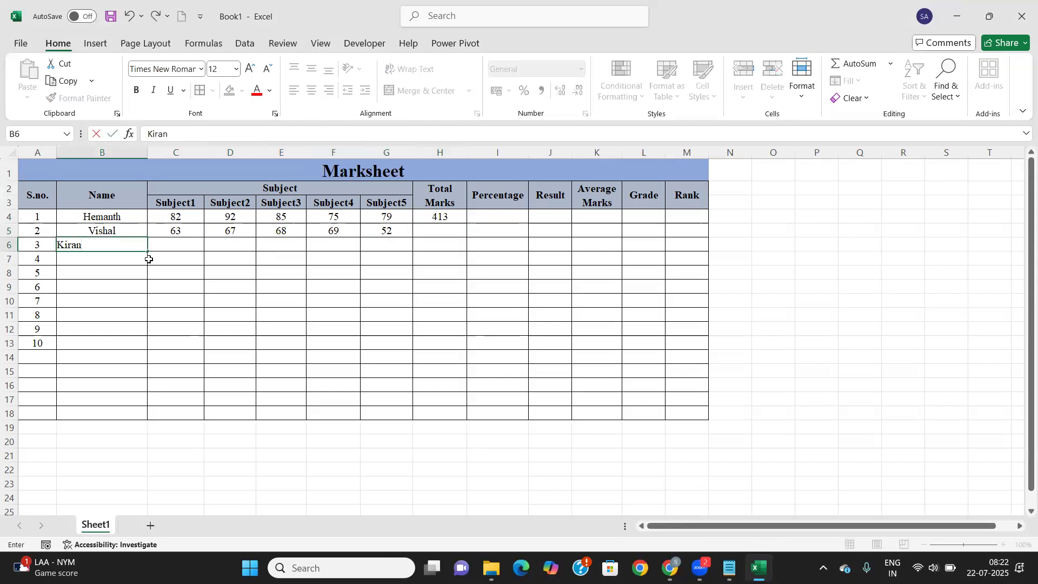
pyautogui.press('Tab')
pyautogui.write('58')
pyautogui.press('Tab')
pyautogui.write('75')
pyautogui.press('Tab')
pyautogui.write('79')
pyautogui.press('Tab')
pyautogui.write('74')
pyautogui.press('Tab')
pyautogui.write('76')
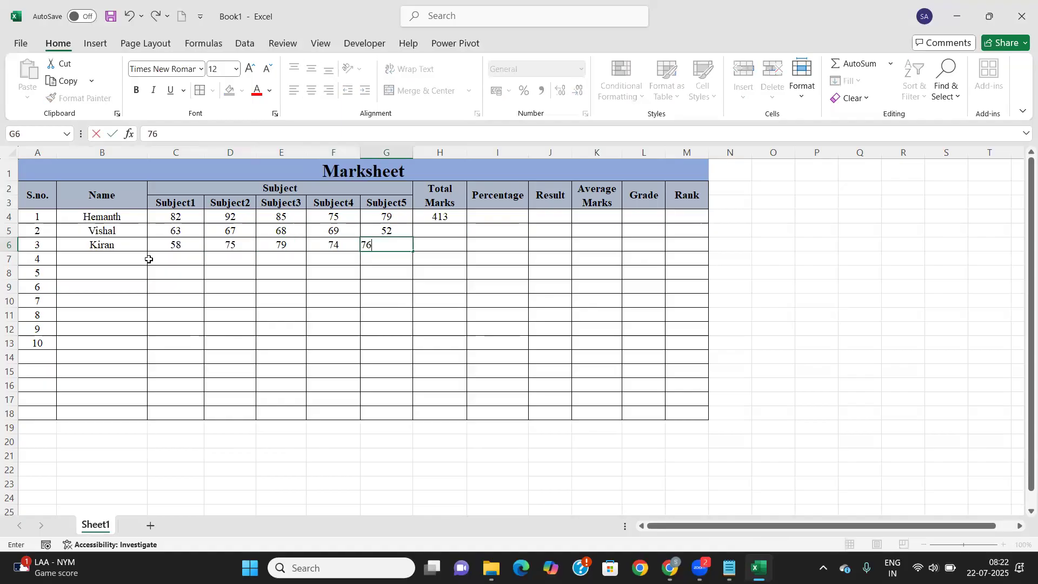
pyautogui.press('Tab')
pyautogui.press('Tab')
# Enter the fourth student's name in B7 with marks 89, 75, 76, 74 and 85
pyautogui.press('Down')
pyautogui.press('Left')
pyautogui.press('Left')
pyautogui.press('Left')
pyautogui.press('Left')
pyautogui.press('Left')
pyautogui.press('Left')
pyautogui.press('Left')
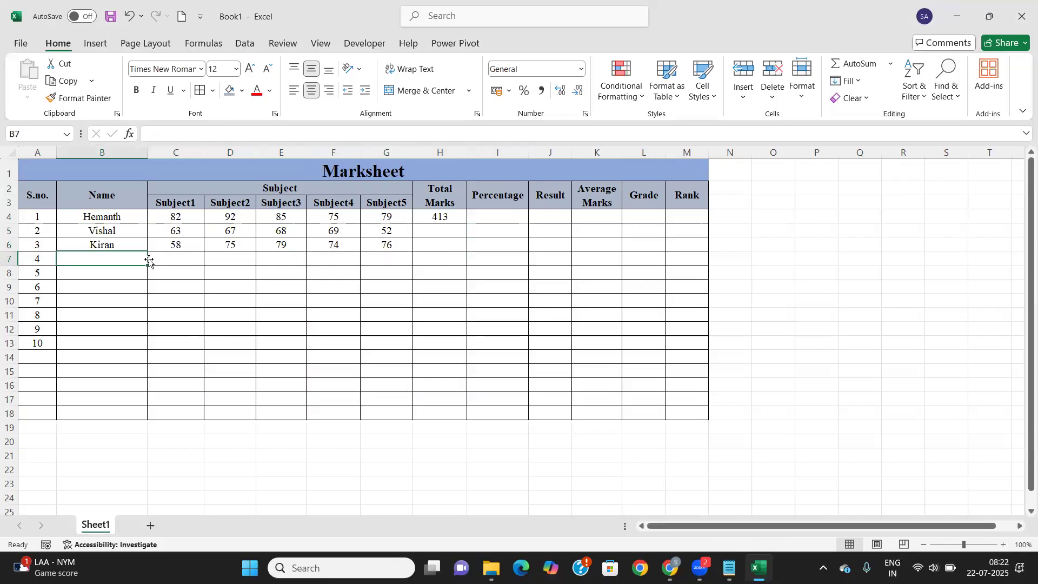
pyautogui.write('Komal')
pyautogui.press('Tab')
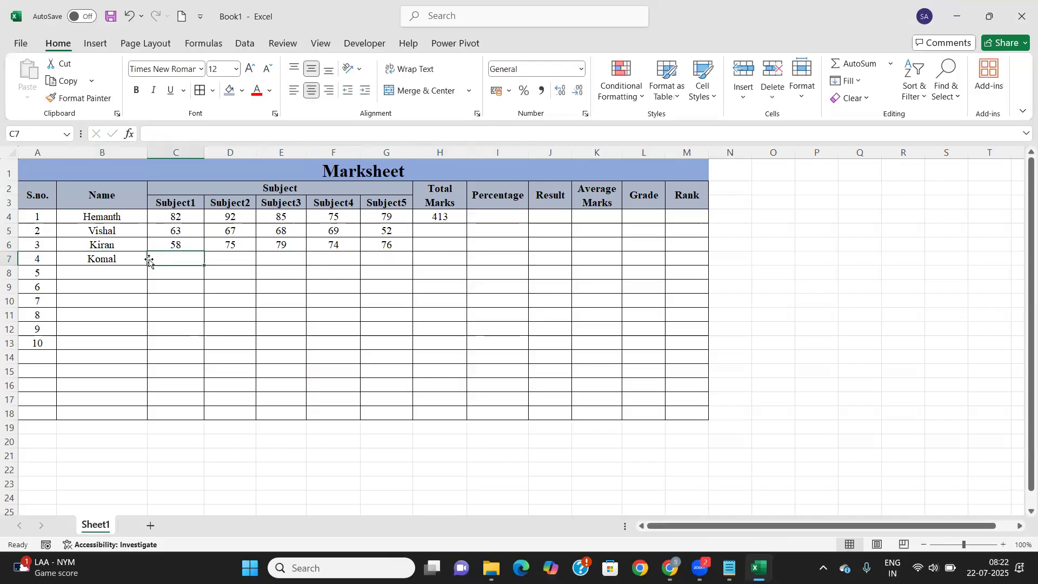
pyautogui.write('89')
pyautogui.press('Tab')
pyautogui.write('75')
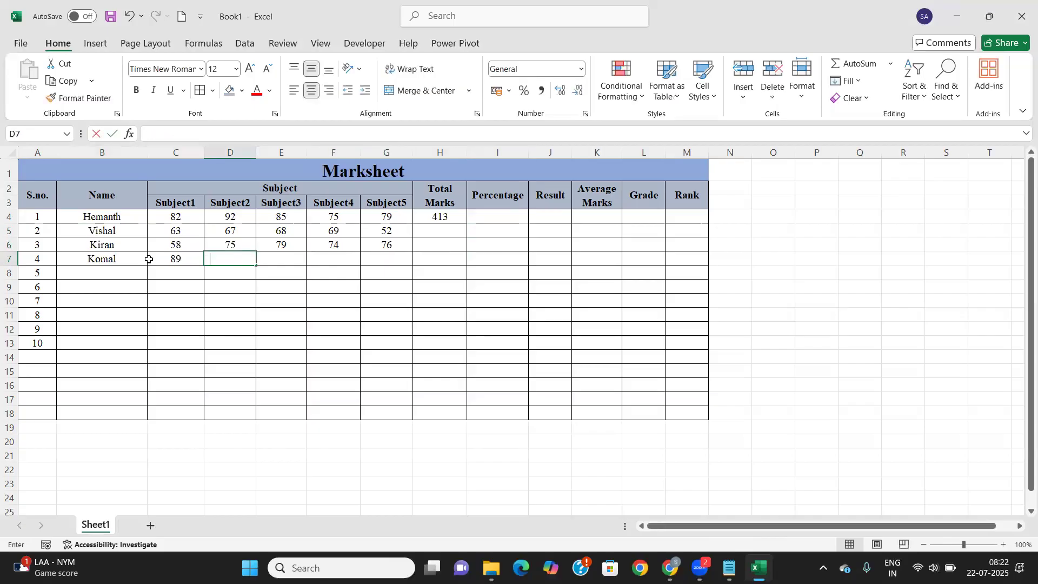
pyautogui.press('Tab')
pyautogui.write('76')
pyautogui.press('Tab')
pyautogui.write('74')
pyautogui.press('Tab')
pyautogui.write('85')
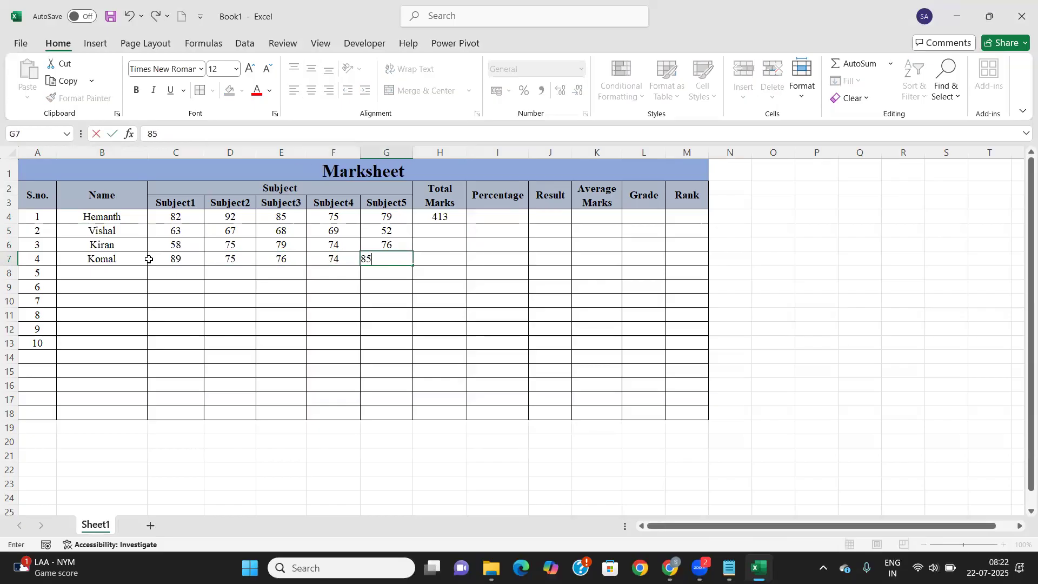
pyautogui.press('Tab')
# Enter the fifth student's name in B8 with marks 84, 85, 86, 87 and 89
pyautogui.press('Return')
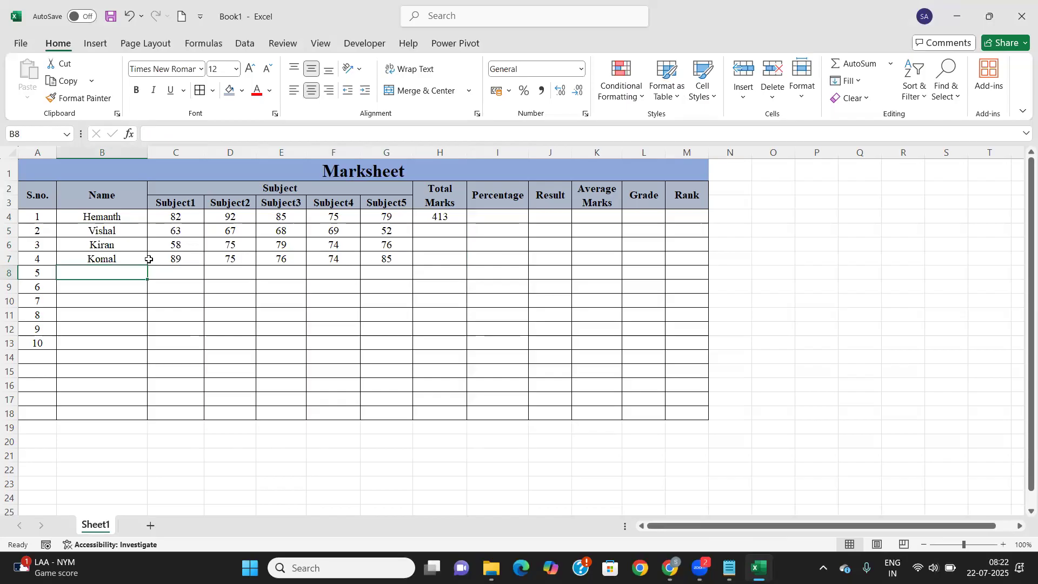
pyautogui.write('Aman')
pyautogui.press('Tab')
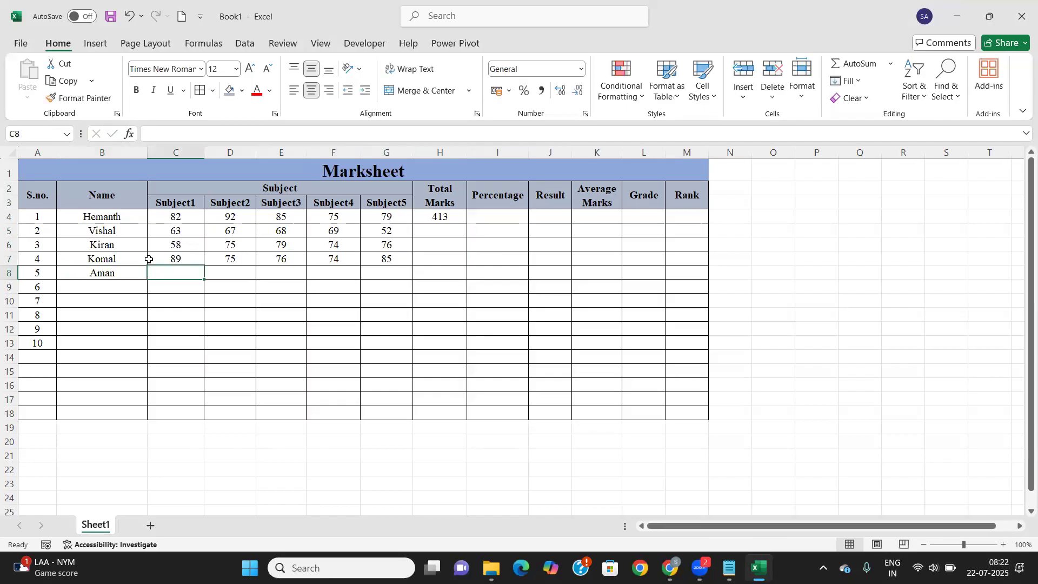
pyautogui.write('84')
pyautogui.press('Tab')
pyautogui.write('85')
pyautogui.press('Tab')
pyautogui.write('86')
pyautogui.press('Tab')
pyautogui.write('87')
pyautogui.press('Tab')
pyautogui.write('89')
pyautogui.press('Tab')
# Enter the sixth student's name in B9 with marks 69, 67, 68, 65 and 69
pyautogui.press('Down')
pyautogui.press('Left')
pyautogui.press('Left')
pyautogui.press('Left')
pyautogui.press('Left')
pyautogui.press('Left')
pyautogui.press('Left')
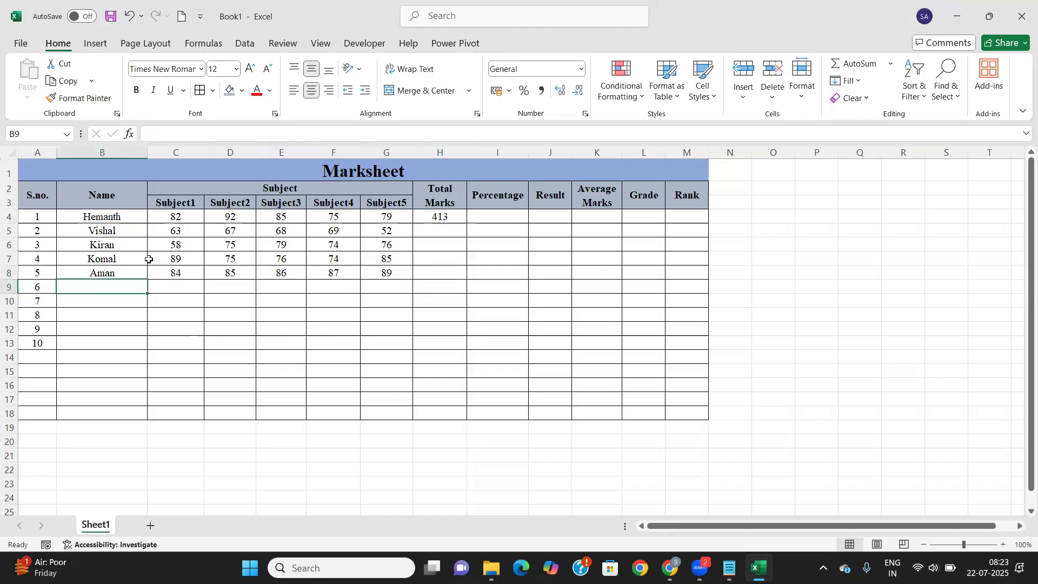
pyautogui.write('Kunal')
pyautogui.press('Tab')
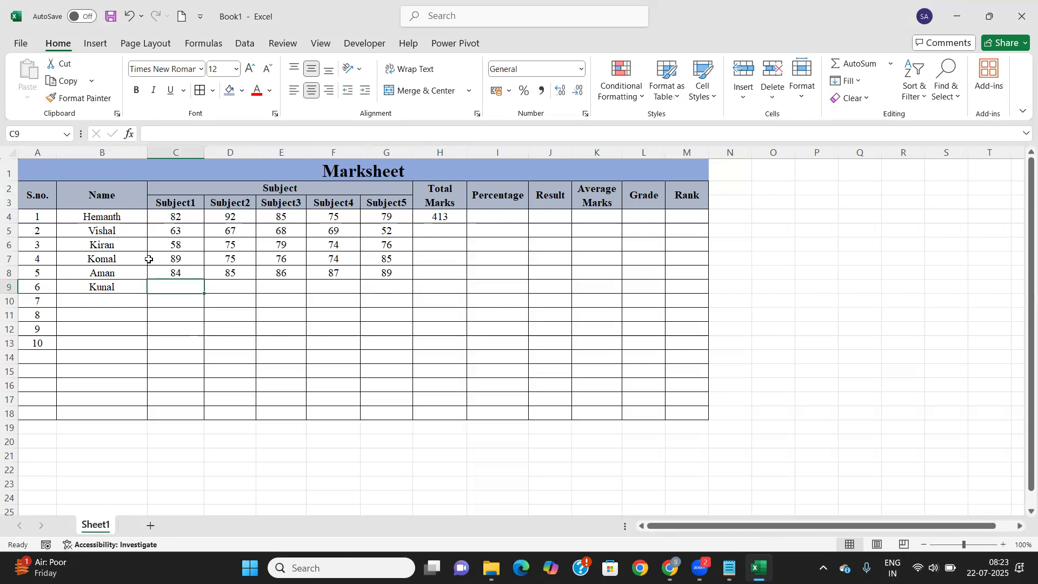
pyautogui.write('69')
pyautogui.press('Tab')
pyautogui.write('67')
pyautogui.press('Tab')
pyautogui.write('68')
pyautogui.press('Tab')
pyautogui.write('65')
pyautogui.press('Tab')
pyautogui.write('69')
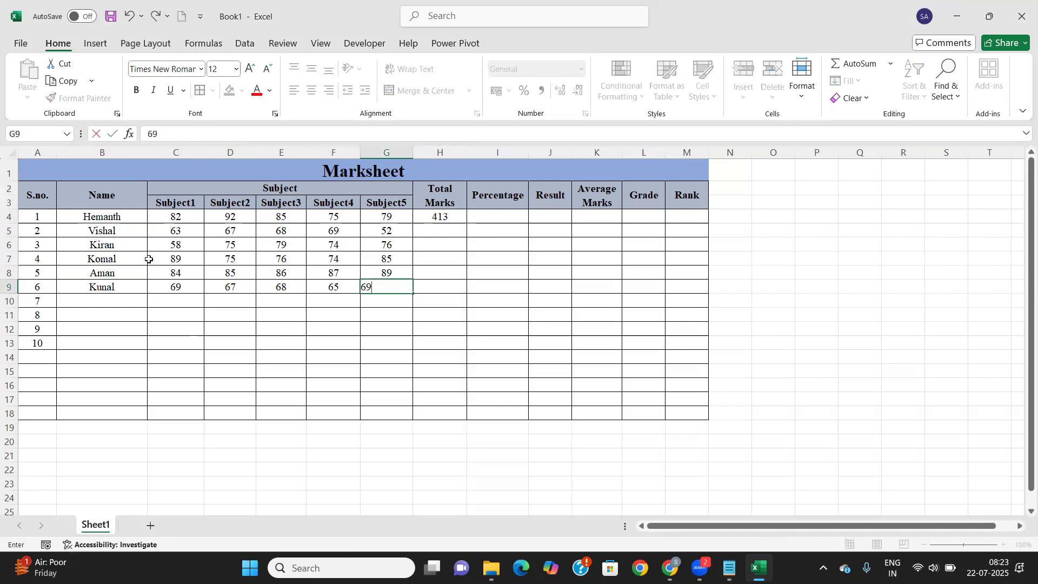
pyautogui.press('Tab')
pyautogui.press('Down')
pyautogui.press('Left')
pyautogui.press('Left')
pyautogui.press('Left')
pyautogui.press('Left')
pyautogui.press('Left')
pyautogui.press('Left')
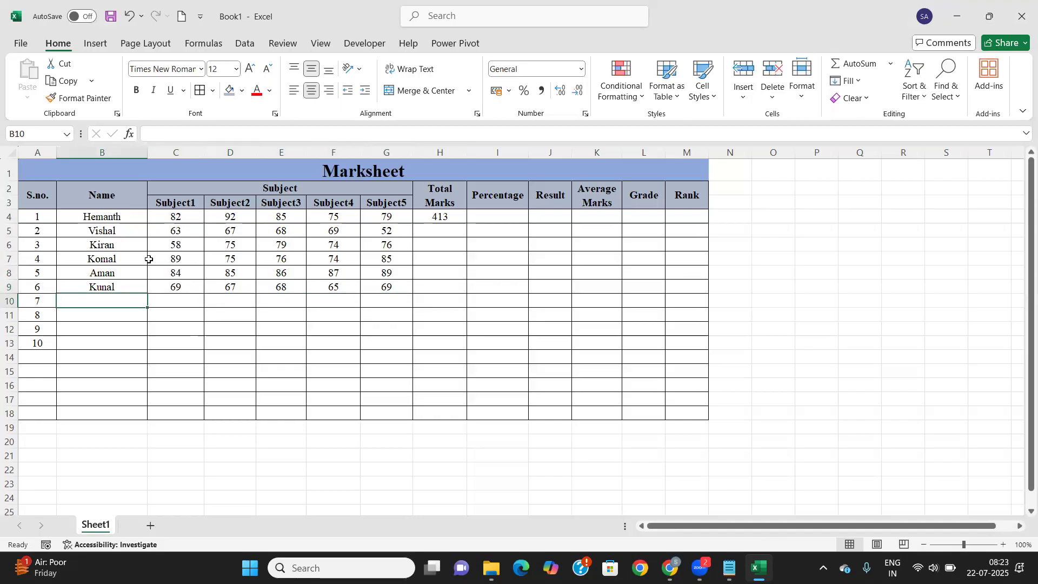
# Enter student Vimal with marks 75, 78, 79, 76 and 36
pyautogui.write('Vimal')
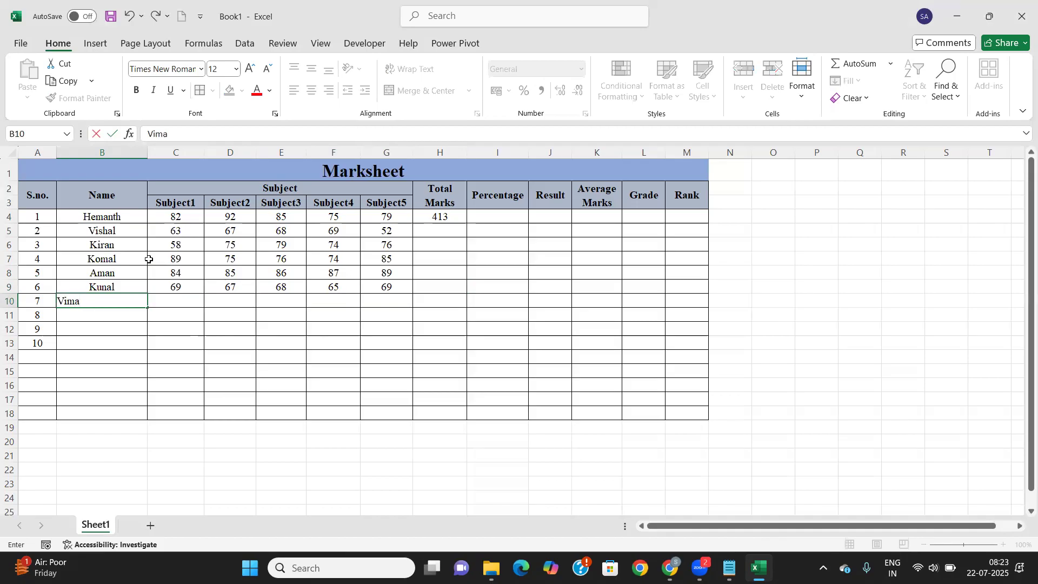
pyautogui.press('Tab')
pyautogui.write('75')
pyautogui.press('Tab')
pyautogui.write('78')
pyautogui.press('Tab')
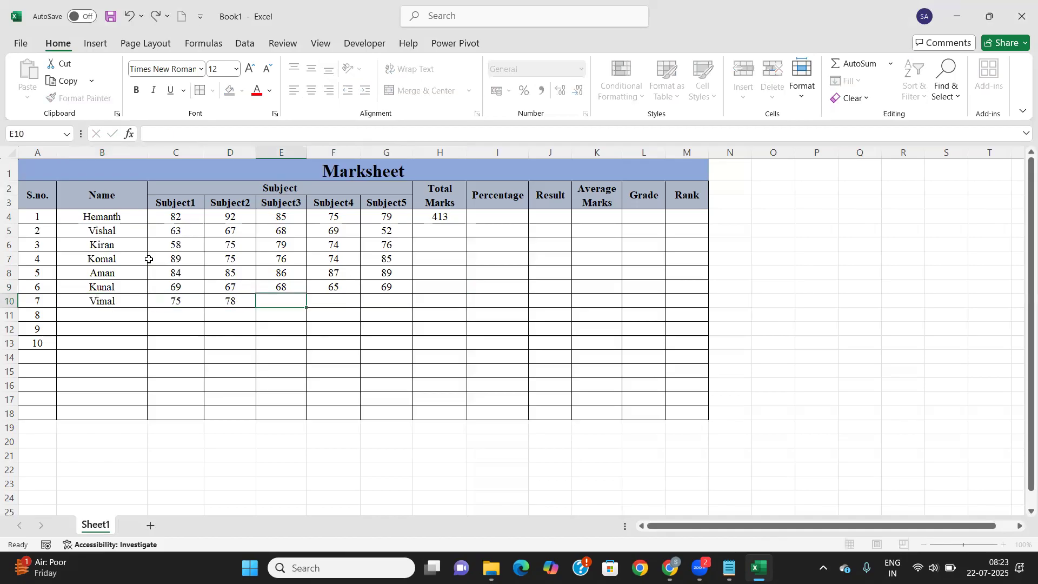
pyautogui.write('79')
pyautogui.press('Tab')
pyautogui.write('76')
pyautogui.press('Tab')
pyautogui.write('36')
pyautogui.press('Tab')
pyautogui.press('Down')
pyautogui.press('Left')
pyautogui.press('Left')
pyautogui.press('Left')
pyautogui.press('Left')
pyautogui.press('Left')
pyautogui.press('Left')
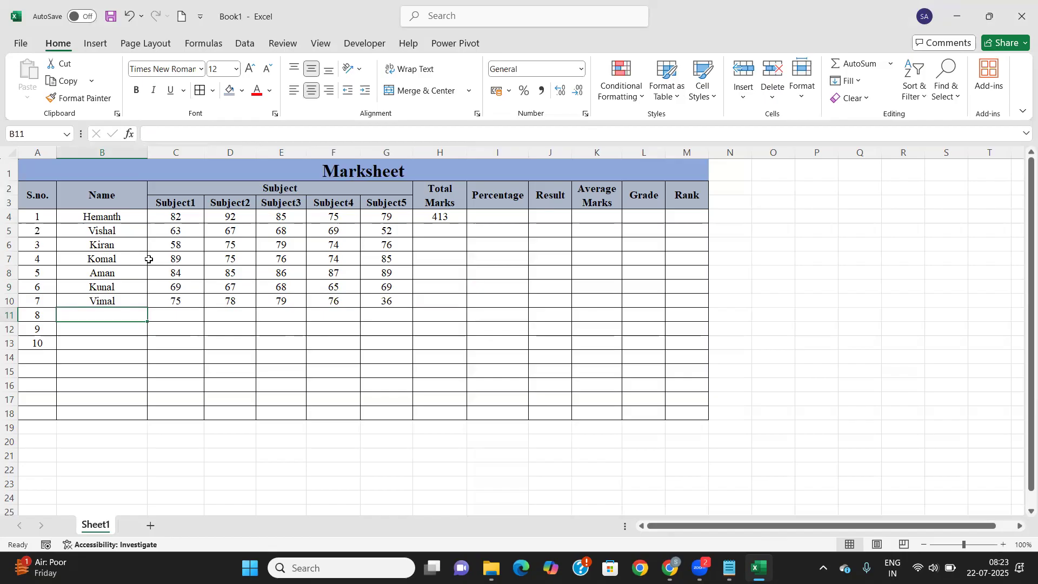
# Enter student Umar with marks 78, 76, 79, 74 and 75
pyautogui.write('Umar')
pyautogui.press('Tab')
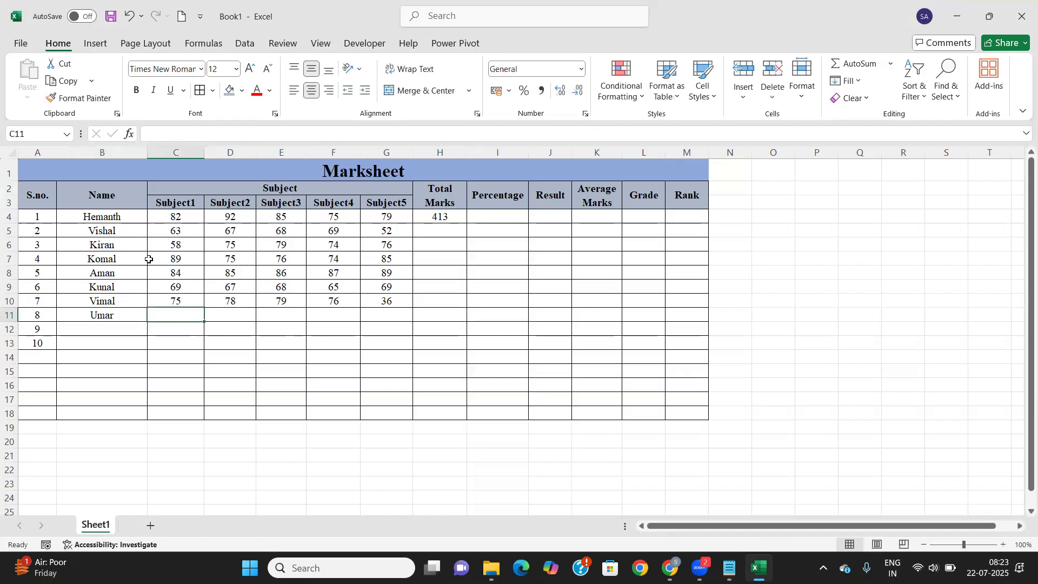
pyautogui.write('78')
pyautogui.press('Tab')
pyautogui.write('76')
pyautogui.press('Tab')
pyautogui.write('79')
pyautogui.press('Tab')
pyautogui.write('74')
pyautogui.press('Tab')
pyautogui.write('75')
pyautogui.press('Tab')
pyautogui.press('Down')
pyautogui.press('Left')
pyautogui.press('Left')
pyautogui.press('Left')
pyautogui.press('Left')
pyautogui.press('Left')
pyautogui.press('Left')
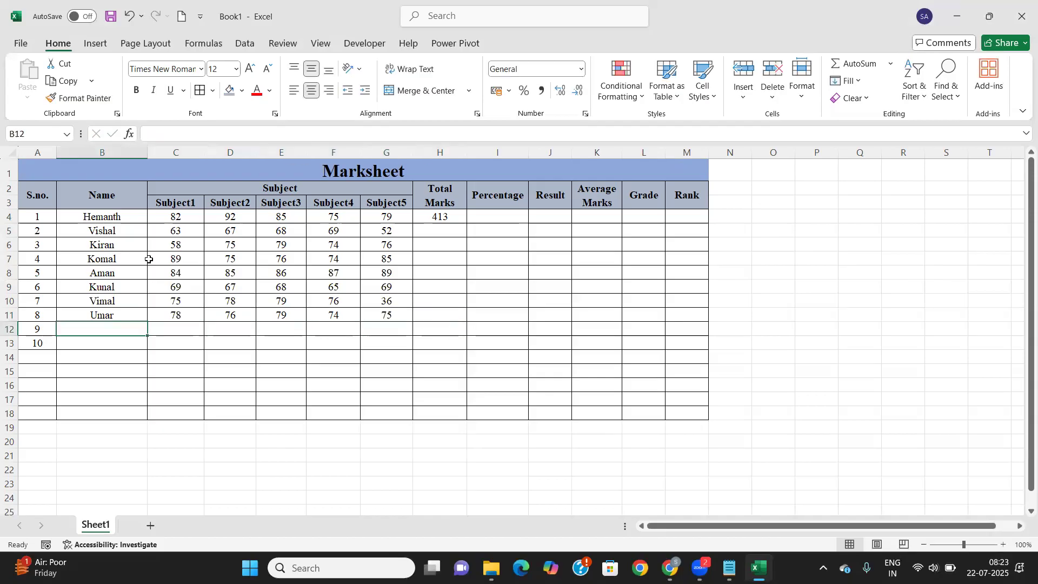
# Enter student Akmal with marks 74, 78, 97, 54 and 53
pyautogui.write('Akmal')
pyautogui.press('Tab')
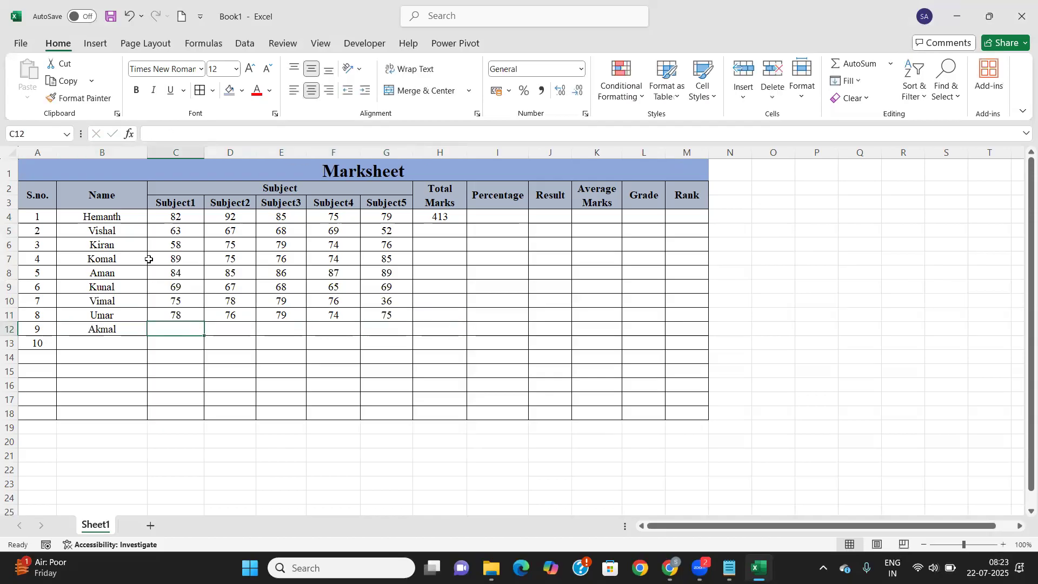
pyautogui.write('74')
pyautogui.press('Tab')
pyautogui.write('78')
pyautogui.press('Tab')
pyautogui.write('97')
pyautogui.press('Tab')
pyautogui.write('54')
pyautogui.press('Tab')
pyautogui.write('53')
pyautogui.press('Tab')
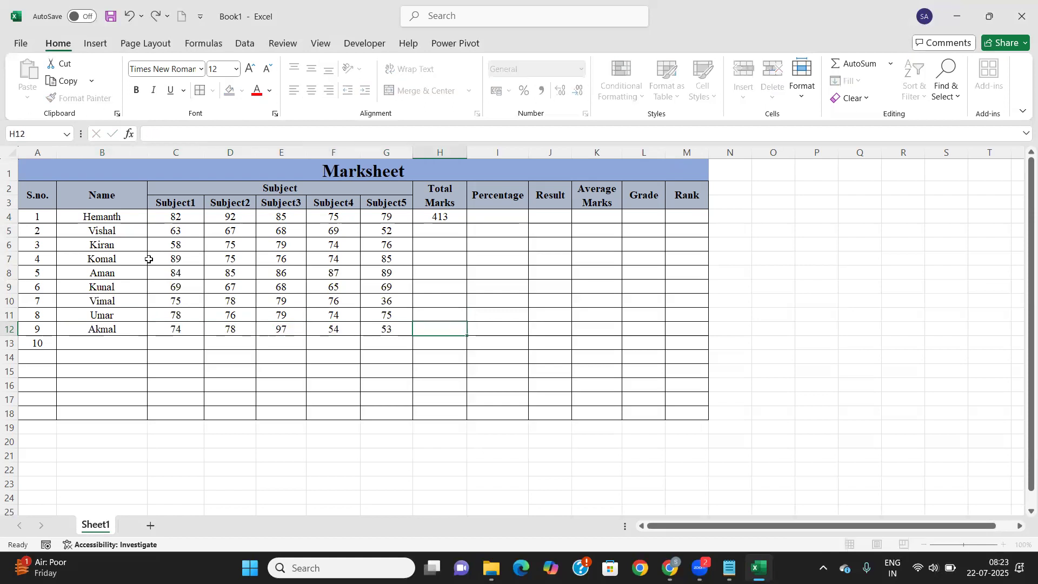
pyautogui.press('Down')
pyautogui.press('Left')
pyautogui.press('Left')
pyautogui.press('Left')
pyautogui.press('Left')
pyautogui.press('Left')
pyautogui.press('Left')
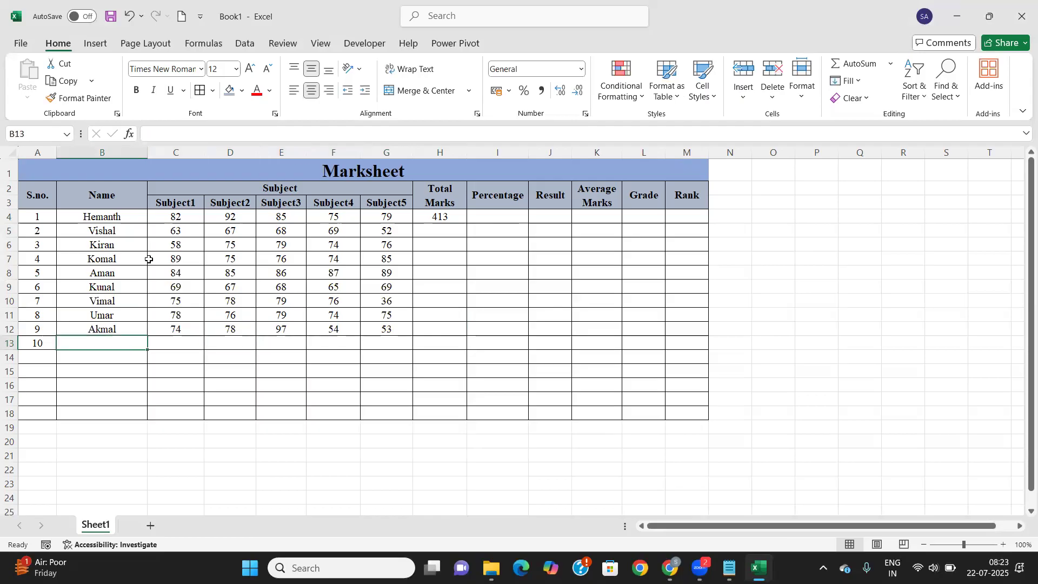
# Enter student Neha with marks 74, 75, 78, 79 and 76
pyautogui.write('Neh')
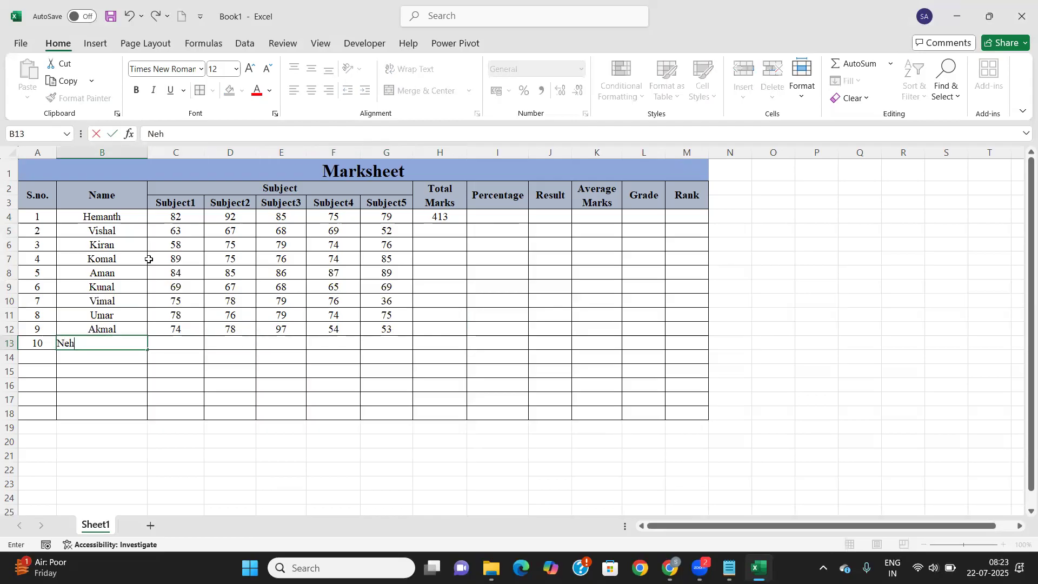
pyautogui.write('a')
pyautogui.press('Tab')
pyautogui.write('74')
pyautogui.press('Tab')
pyautogui.write('75')
pyautogui.press('Tab')
pyautogui.write('78')
pyautogui.press('Tab')
pyautogui.write('79')
pyautogui.press('Tab')
pyautogui.write('76')
pyautogui.press('Tab')
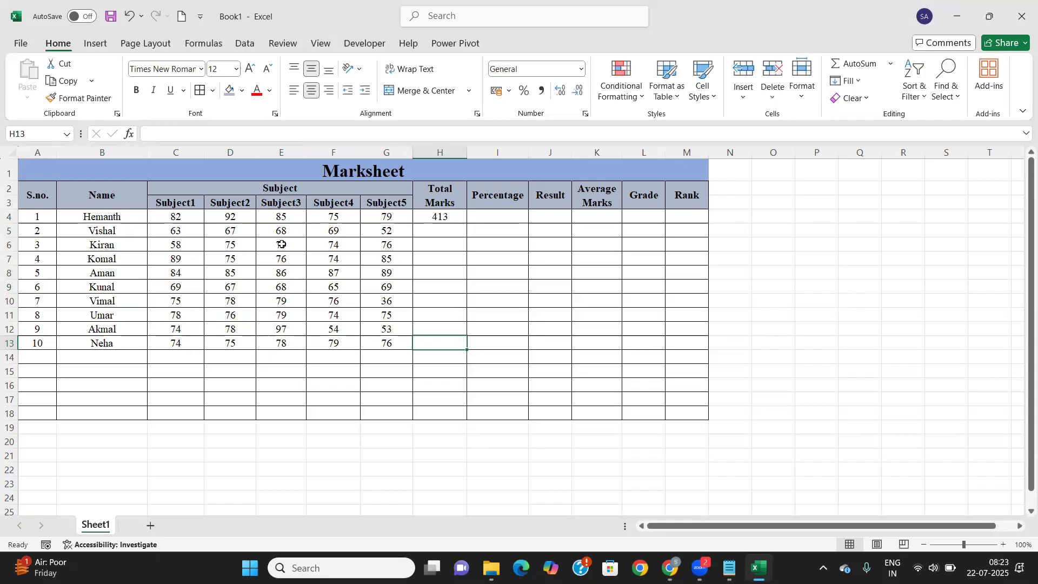
# Copy H4's SUM total formula into H5 and fill it down to H13
pyautogui.click(452, 217)
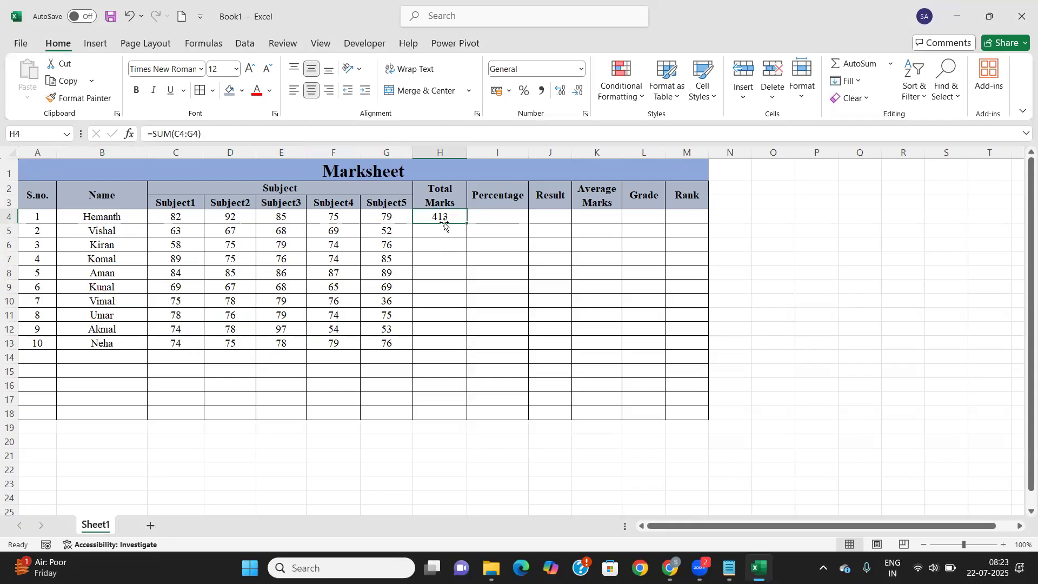
pyautogui.click(443, 228)
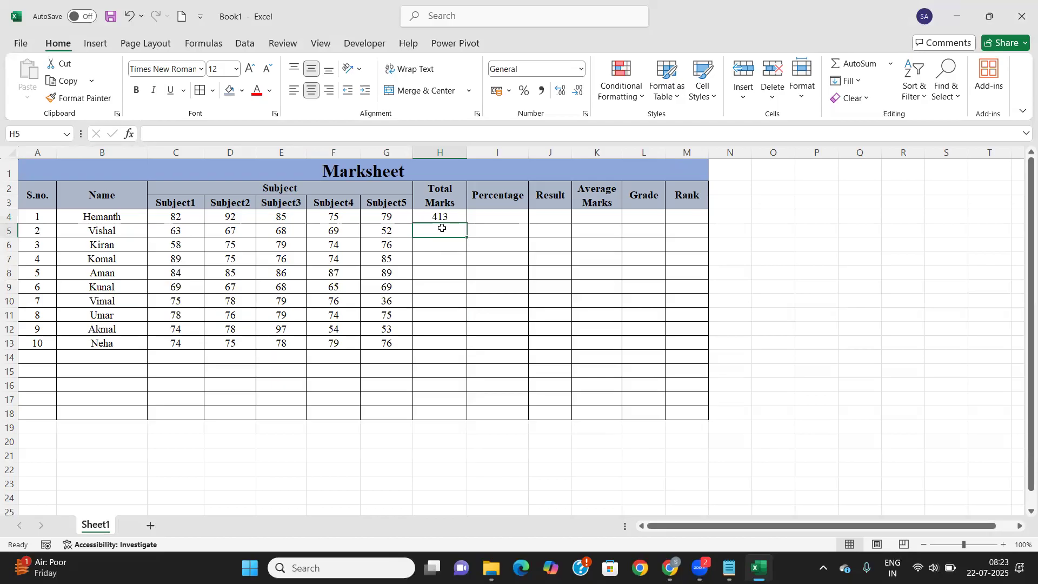
pyautogui.hotkey('ctrl', 'd')
pyautogui.click(445, 243)
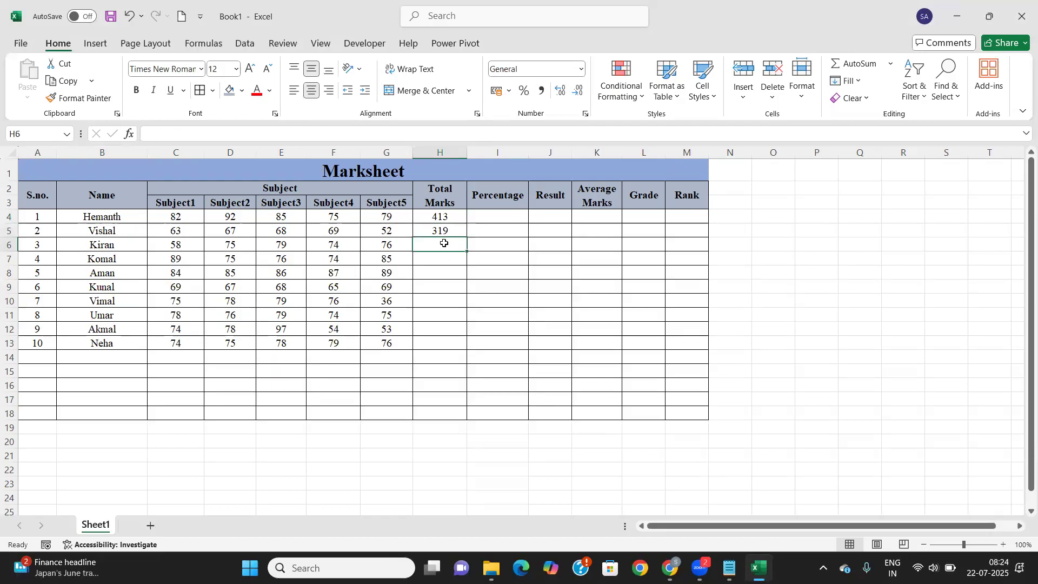
pyautogui.click(459, 231)
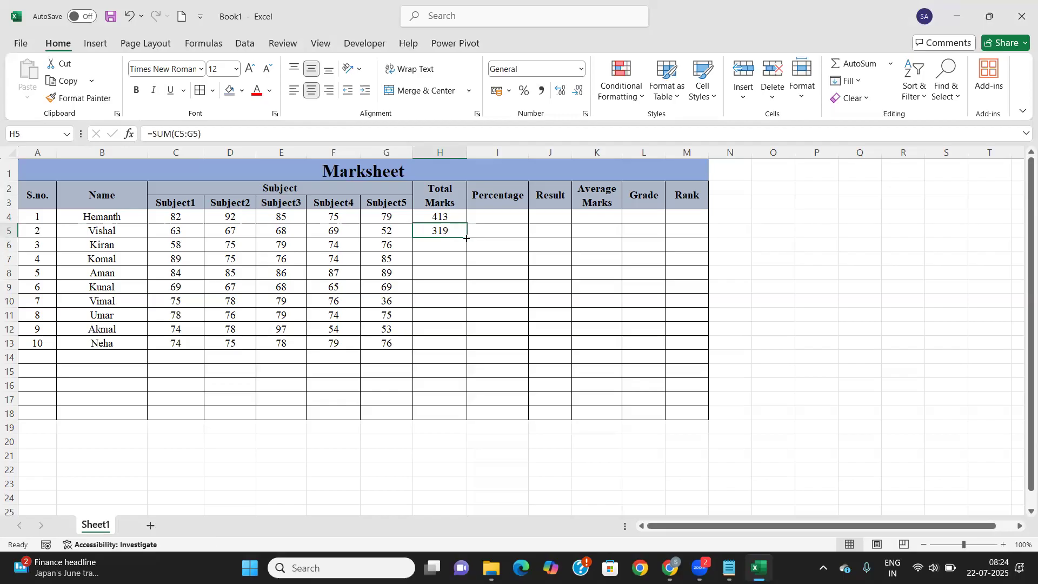
pyautogui.doubleClick(466, 238)
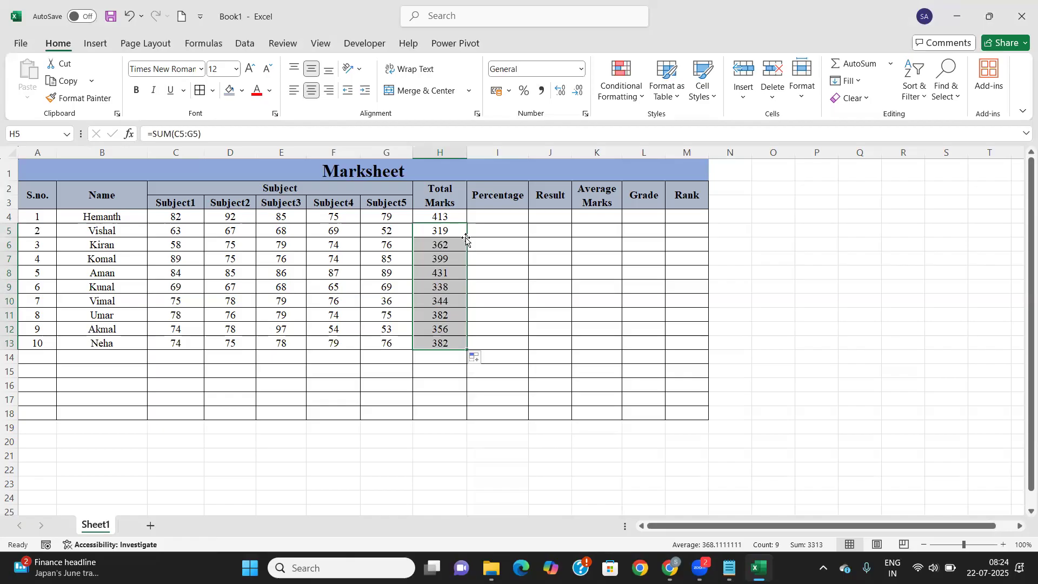
pyautogui.click(502, 218)
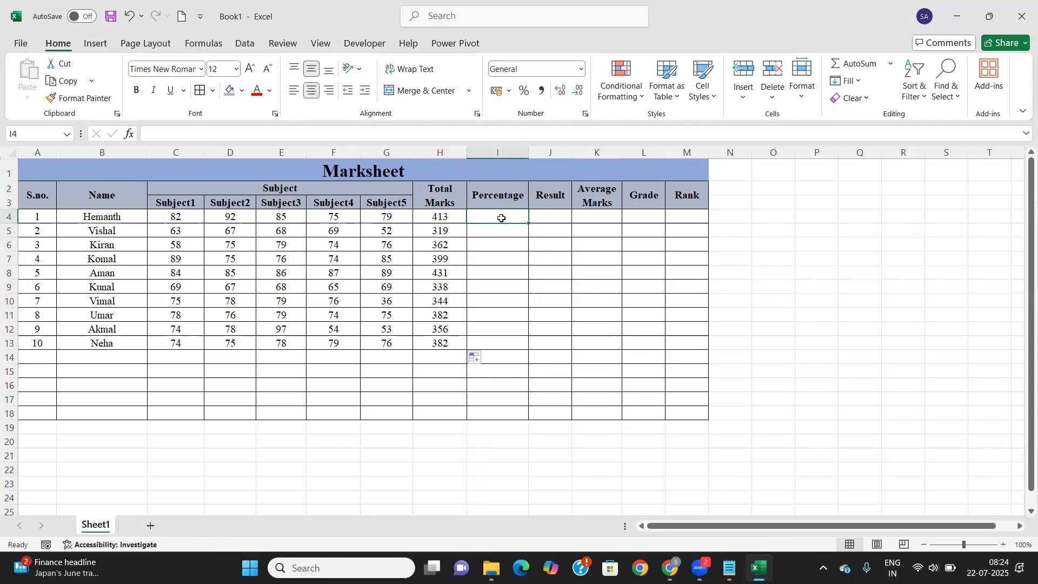
# Enter =H4/500 in I4 and format it as Percentage
pyautogui.write('=')
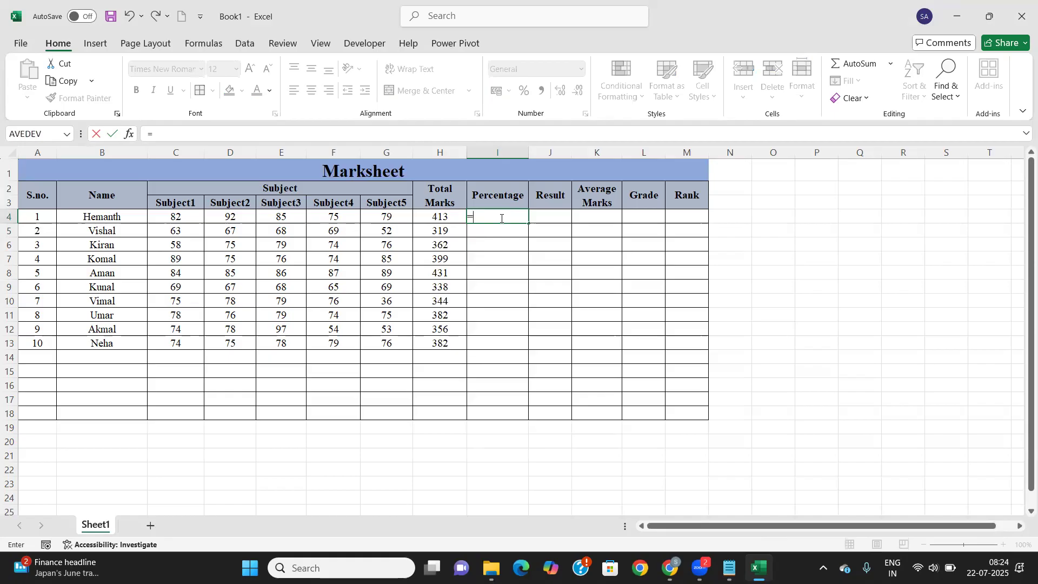
pyautogui.press('Left')
pyautogui.write('/')
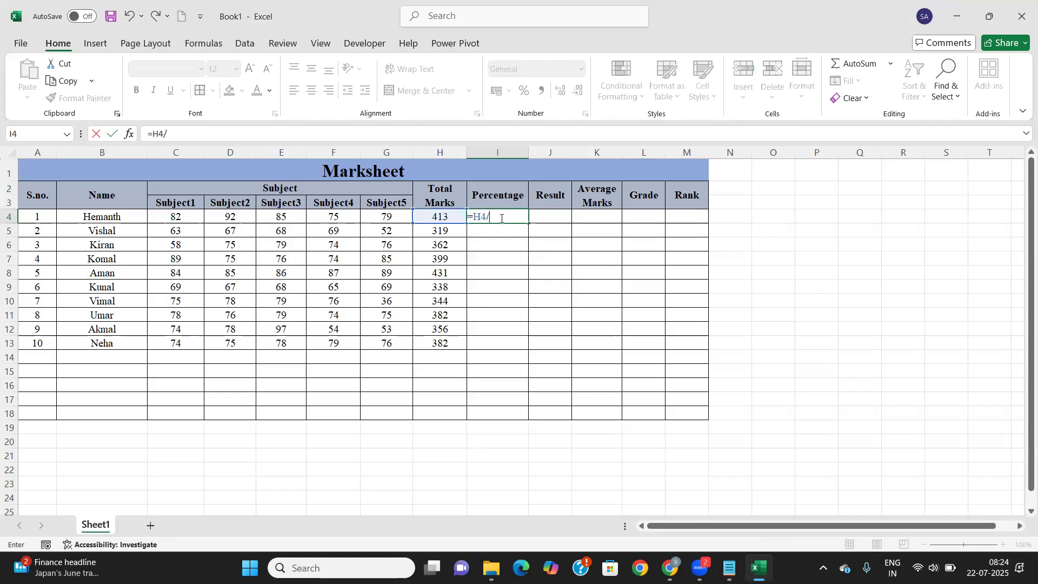
pyautogui.write('500')
pyautogui.press('Return')
pyautogui.click(500, 218)
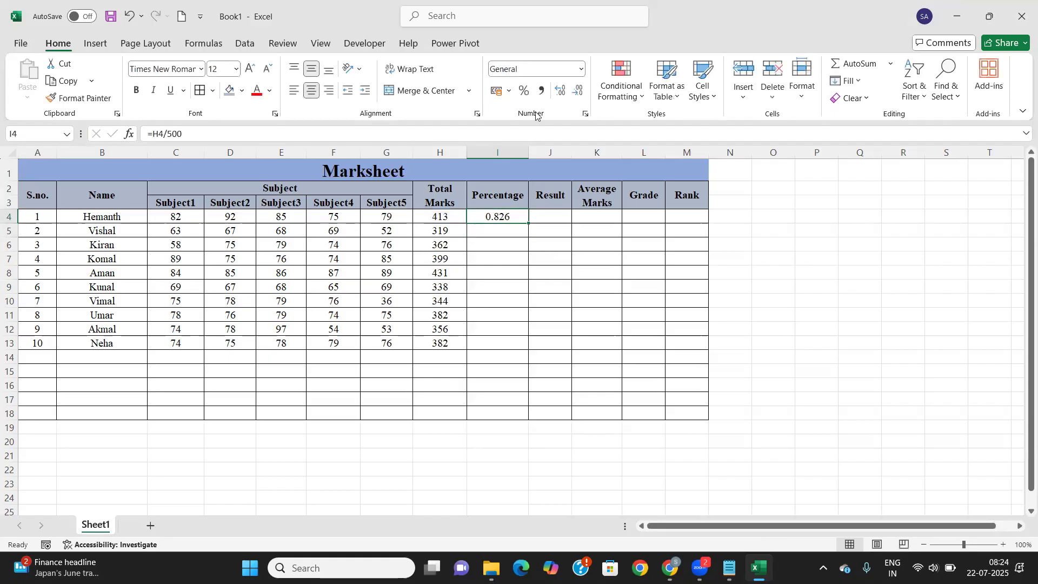
pyautogui.click(582, 72)
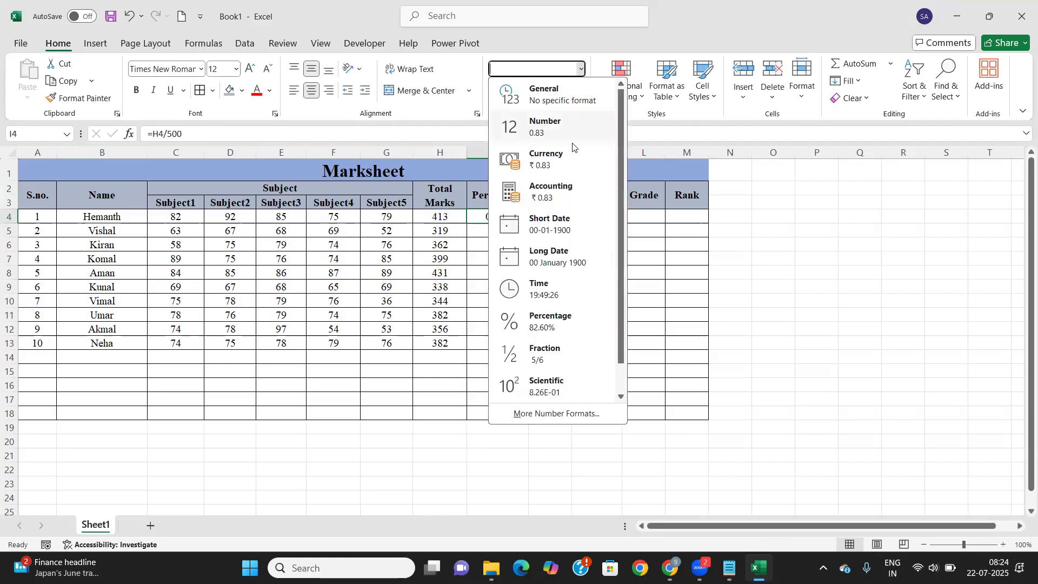
pyautogui.click(547, 319)
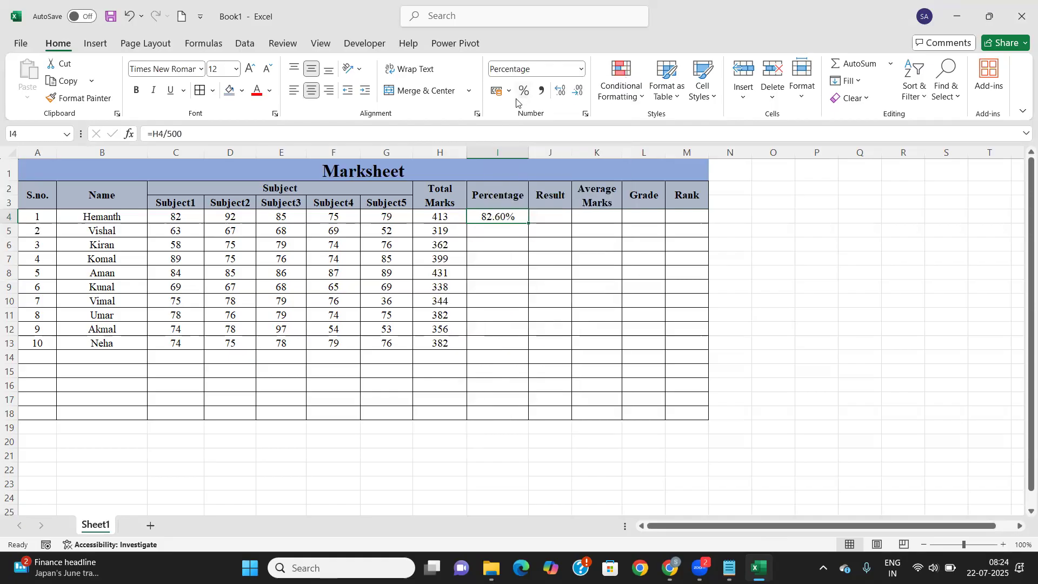
# Fill the percentage formula down to I13 and widen the Result column
pyautogui.click(494, 234)
pyautogui.click(505, 218)
pyautogui.doubleClick(529, 222)
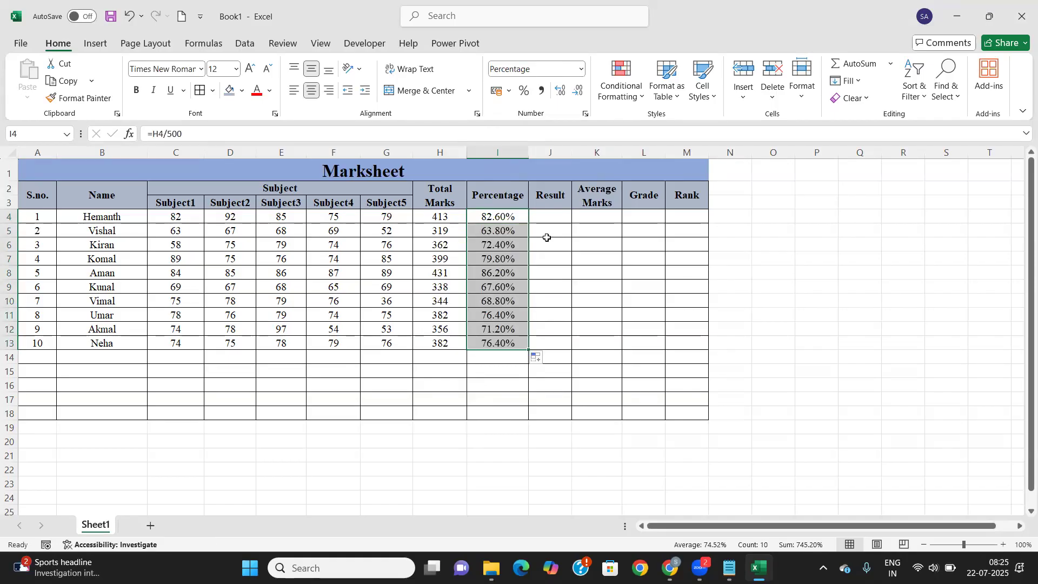
pyautogui.moveTo(572, 153); pyautogui.dragTo(583, 158)
pyautogui.scroll(-2, 480, 427)
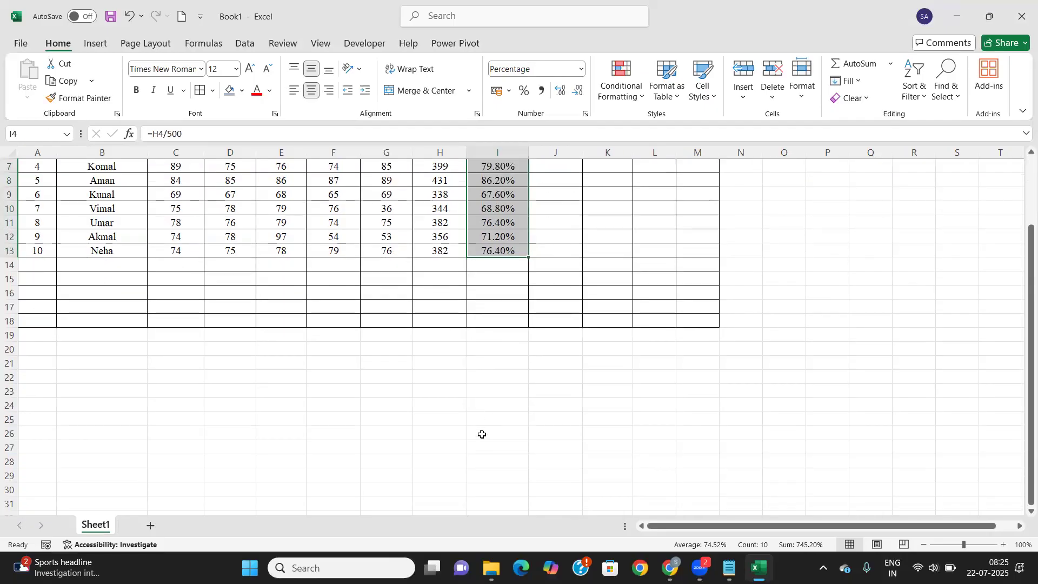
# Type the criteria table entries: >35% Pass and <35% Fail
pyautogui.click(513, 397)
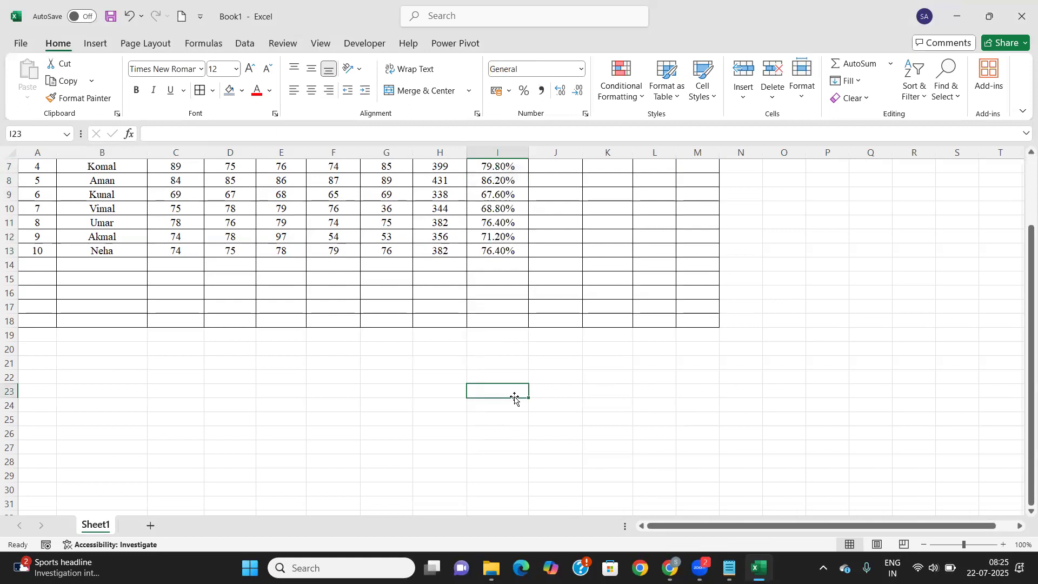
pyautogui.write('>35')
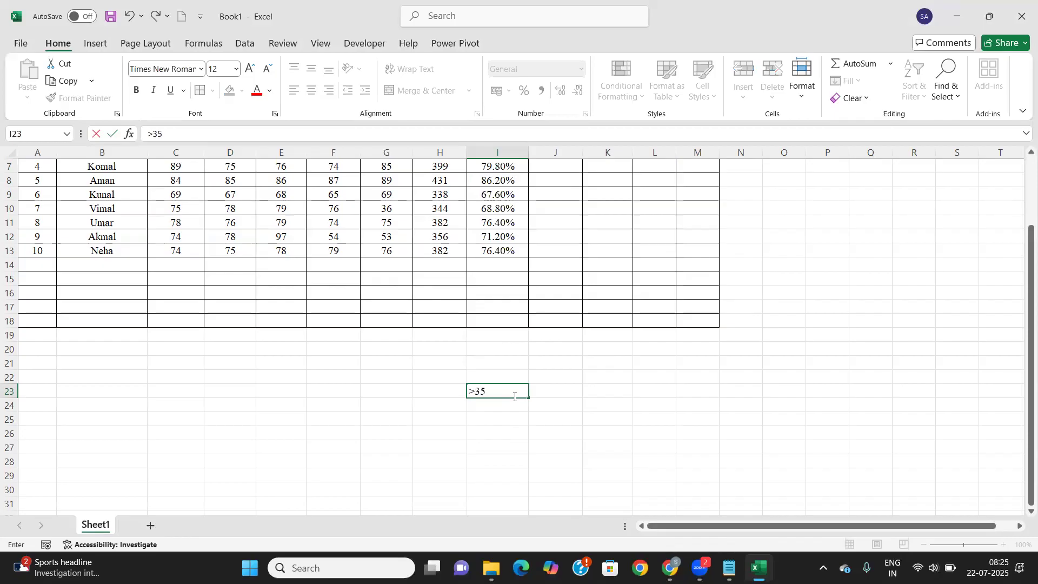
pyautogui.write('%')
pyautogui.press('Tab')
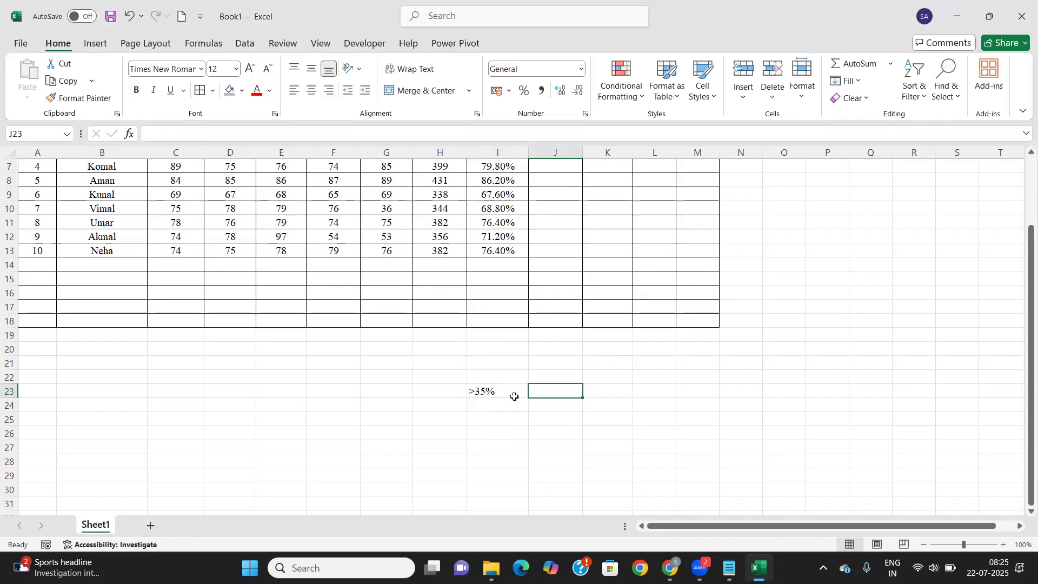
pyautogui.write('Pass')
pyautogui.press('Return')
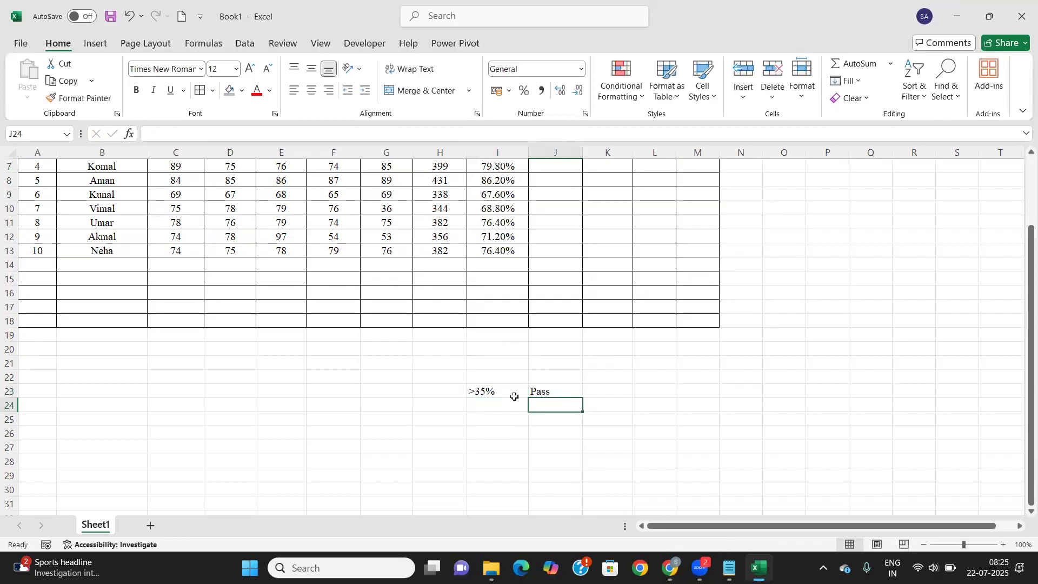
pyautogui.write('<35')
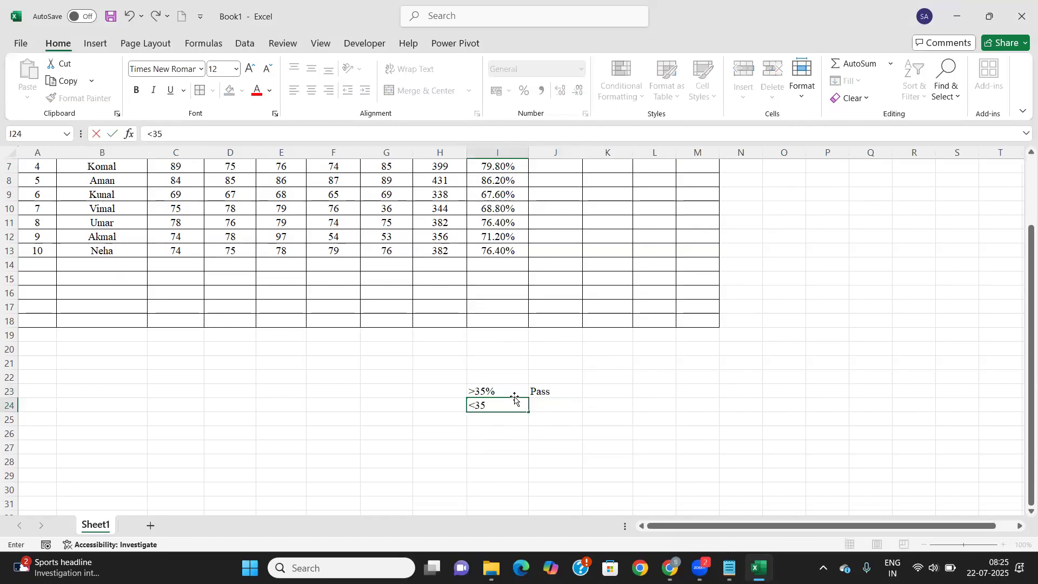
pyautogui.write('%')
pyautogui.press('Tab')
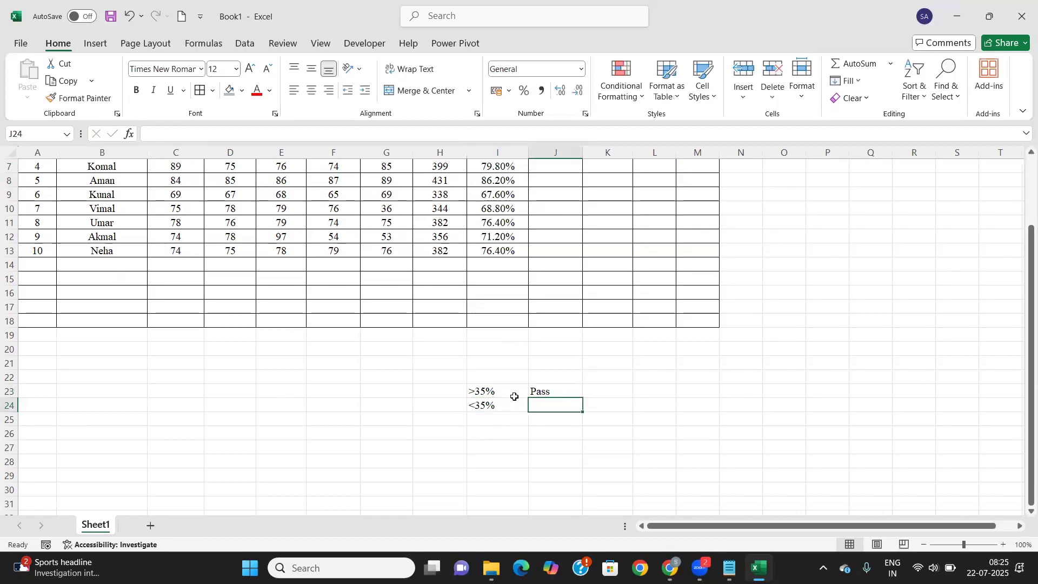
pyautogui.write('Fail')
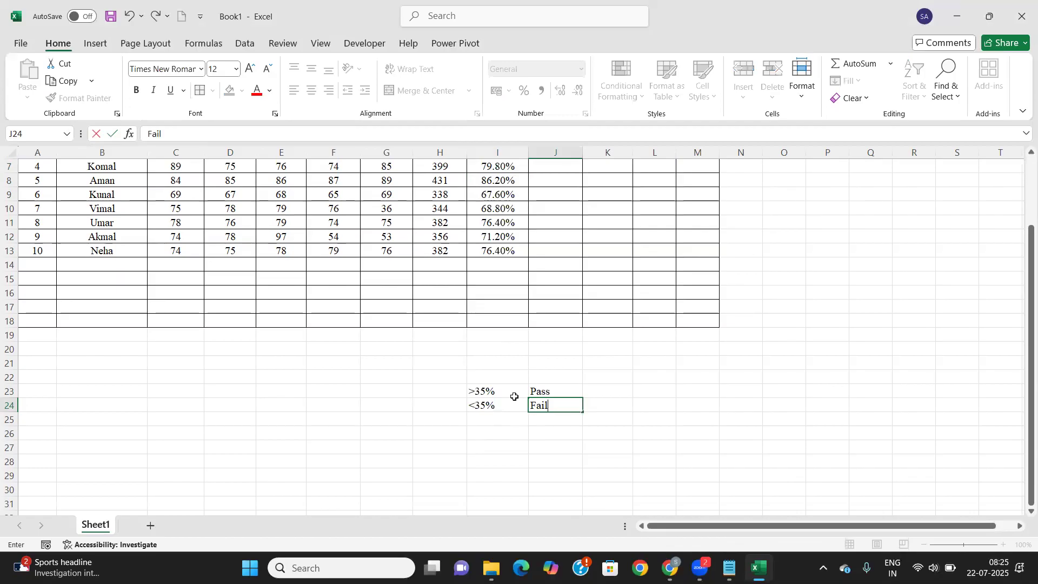
pyautogui.press('Tab')
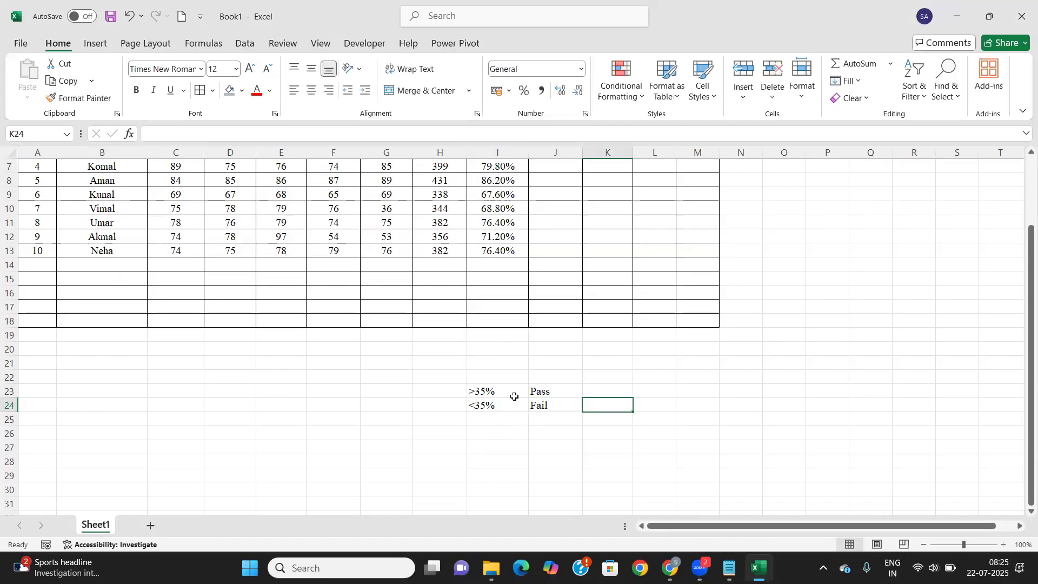
# Centre the criteria in I23:J24 and add the heading 'Conditional Formula : if' in I22
pyautogui.scroll(2, 514, 397)
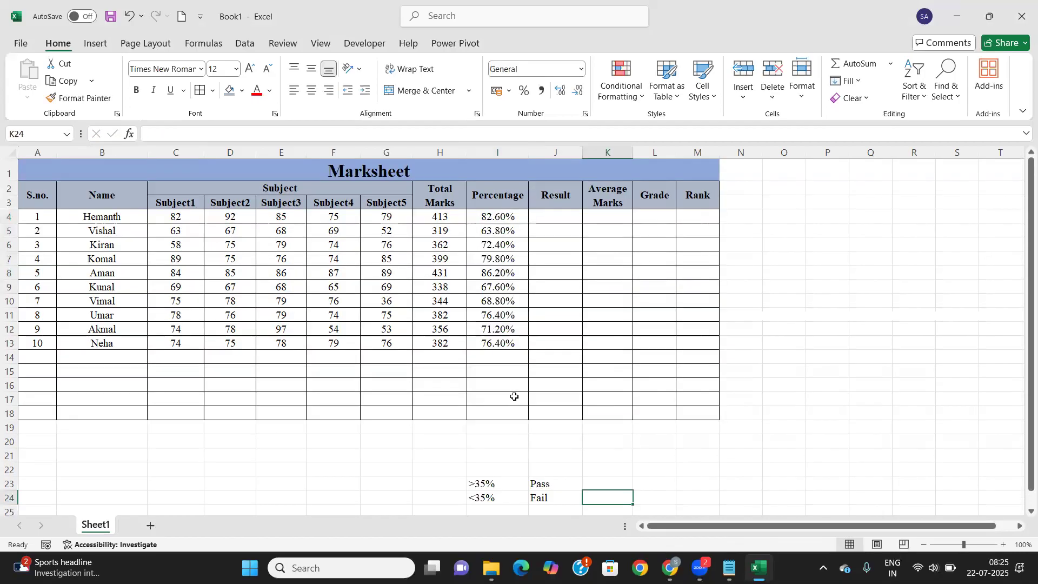
pyautogui.click(563, 212)
pyautogui.scroll(-2, 493, 396)
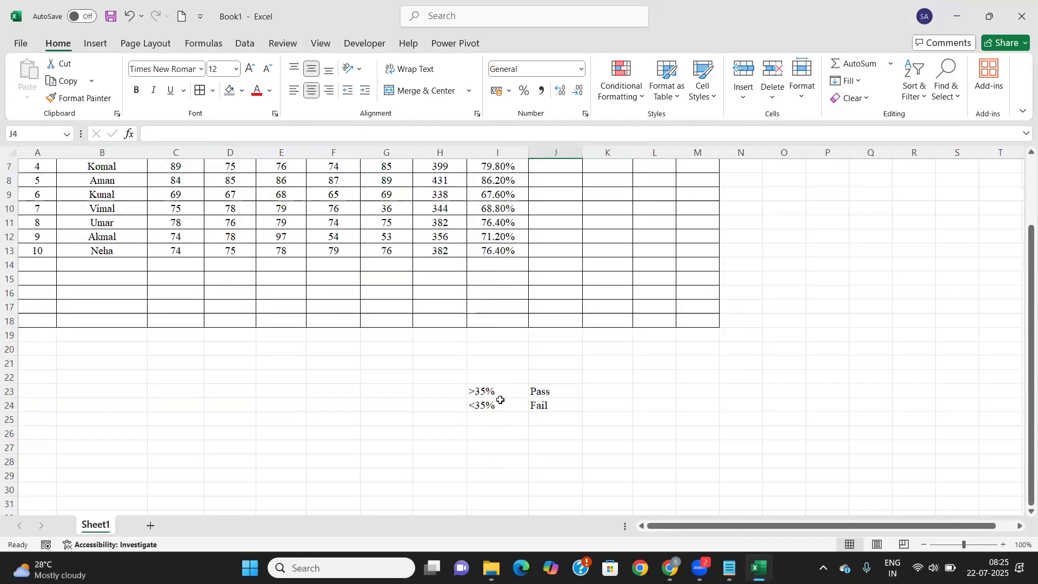
pyautogui.moveTo(501, 391); pyautogui.dragTo(546, 405)
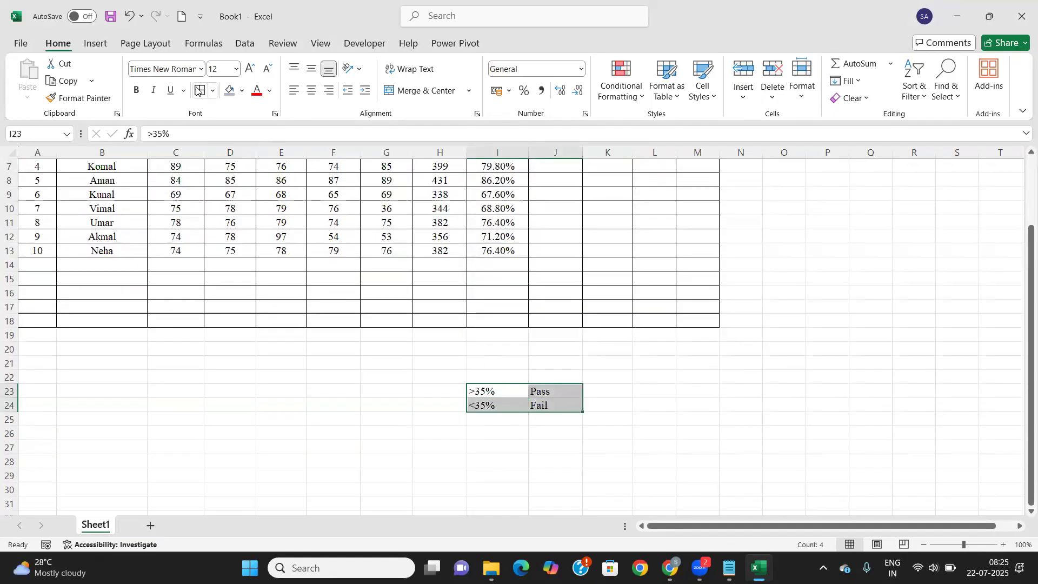
pyautogui.click(312, 91)
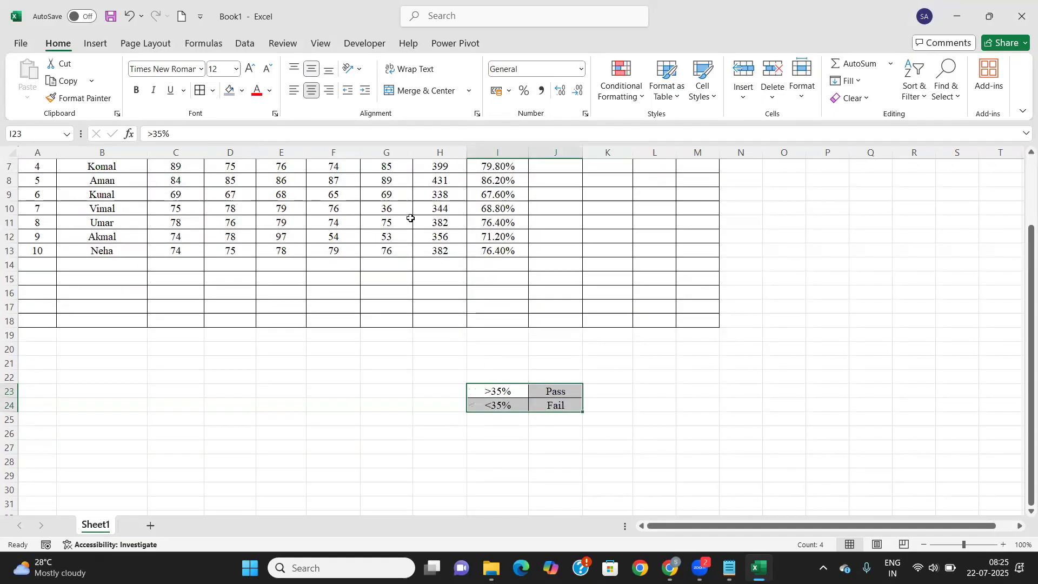
pyautogui.click(491, 376)
pyautogui.write('Co')
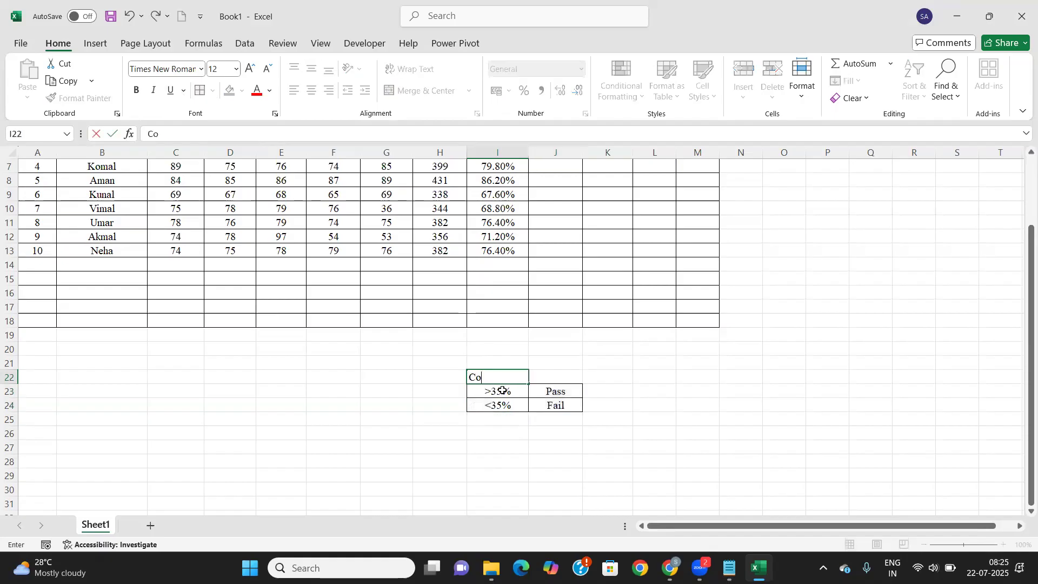
pyautogui.write('nditional Formula')
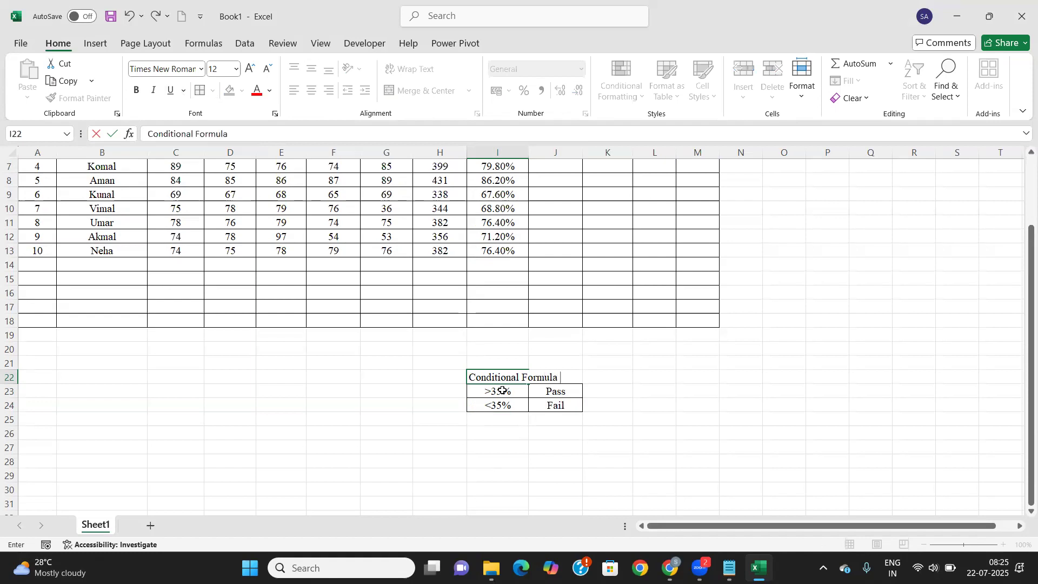
pyautogui.write(' : if')
pyautogui.click(502, 391)
pyautogui.click(608, 404)
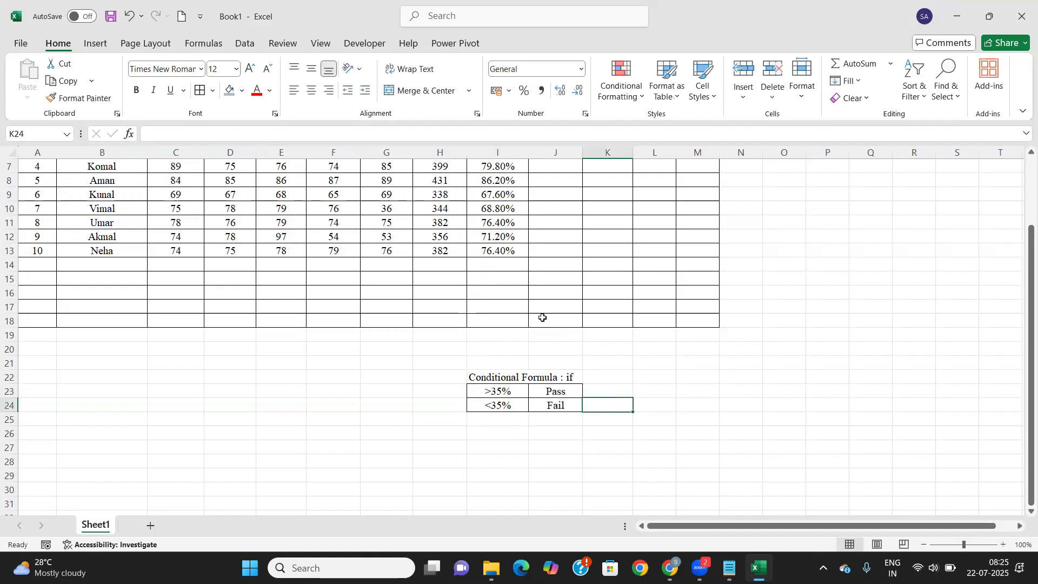
pyautogui.scroll(2, 543, 318)
# Enter =IF(I4>=35%,"Pass","Fail") in J4 and fill it down to J13
pyautogui.click(555, 217)
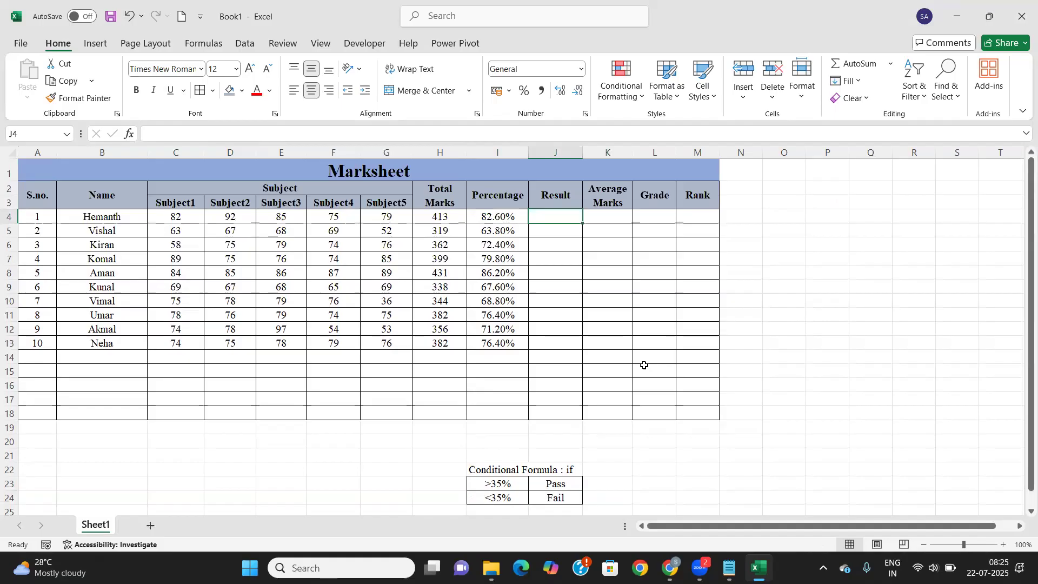
pyautogui.write('=i')
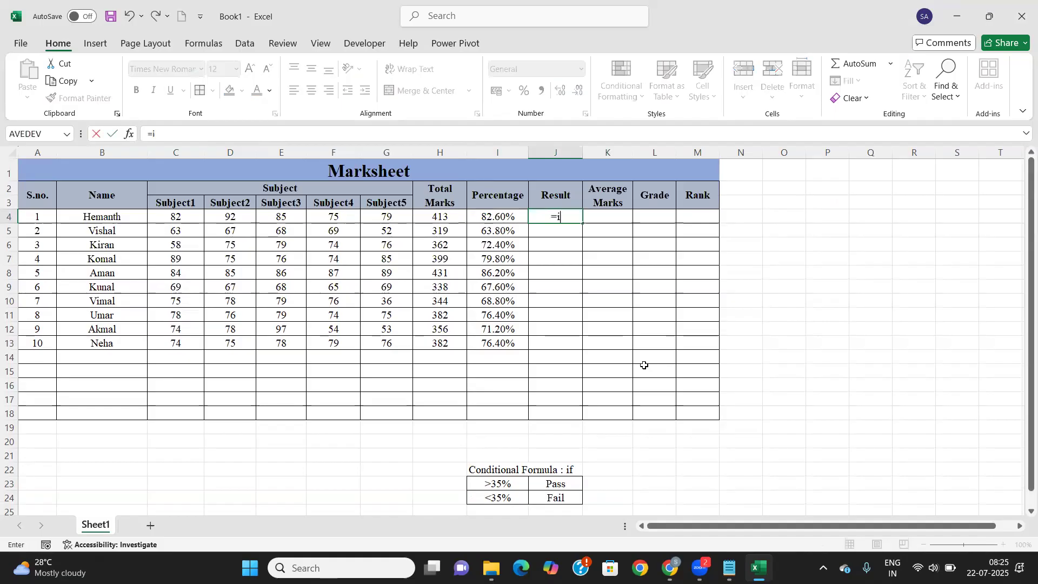
pyautogui.write('f(')
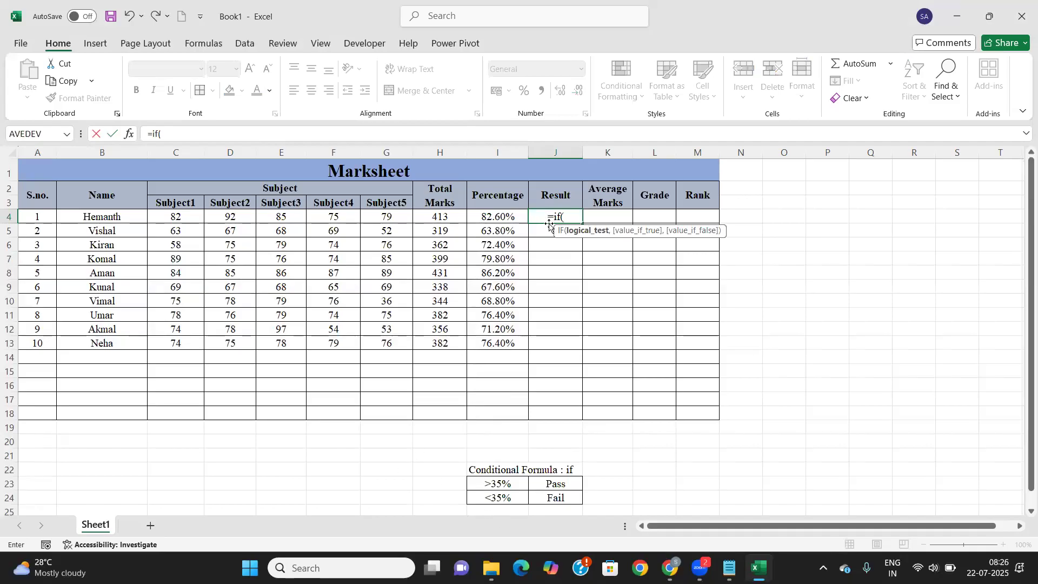
pyautogui.click(515, 218)
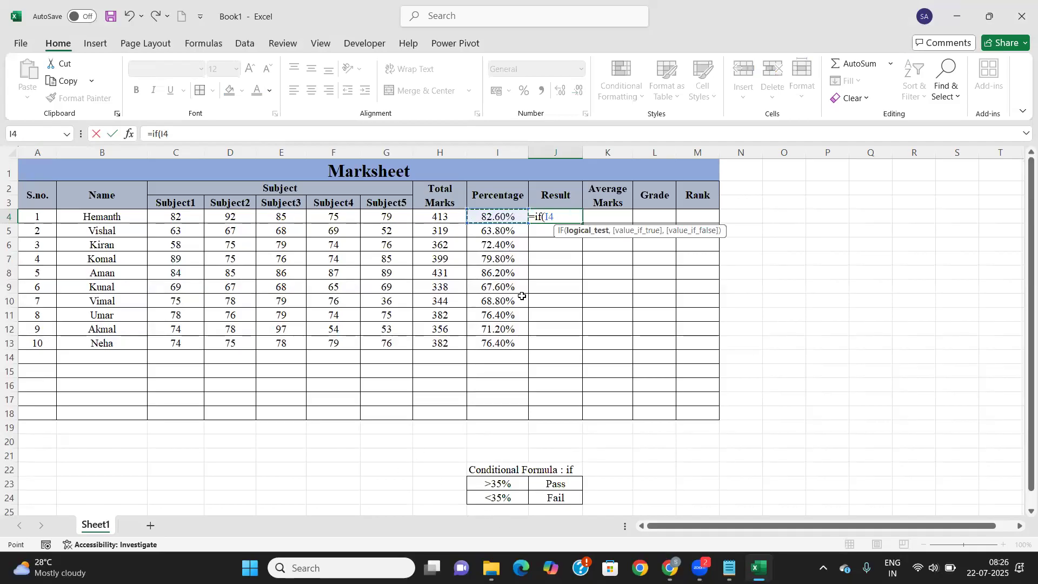
pyautogui.write('>=35')
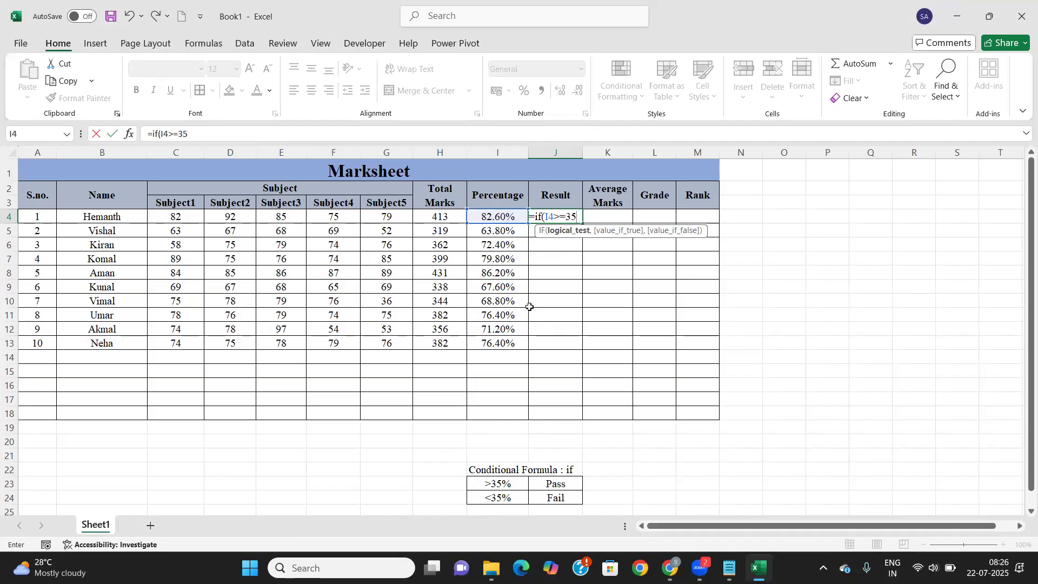
pyautogui.write('%')
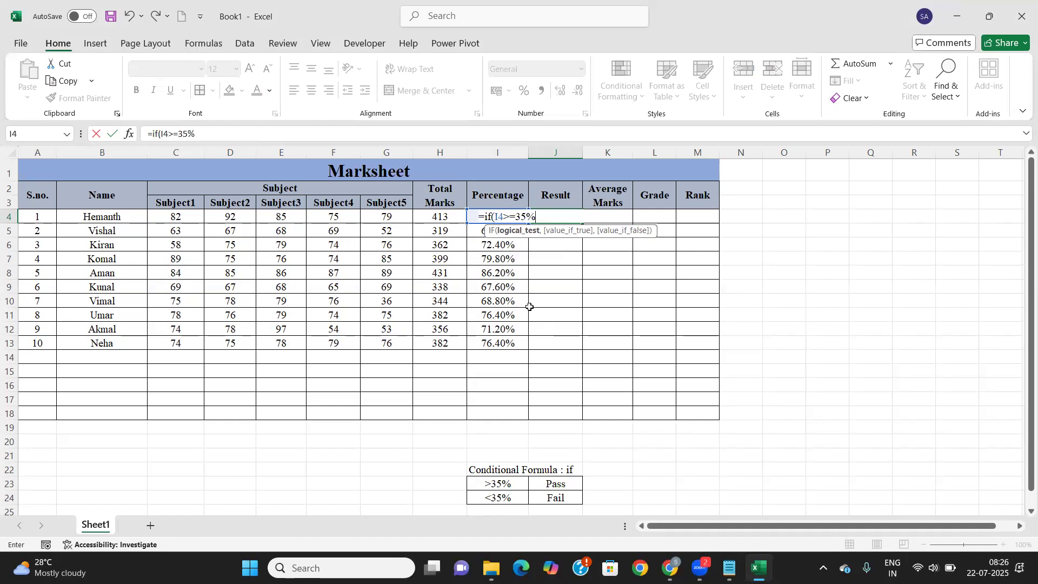
pyautogui.write(',')
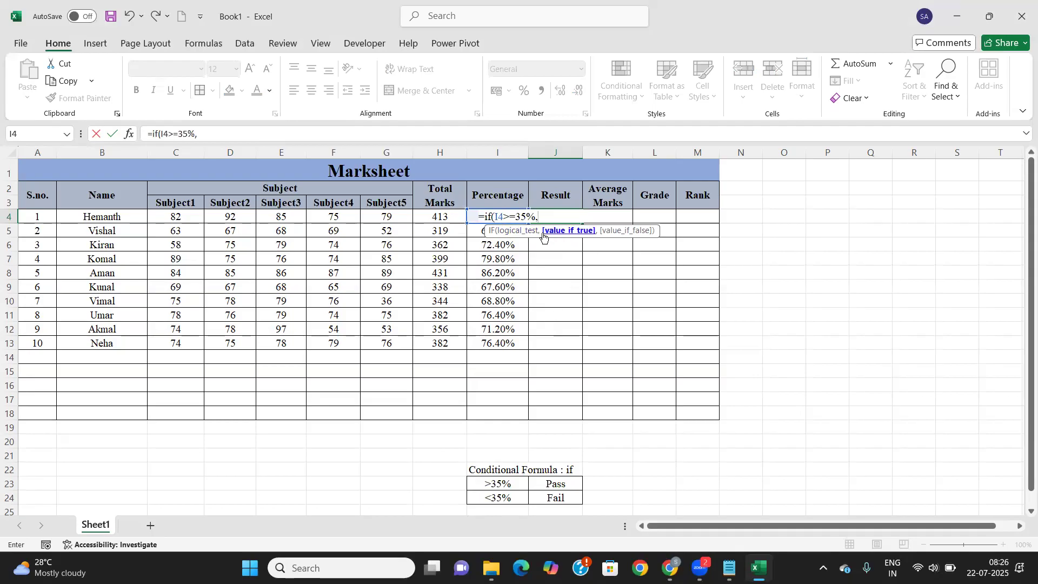
pyautogui.write('"Pass')
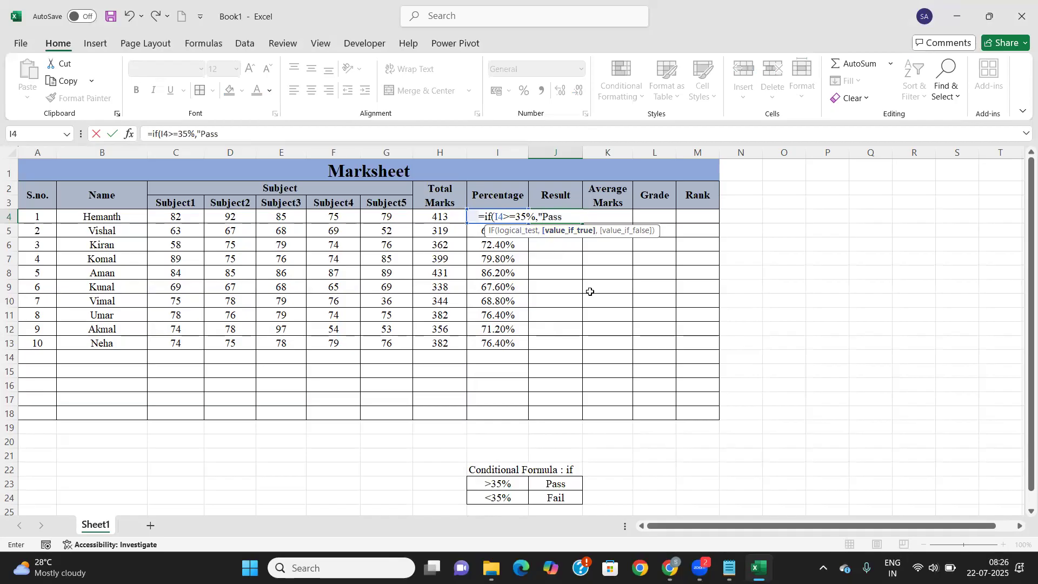
pyautogui.write('",')
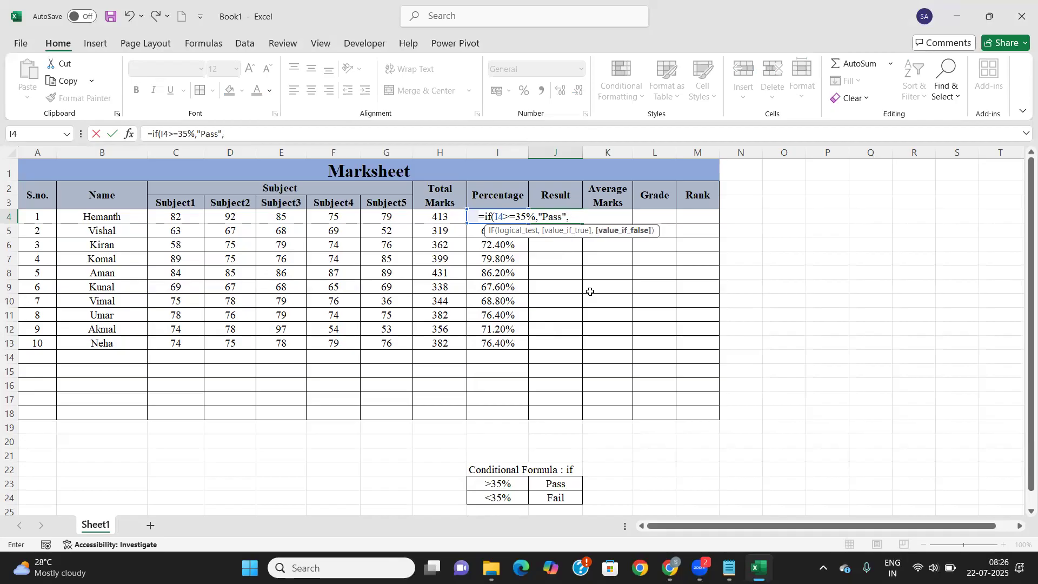
pyautogui.write('"')
pyautogui.write('Fai')
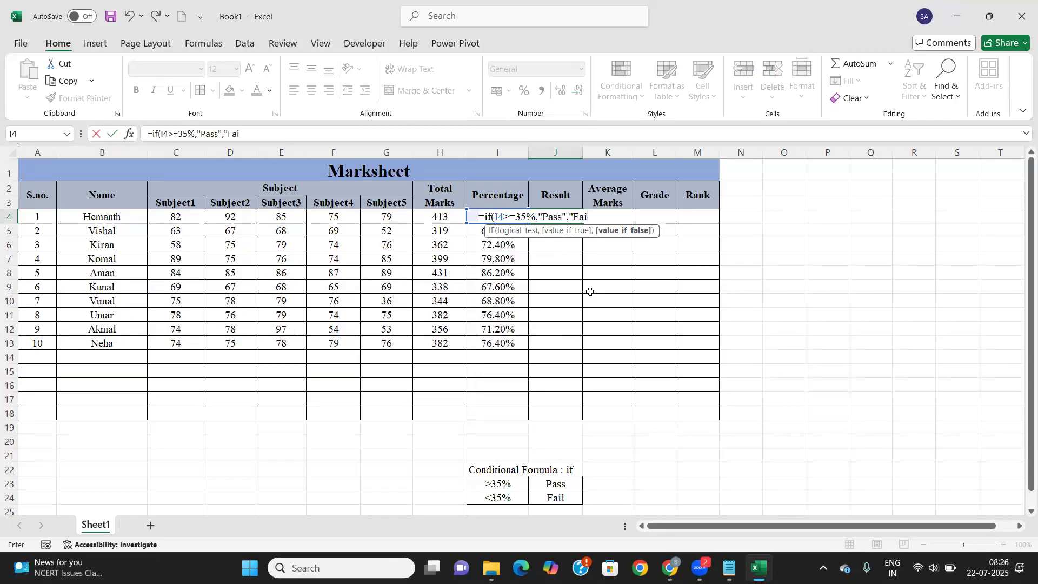
pyautogui.write('l")')
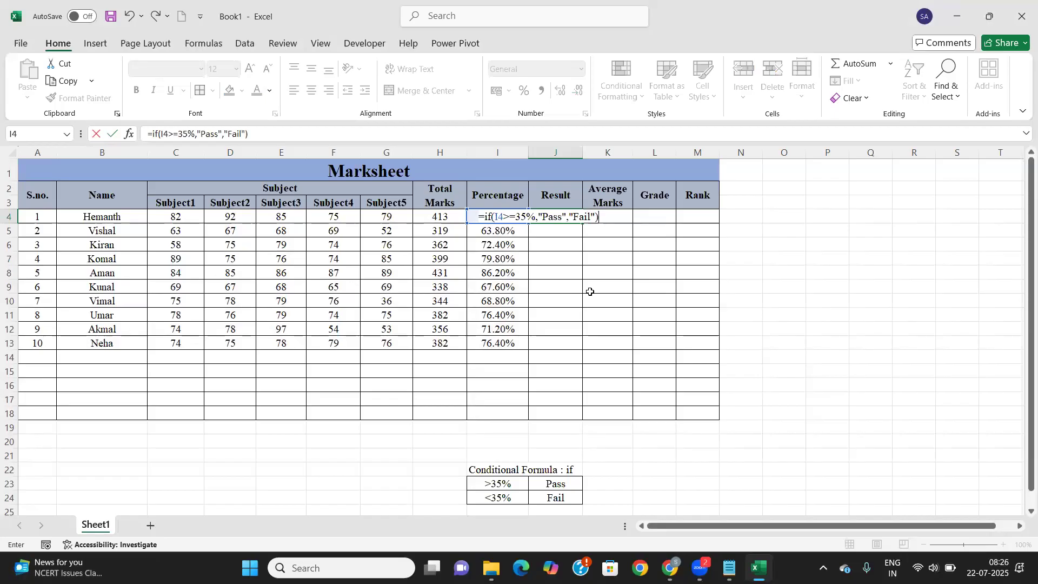
pyautogui.press('Return')
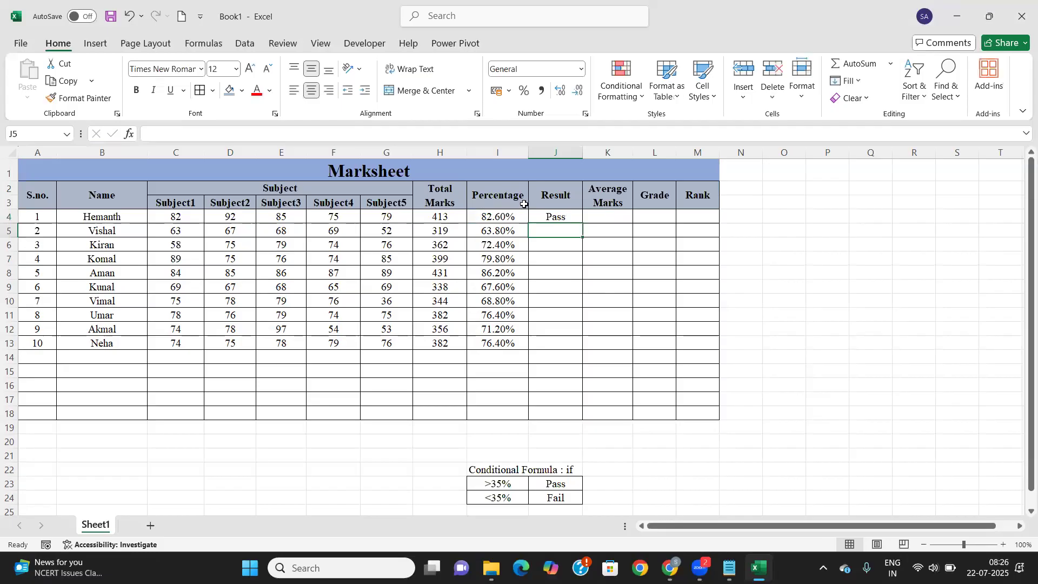
pyautogui.click(562, 216)
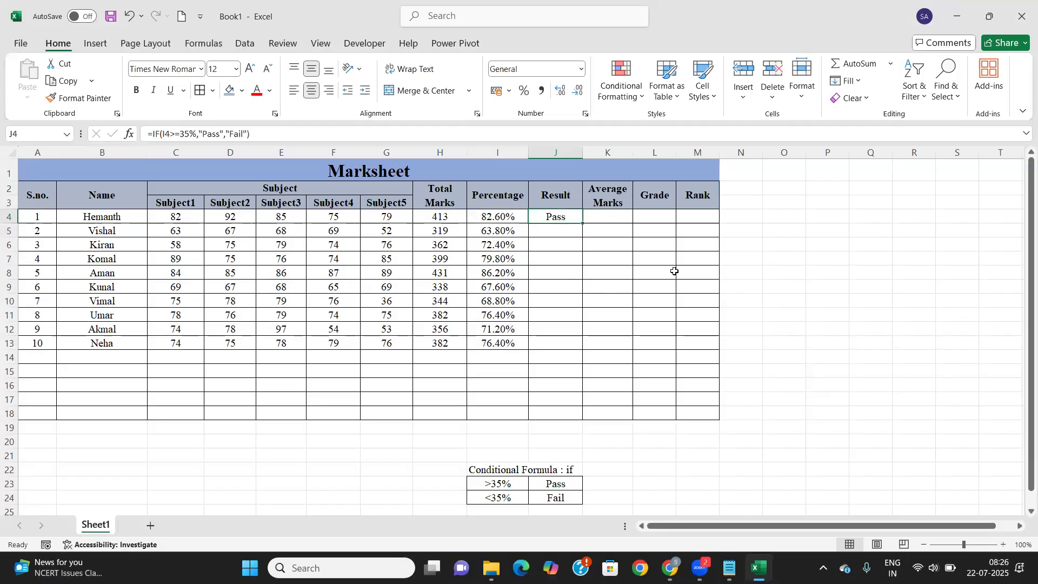
pyautogui.doubleClick(583, 223)
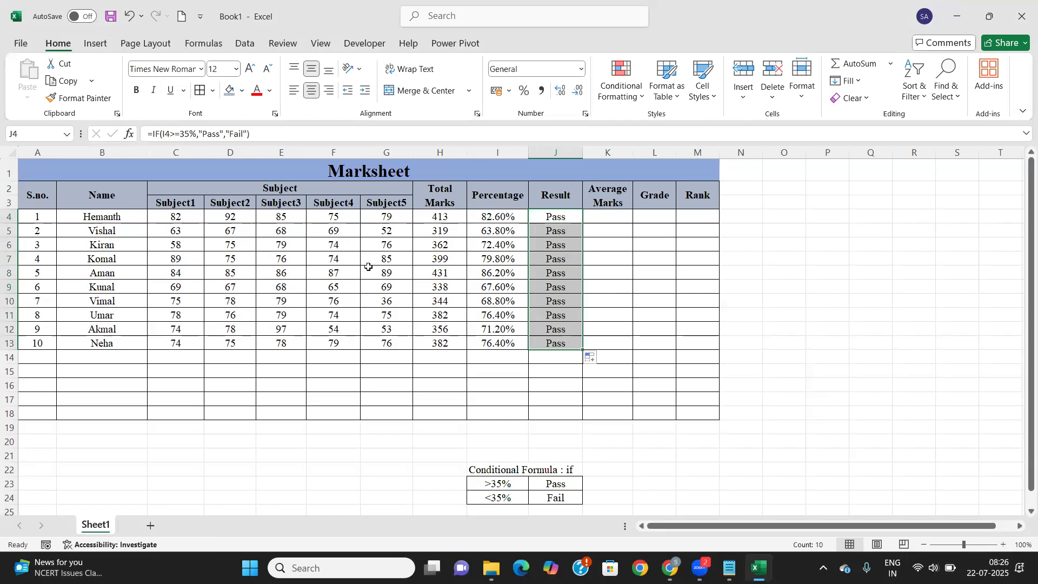
pyautogui.click(570, 233)
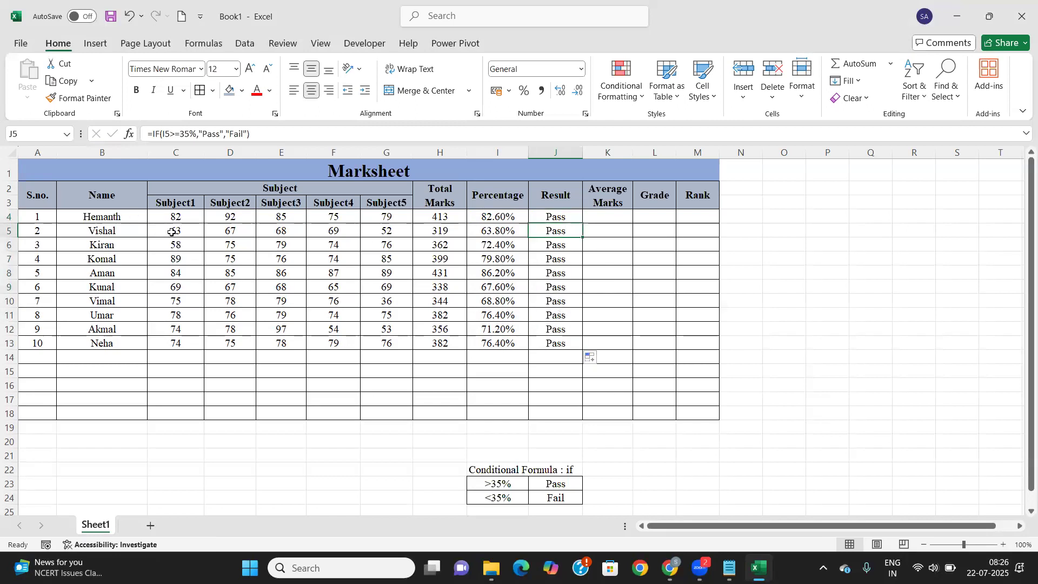
# Change the second student's marks to 23, 26, 24, 25, 26 and verify the Fail result
pyautogui.click(172, 232)
pyautogui.write('23')
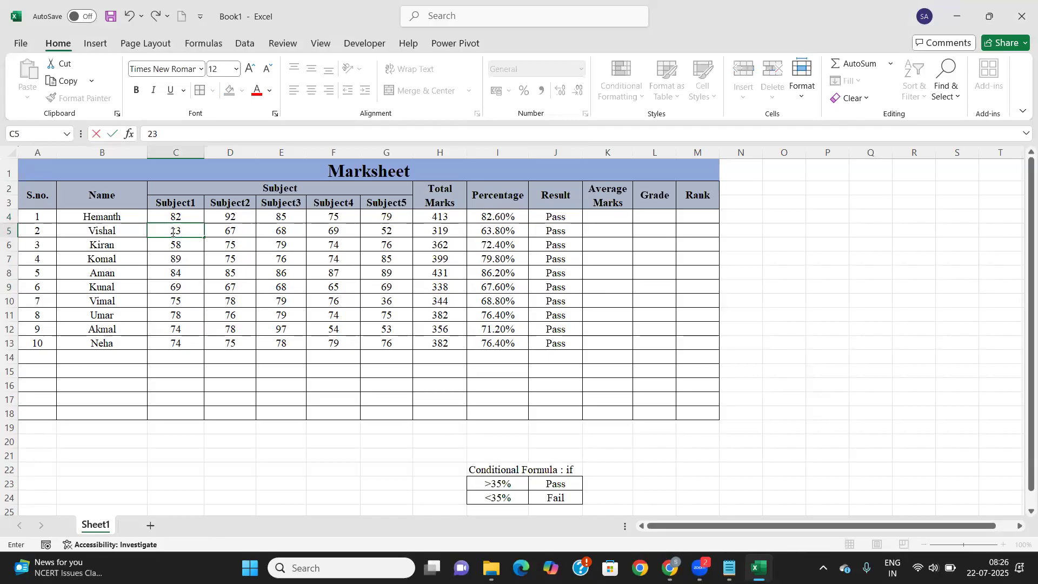
pyautogui.press('Tab')
pyautogui.write('26')
pyautogui.press('Tab')
pyautogui.write('24')
pyautogui.press('Tab')
pyautogui.write('25')
pyautogui.press('Tab')
pyautogui.write('26')
pyautogui.press('Tab')
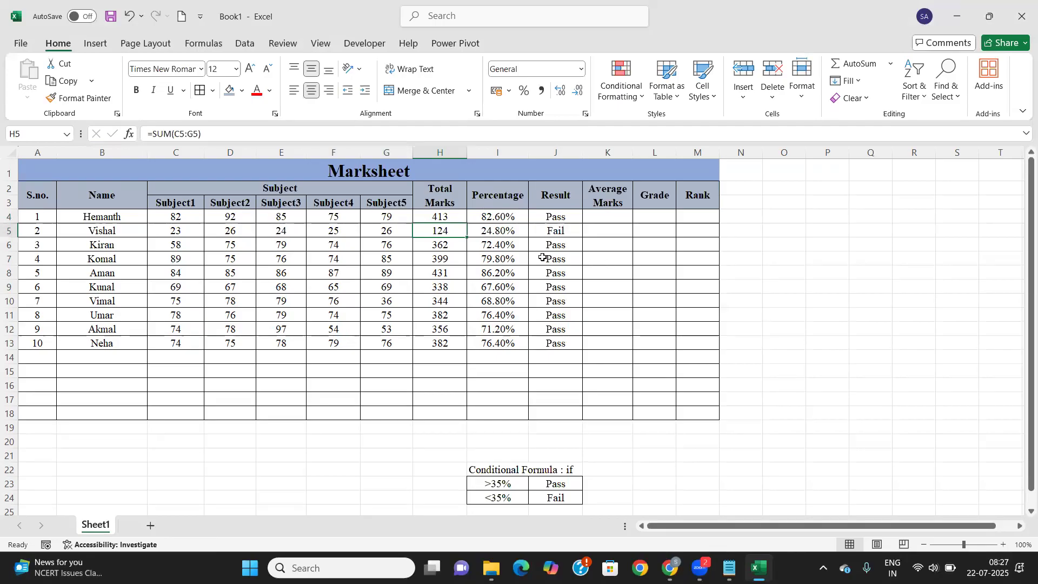
pyautogui.click(558, 231)
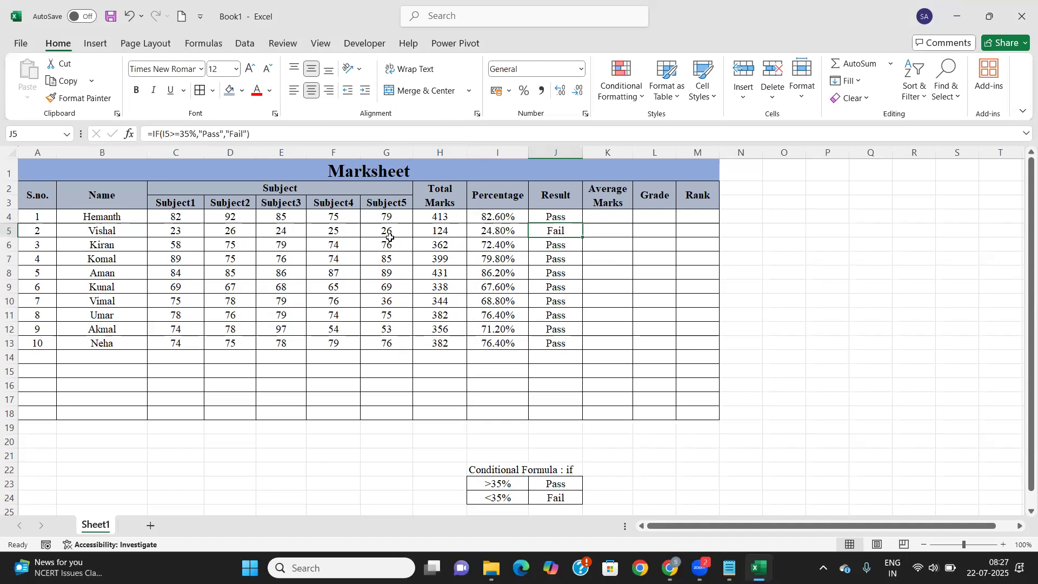
# Enter =AVERAGE(C4:G4) in K4 for the first student
pyautogui.click(613, 220)
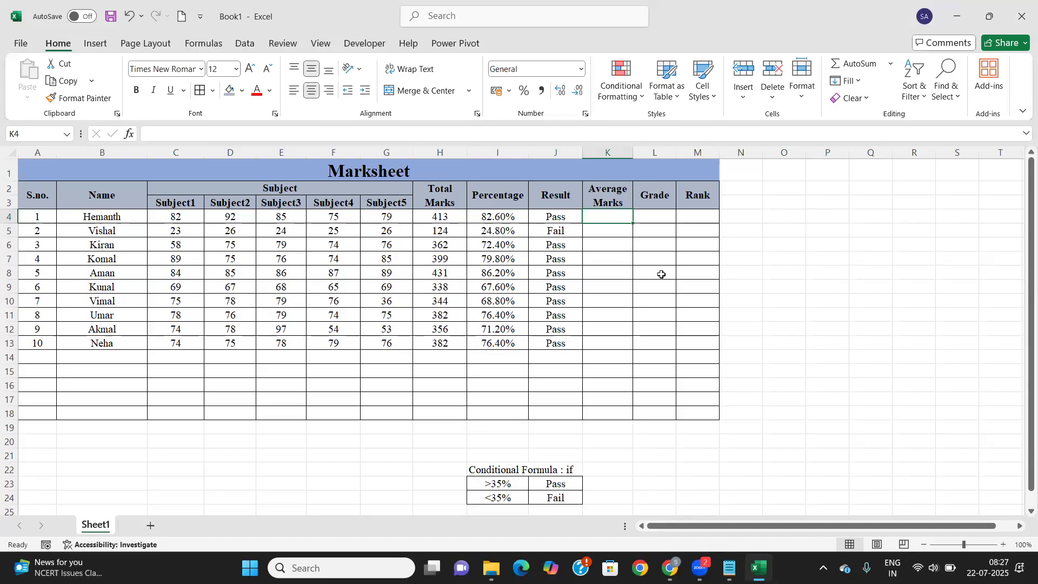
pyautogui.write('=')
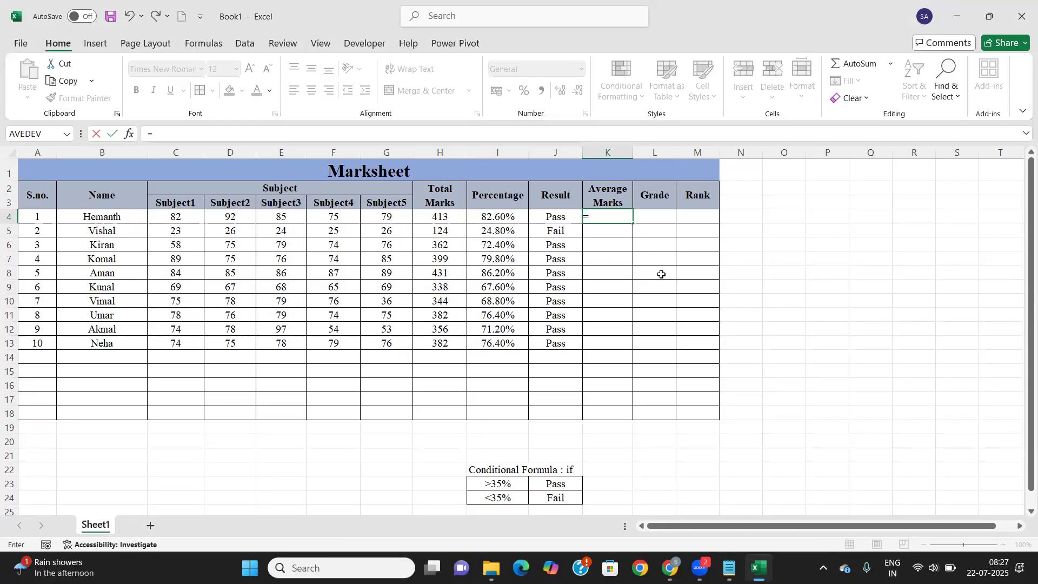
pyautogui.write('aver')
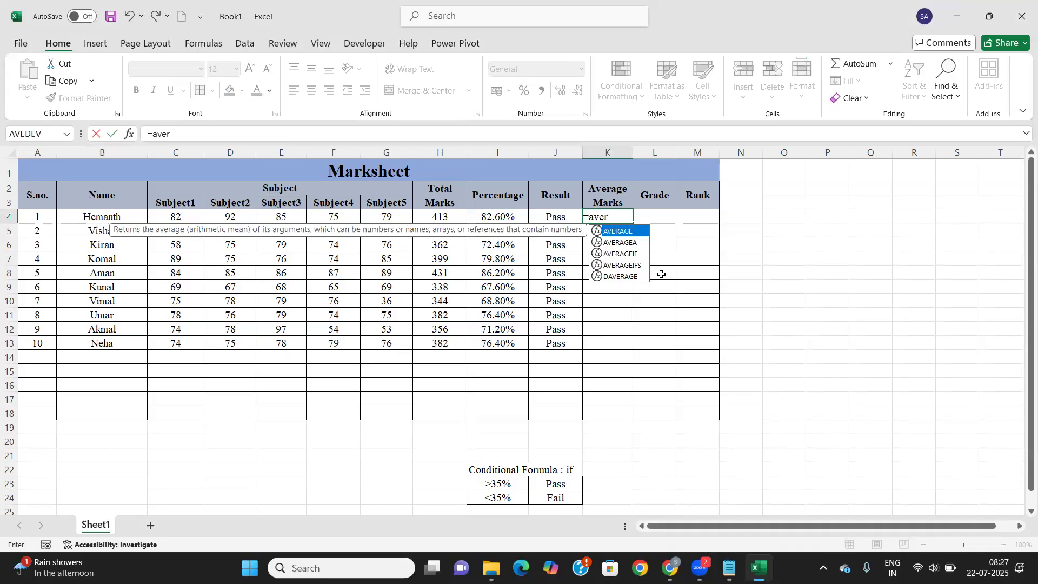
pyautogui.press('Tab')
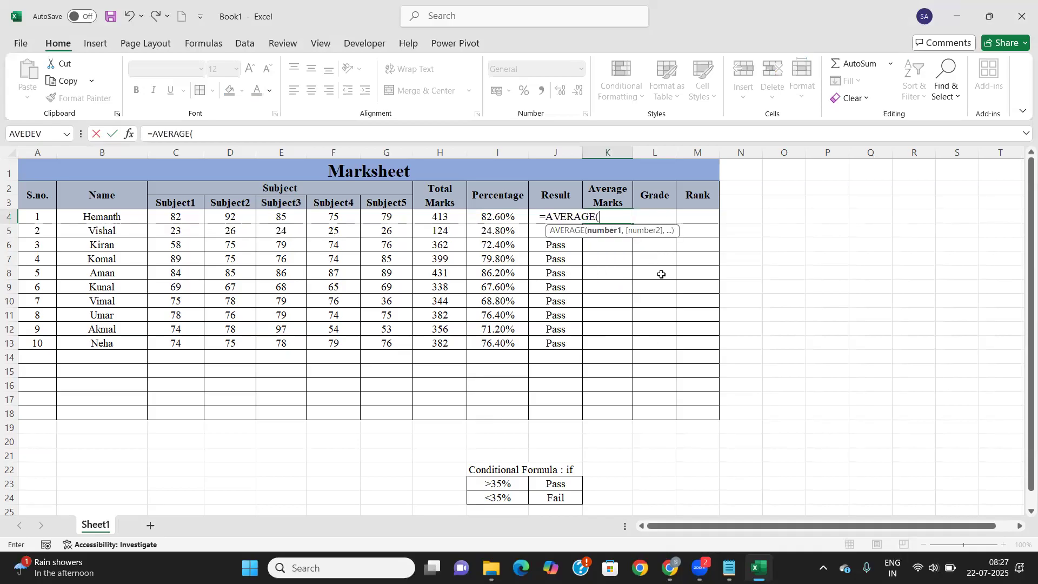
pyautogui.moveTo(162, 215); pyautogui.dragTo(396, 216)
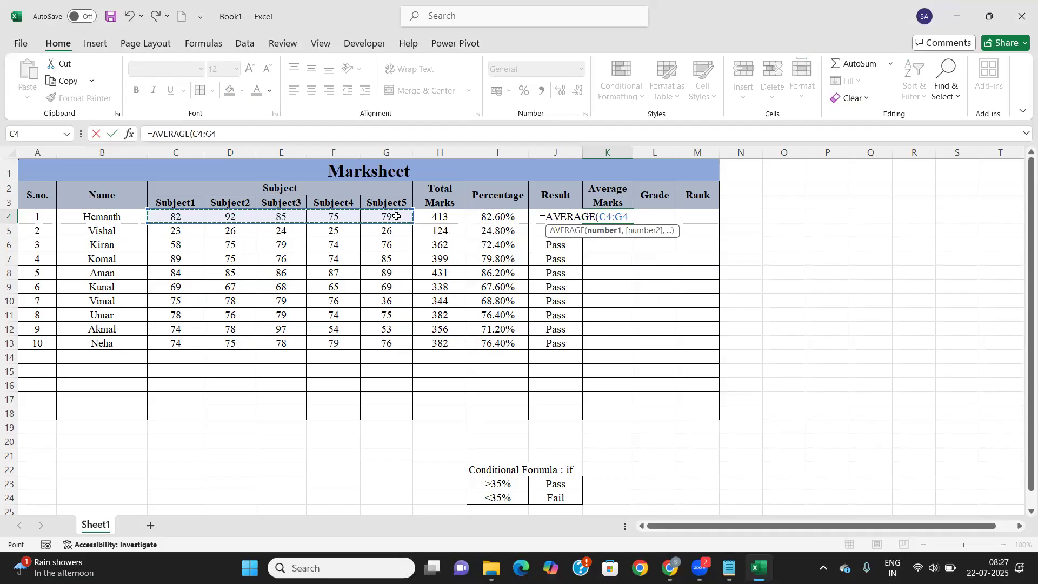
pyautogui.write(')')
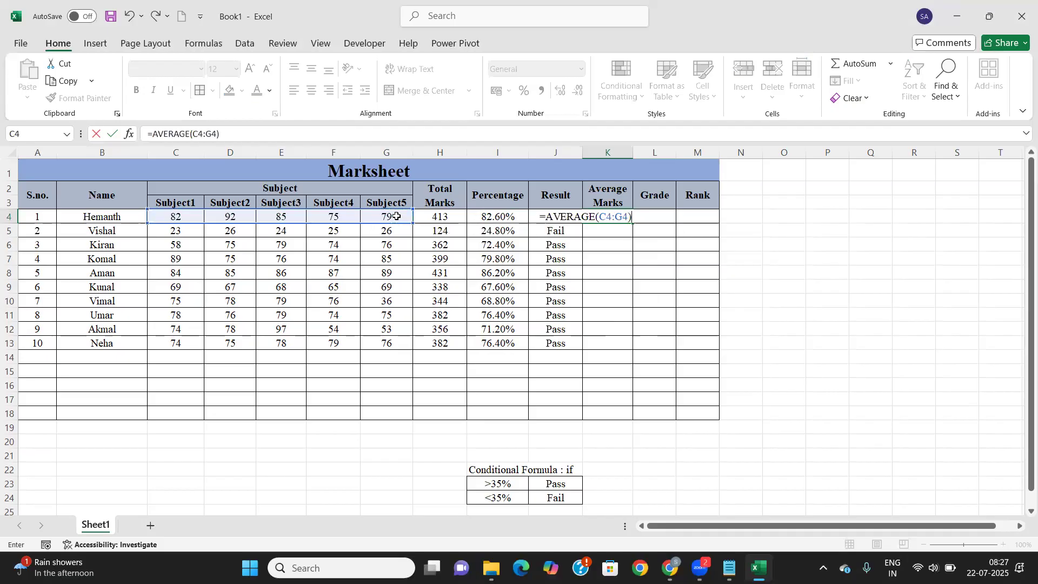
pyautogui.press('Return')
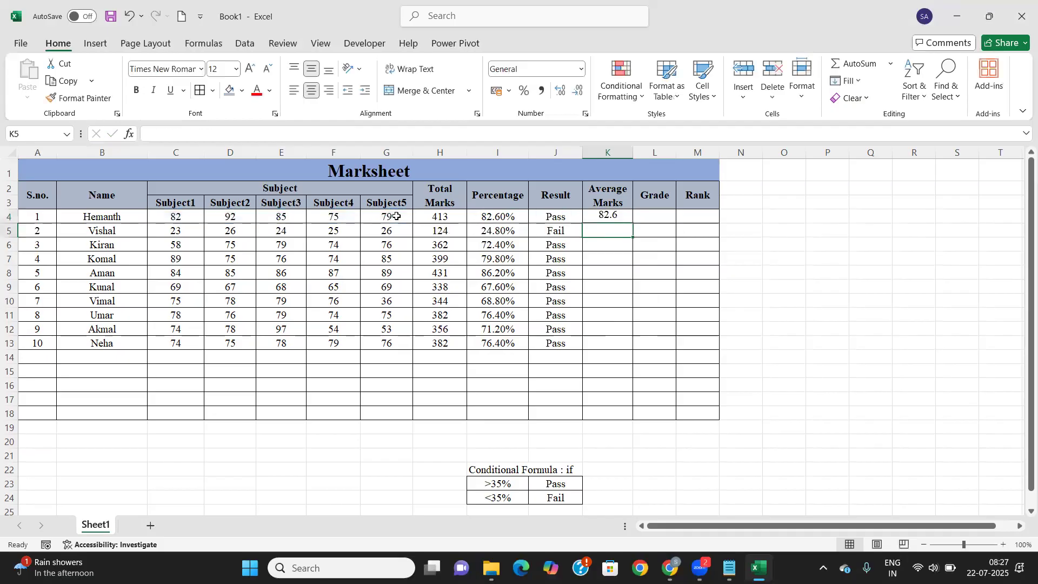
# Fill the averages down, widen the Grade column, then undo all of it
pyautogui.click(627, 217)
pyautogui.doubleClick(632, 226)
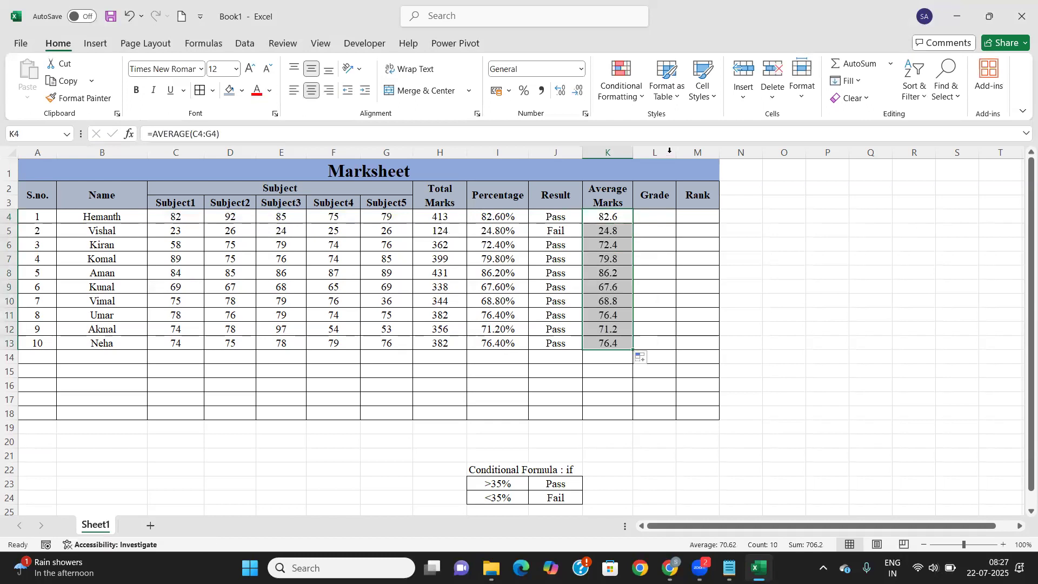
pyautogui.moveTo(675, 154); pyautogui.dragTo(746, 153)
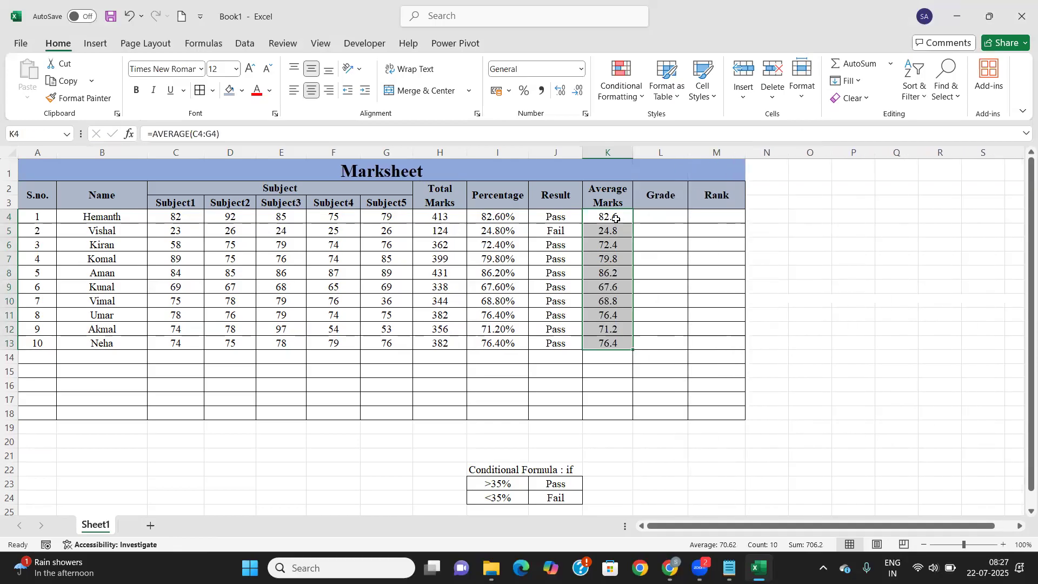
pyautogui.hotkey('ctrl', 'z')
pyautogui.hotkey('ctrl', 'z')
pyautogui.hotkey('ctrl', 'z')
pyautogui.hotkey('ctrl', 'z')
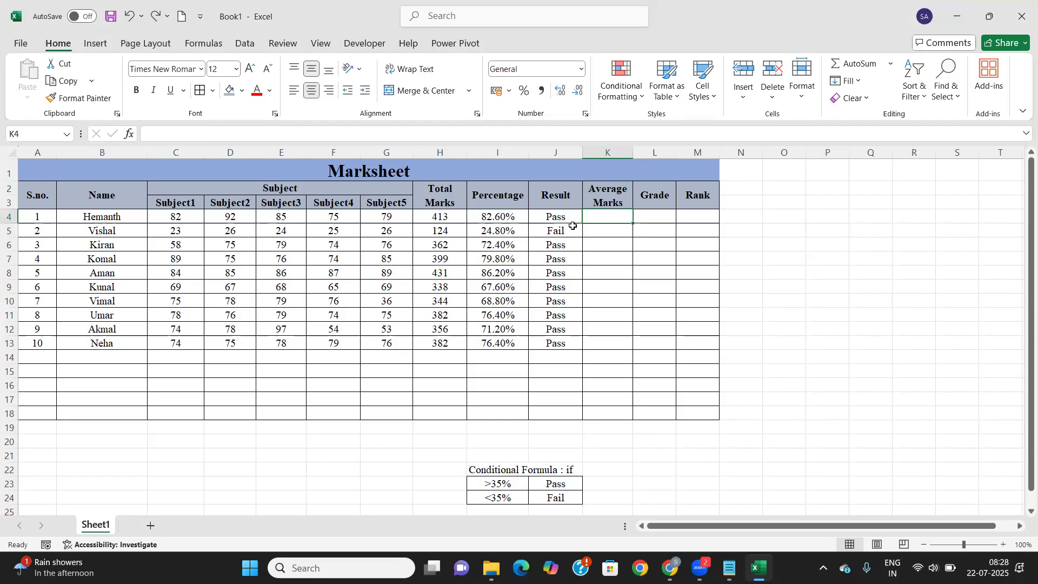
# Enter =AVERAGE(C4:G4) in K4 and fill it down to K13
pyautogui.write('=aver')
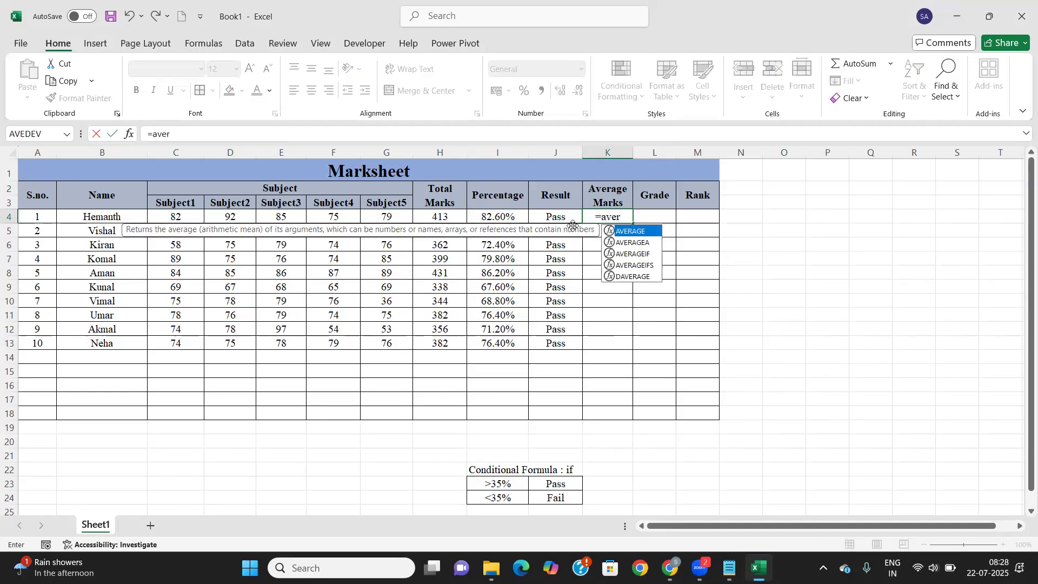
pyautogui.press('Tab')
pyautogui.moveTo(176, 219); pyautogui.dragTo(397, 218)
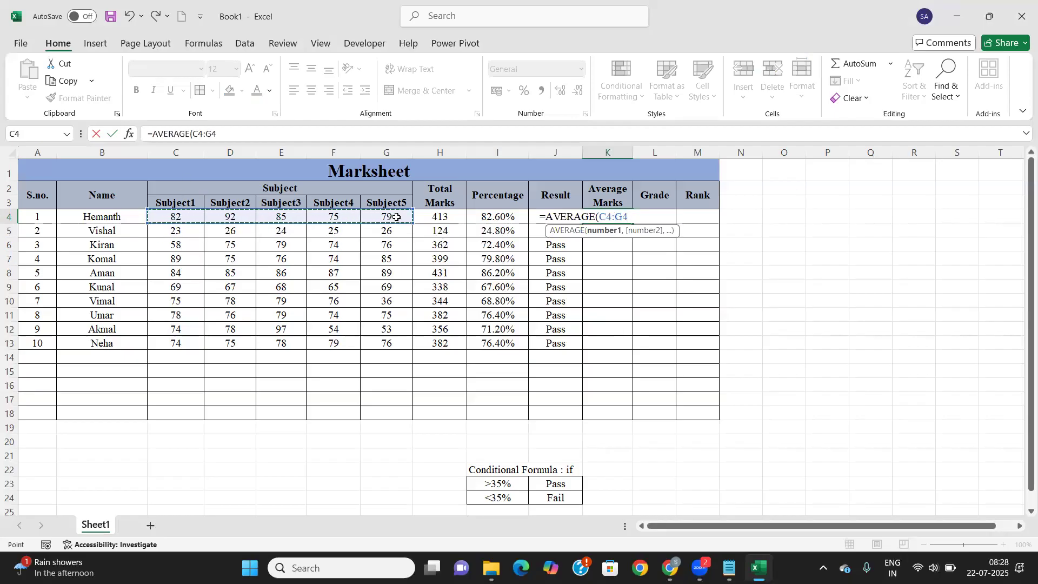
pyautogui.press('Return')
pyautogui.click(621, 217)
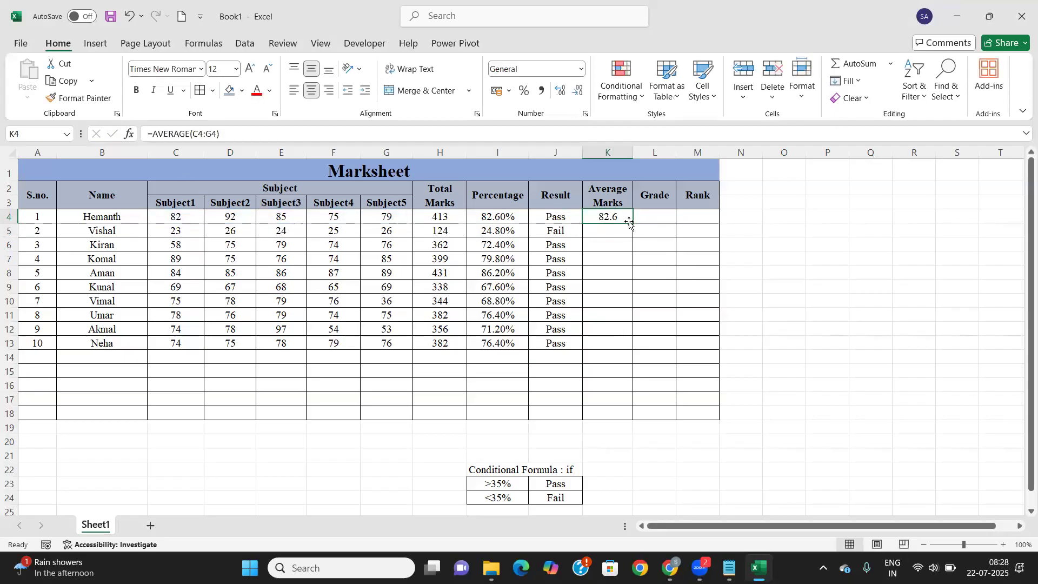
pyautogui.doubleClick(632, 224)
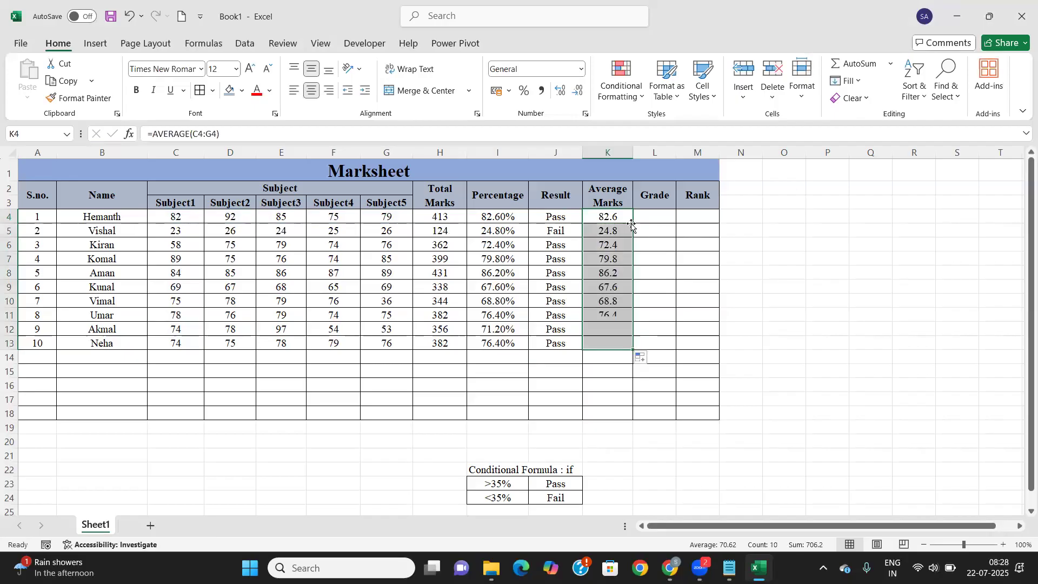
pyautogui.click(604, 221)
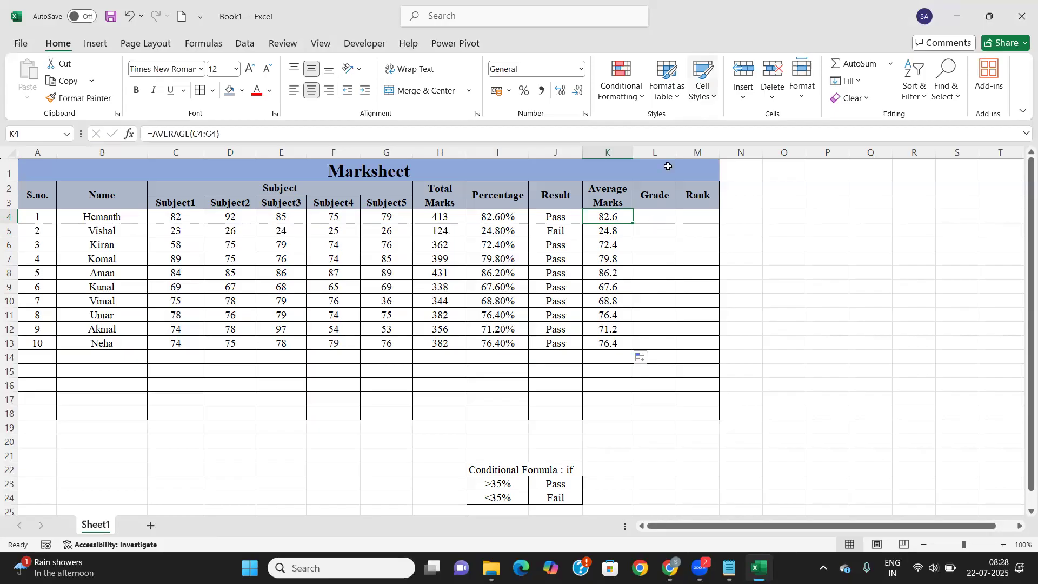
# Copy the whole marksheet table, cancel the copy, and start saving with Ctrl+S
pyautogui.click(60, 165)
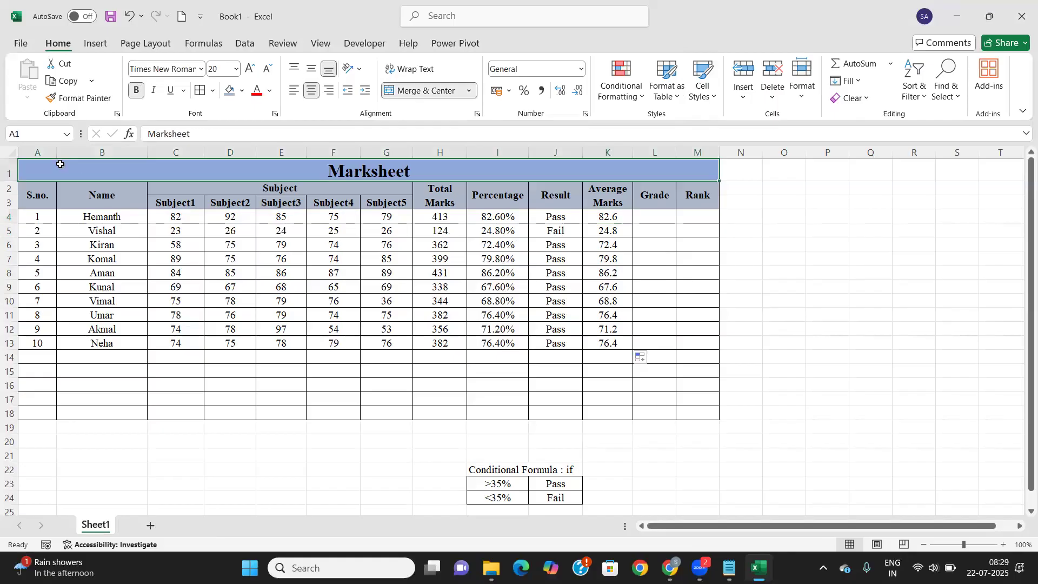
pyautogui.hotkey('ctrl', 'a')
pyautogui.hotkey('ctrl', 'c')
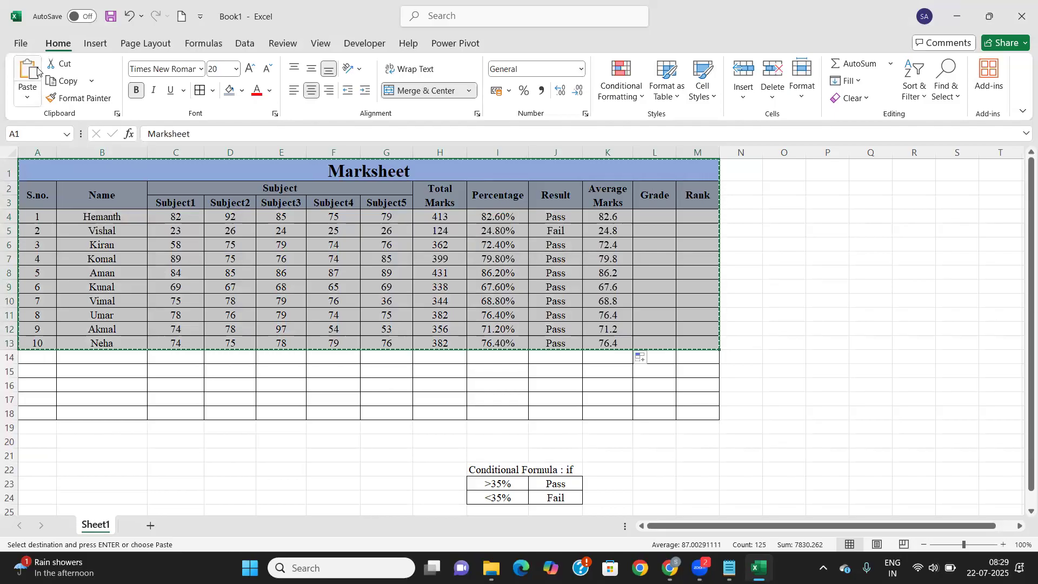
pyautogui.click(408, 352)
pyautogui.press('Escape')
pyautogui.hotkey('ctrl', 's')
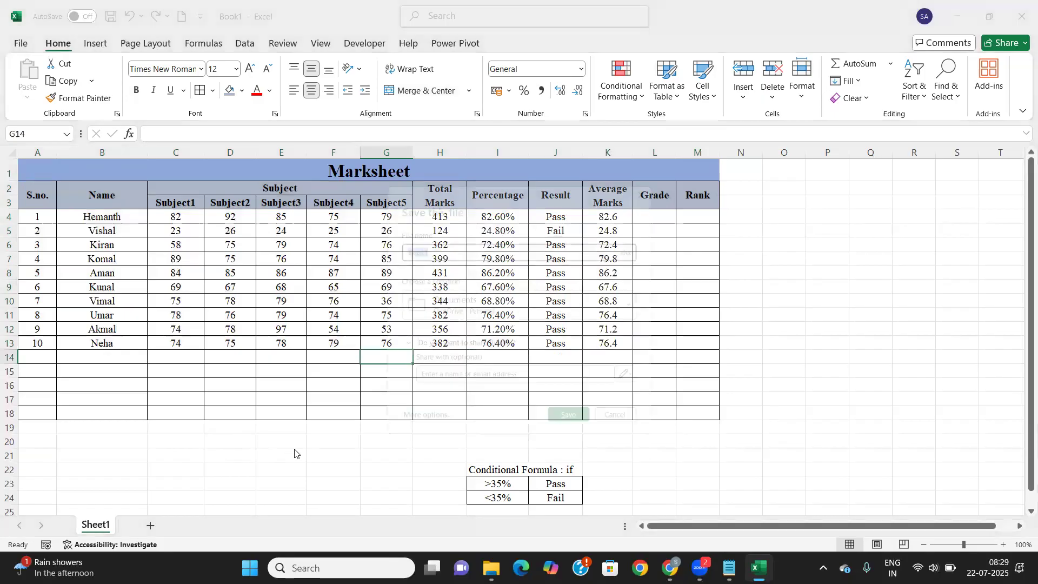
# Save the workbook to Documents as class8to9.xlsx
pyautogui.write('cla')
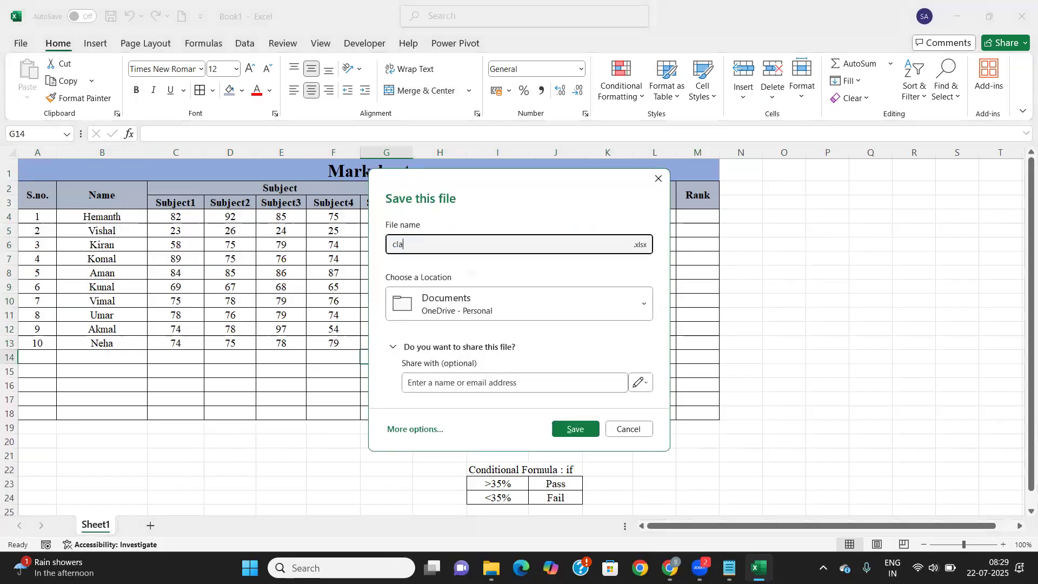
pyautogui.write('ss8-to9')
pyautogui.press('Return')
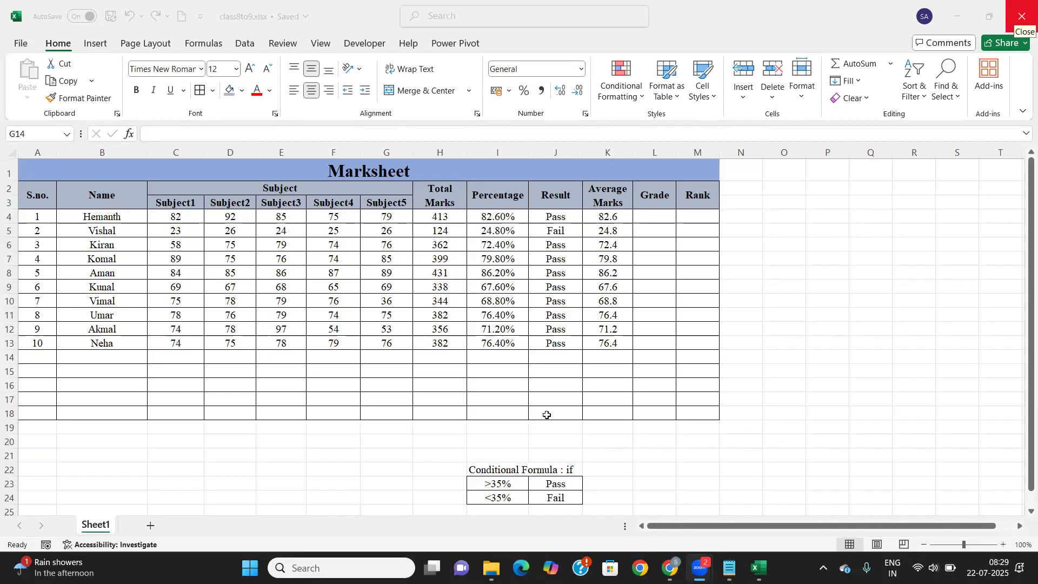
# Close the Excel workbook, return to Notepad, and bring up the Windows search panel
pyautogui.click(546, 414)
pyautogui.click(1022, 16)
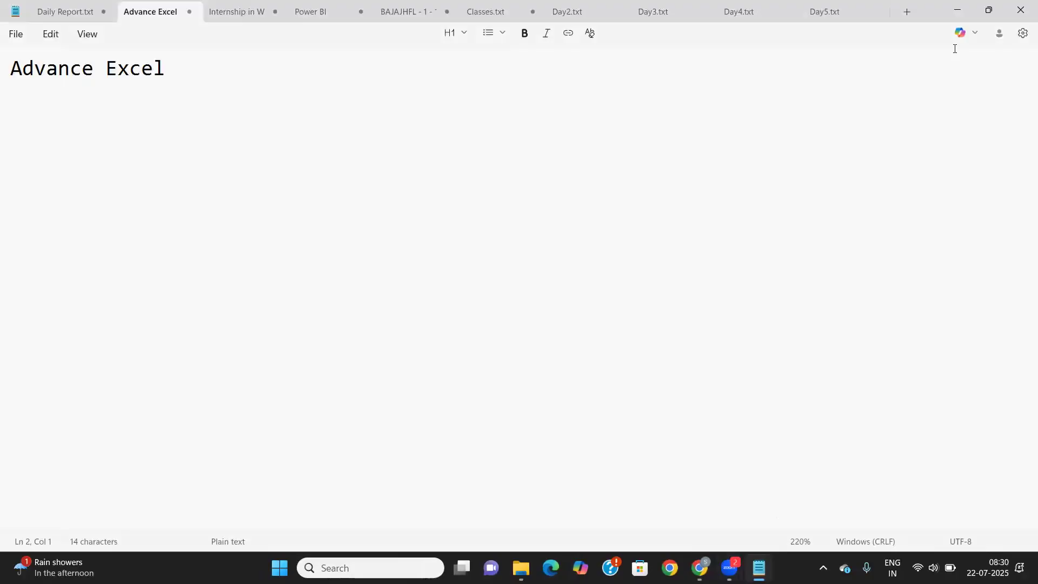
pyautogui.click(559, 153)
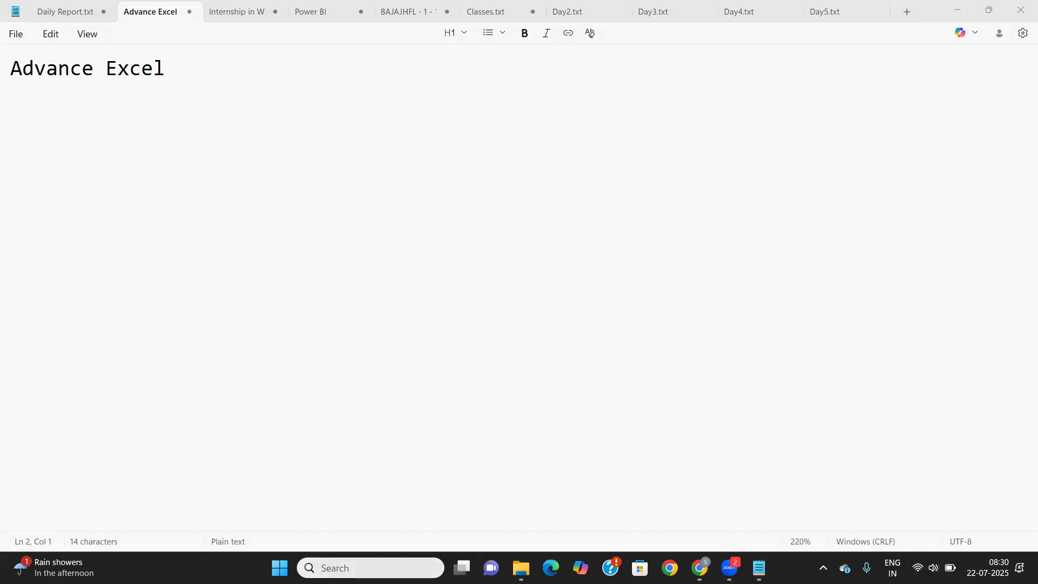
pyautogui.click(330, 568)
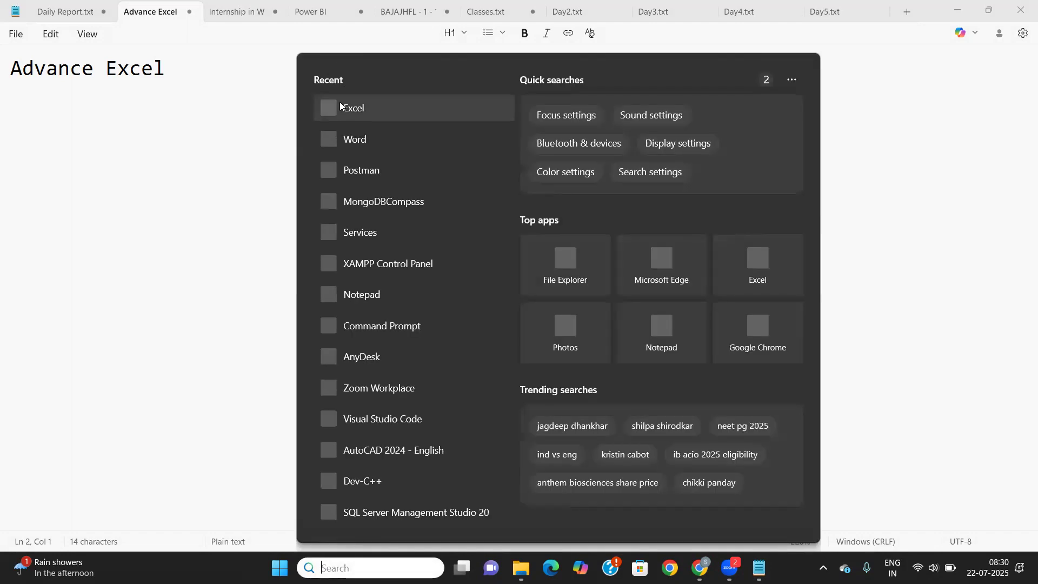
# Launch Excel from the recent apps and reopen class8to9.xlsx from the Recent list
pyautogui.click(351, 108)
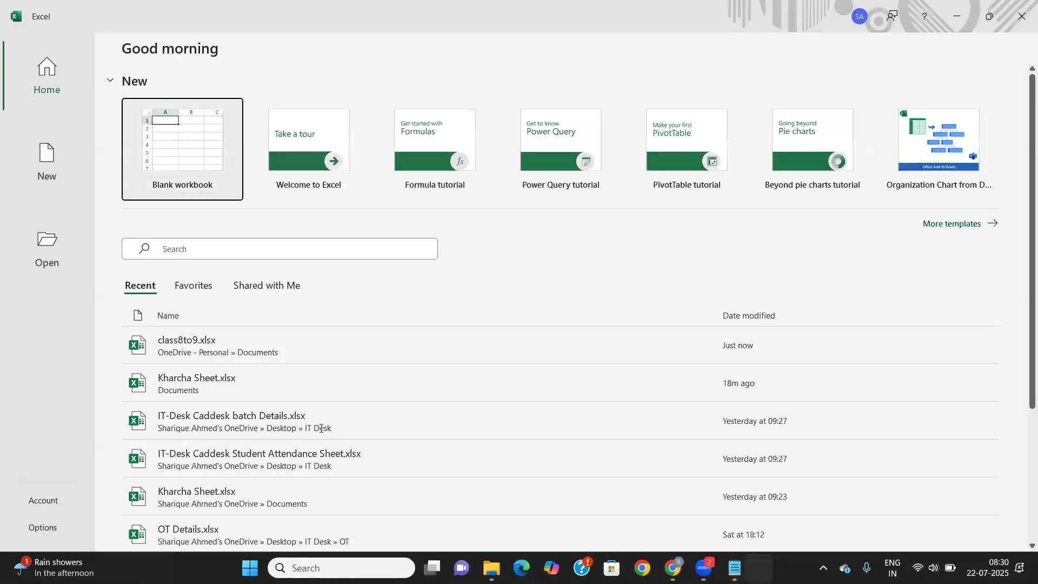
pyautogui.click(216, 353)
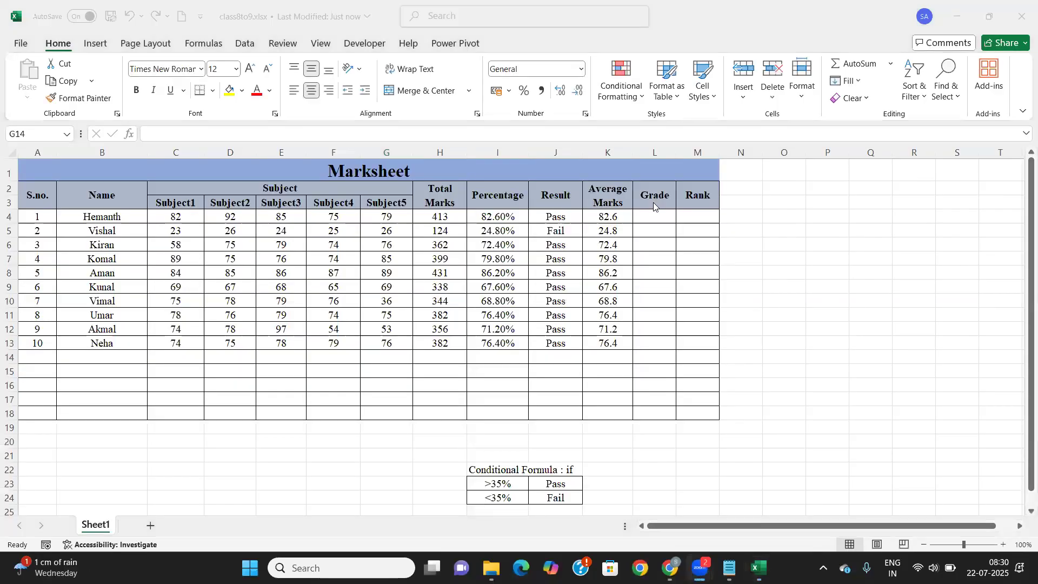
# Widen the Grade column L to width 11.00 beside the first student's Grade cell
pyautogui.click(649, 216)
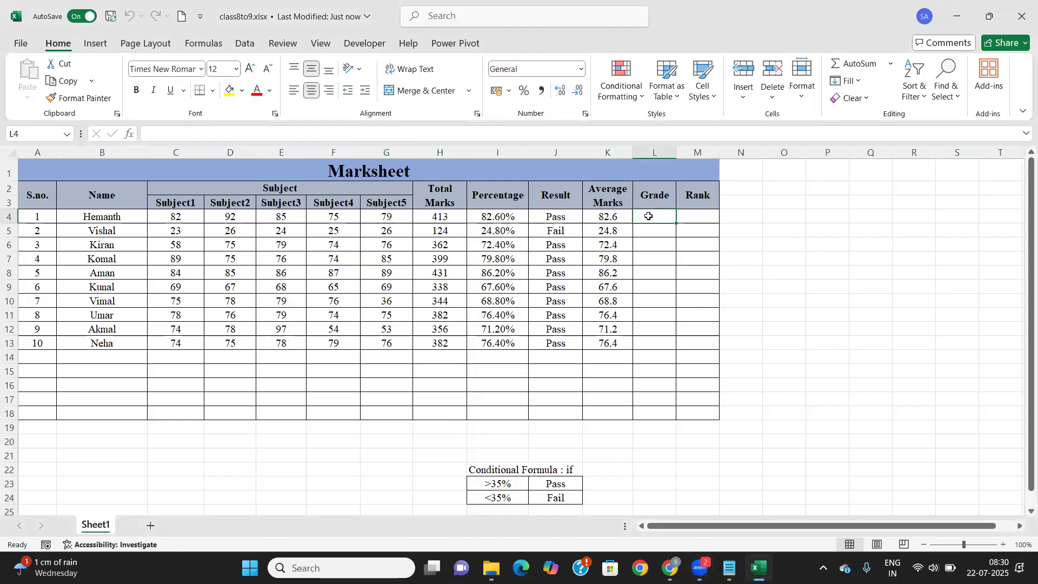
pyautogui.moveTo(676, 153); pyautogui.dragTo(757, 154)
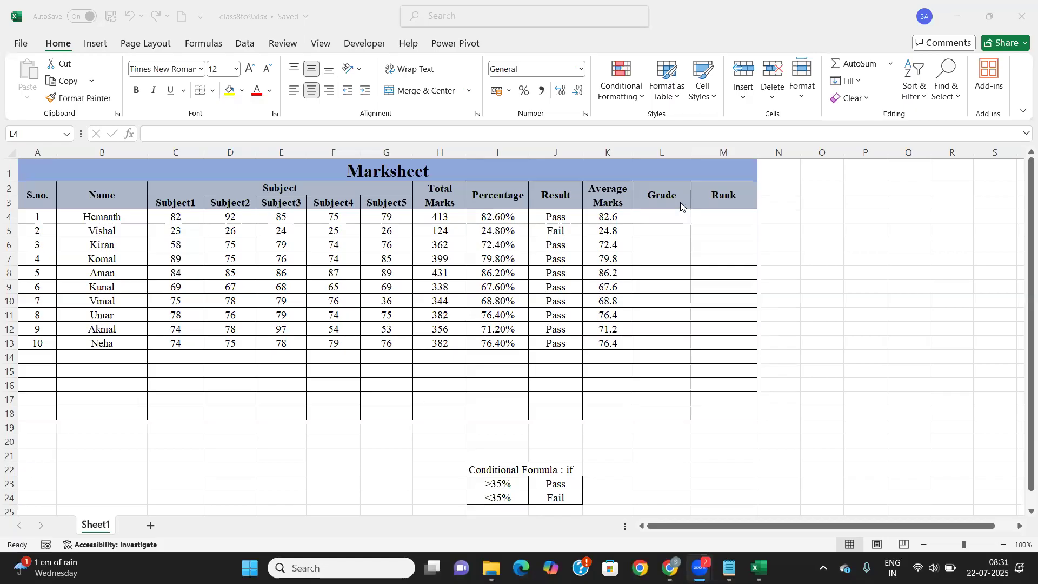
pyautogui.click(661, 215)
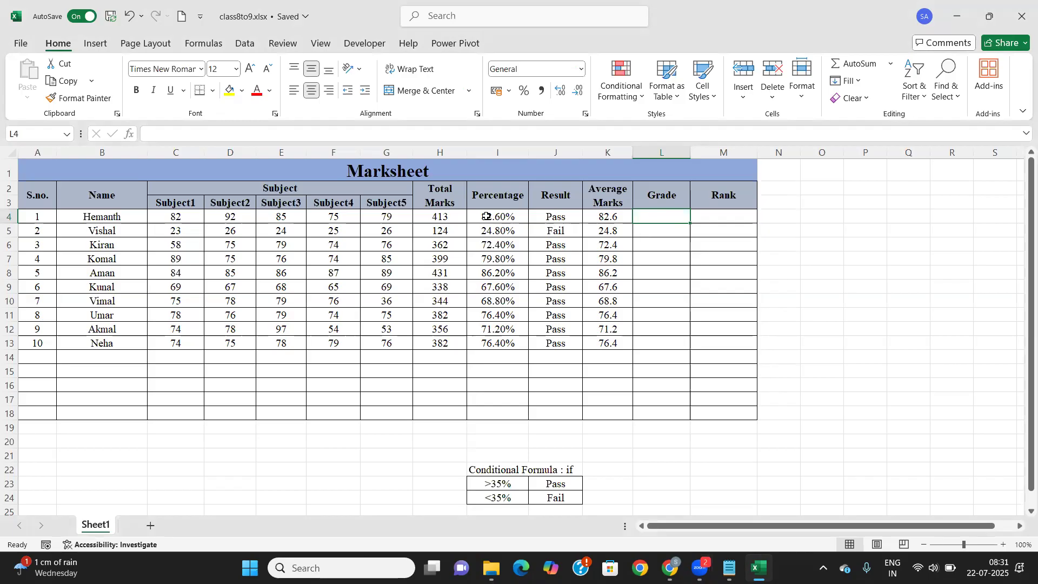
# Start the grade table at L23 with >90% → A+ and >80% → A
pyautogui.scroll(-1, 496, 215)
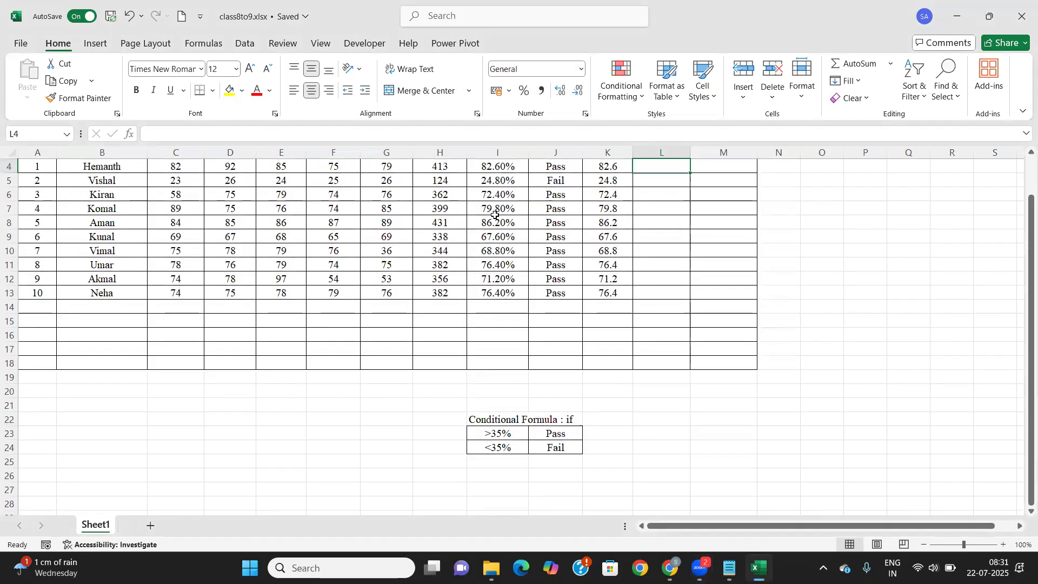
pyautogui.scroll(-1, 594, 308)
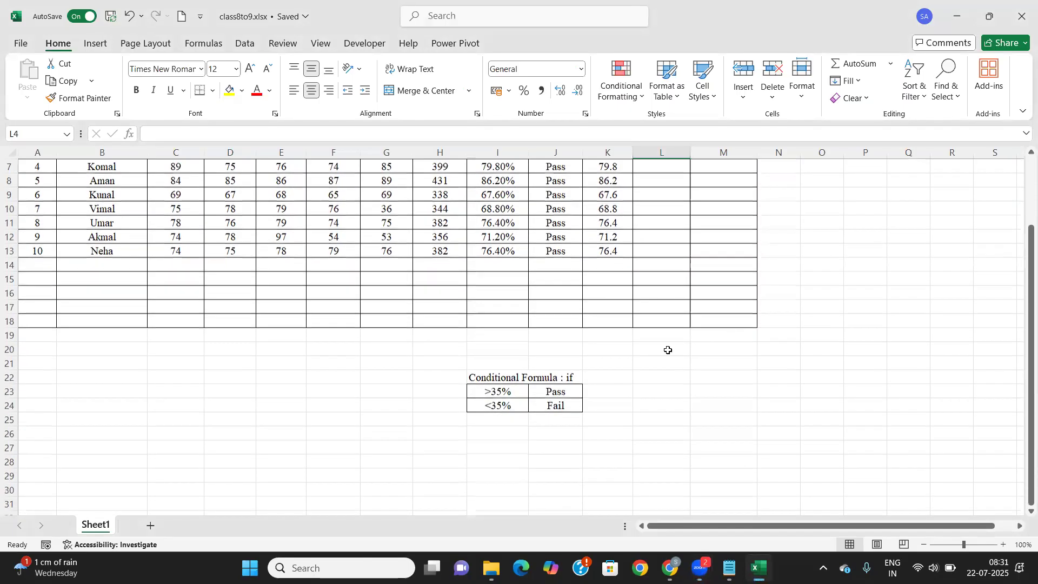
pyautogui.click(704, 377)
pyautogui.click(665, 385)
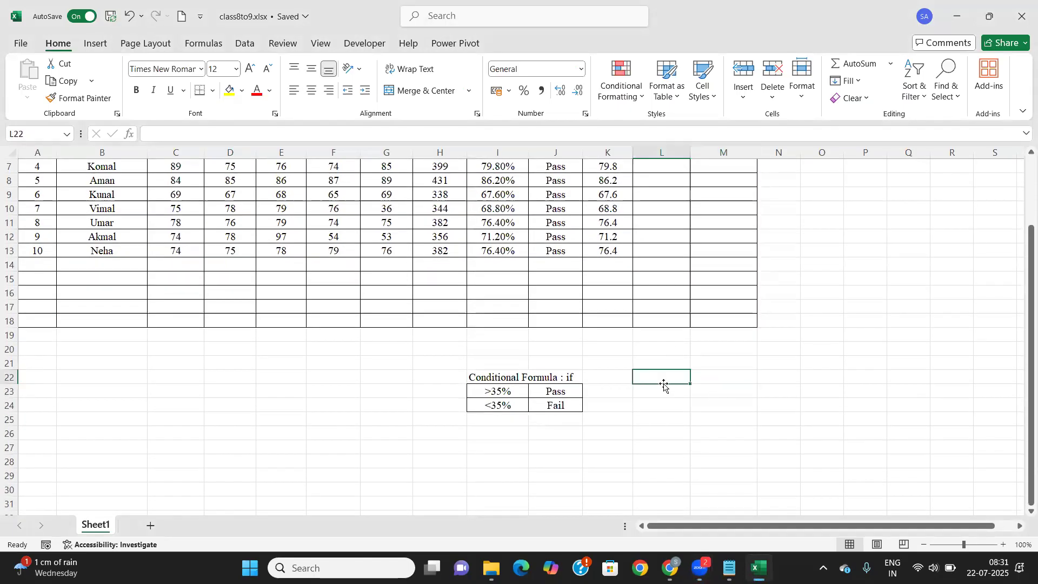
pyautogui.click(663, 394)
pyautogui.write('>')
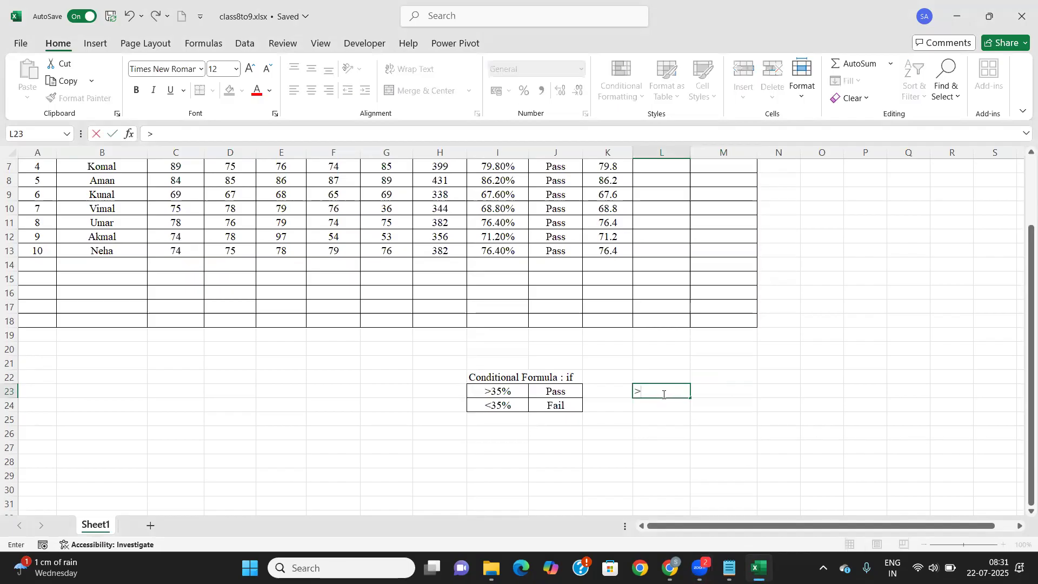
pyautogui.write('90%')
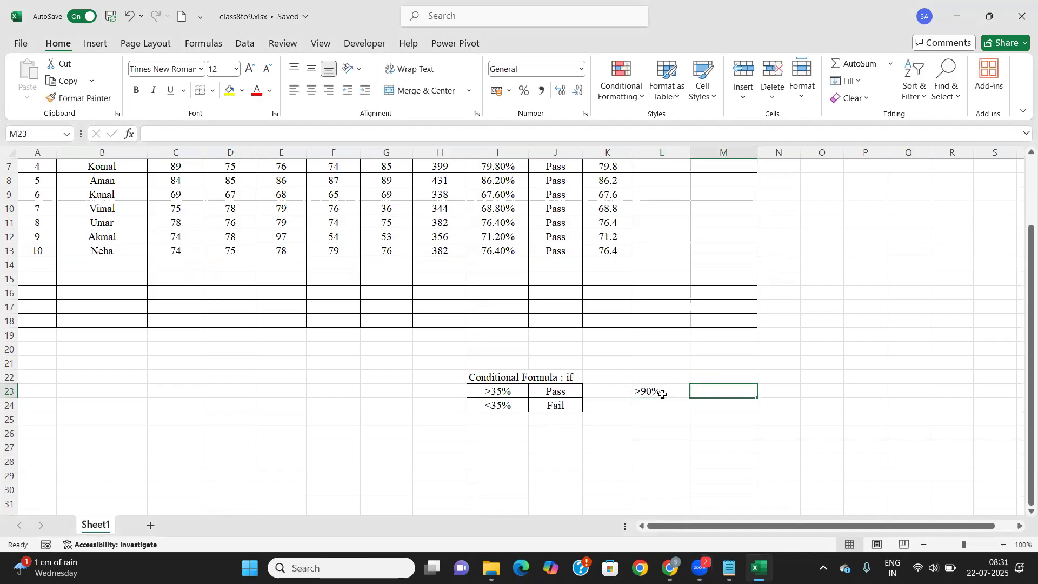
pyautogui.write('A+')
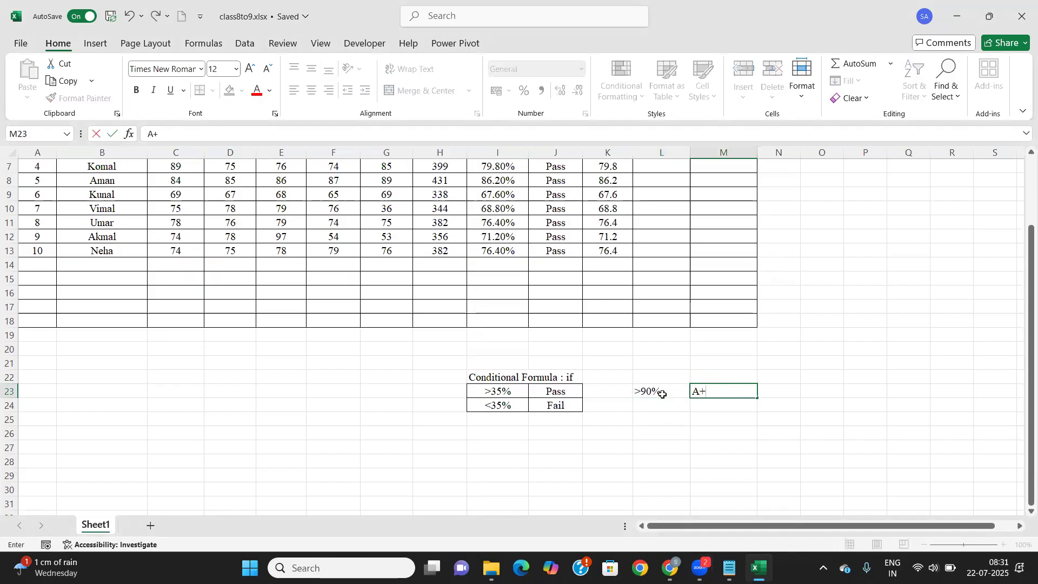
pyautogui.press('Return')
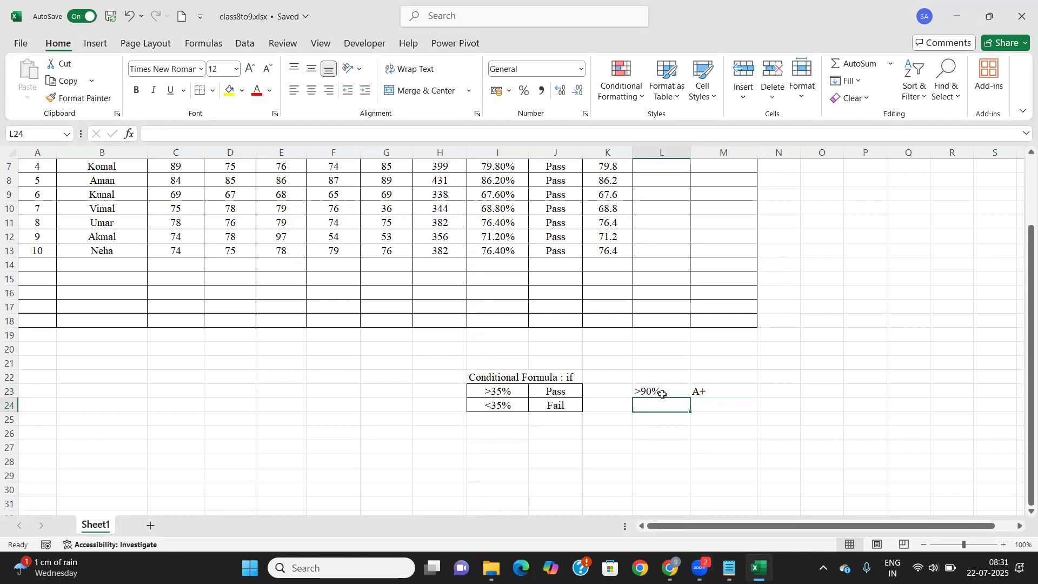
pyautogui.write('>80')
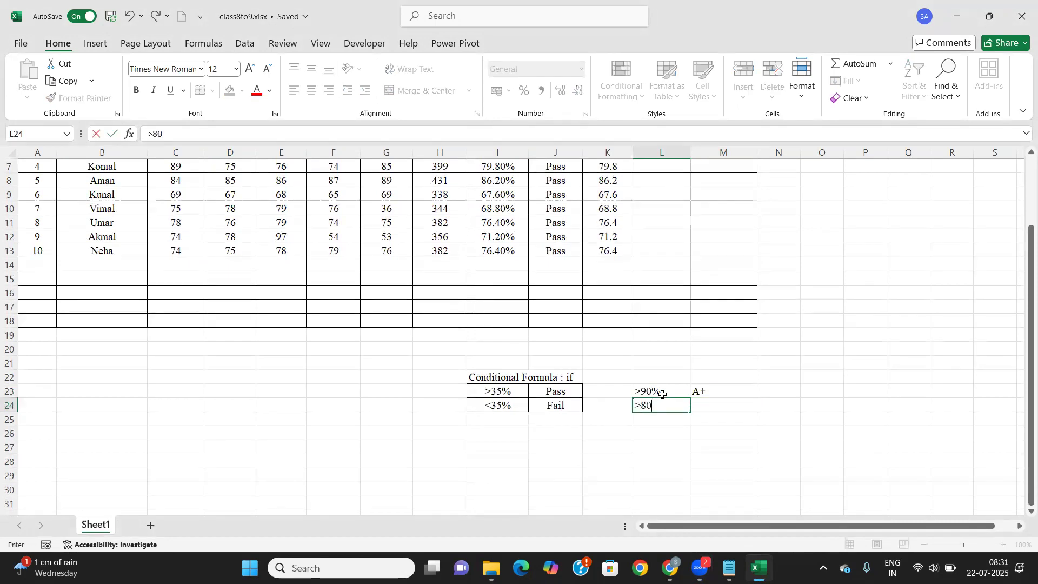
pyautogui.write('%')
pyautogui.press('Tab')
pyautogui.write('A')
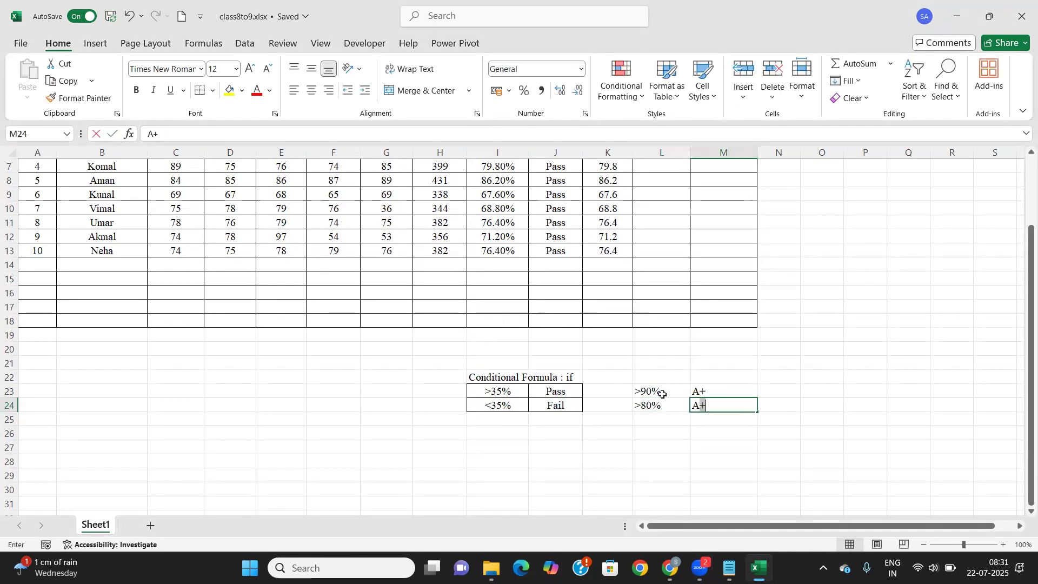
pyautogui.press('BackSpace')
pyautogui.press('Return')
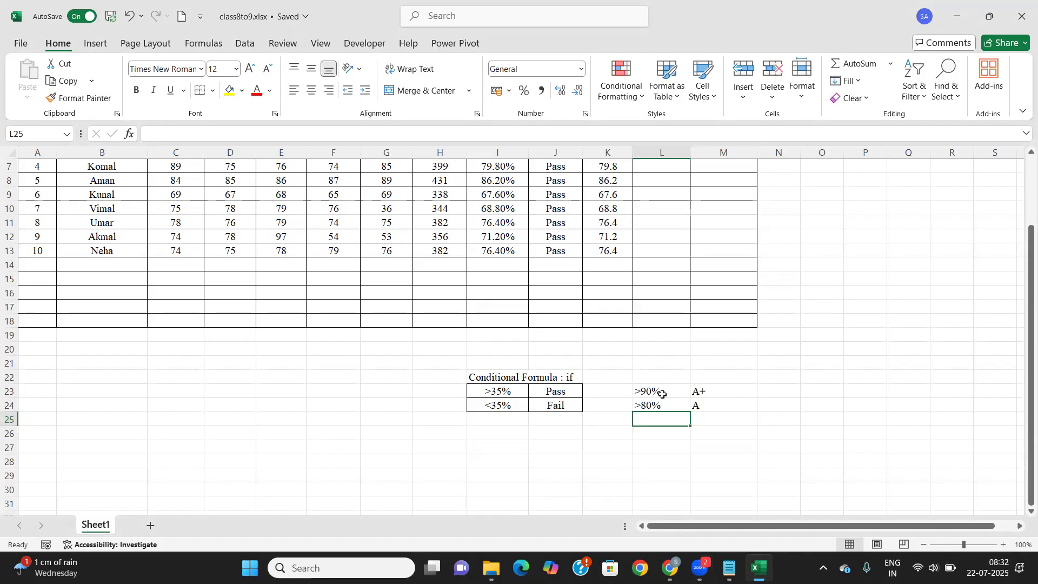
# Add the criteria rows >75% → B+ and >70% → B
pyautogui.write('>75%')
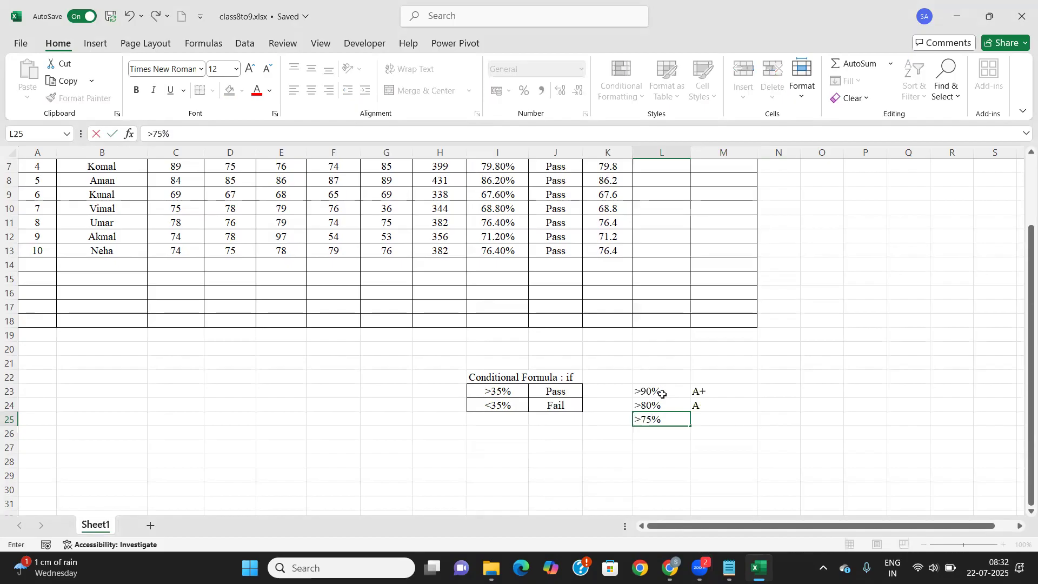
pyautogui.press('Tab')
pyautogui.write('B')
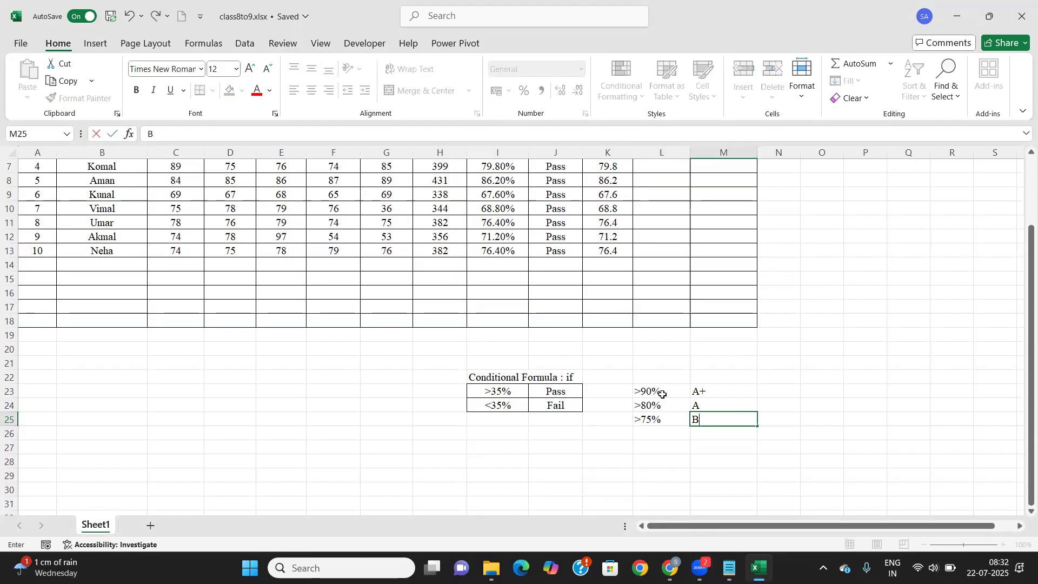
pyautogui.write('+')
pyautogui.press('Return')
pyautogui.press('Left')
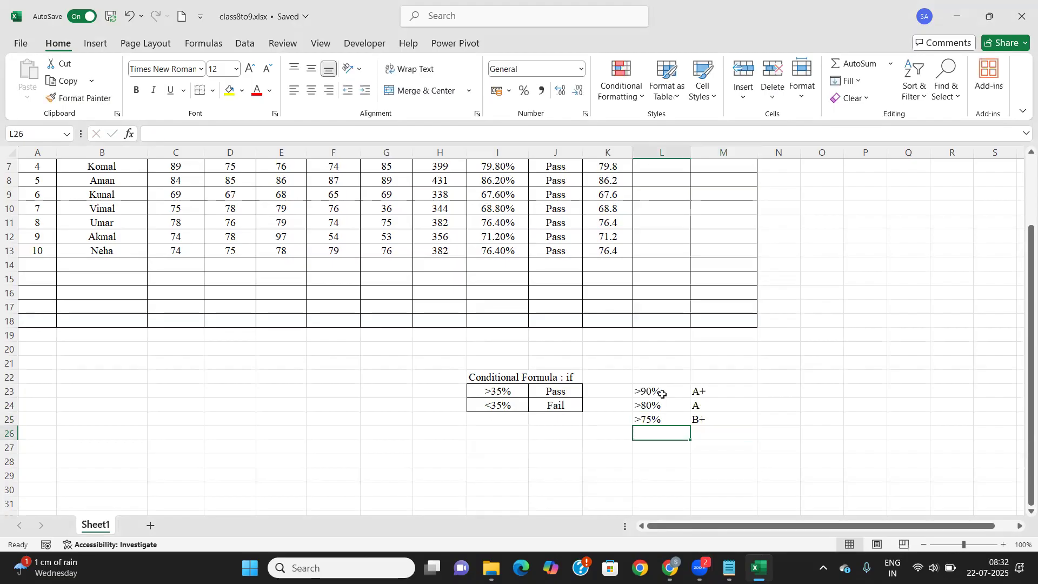
pyautogui.write('7')
pyautogui.press('BackSpace')
pyautogui.write('>70%')
pyautogui.press('Tab')
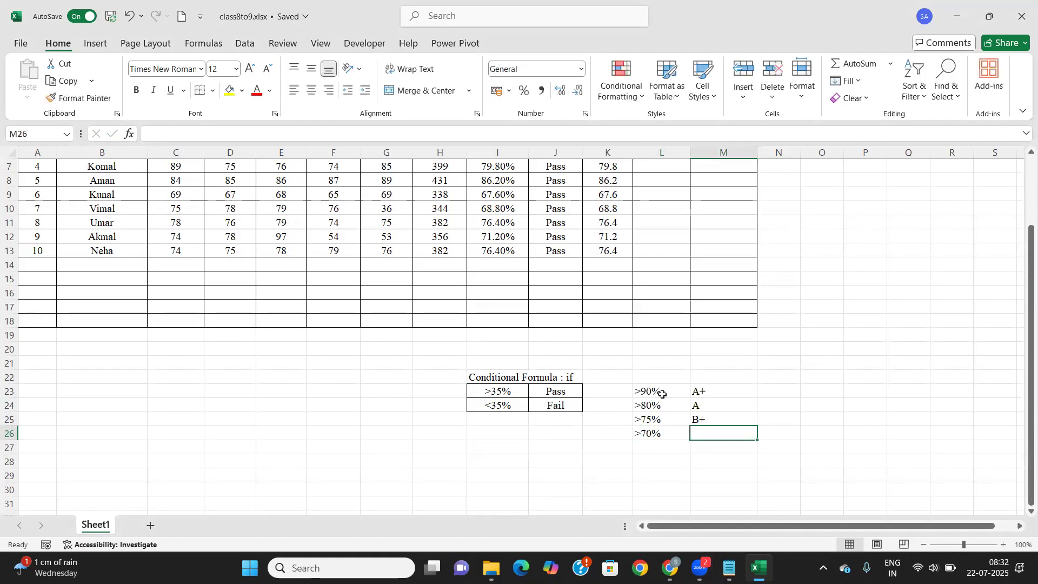
pyautogui.write('B+')
pyautogui.press('BackSpace')
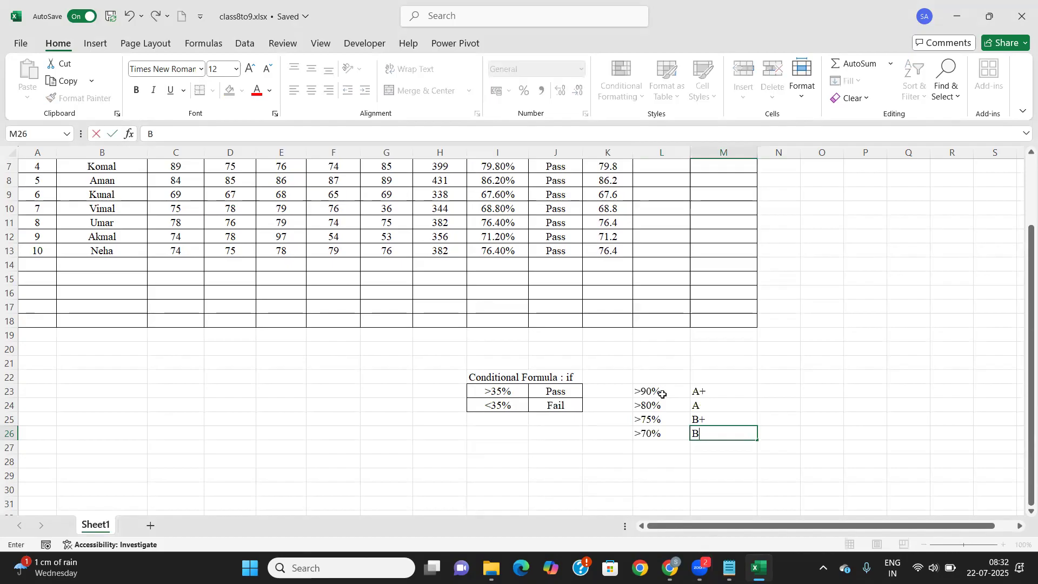
pyautogui.press('Return')
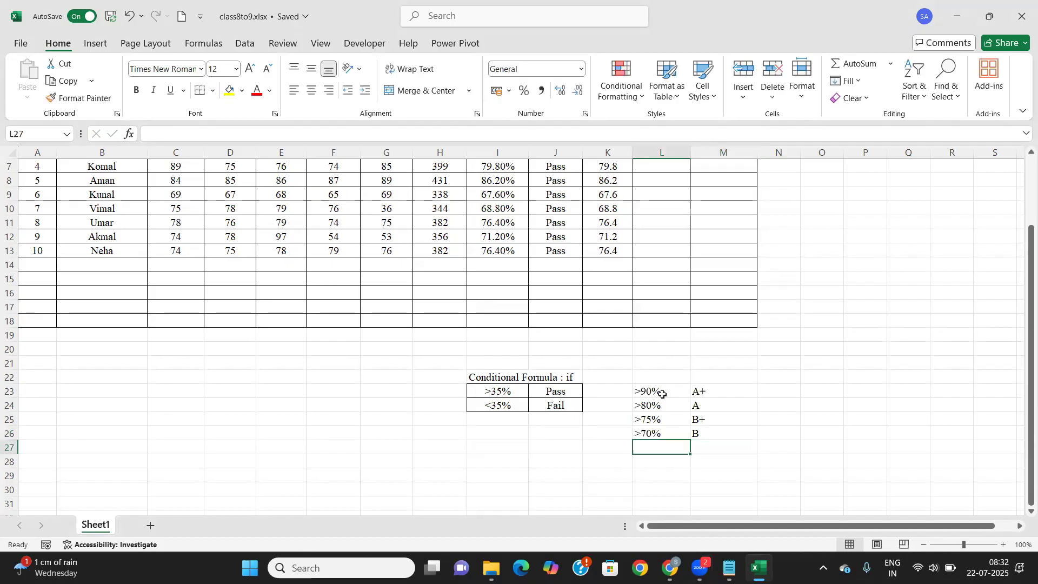
# Add the criteria rows >60% → C+ and >50% → C
pyautogui.write('>')
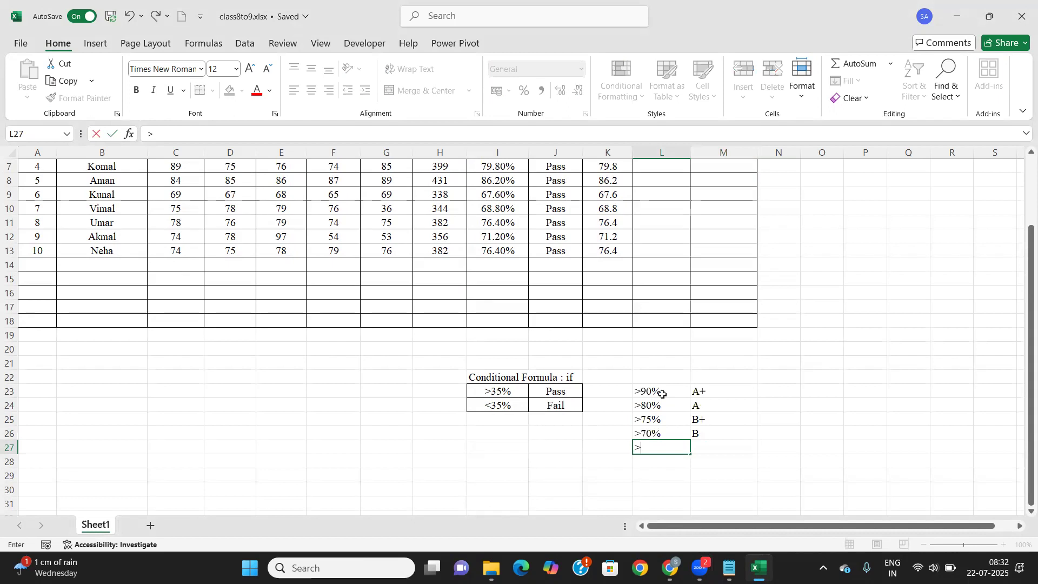
pyautogui.write('60%')
pyautogui.press('Tab')
pyautogui.write('C+')
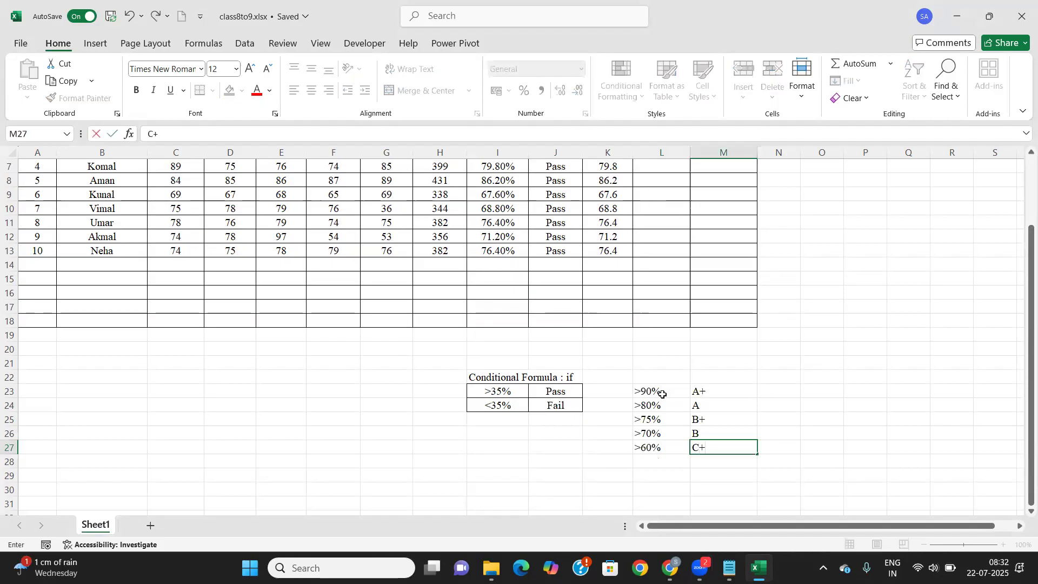
pyautogui.press('Return')
pyautogui.press('Left')
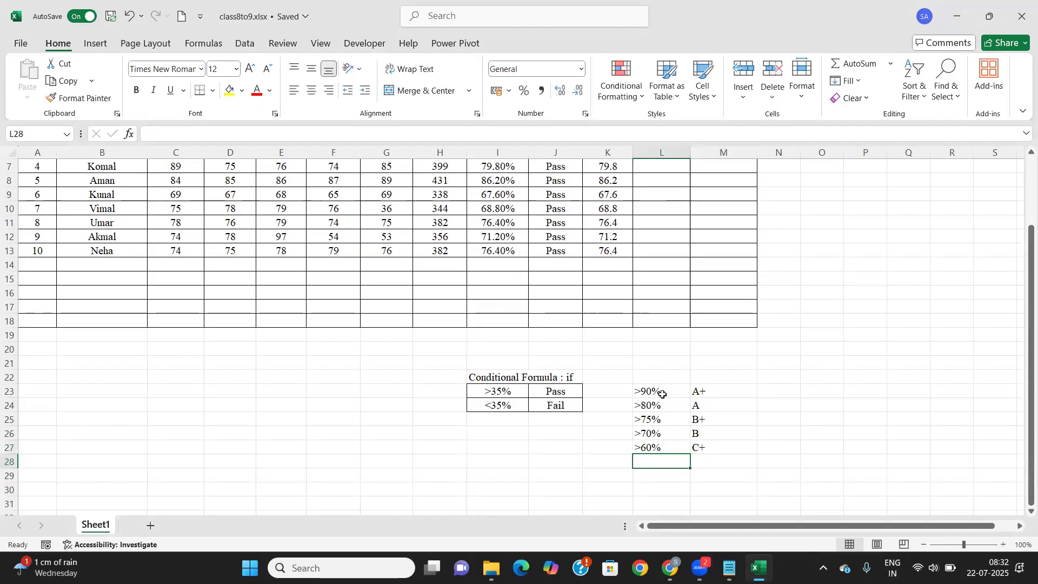
pyautogui.write('>50%')
pyautogui.press('Tab')
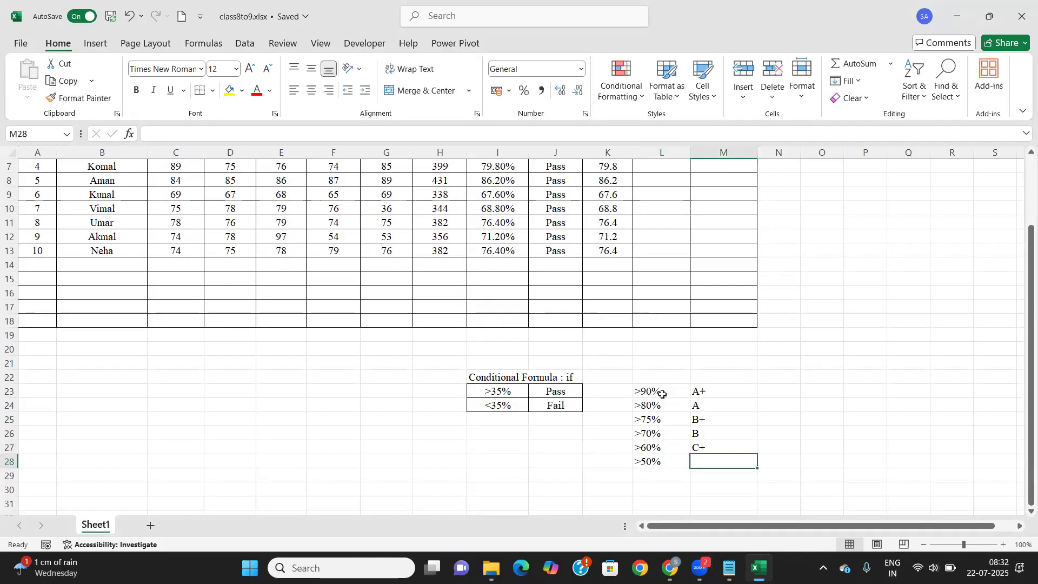
pyautogui.write('C+')
pyautogui.press('BackSpace')
pyautogui.press('Return')
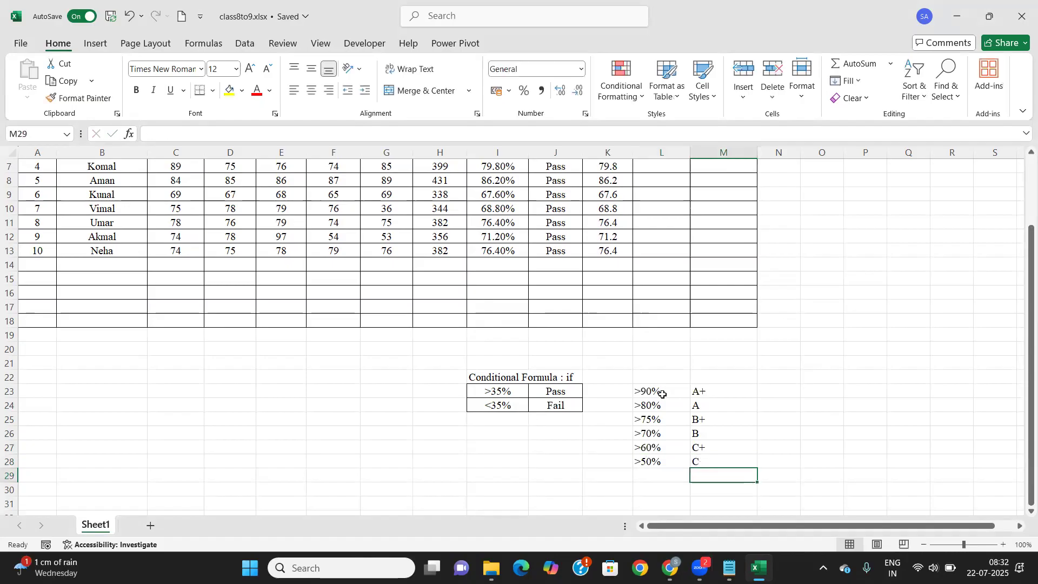
# Finish the table with >=35% → D and <35% → F
pyautogui.write('35')
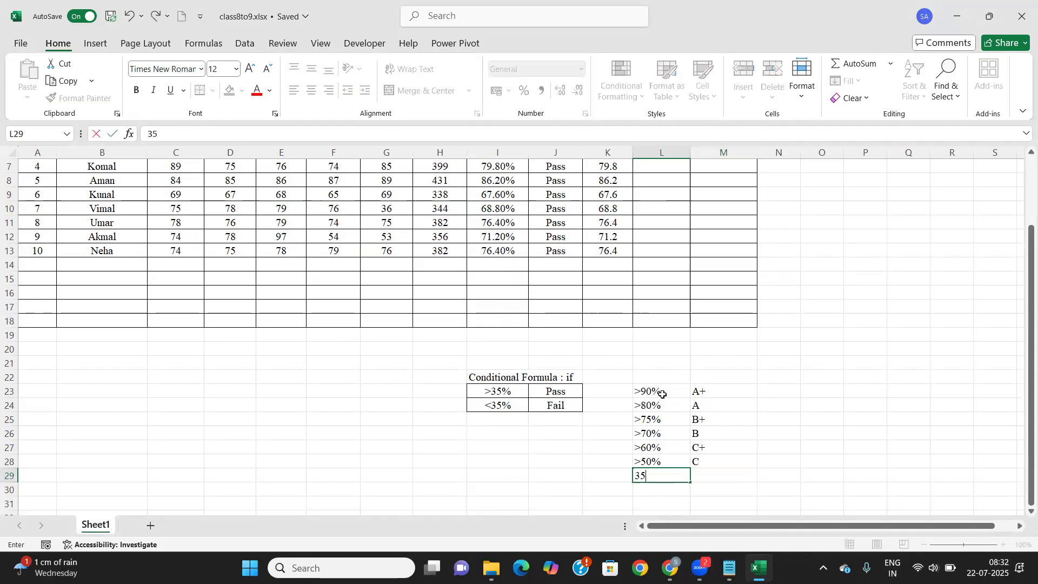
pyautogui.press('BackSpace')
pyautogui.press('BackSpace')
pyautogui.write('>=35%')
pyautogui.press('Tab')
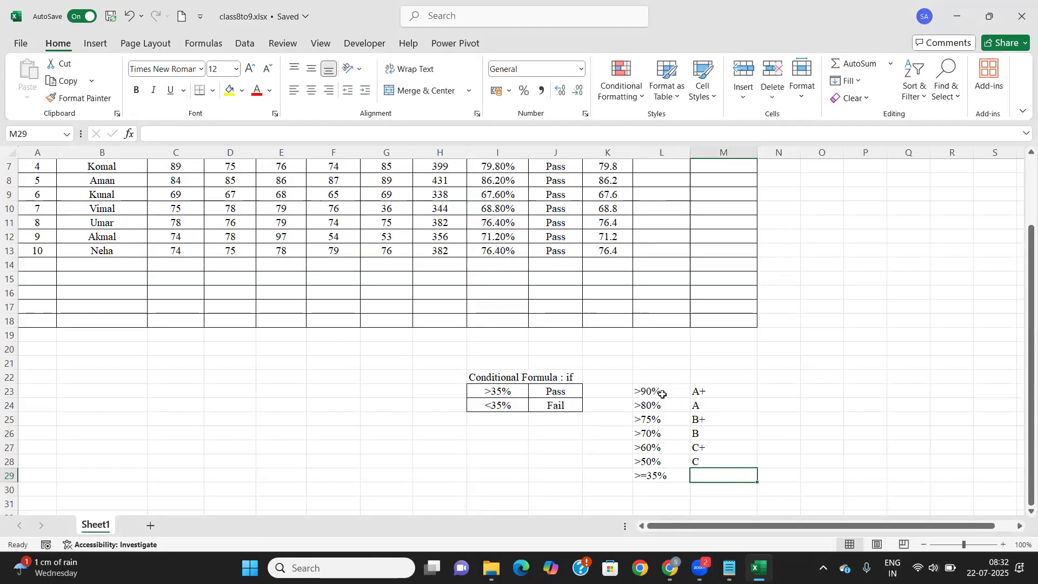
pyautogui.write('D')
pyautogui.press('Return')
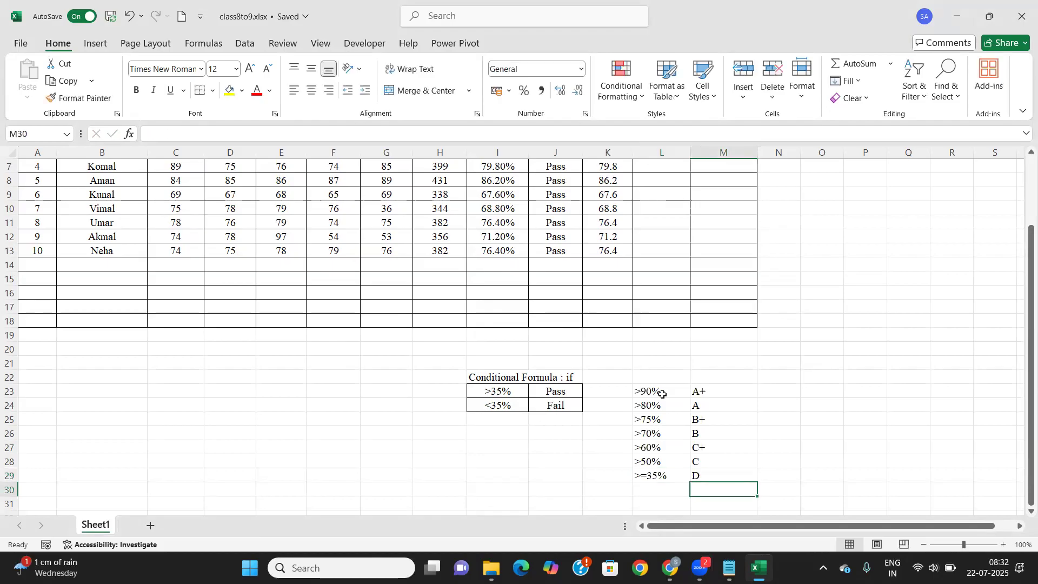
pyautogui.press('Left')
pyautogui.write('<35')
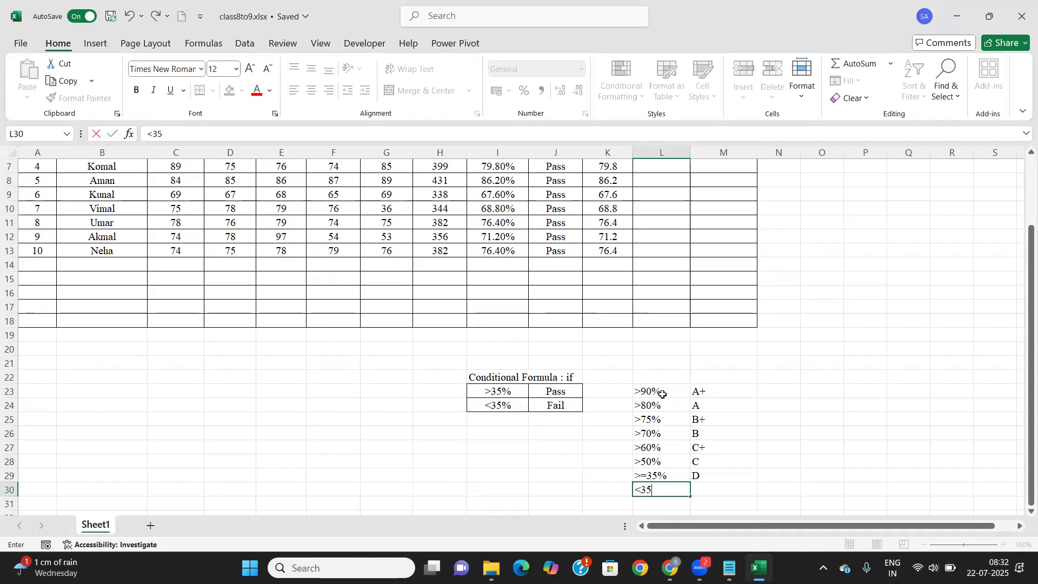
pyautogui.write('%')
pyautogui.press('Tab')
pyautogui.write('F')
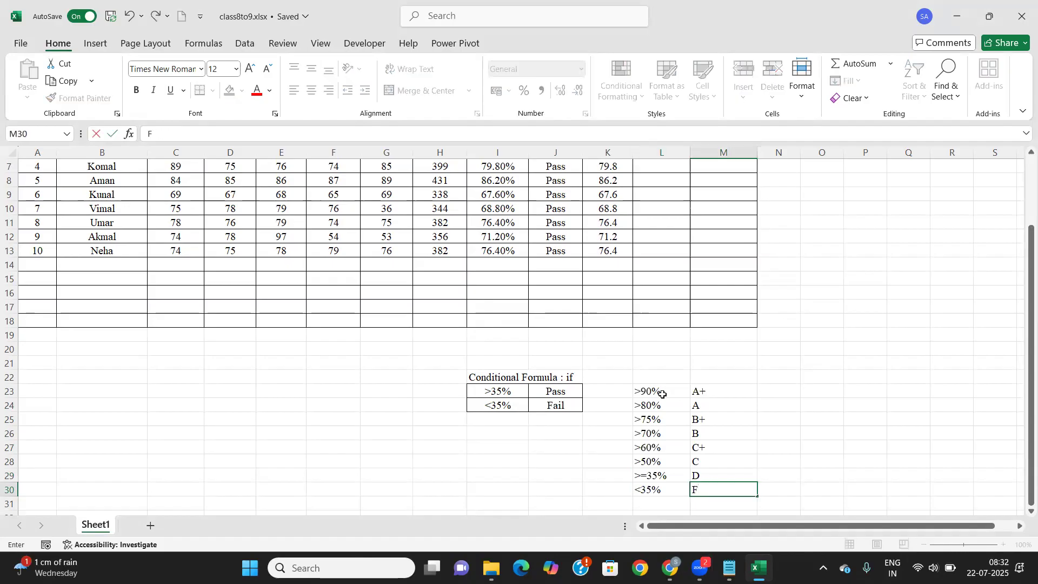
pyautogui.press('Tab')
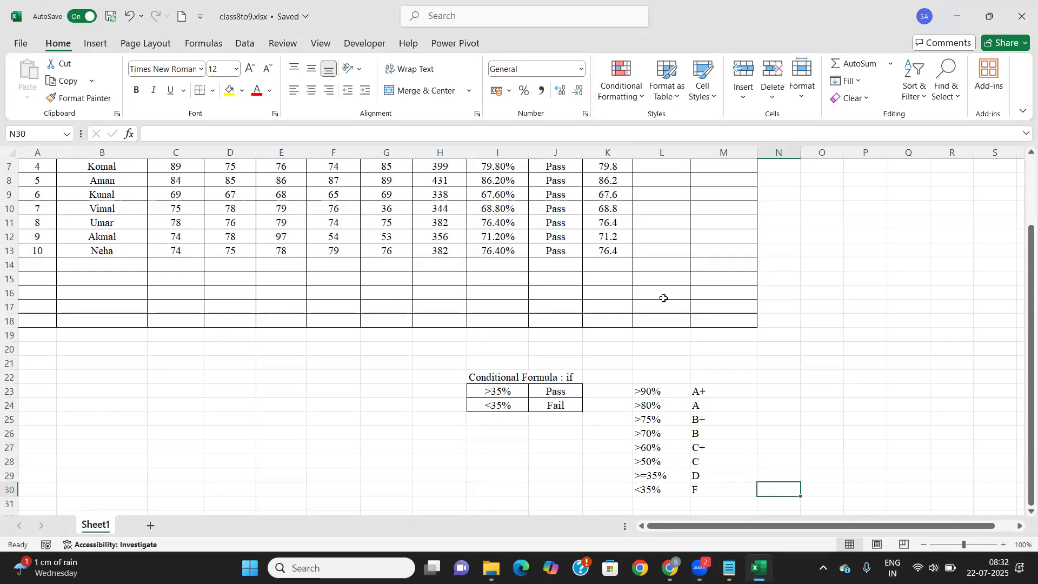
# Center and middle-align L23:M30 and apply All Borders to every cell
pyautogui.moveTo(653, 394); pyautogui.dragTo(717, 489)
pyautogui.click(311, 90)
pyautogui.click(312, 69)
pyautogui.click(213, 90)
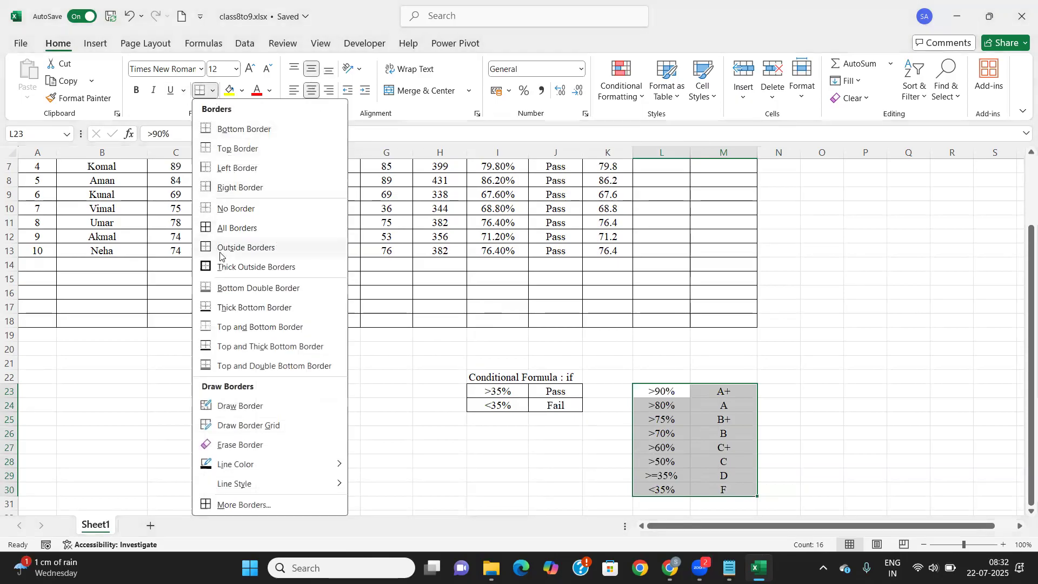
pyautogui.click(237, 230)
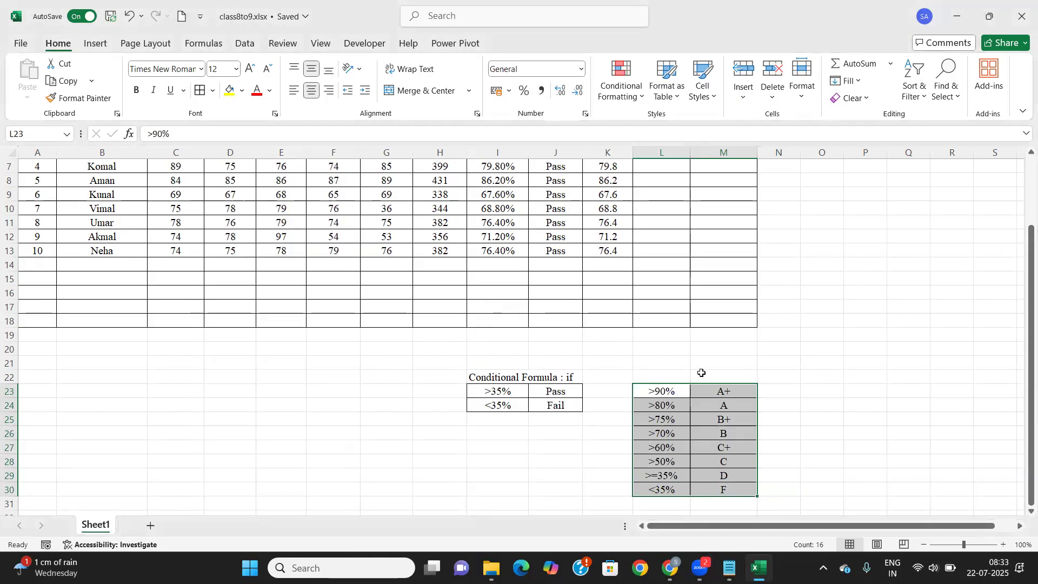
# Enter the heading 'Nested if' in L22 above the table
pyautogui.click(673, 380)
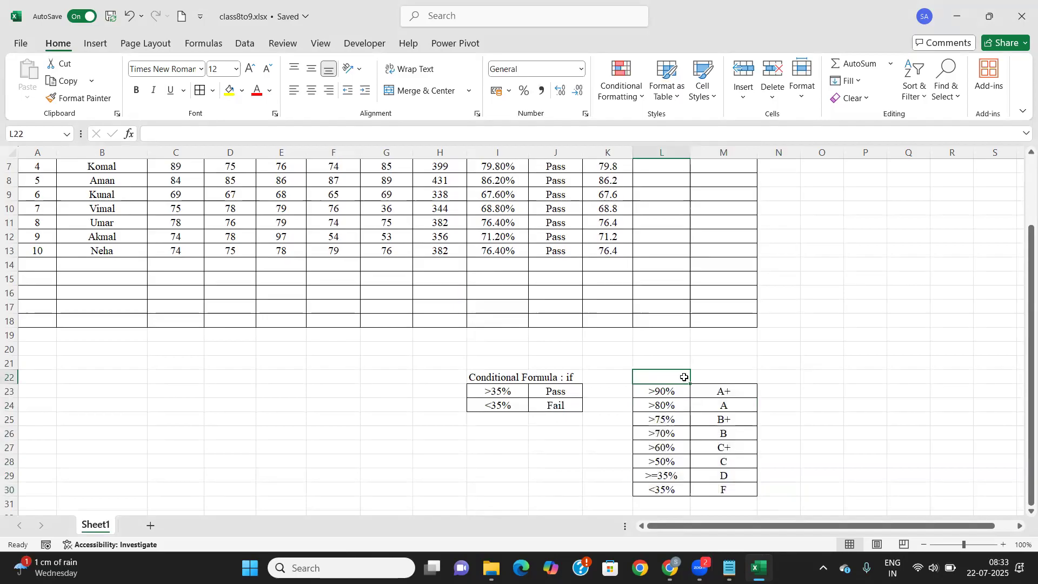
pyautogui.write('NEst')
pyautogui.press('BackSpace')
pyautogui.press('BackSpace')
pyautogui.press('BackSpace')
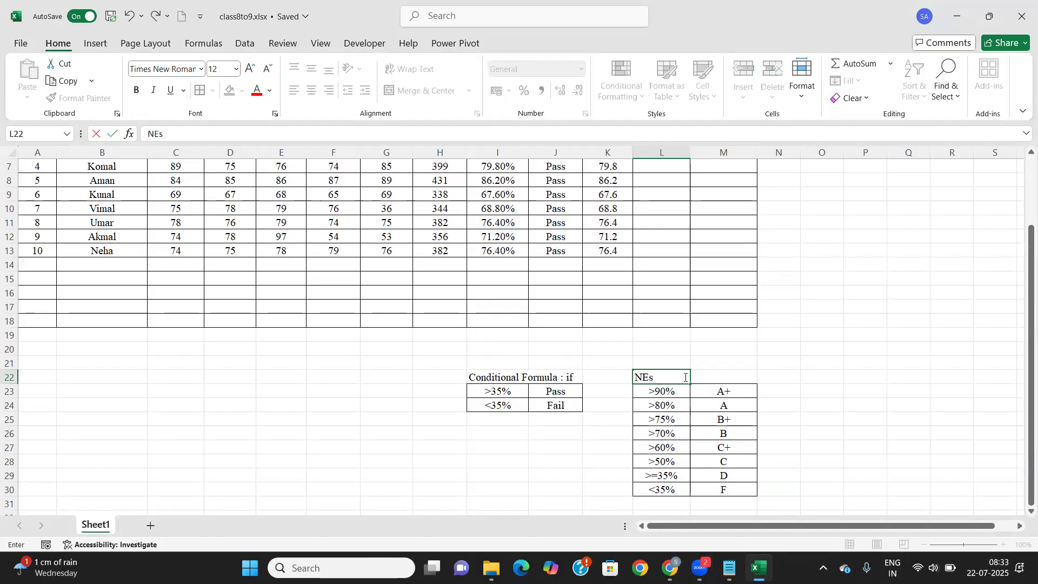
pyautogui.write('ested if')
pyautogui.click(729, 375)
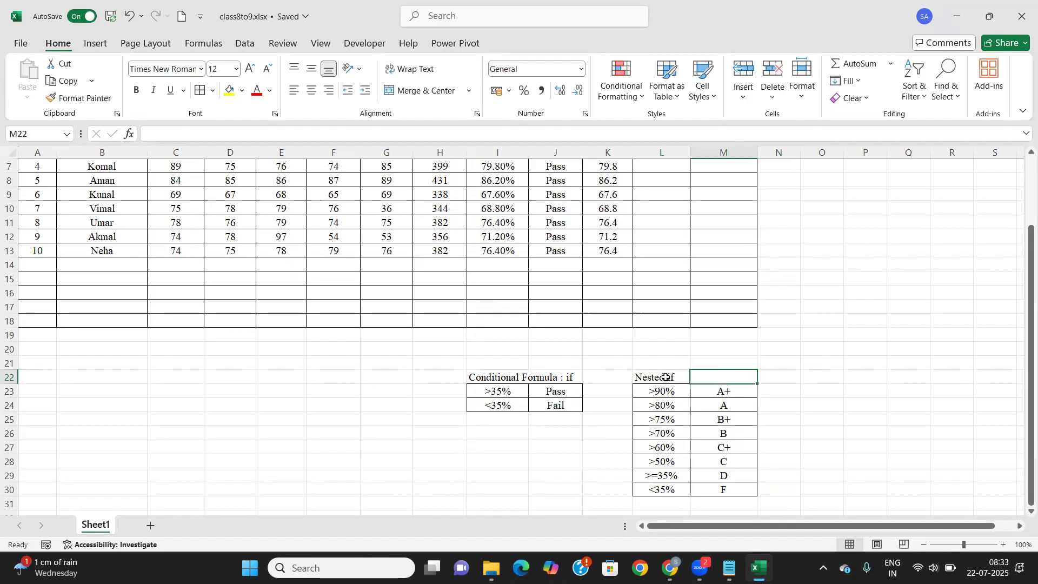
pyautogui.scroll(1, 666, 376)
# In L4 type =if(I4>90%,"A+",if(I4>80%,"A",if(I4>75%,"B+",if( using I4 references
pyautogui.scroll(2, 666, 375)
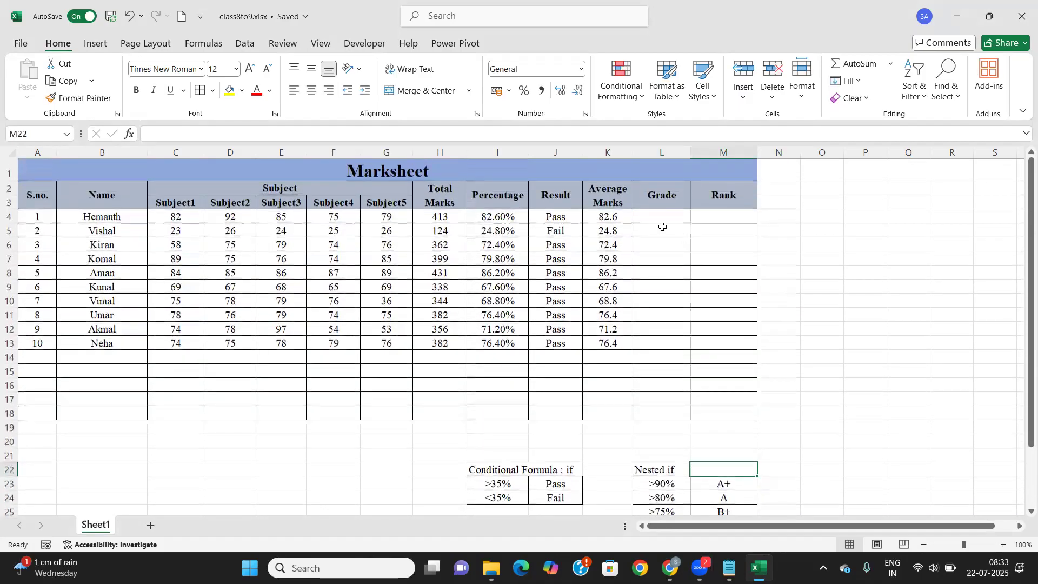
pyautogui.click(658, 214)
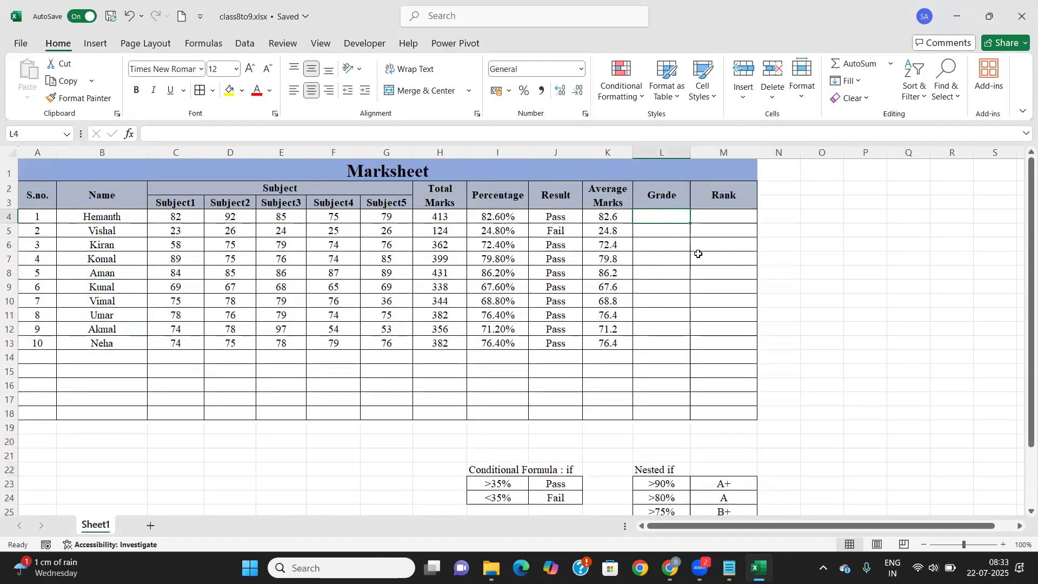
pyautogui.write('=')
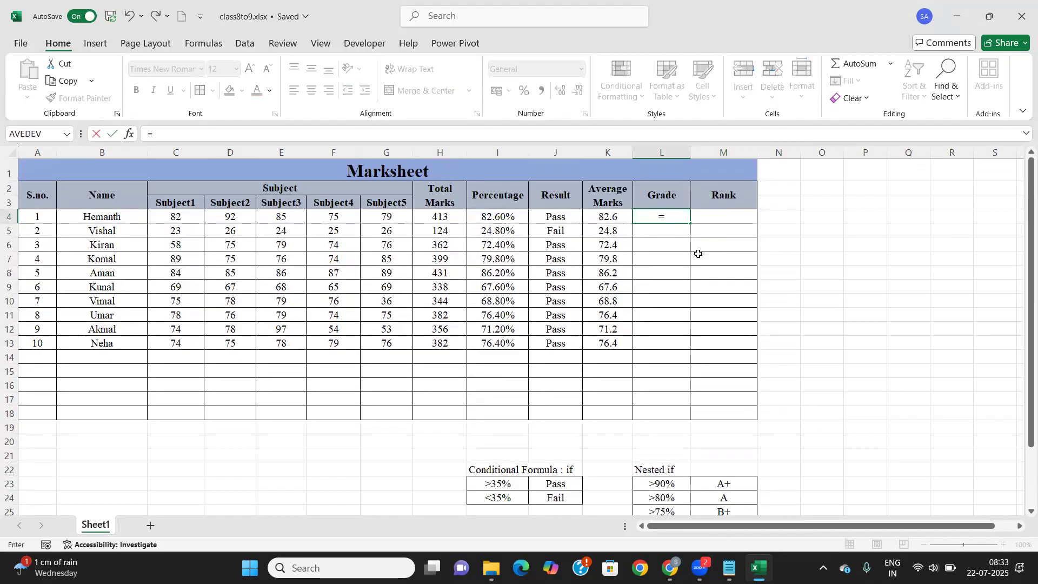
pyautogui.write('if')
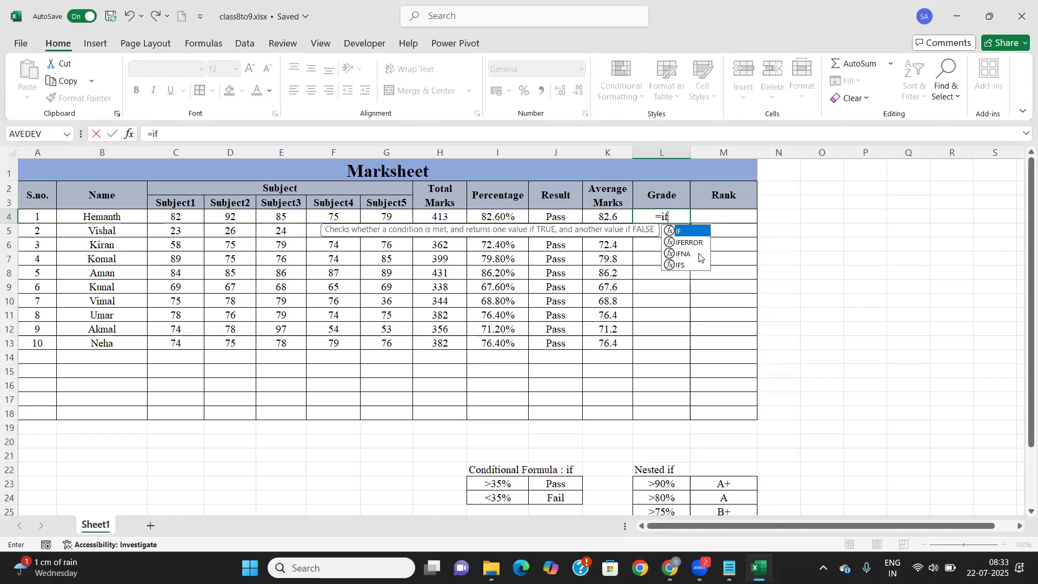
pyautogui.write('(')
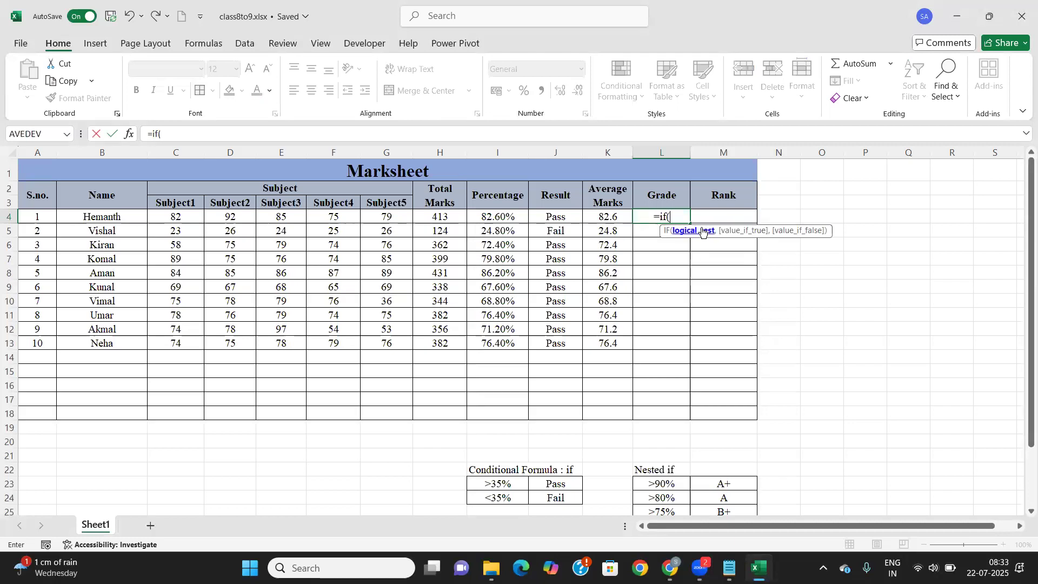
pyautogui.click(476, 215)
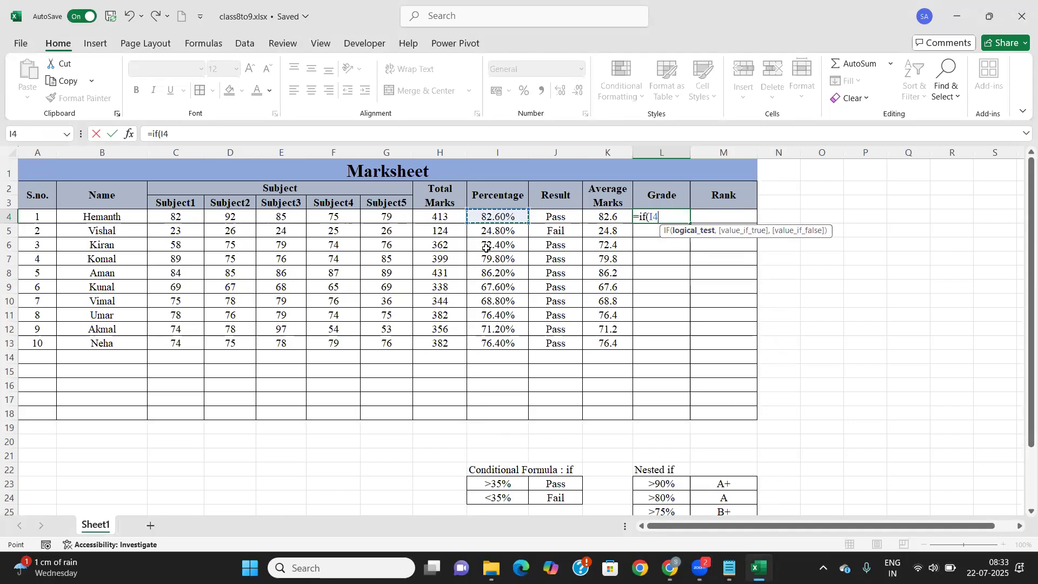
pyautogui.write('>')
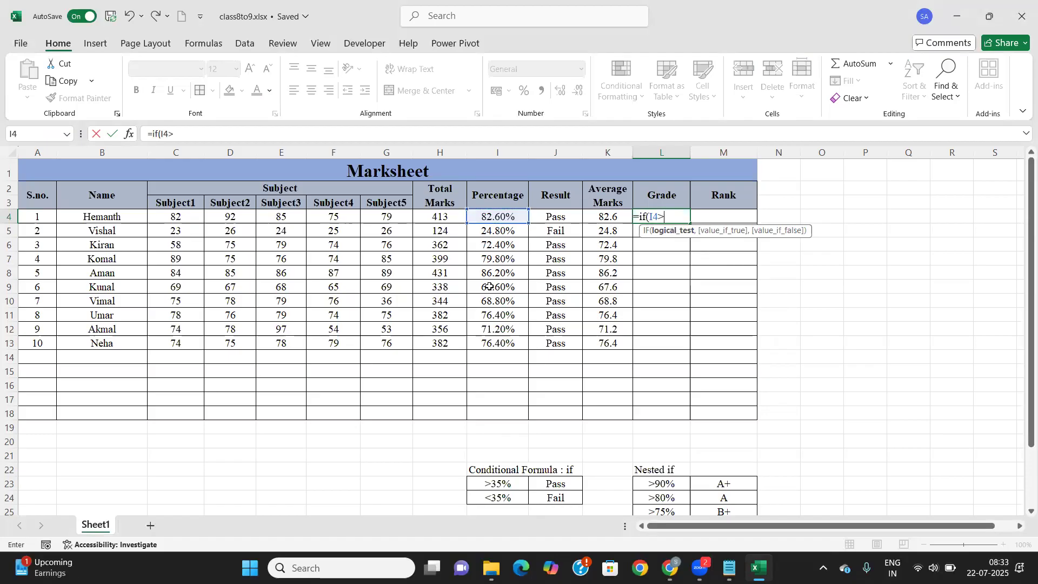
pyautogui.write('90%,')
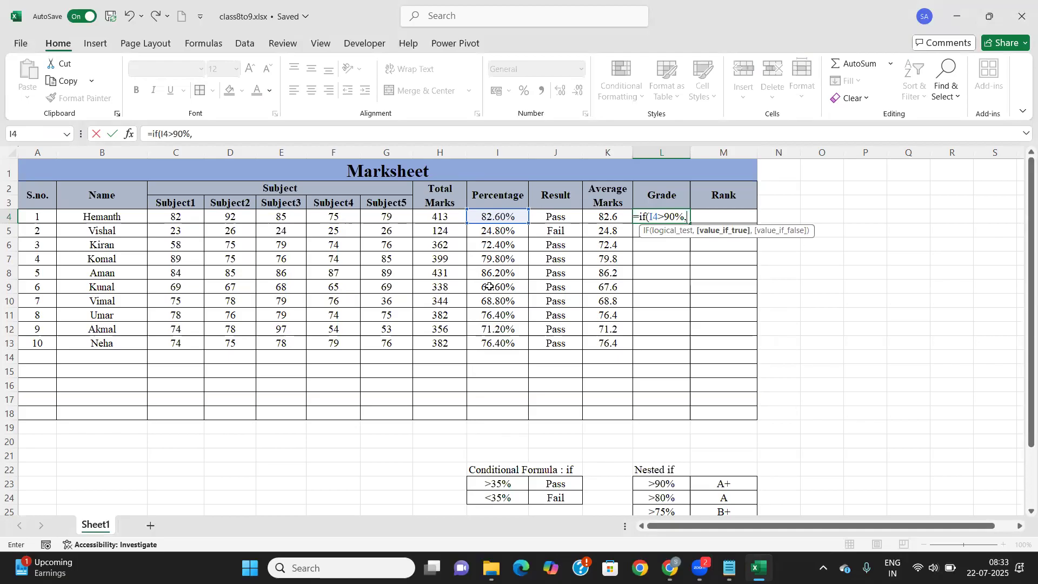
pyautogui.write('"A')
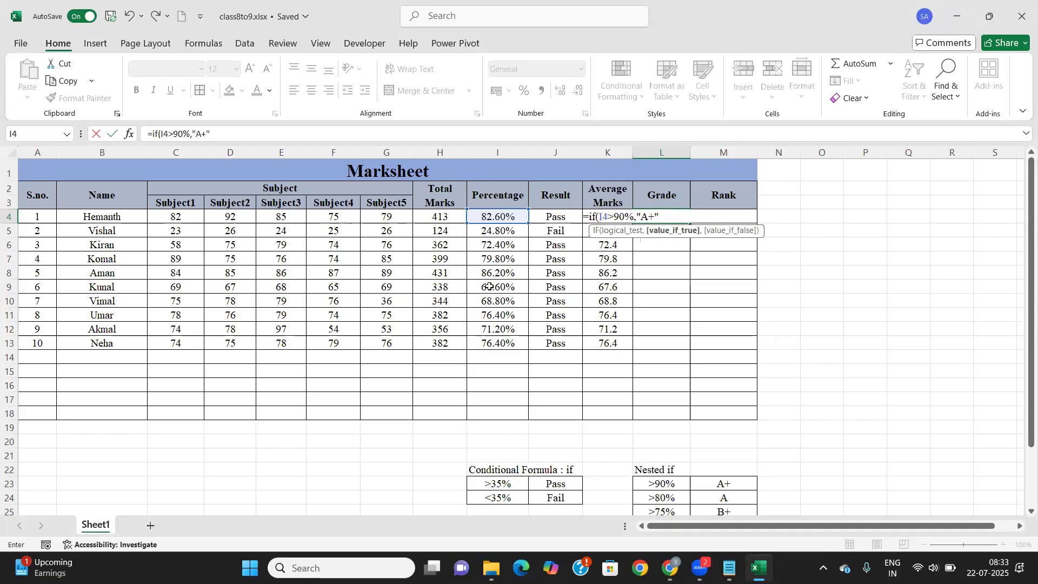
pyautogui.write('+",')
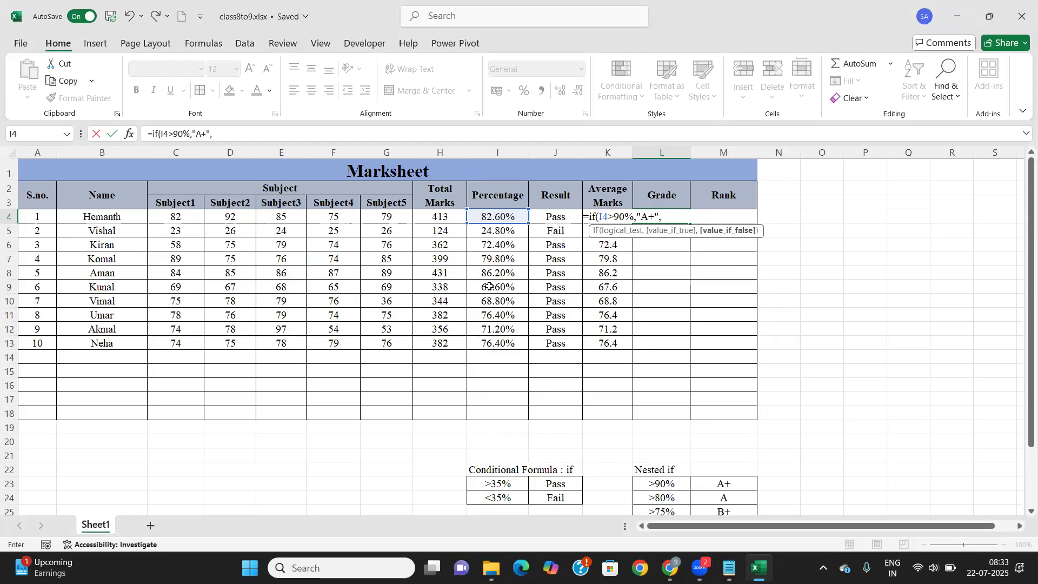
pyautogui.write('if')
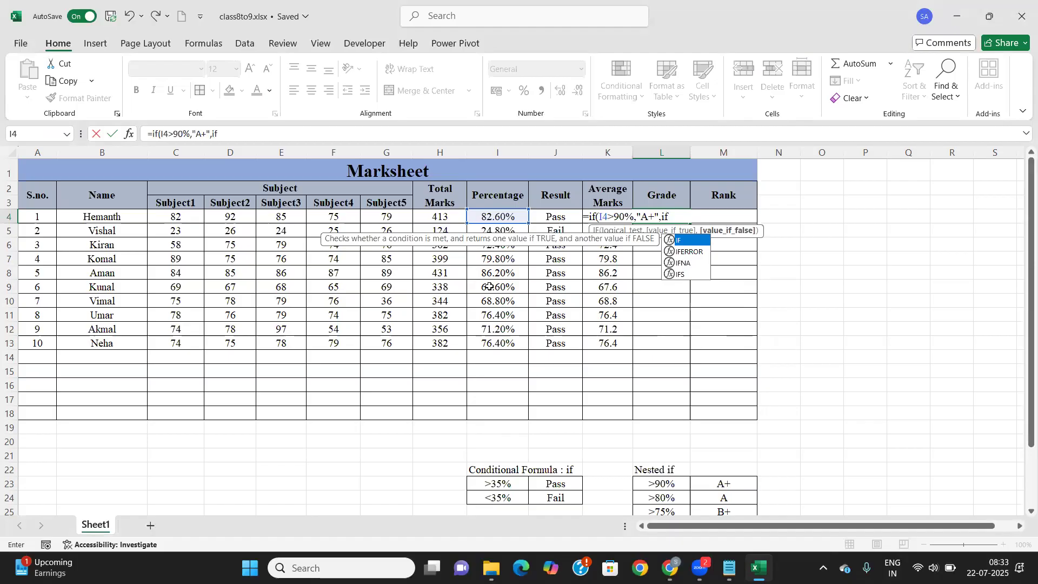
pyautogui.write('(')
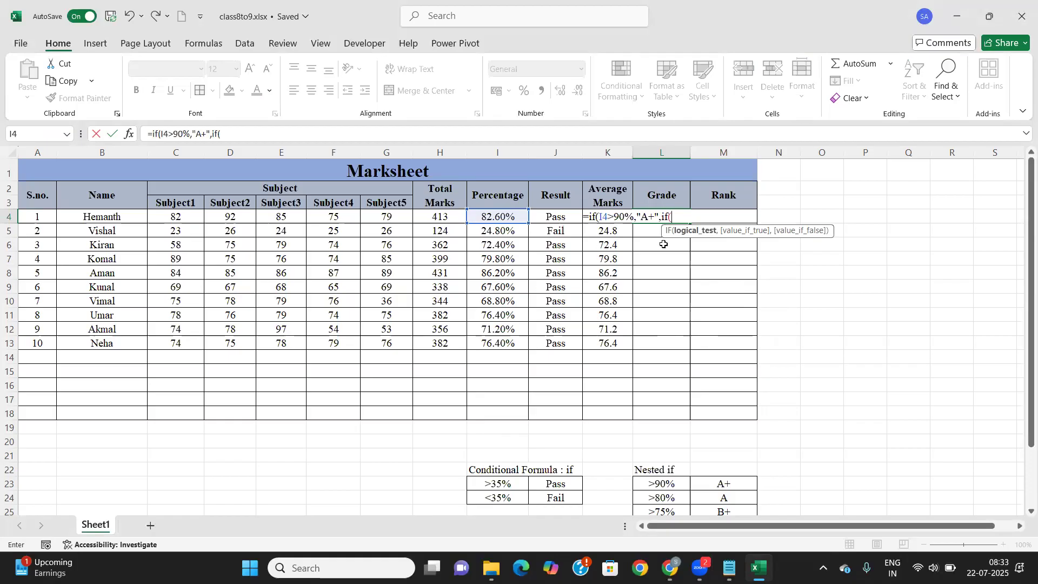
pyautogui.click(494, 216)
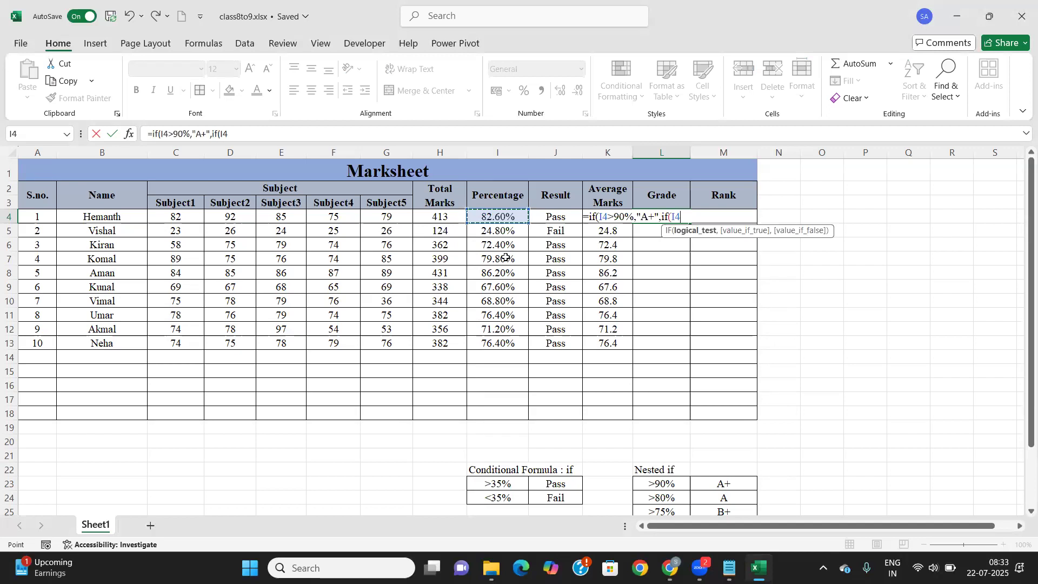
pyautogui.write('>80%,"A",')
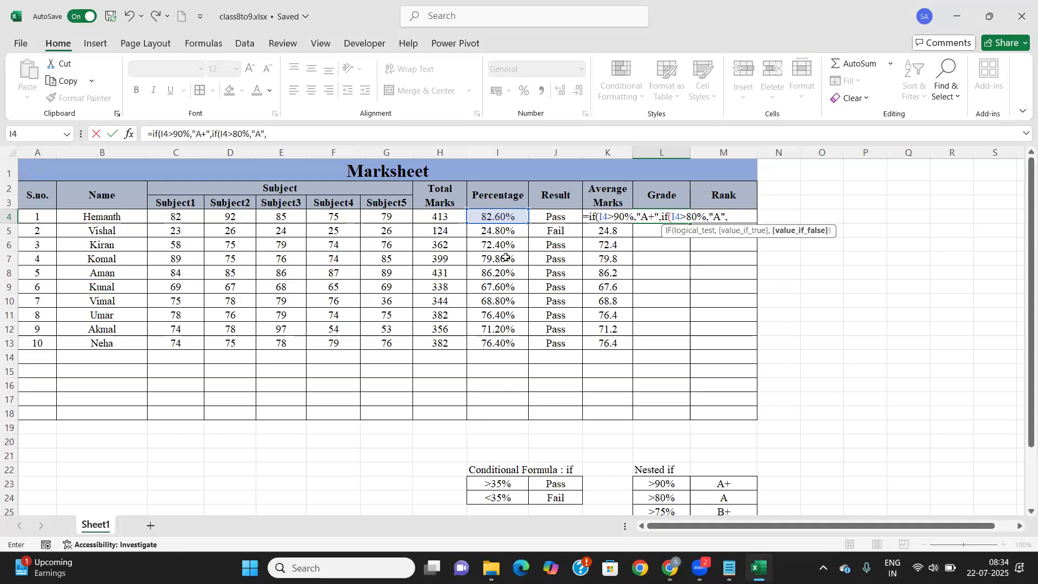
pyautogui.write('if')
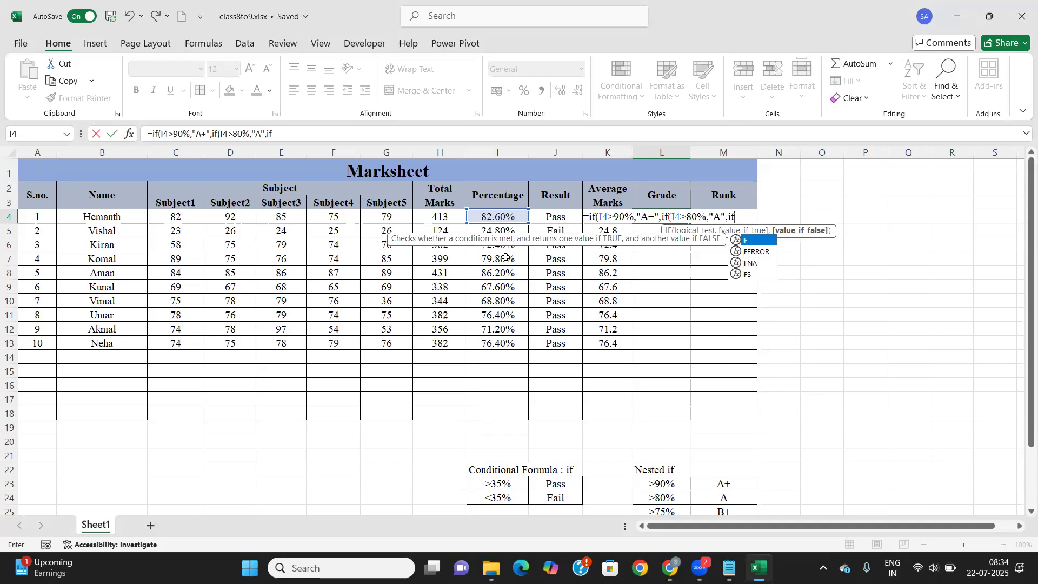
pyautogui.write('(')
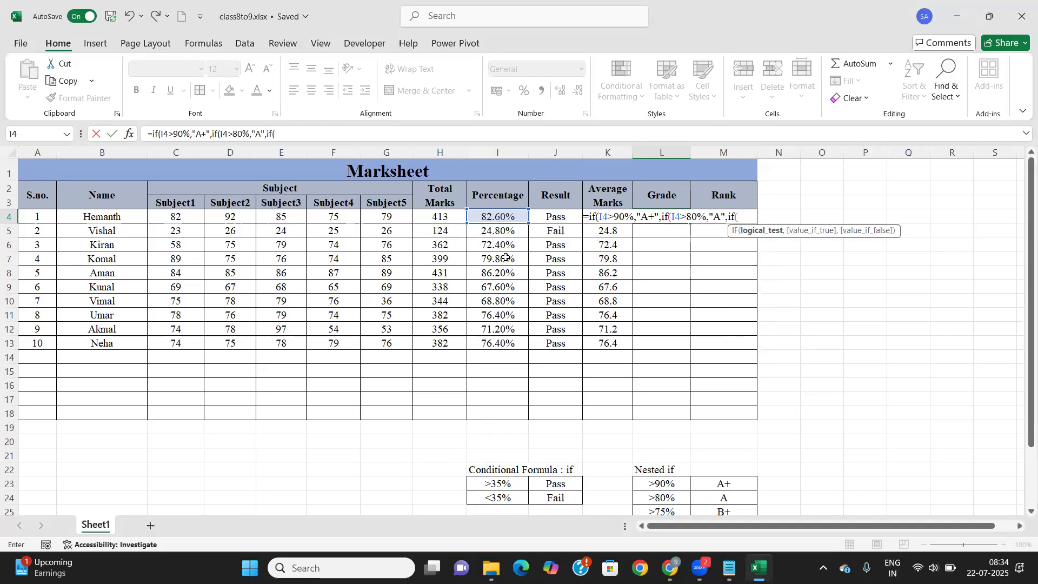
pyautogui.click(513, 216)
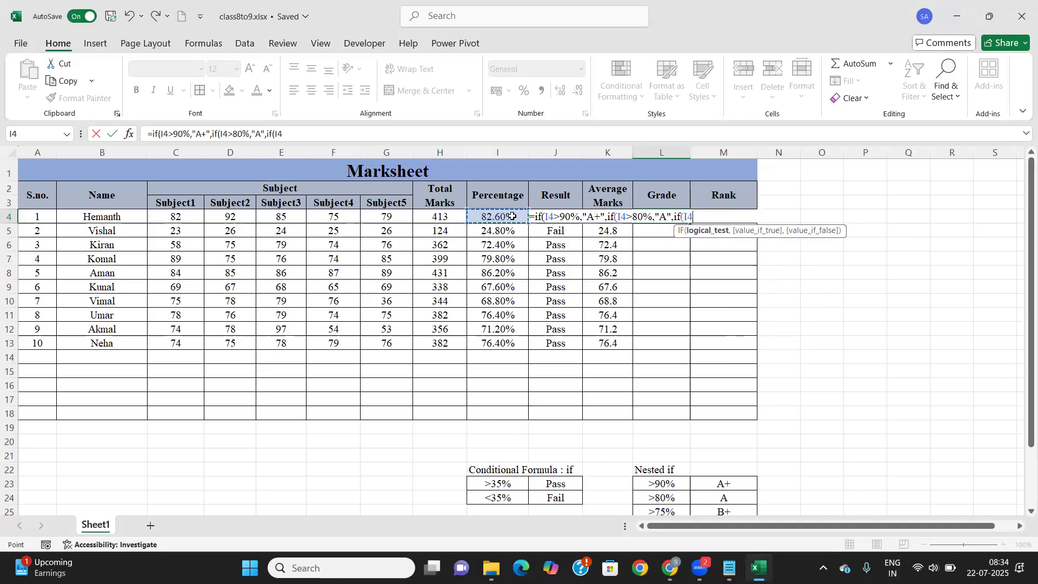
pyautogui.write('>75%,"B+",')
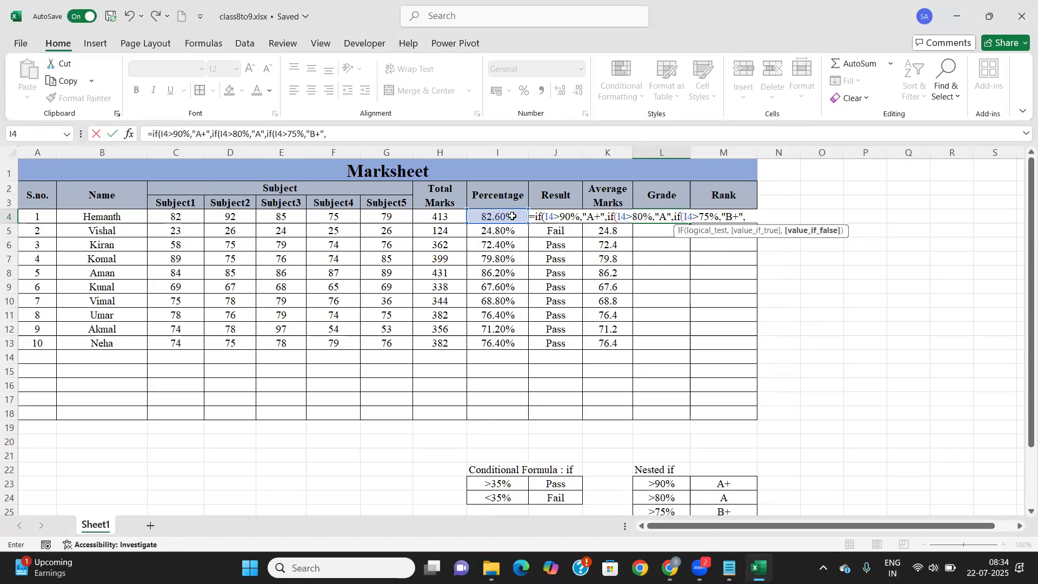
pyautogui.write('if(')
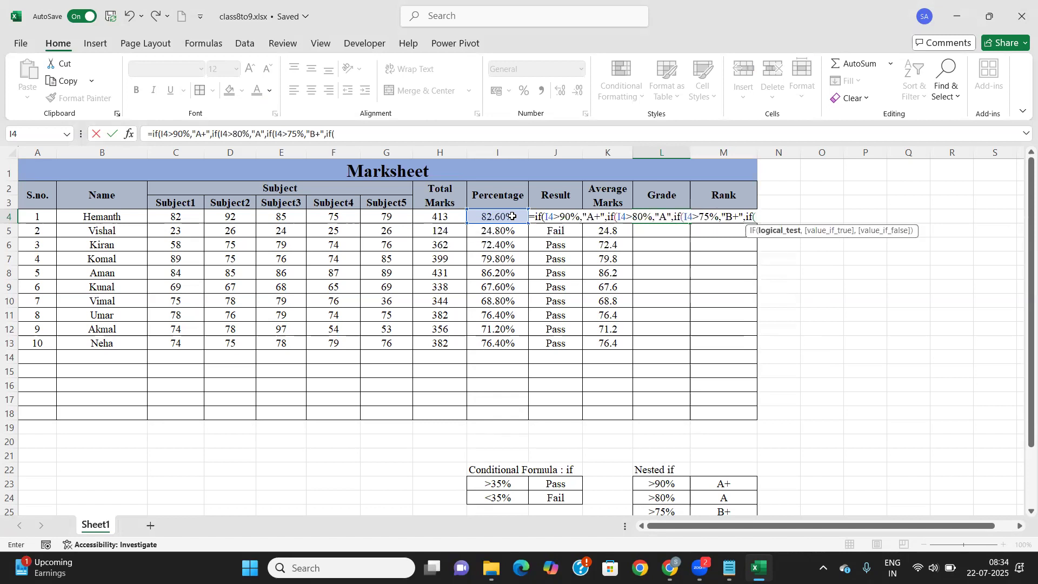
# Extend the L4 formula with I4>70% "B", >60% "C+", >50% "C", >=35% "D", else "F"
pyautogui.click(513, 217)
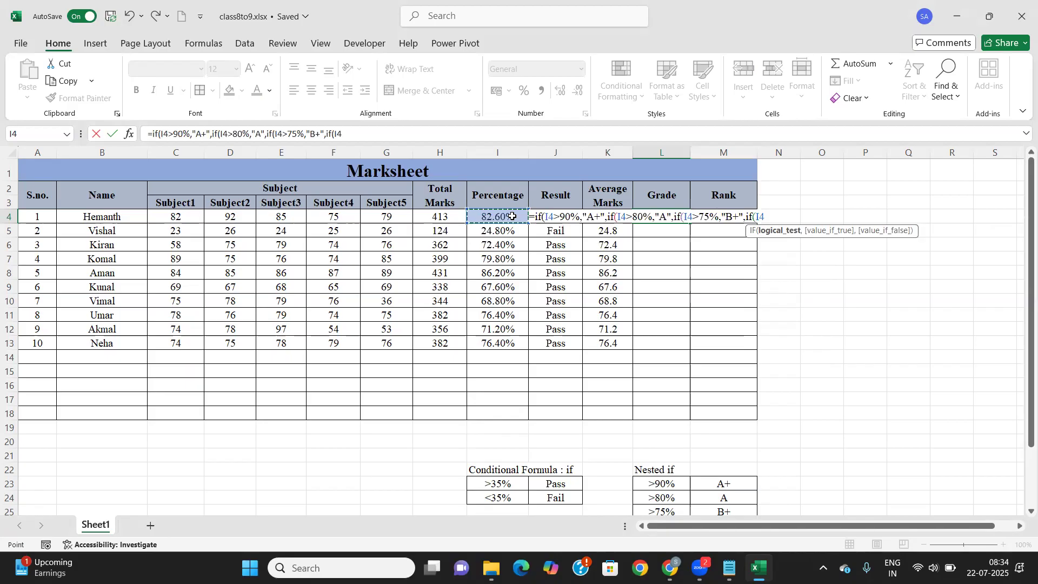
pyautogui.write('>70')
pyautogui.write('%,"')
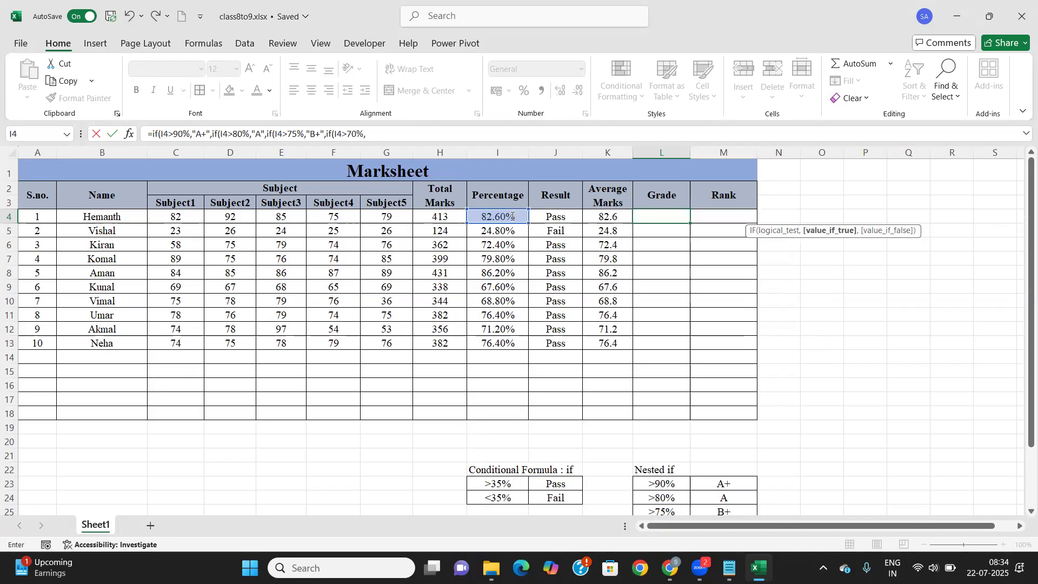
pyautogui.write('B",')
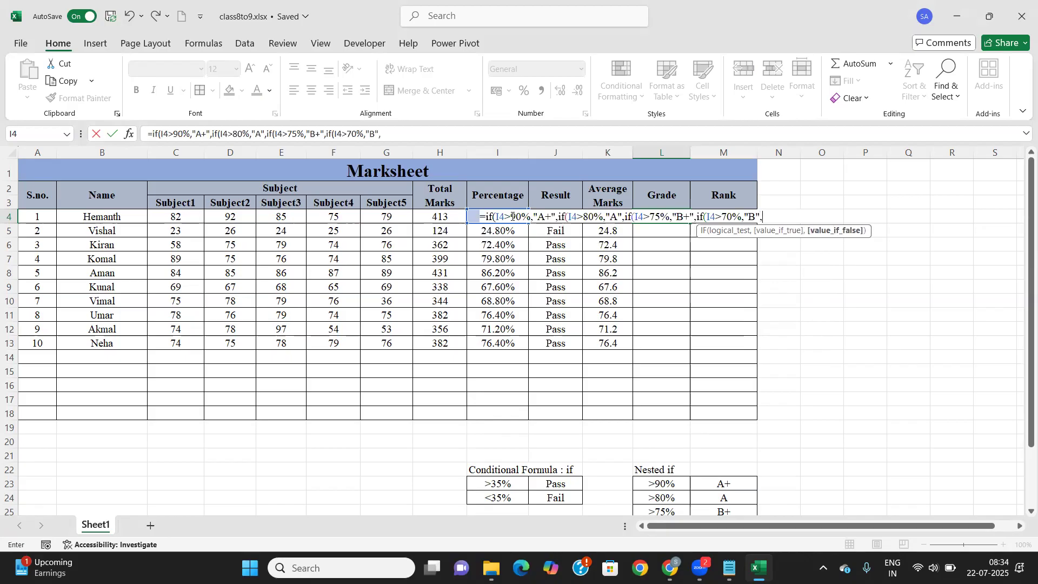
pyautogui.write('if(')
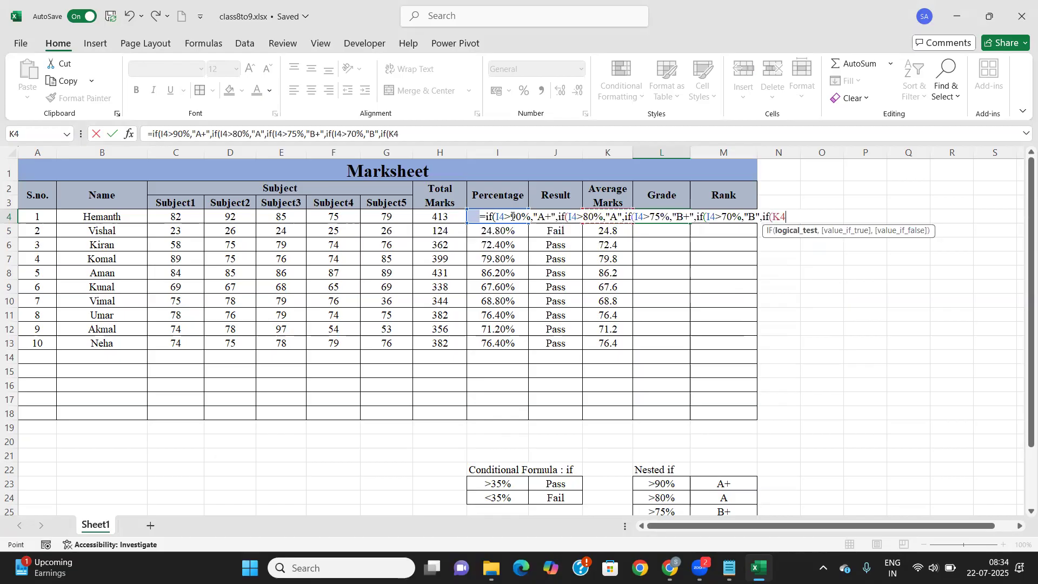
pyautogui.click(513, 217)
pyautogui.write('>60%,"')
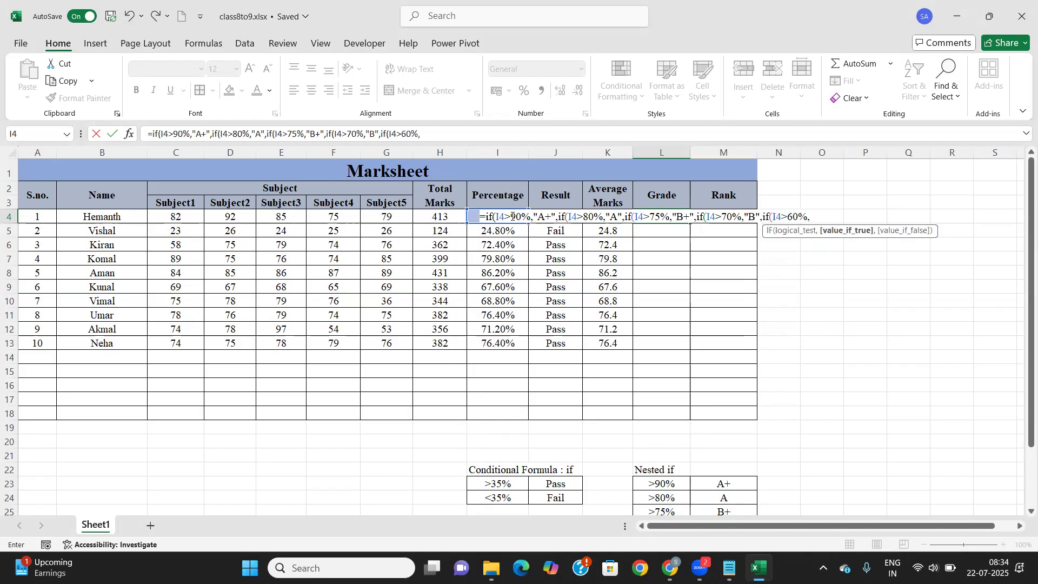
pyautogui.write('C+",')
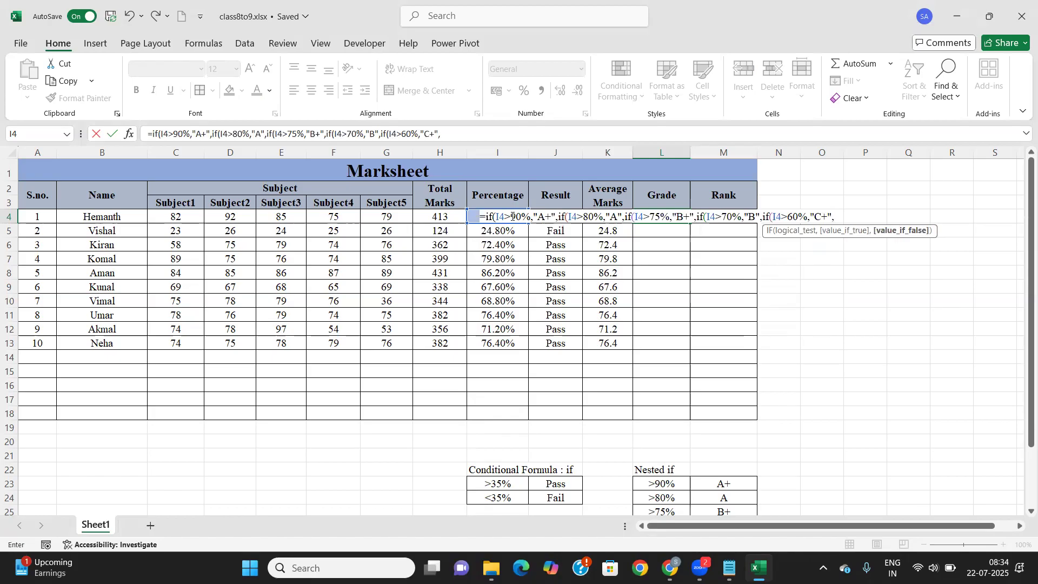
pyautogui.write('if(')
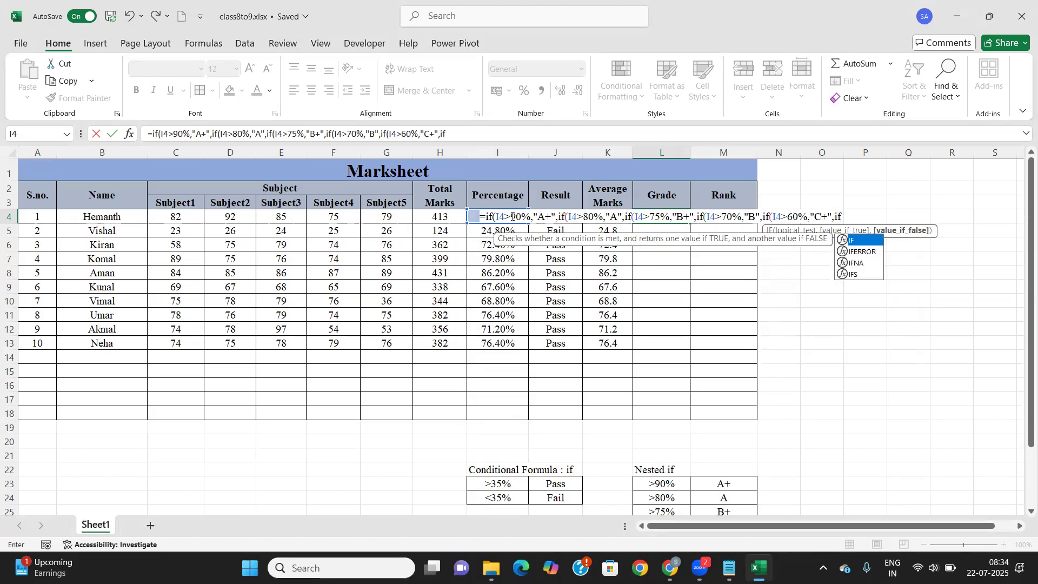
pyautogui.click(512, 217)
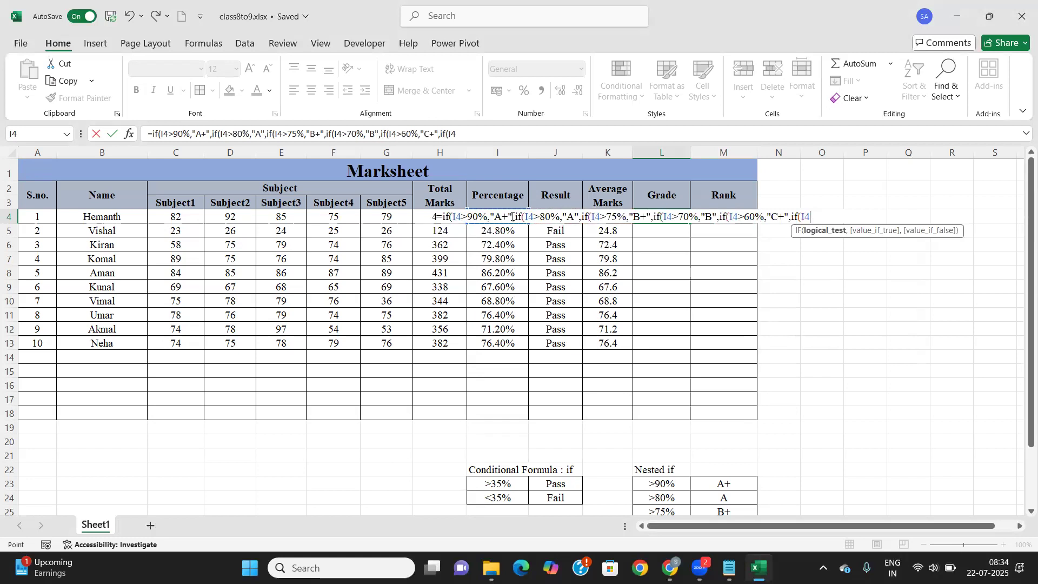
pyautogui.write('>50%,"')
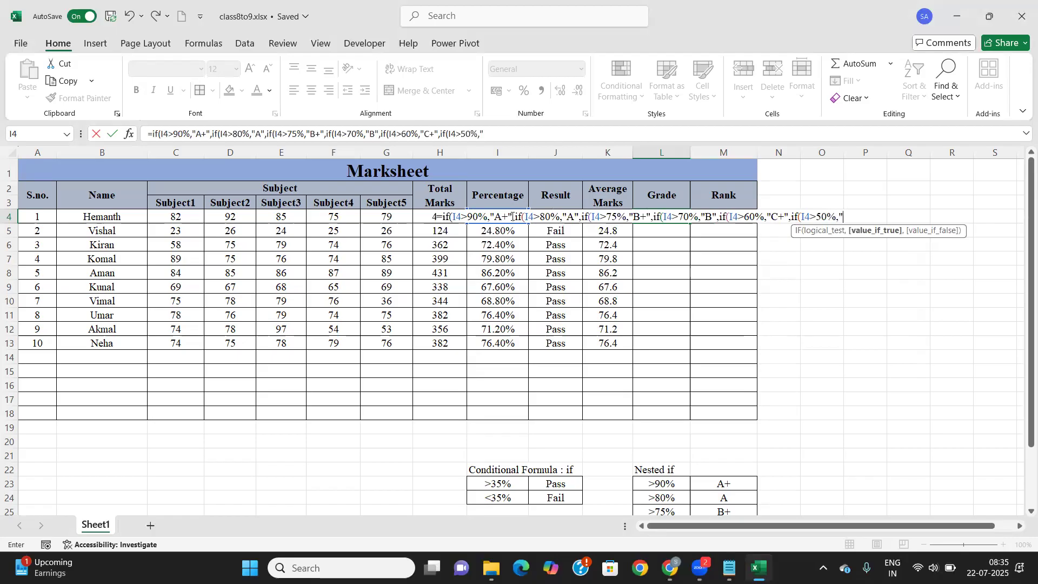
pyautogui.write('C",')
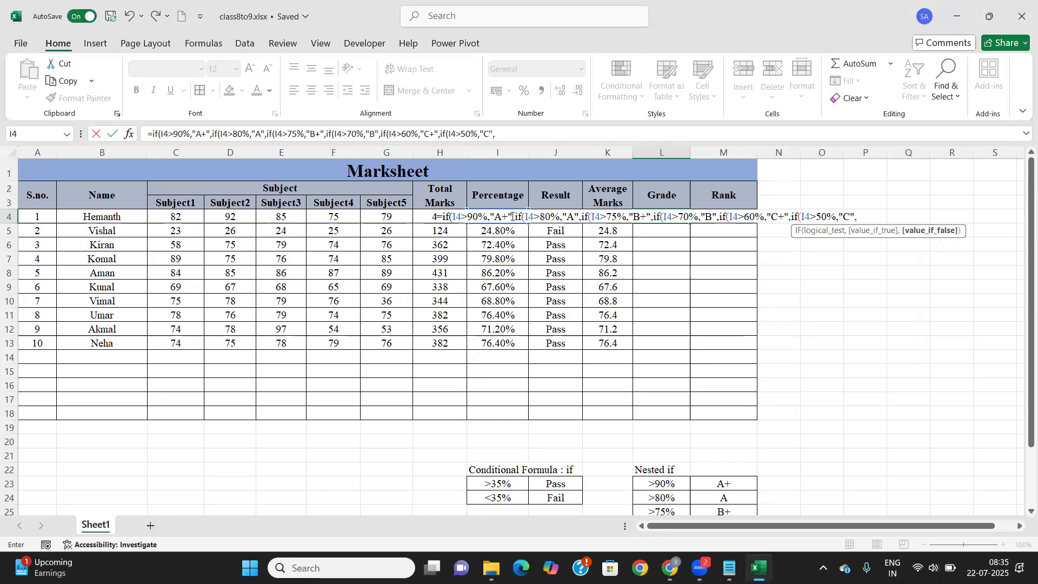
pyautogui.write('if')
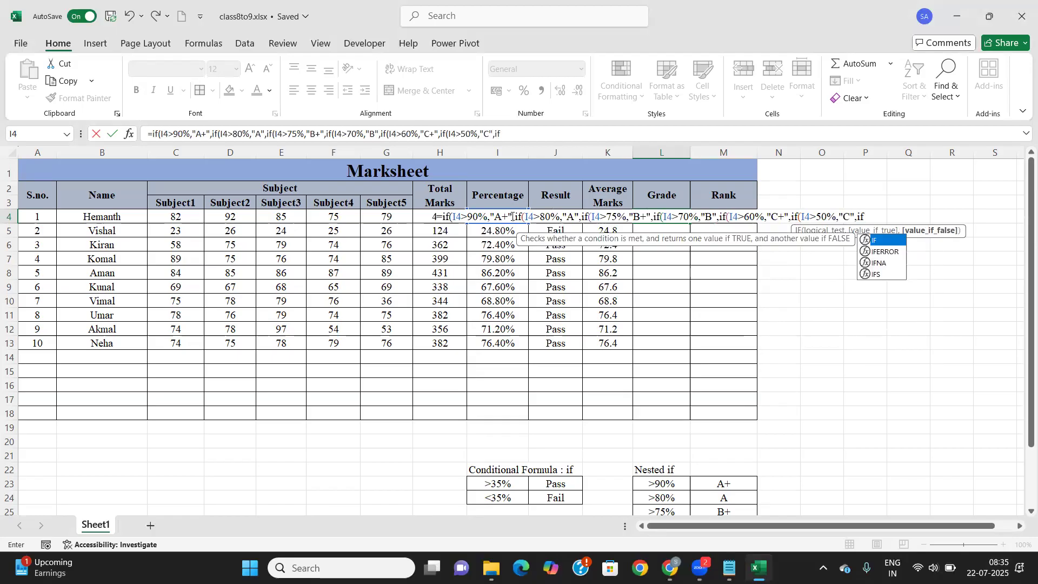
pyautogui.write('(')
pyautogui.click(513, 216)
pyautogui.write('>')
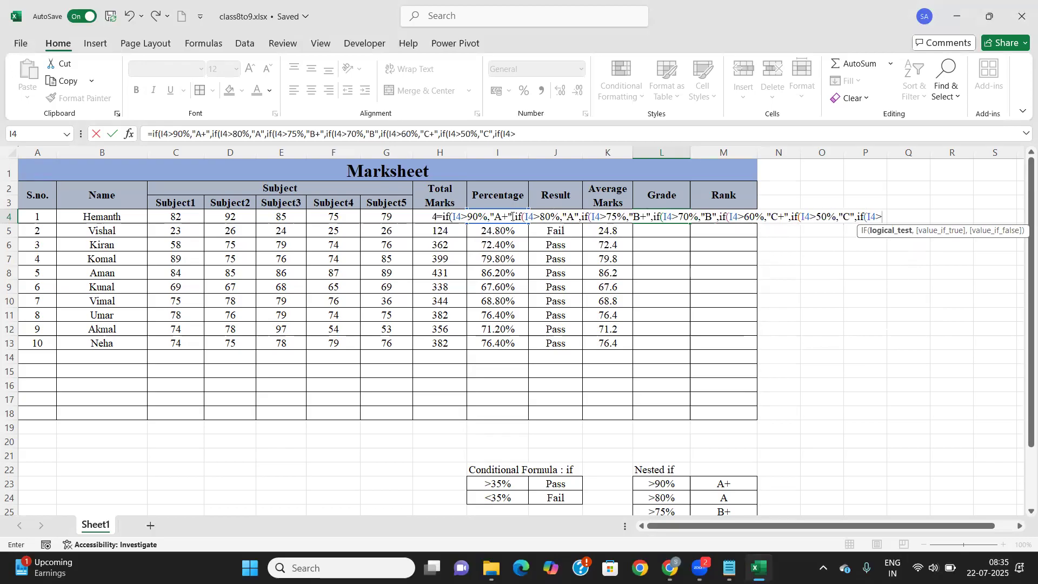
pyautogui.write('=35')
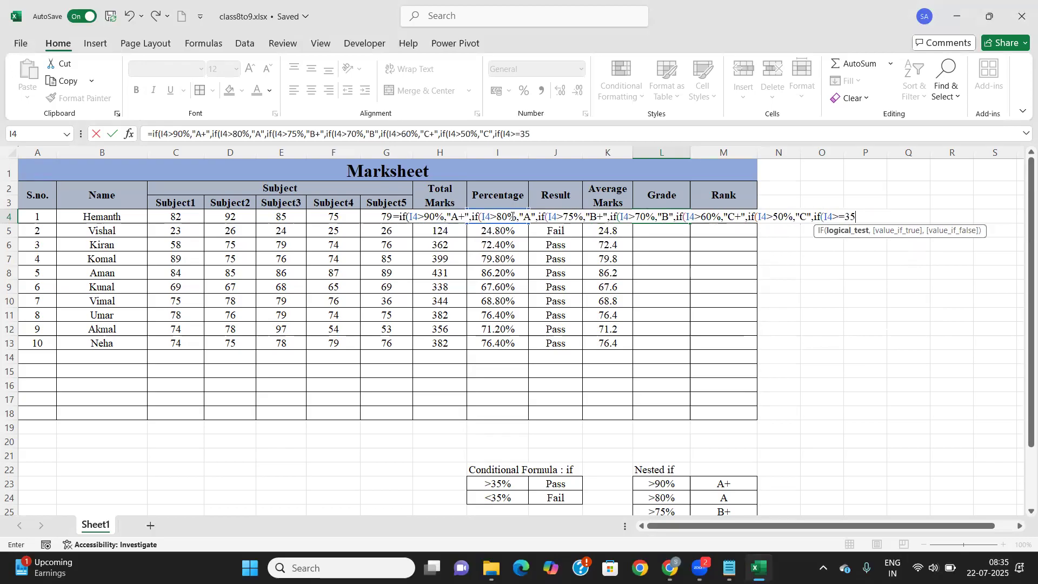
pyautogui.write('%,')
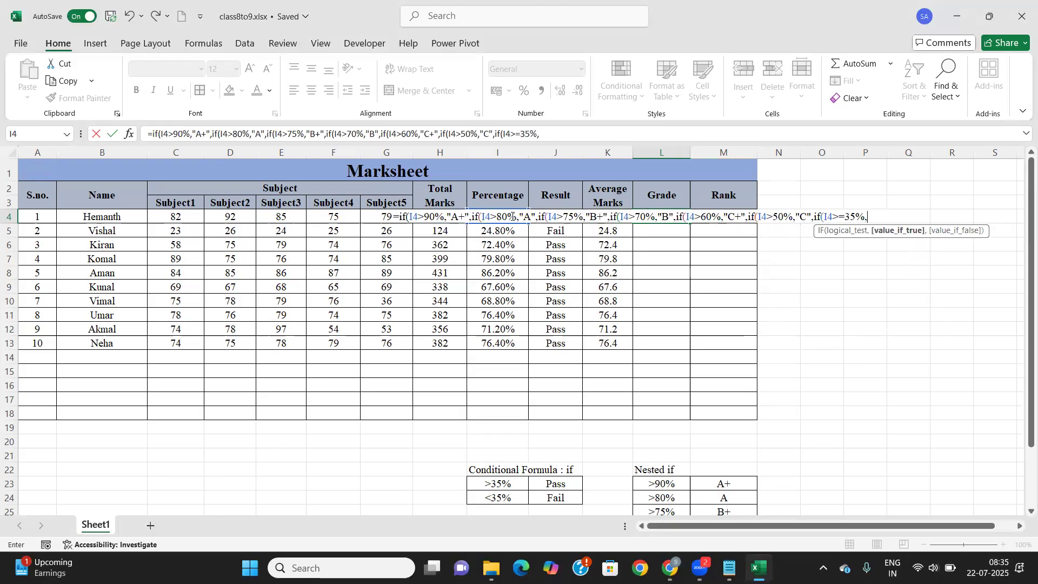
pyautogui.write('"D",')
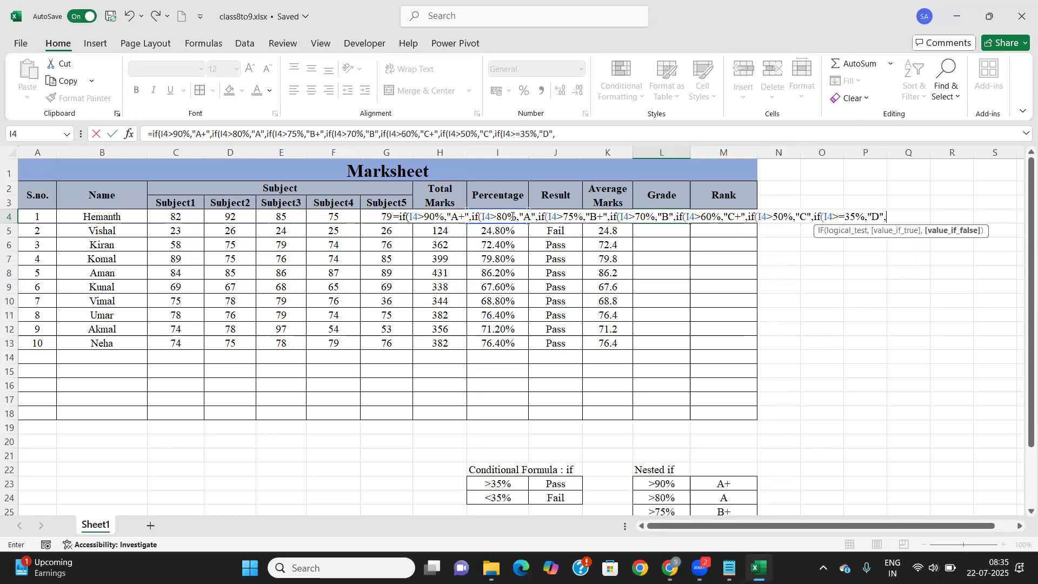
pyautogui.write('"F"')
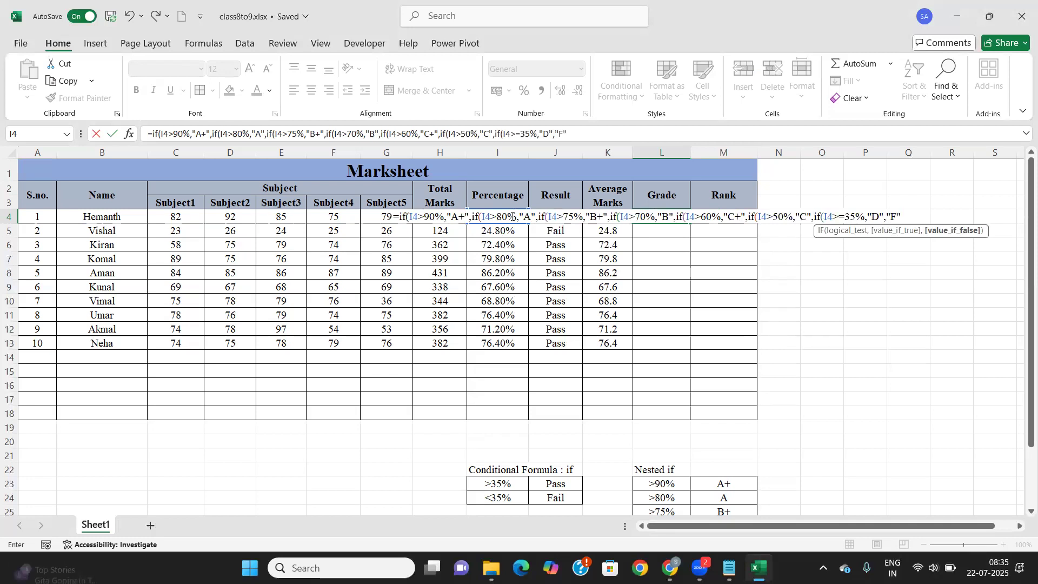
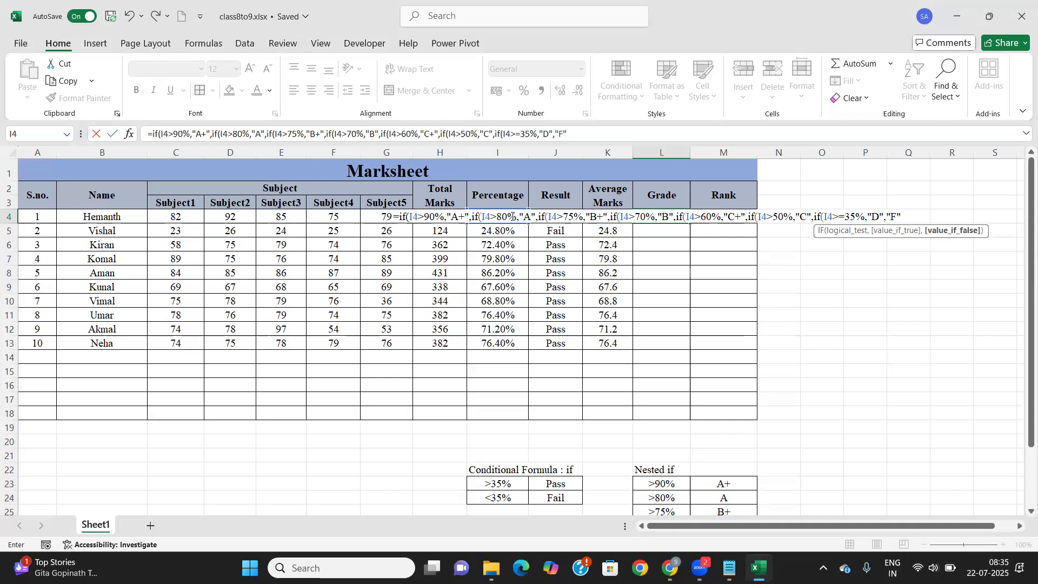
# Close the nested IF formula in L4 and accept Excel's correction, so L4 shows grade A
pyautogui.write('))')
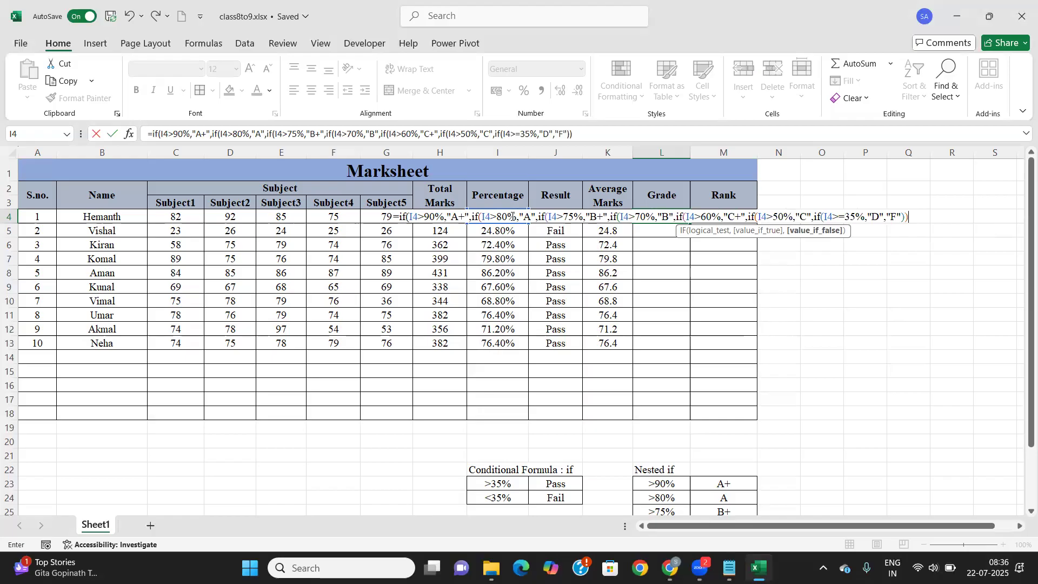
pyautogui.write(')))))')
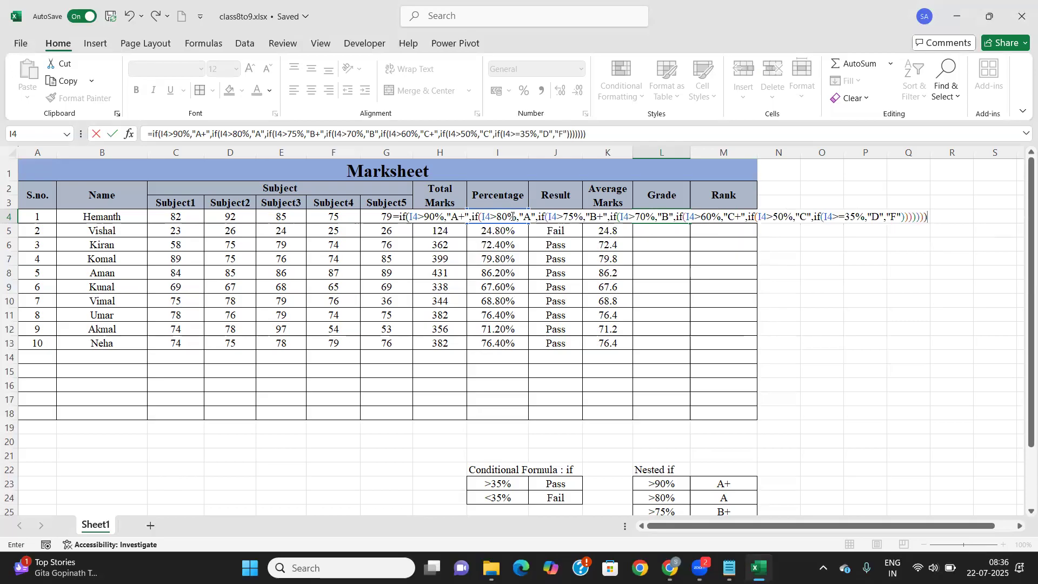
pyautogui.press('BackSpace')
pyautogui.press('Return')
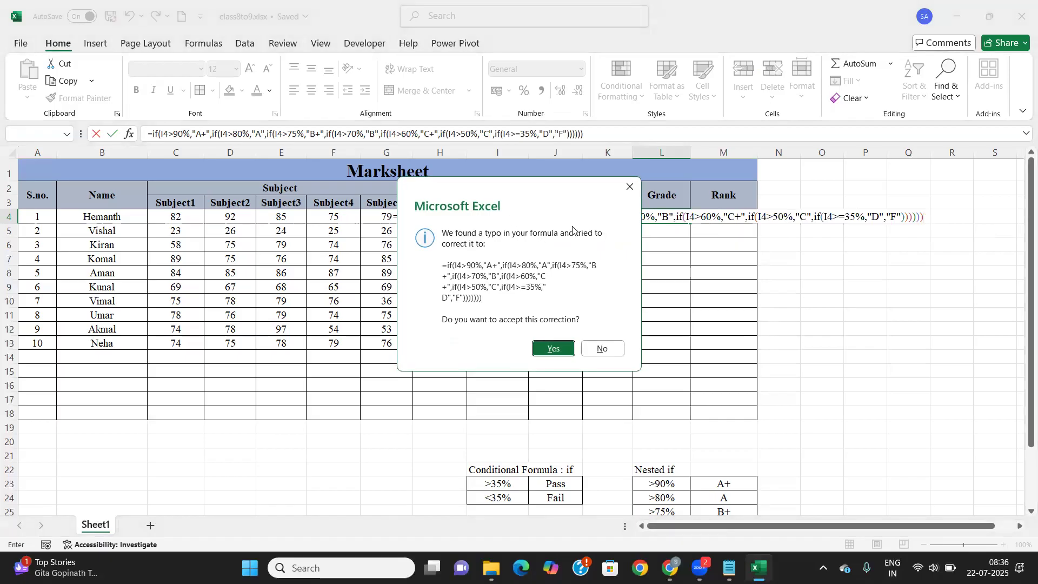
pyautogui.click(630, 187)
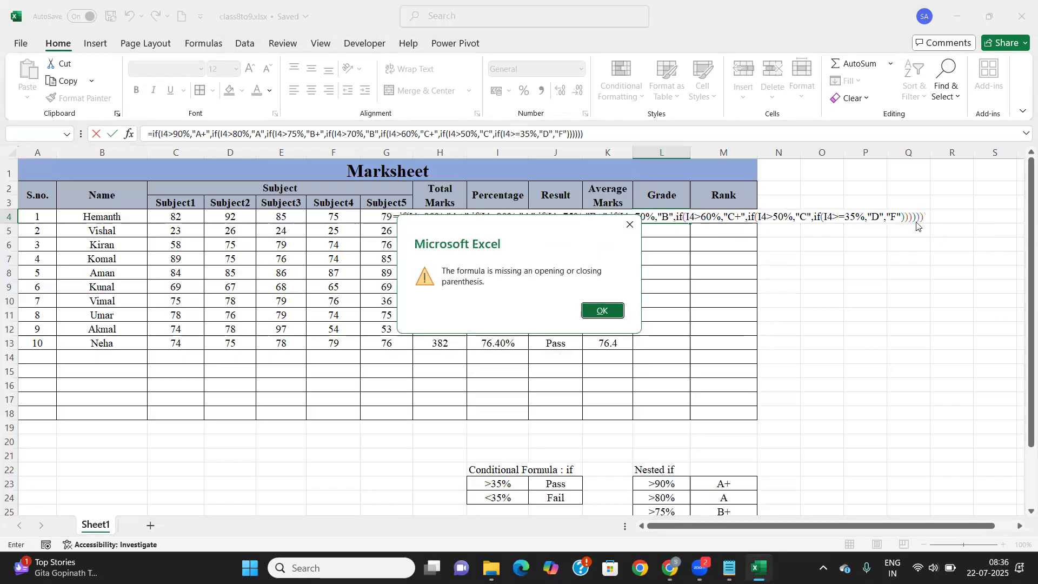
pyautogui.click(602, 310)
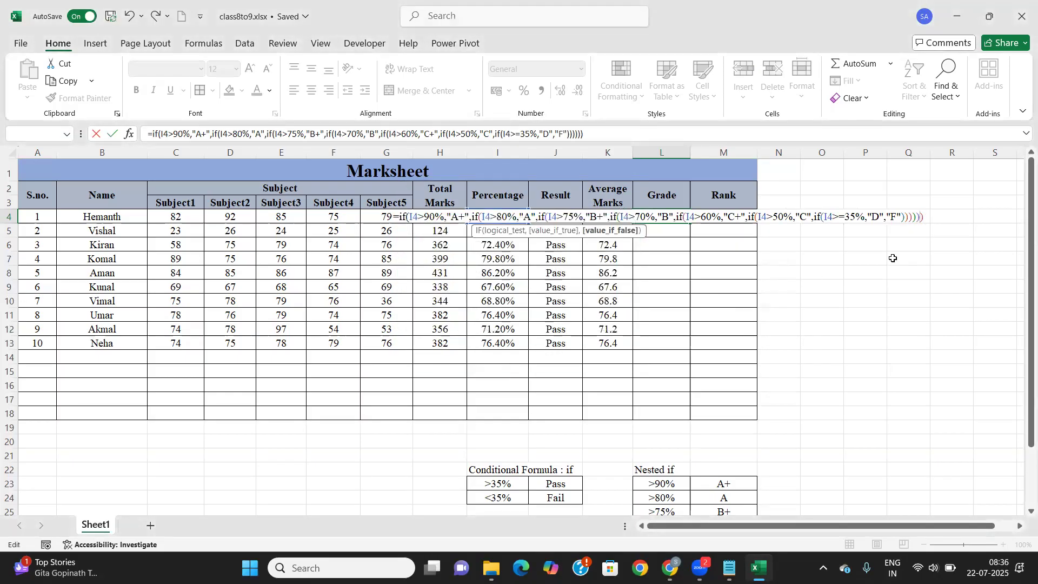
pyautogui.press('Return')
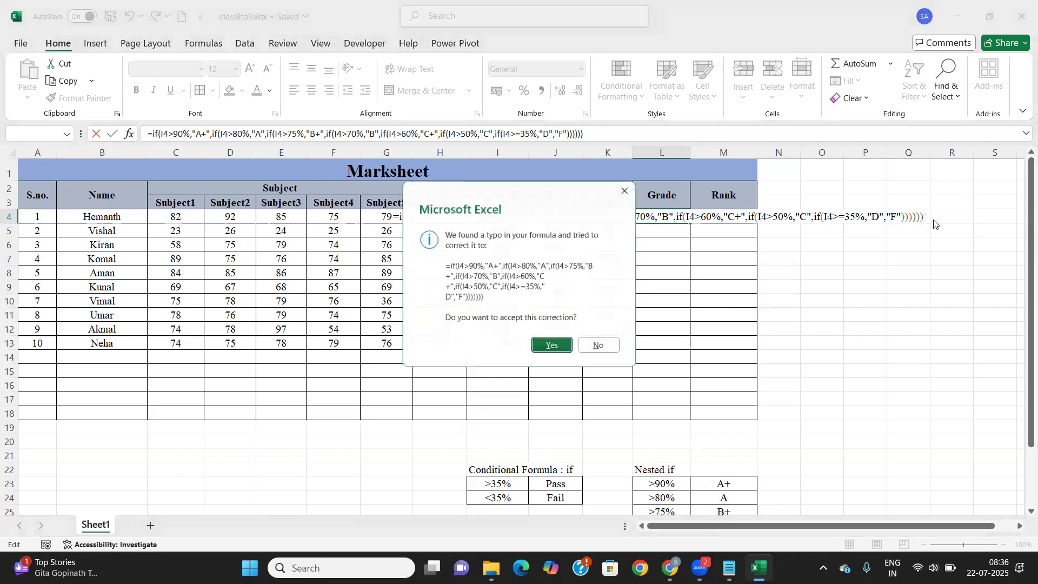
pyautogui.click(565, 349)
pyautogui.click(676, 219)
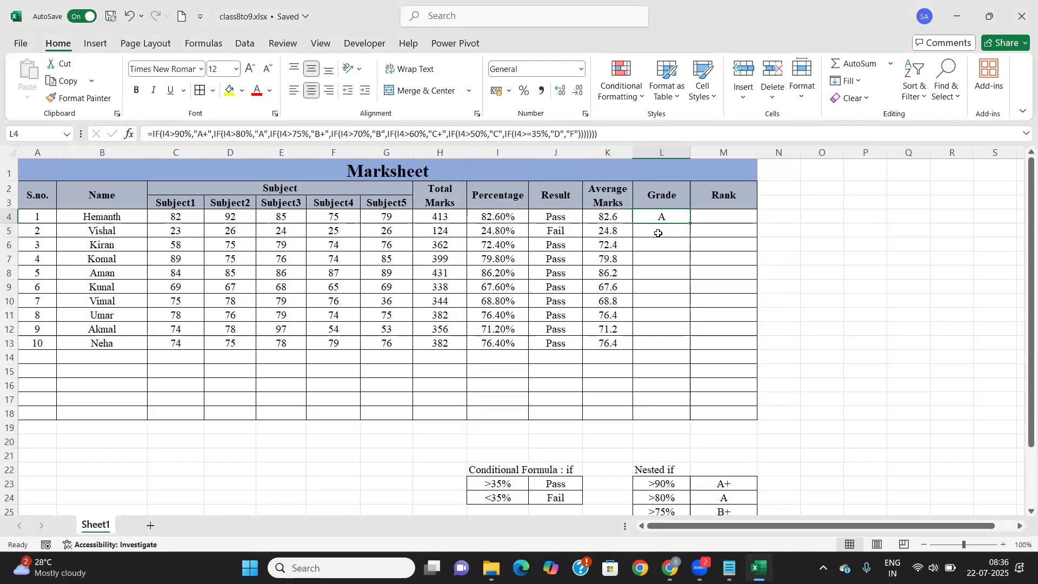
# Copy the L4 grade formula down to L13 and check the copies in L5, L6 and L7
pyautogui.doubleClick(694, 222)
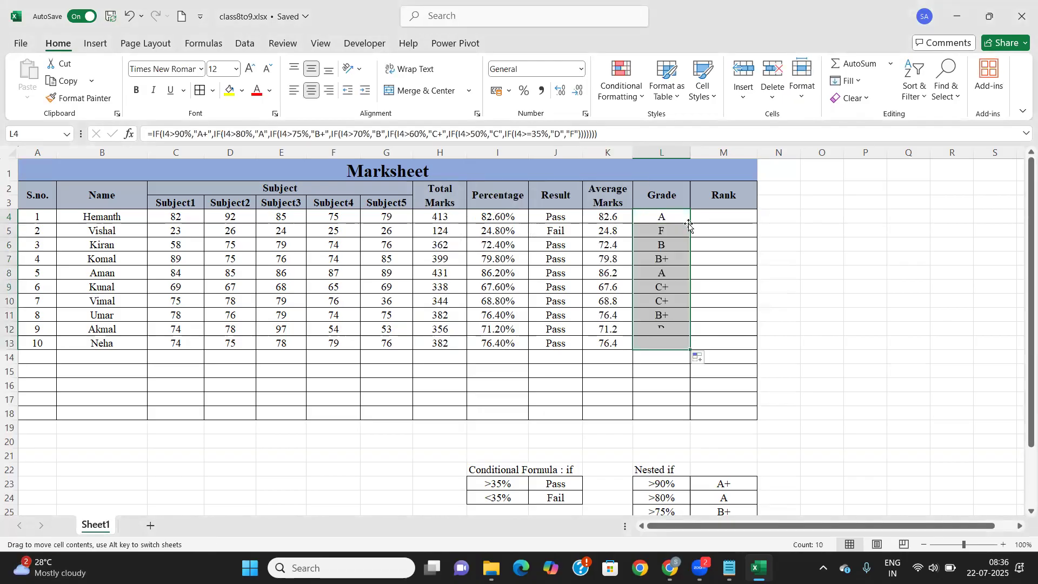
pyautogui.click(661, 234)
pyautogui.click(663, 246)
pyautogui.click(664, 256)
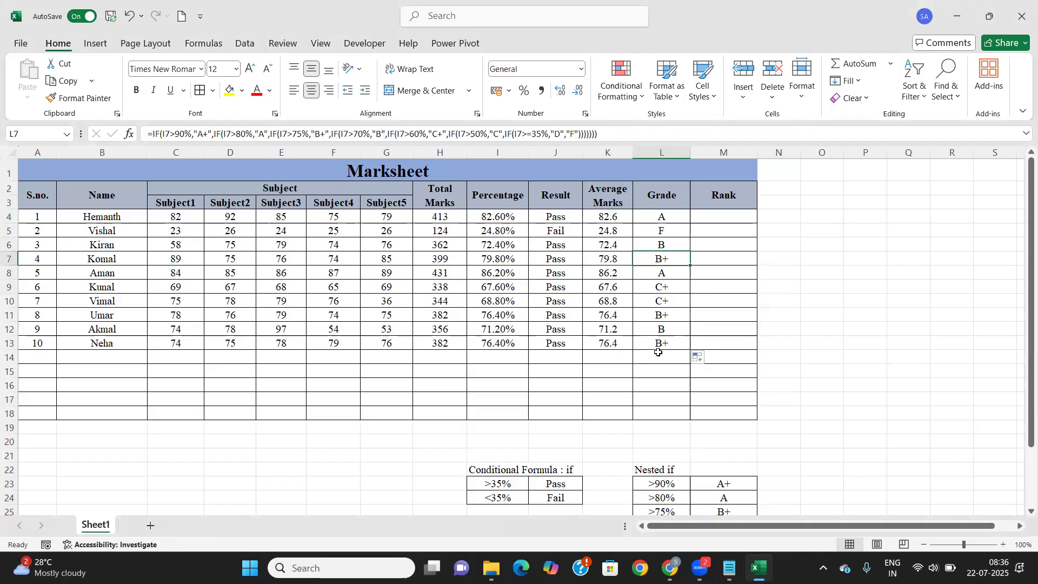
pyautogui.click(672, 217)
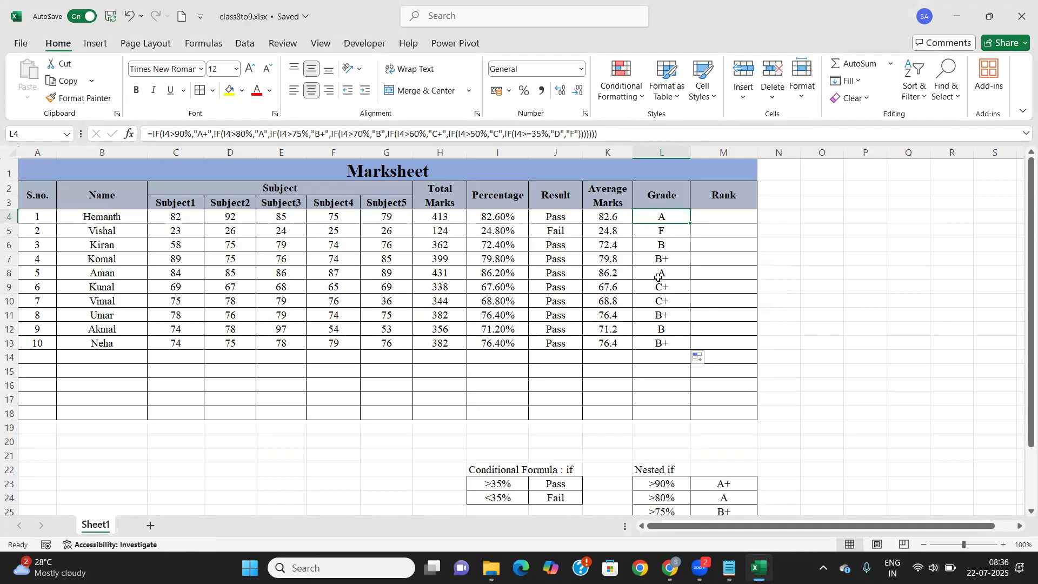
pyautogui.scroll(-5, 700, 325)
pyautogui.scroll(5, 714, 327)
pyautogui.click(724, 215)
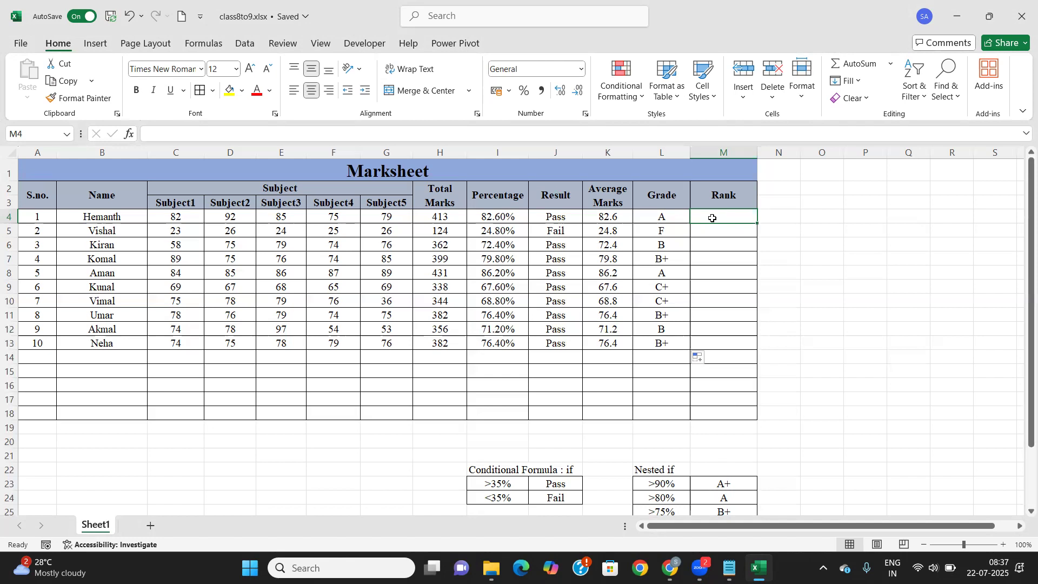
# Enter =RANK(I4,$I$4:$I$13) in M4 to rank the first student's percentage
pyautogui.write('=rank')
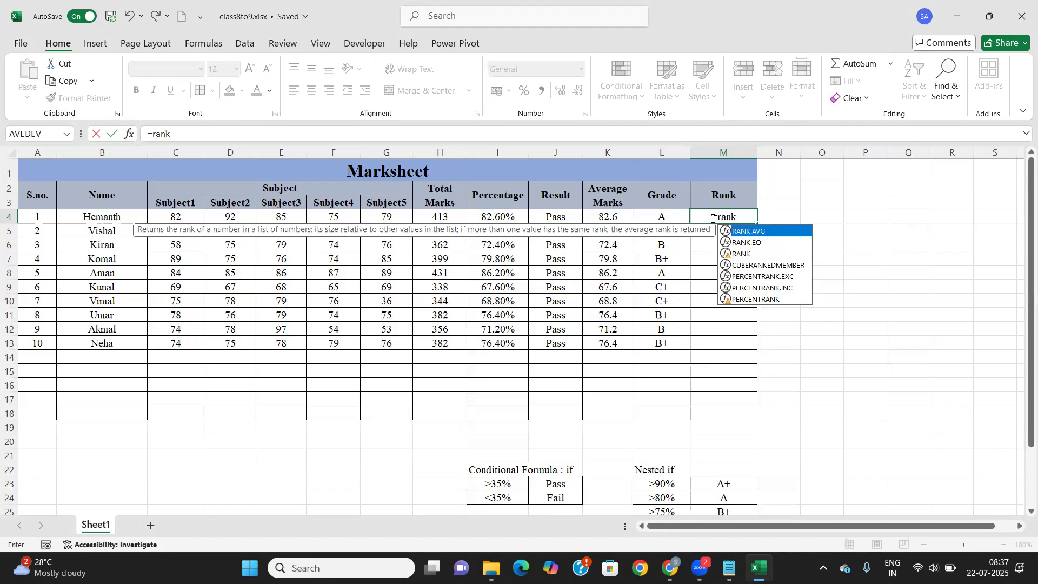
pyautogui.write('(')
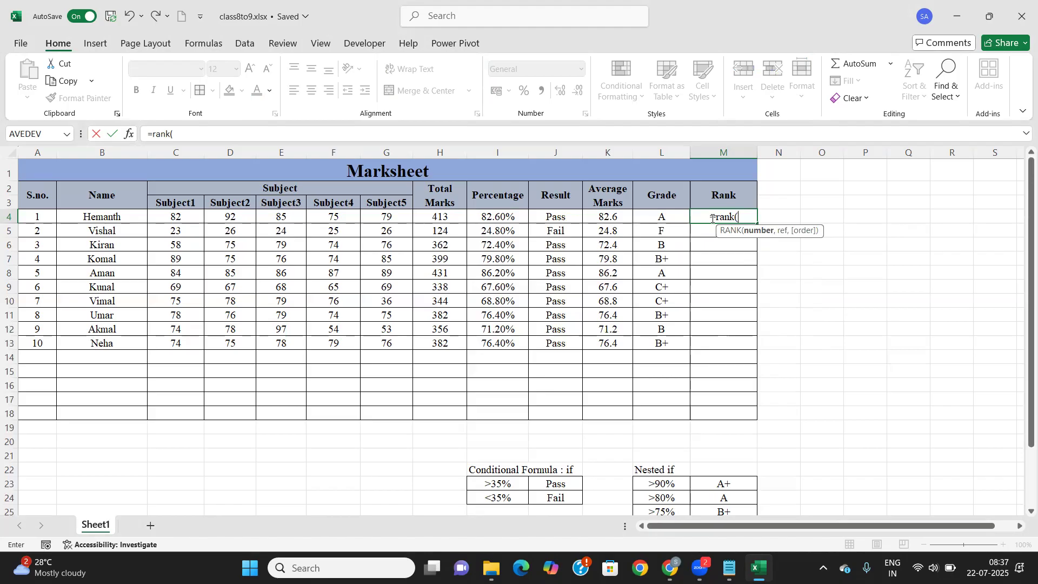
pyautogui.click(484, 214)
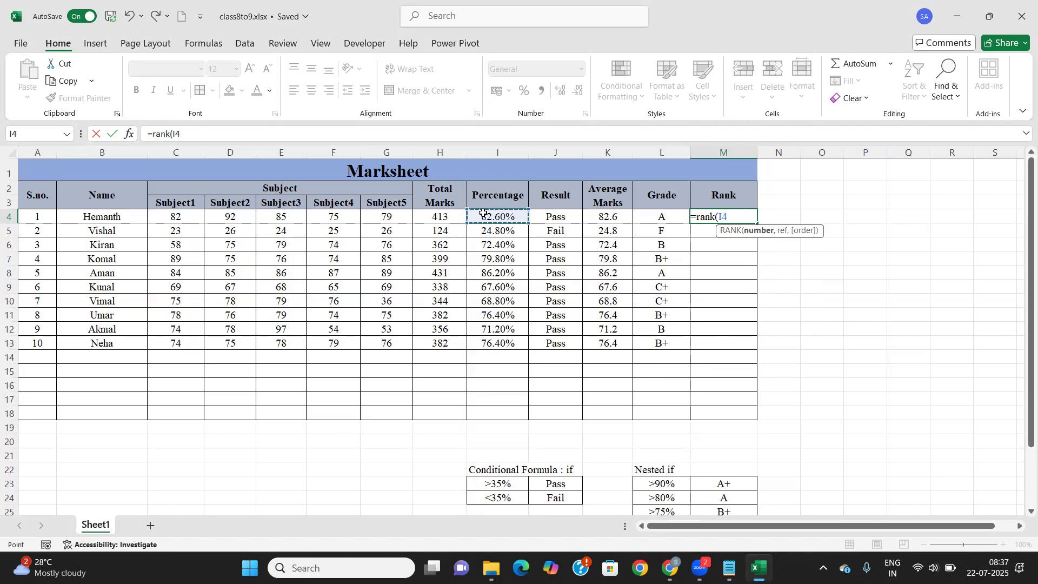
pyautogui.write(',')
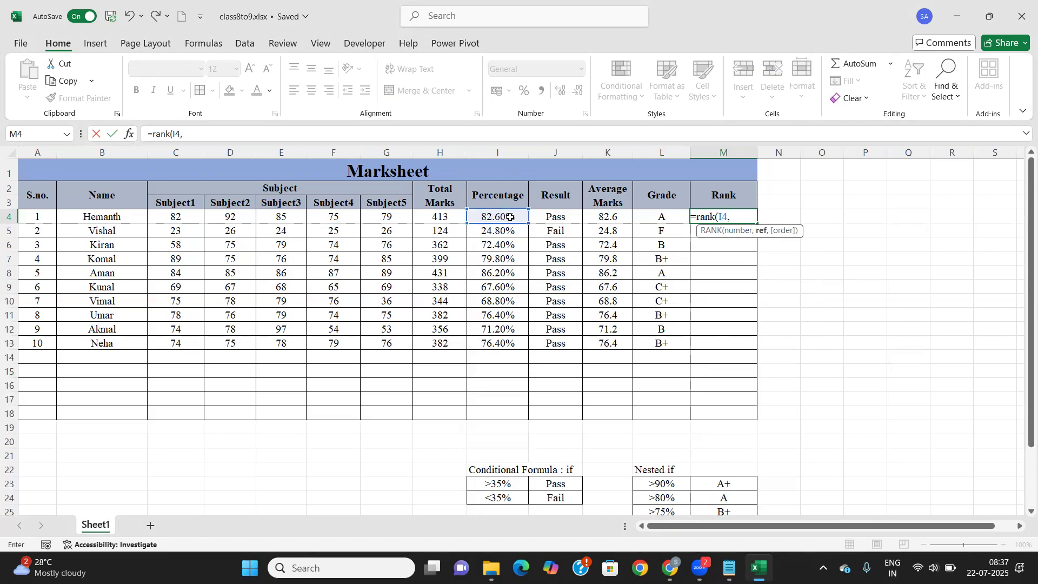
pyautogui.moveTo(513, 213); pyautogui.dragTo(509, 344)
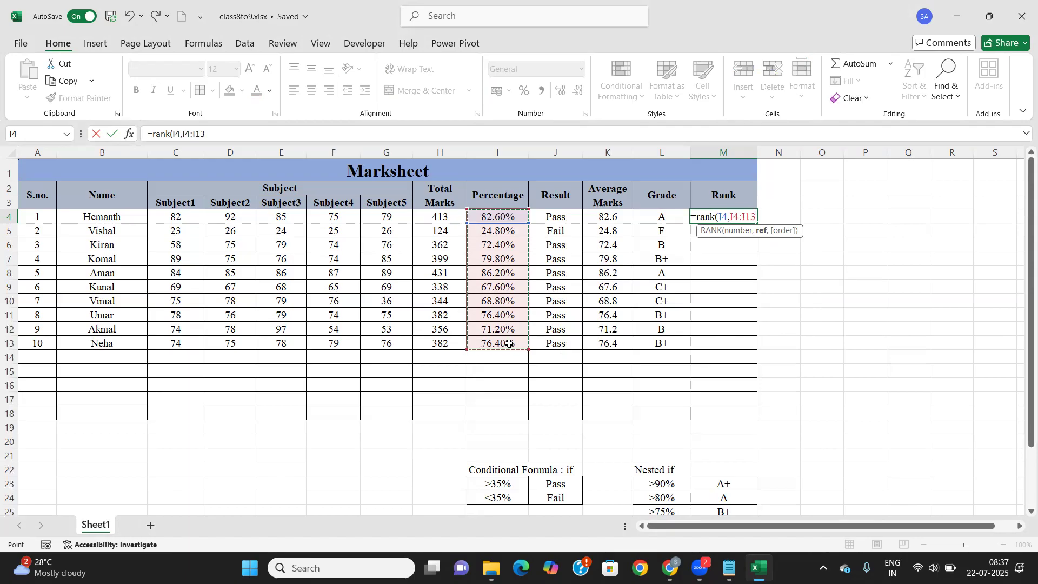
pyautogui.press('F4')
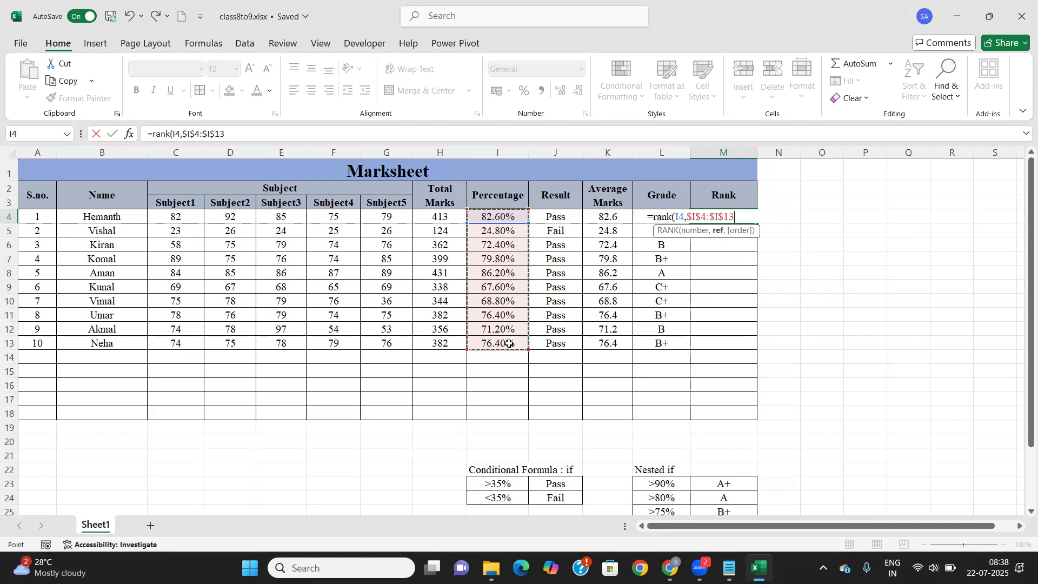
pyautogui.write(')')
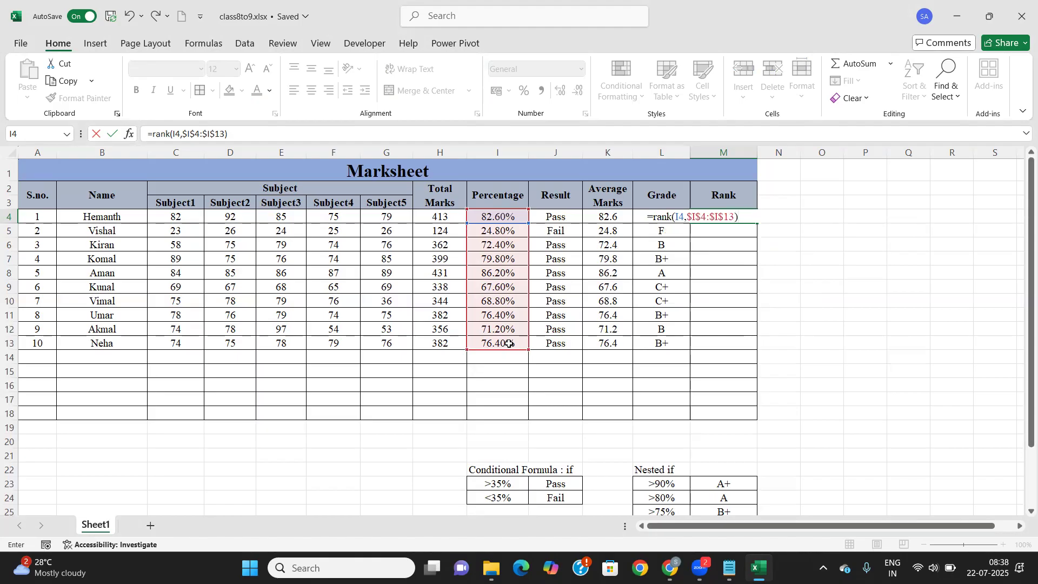
pyautogui.press('Return')
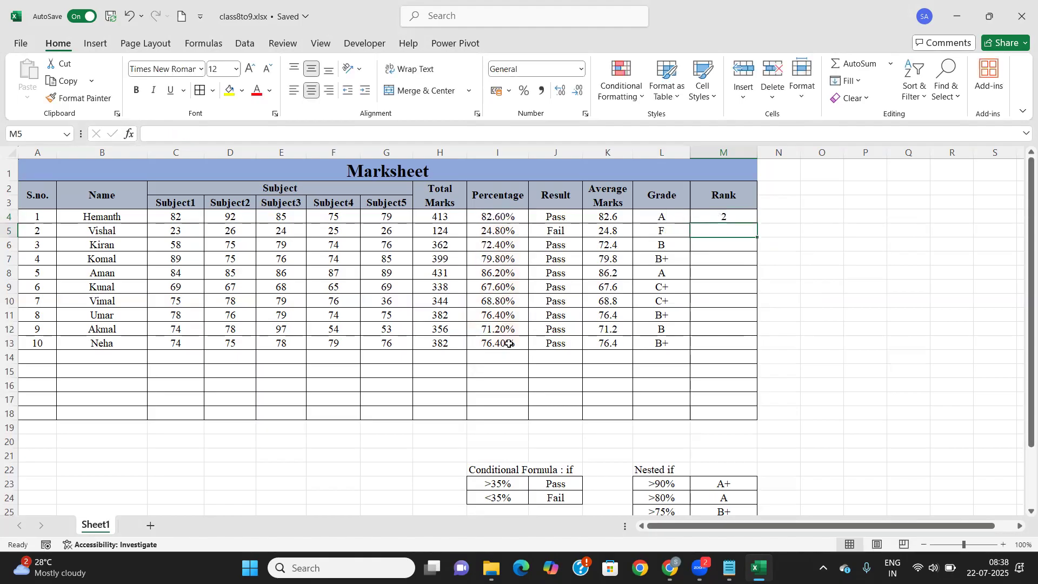
# Fill the rank formula down to M13 and check the copies in M5, M8 and M13
pyautogui.click(745, 213)
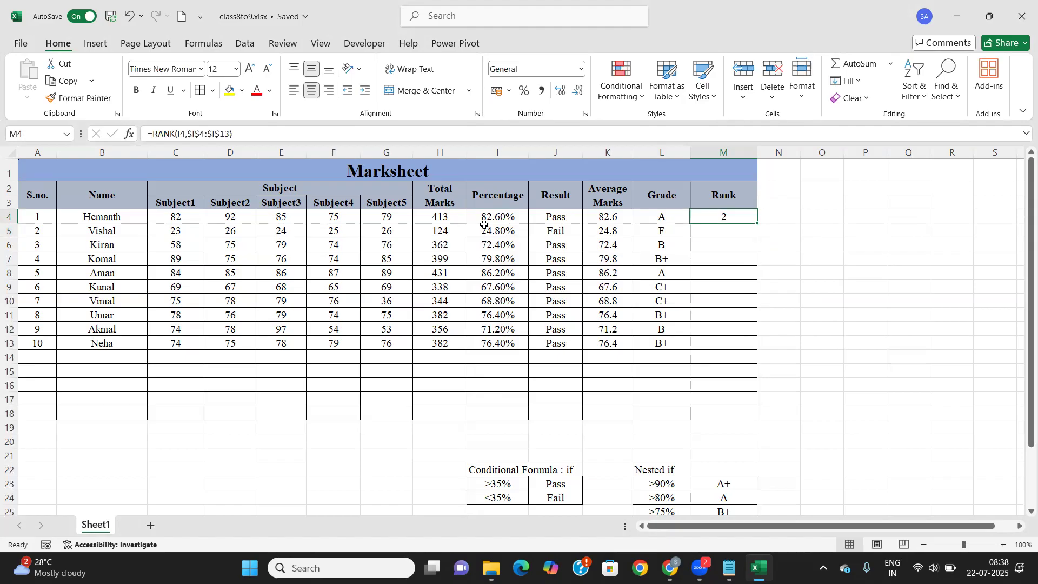
pyautogui.doubleClick(759, 223)
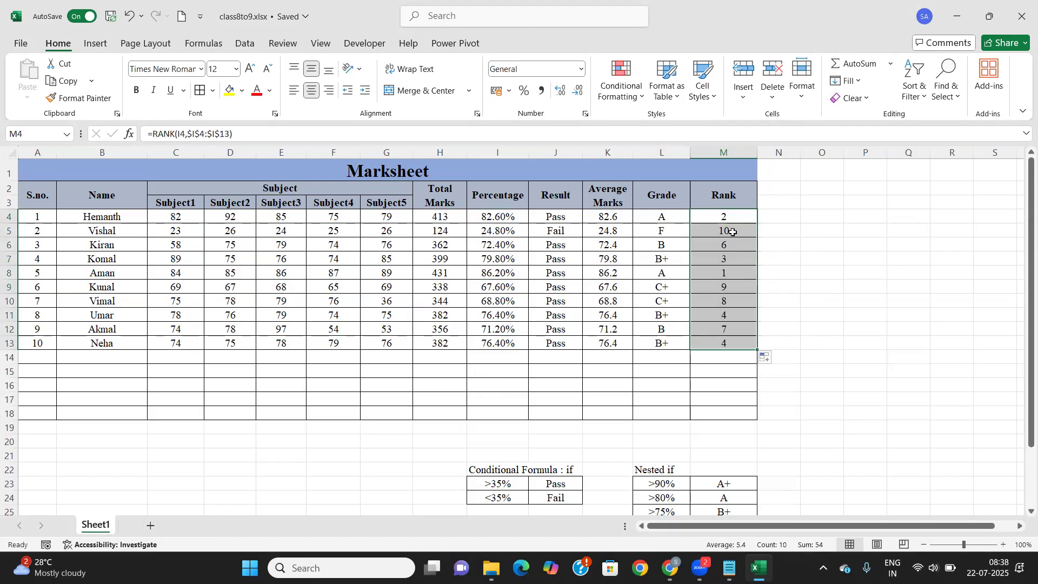
pyautogui.click(714, 345)
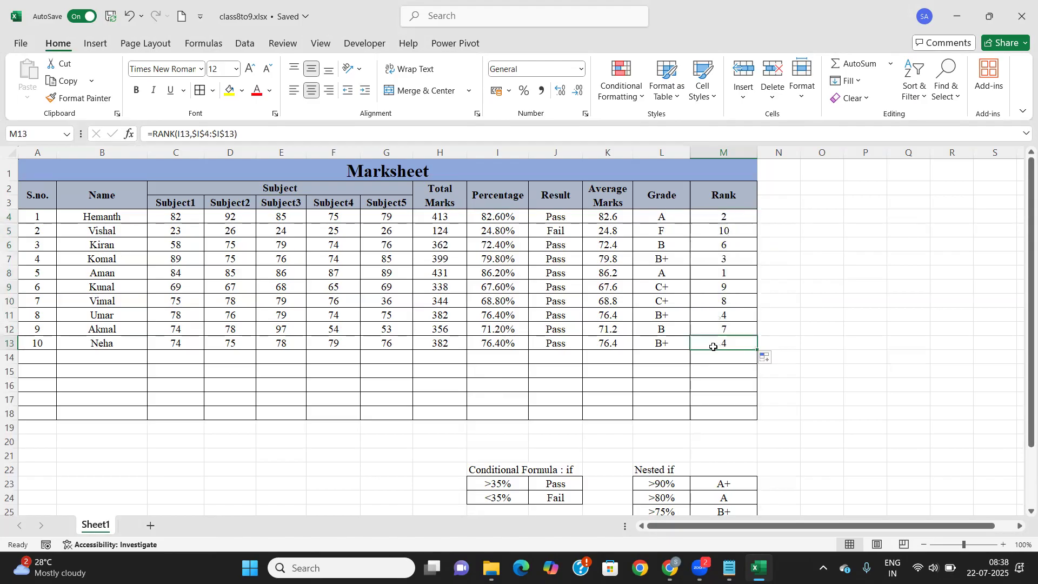
pyautogui.click(721, 273)
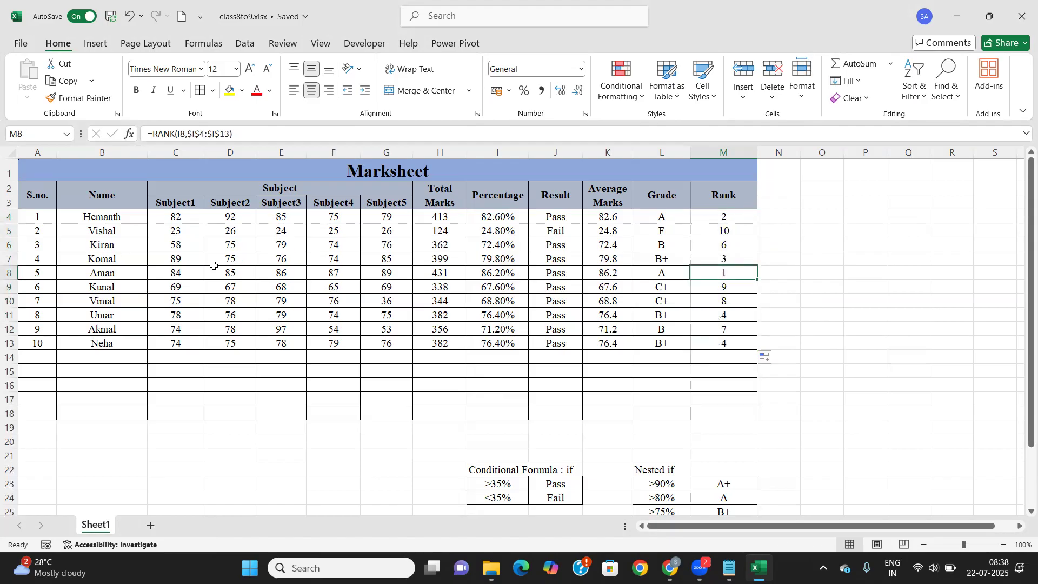
pyautogui.click(704, 213)
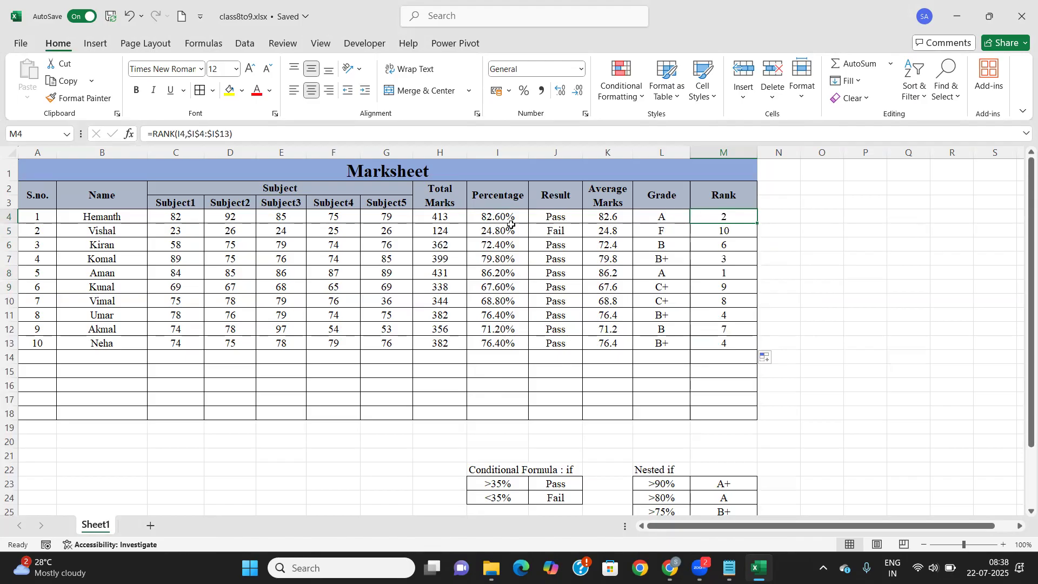
pyautogui.click(714, 232)
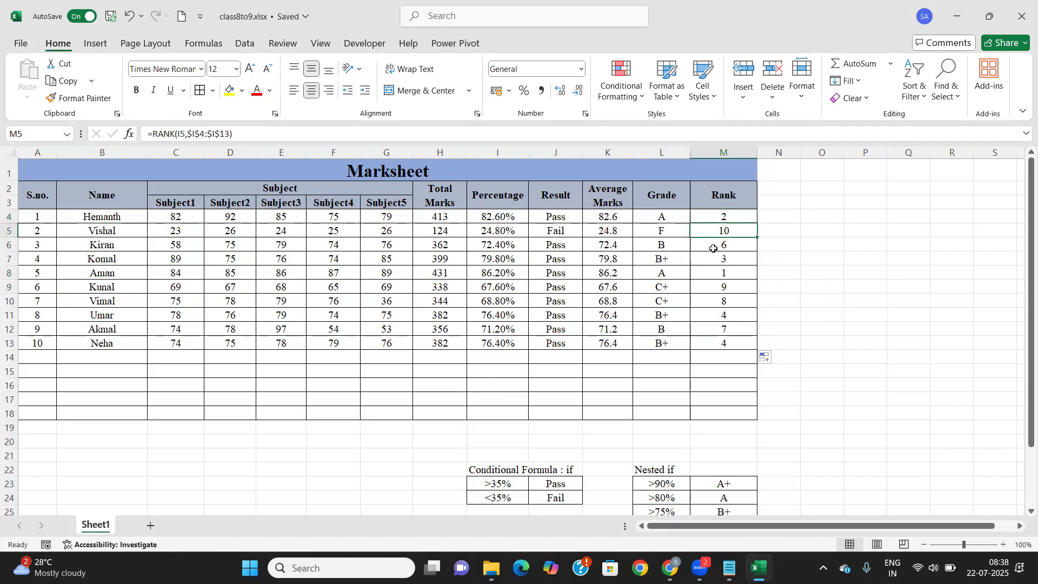
pyautogui.click(720, 215)
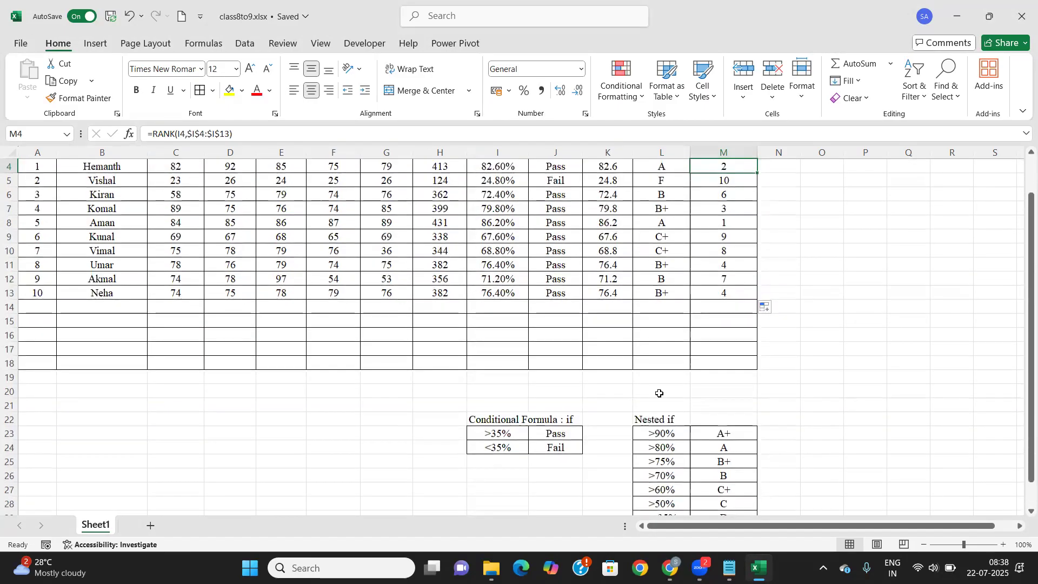
# Add the note 'for locking cell range' in L20 with 'F4' beside it
pyautogui.click(660, 390)
pyautogui.write('f')
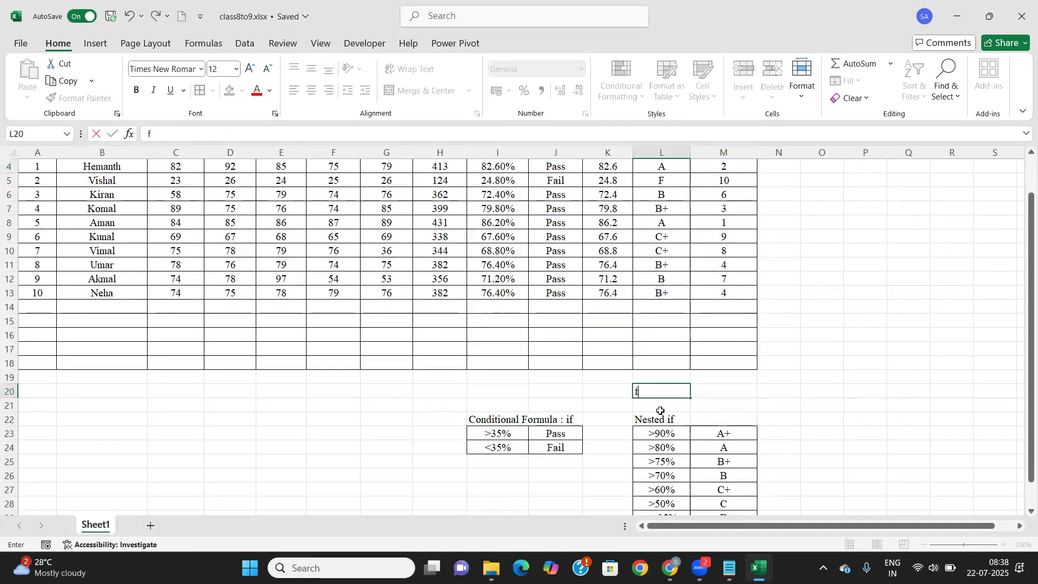
pyautogui.write('or locking cel')
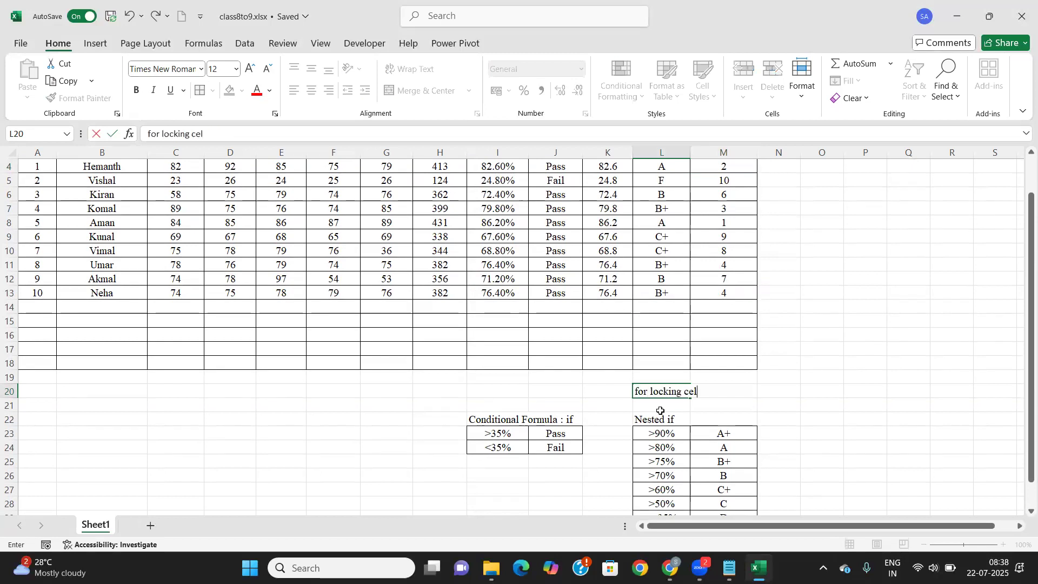
pyautogui.write('l range')
pyautogui.press('Right')
pyautogui.press('Right')
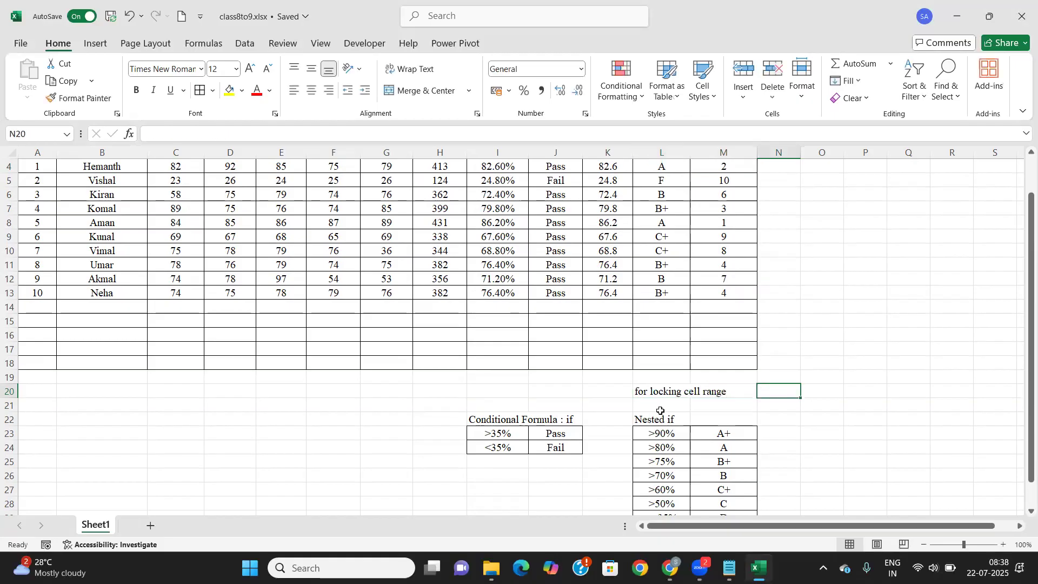
pyautogui.write('F4')
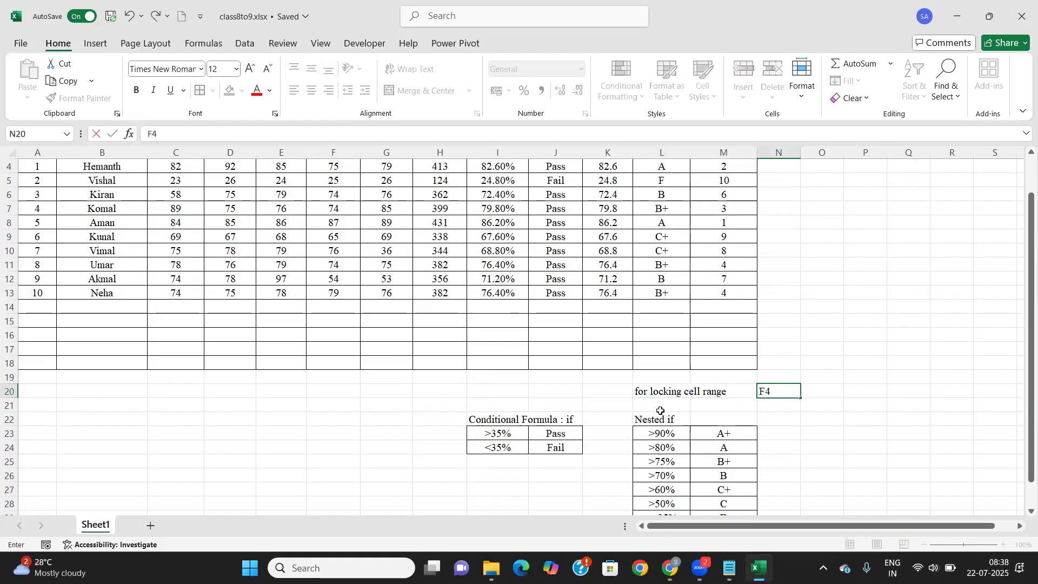
pyautogui.click(660, 411)
pyautogui.scroll(1, 744, 404)
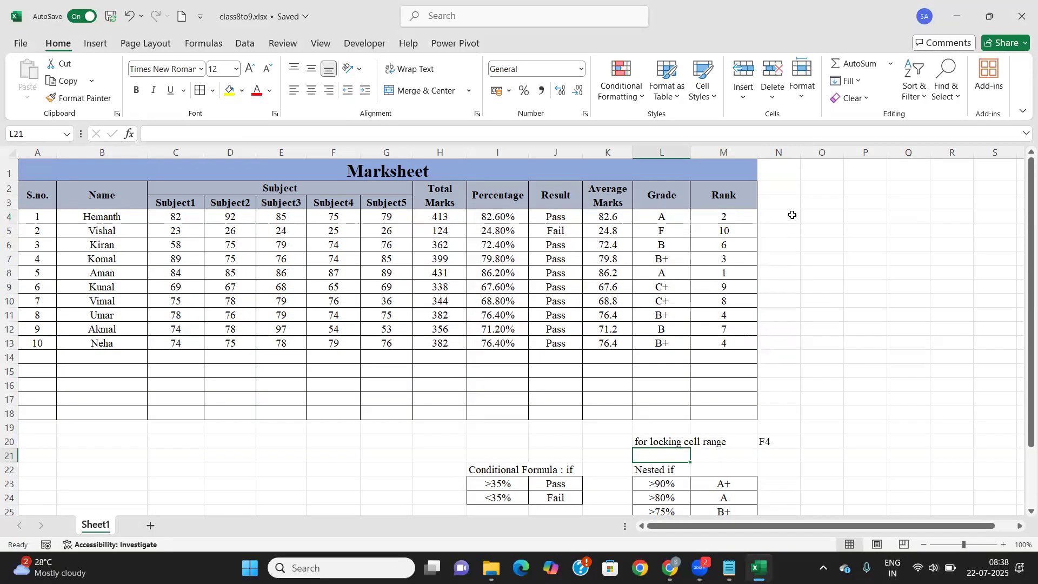
# Add a 'Reverse Ranking' header in N2 styled like Rank, wrapped, with column N widened
pyautogui.click(769, 186)
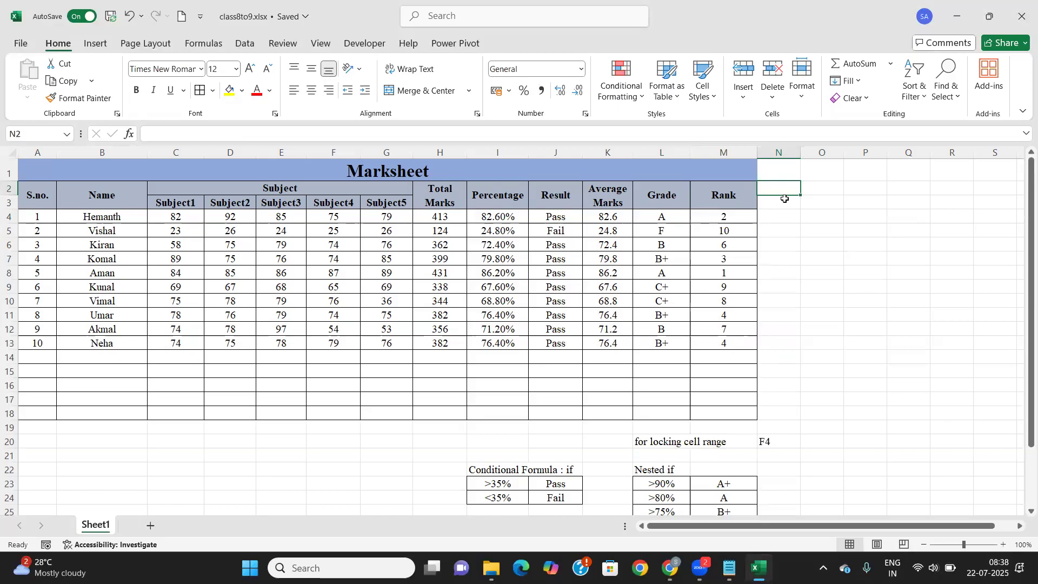
pyautogui.write('Revers')
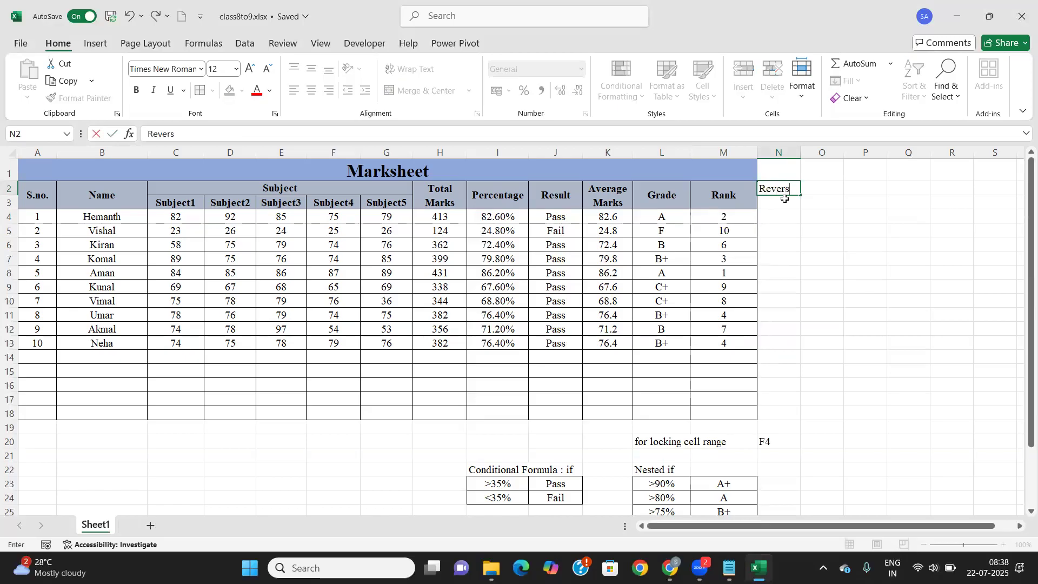
pyautogui.write('e Ranking')
pyautogui.press('Tab')
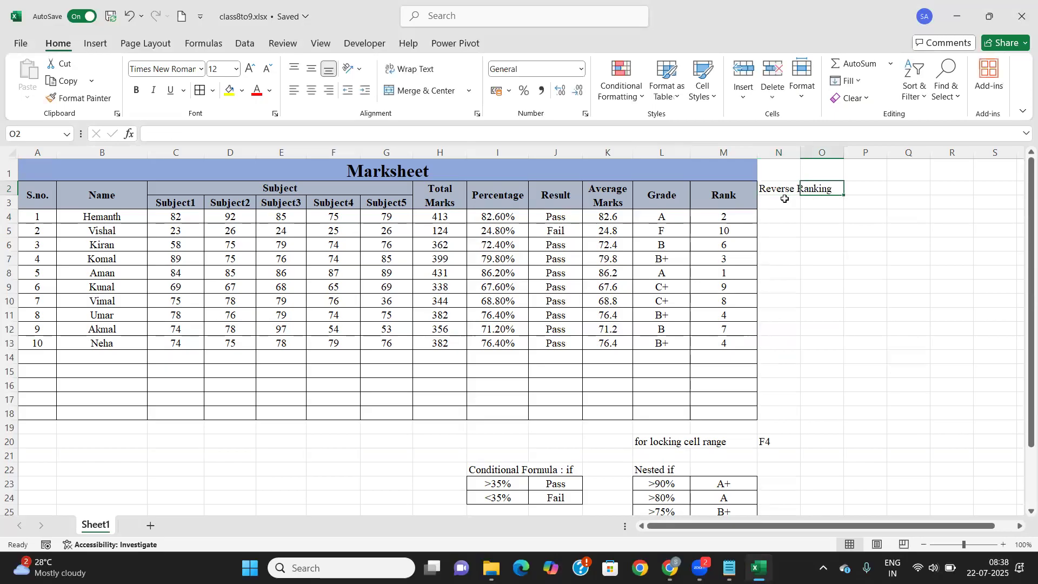
pyautogui.click(747, 195)
pyautogui.click(81, 98)
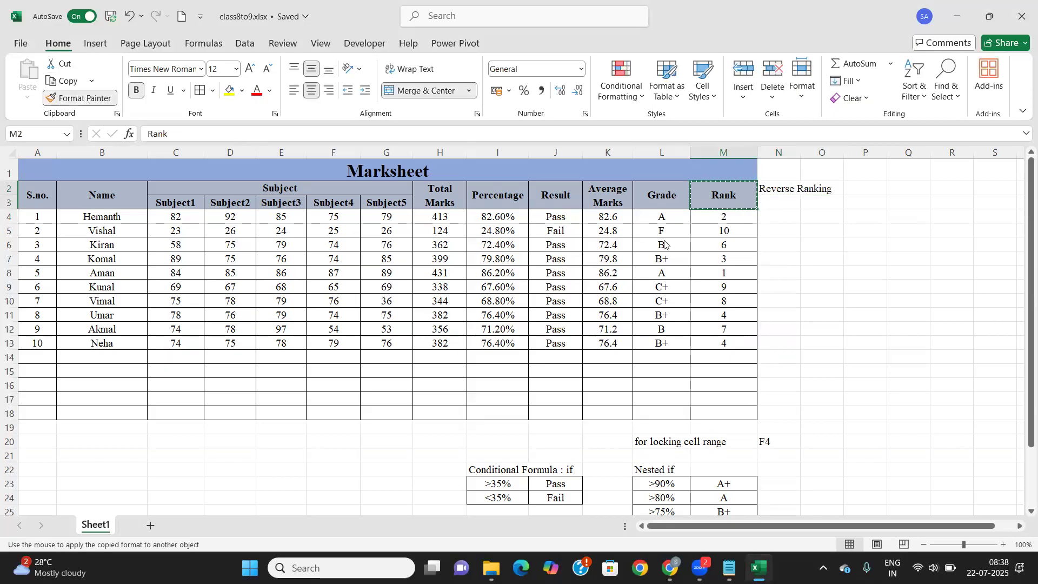
pyautogui.click(765, 195)
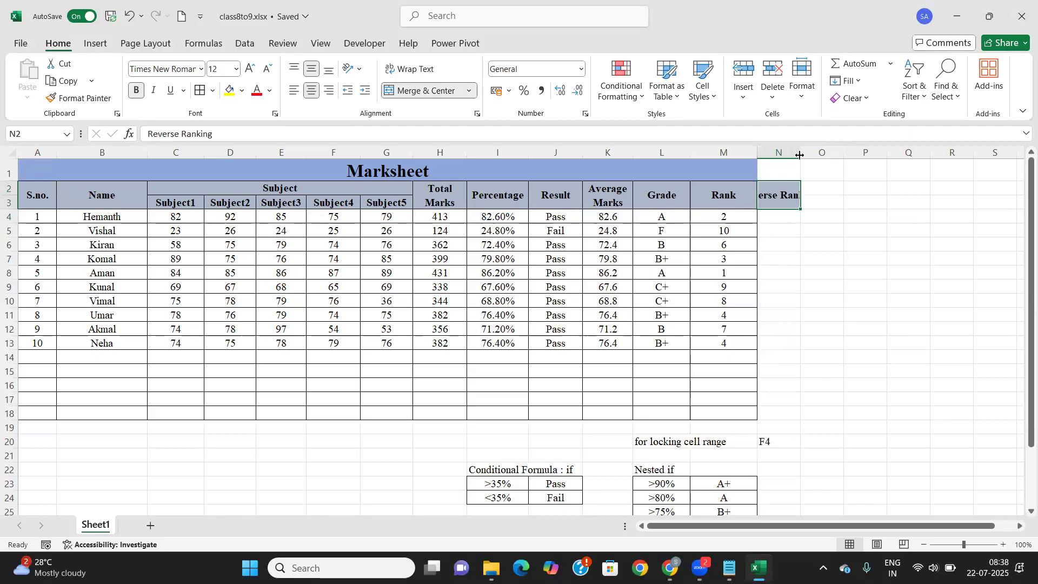
pyautogui.click(407, 68)
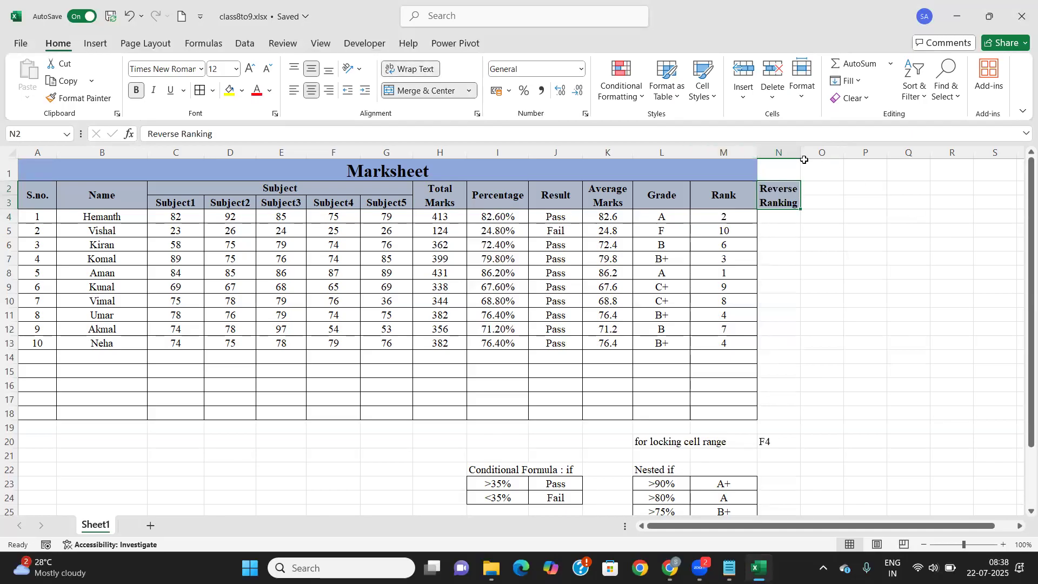
pyautogui.moveTo(803, 154); pyautogui.dragTo(818, 154)
pyautogui.moveTo(772, 216); pyautogui.dragTo(793, 408)
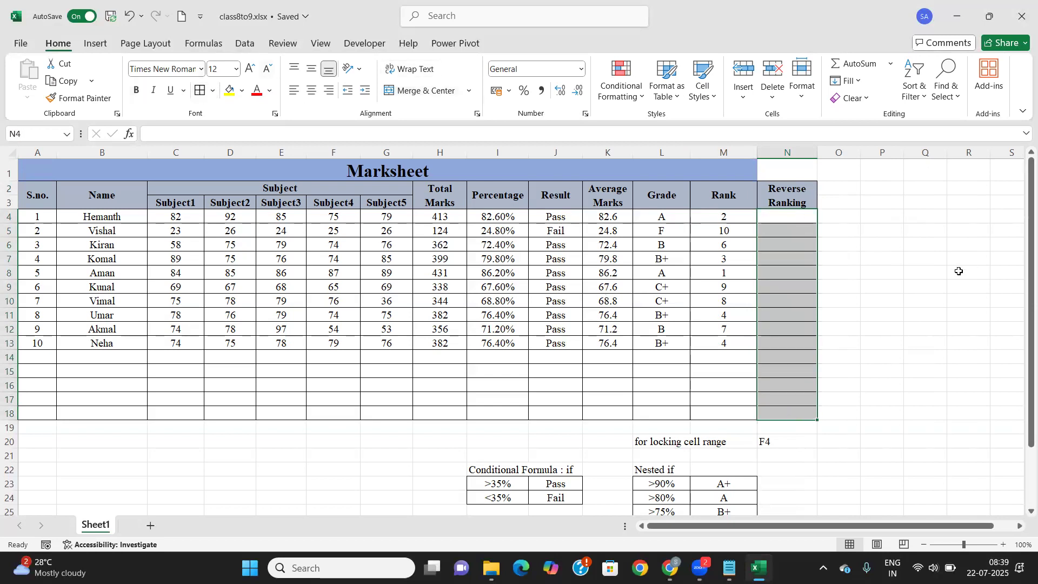
pyautogui.click(783, 216)
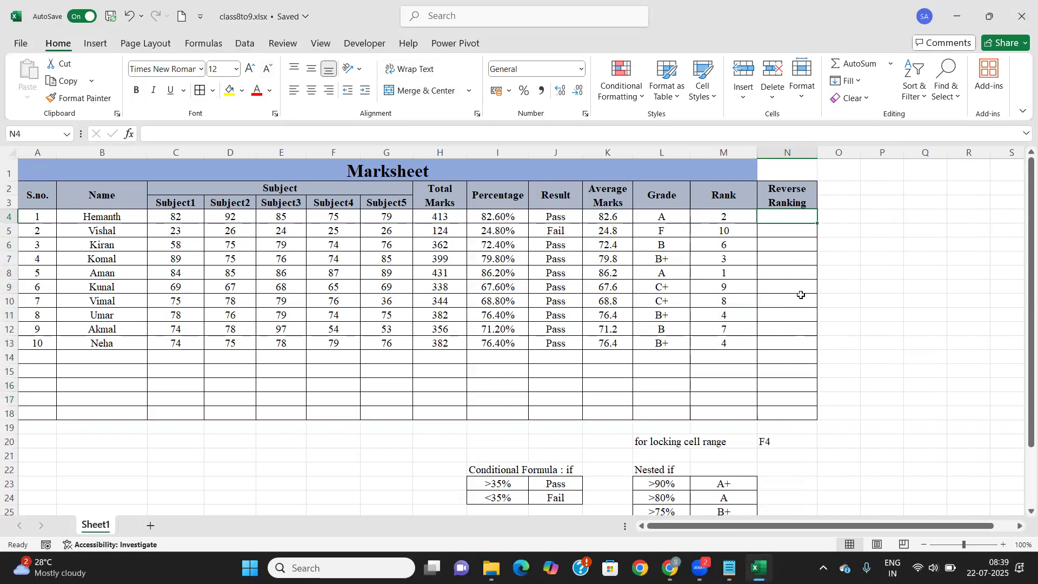
# Enter =RANK(K4,$K$4:$K$13,1) in N4, giving the first student an ascending rank of 9
pyautogui.write('=')
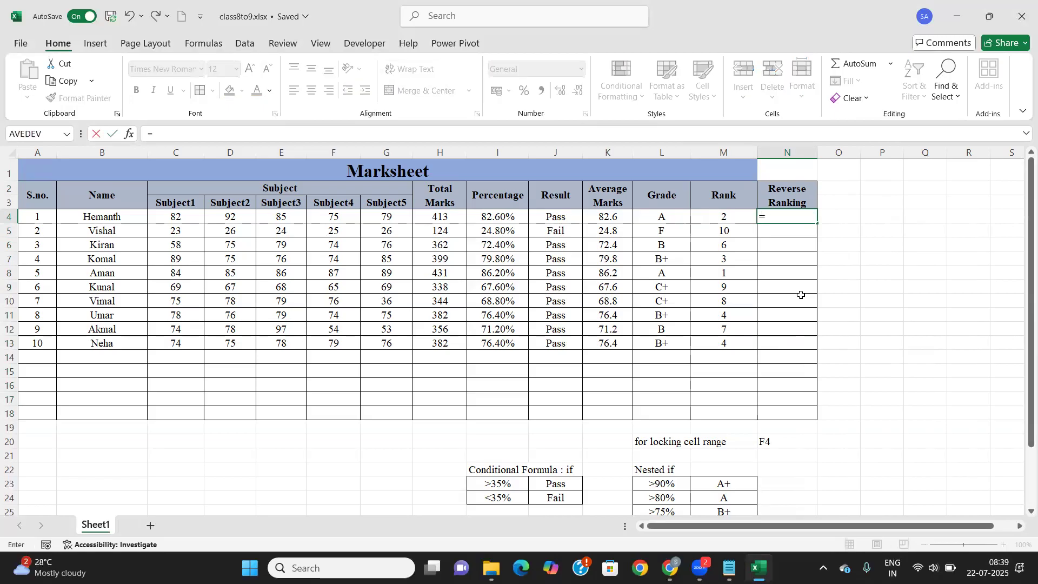
pyautogui.write('rank')
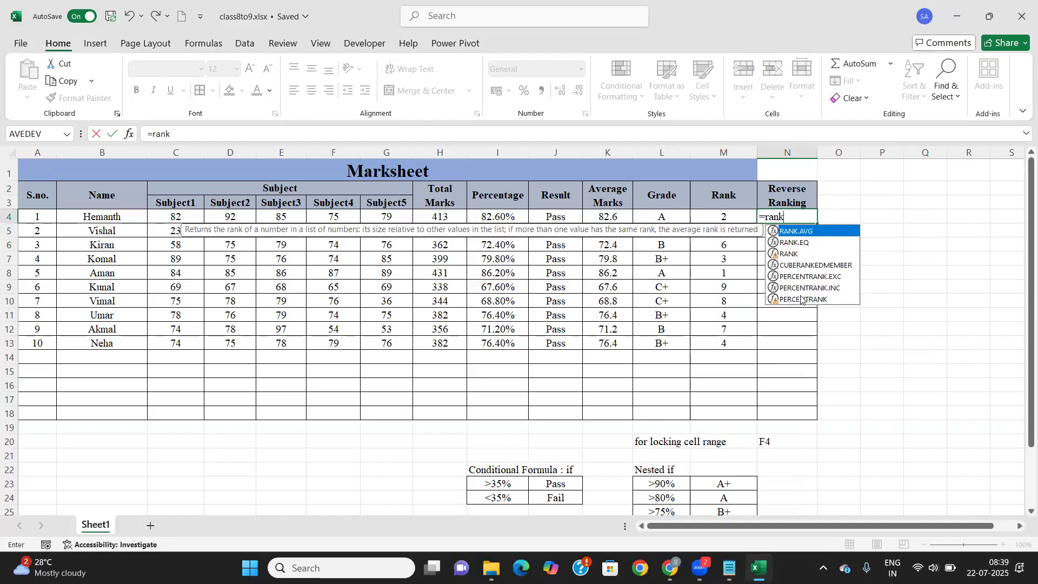
pyautogui.write('(')
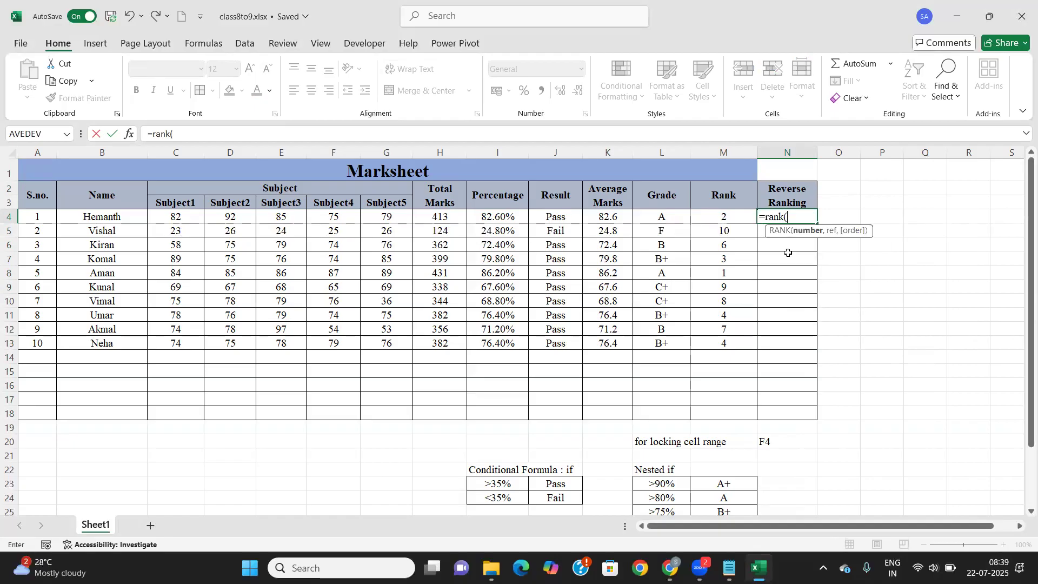
pyautogui.click(610, 215)
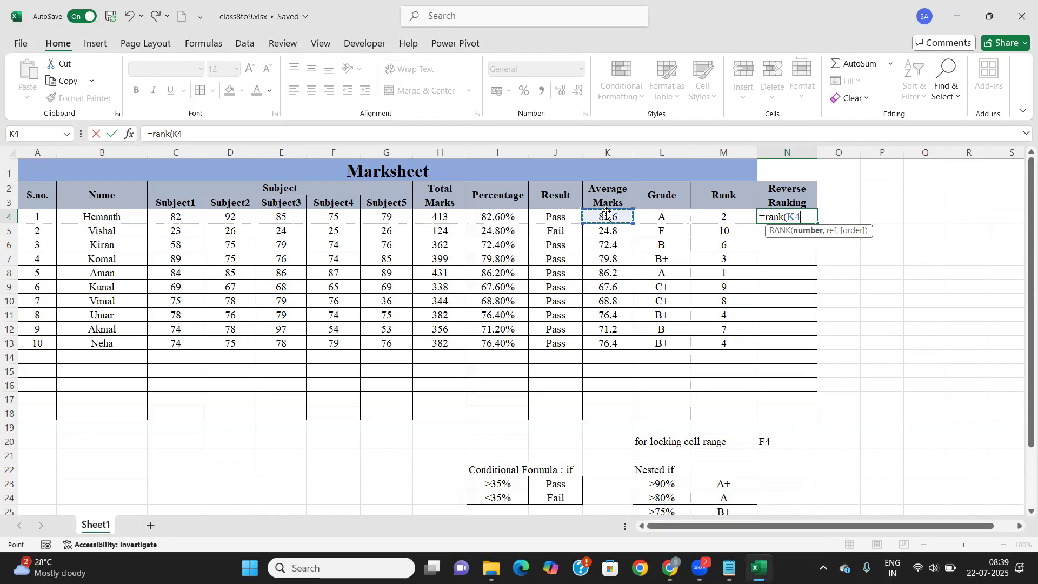
pyautogui.write(',')
pyautogui.moveTo(615, 217); pyautogui.dragTo(613, 348)
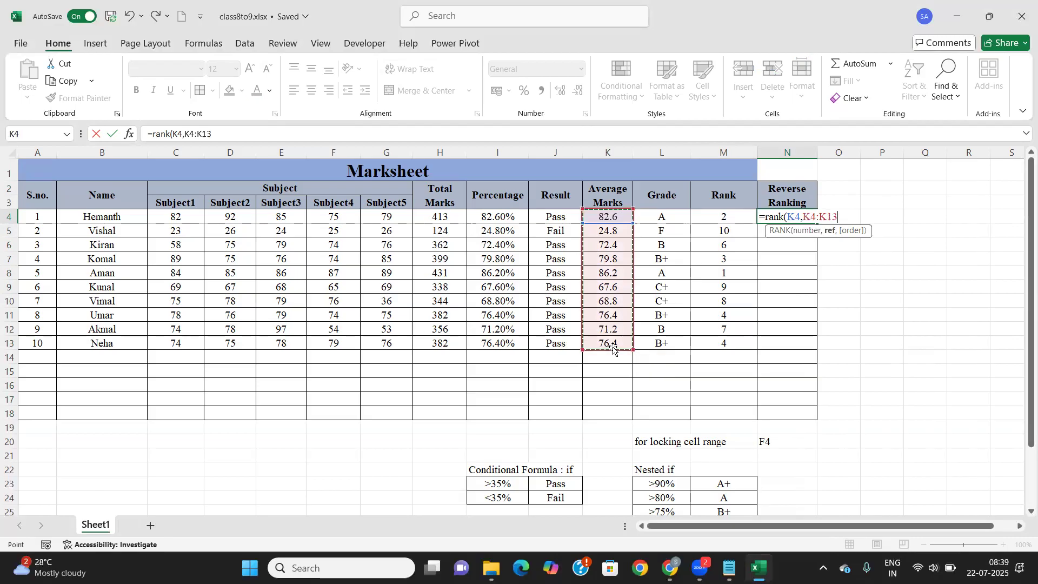
pyautogui.press('F4')
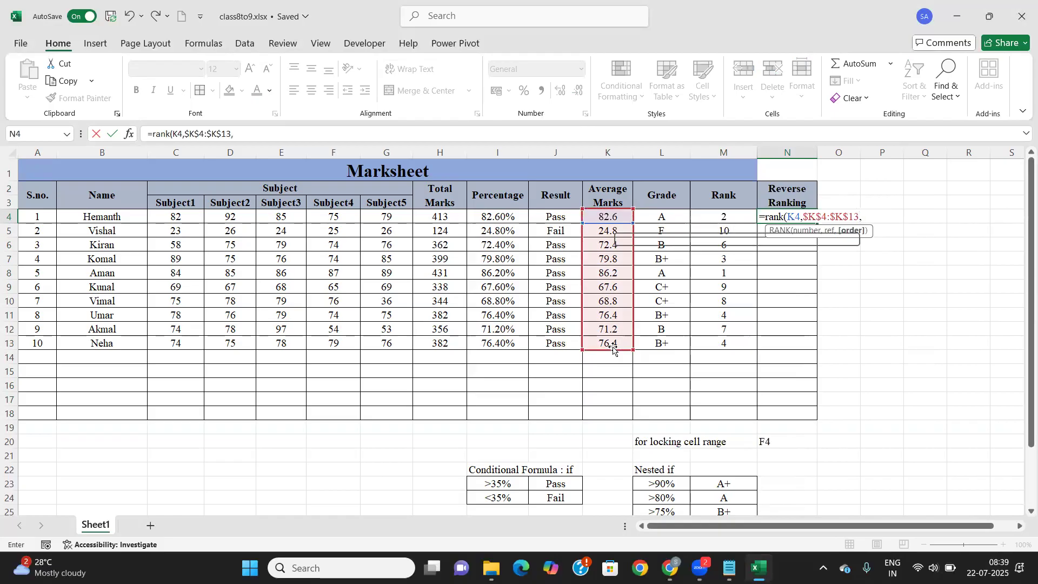
pyautogui.write(',')
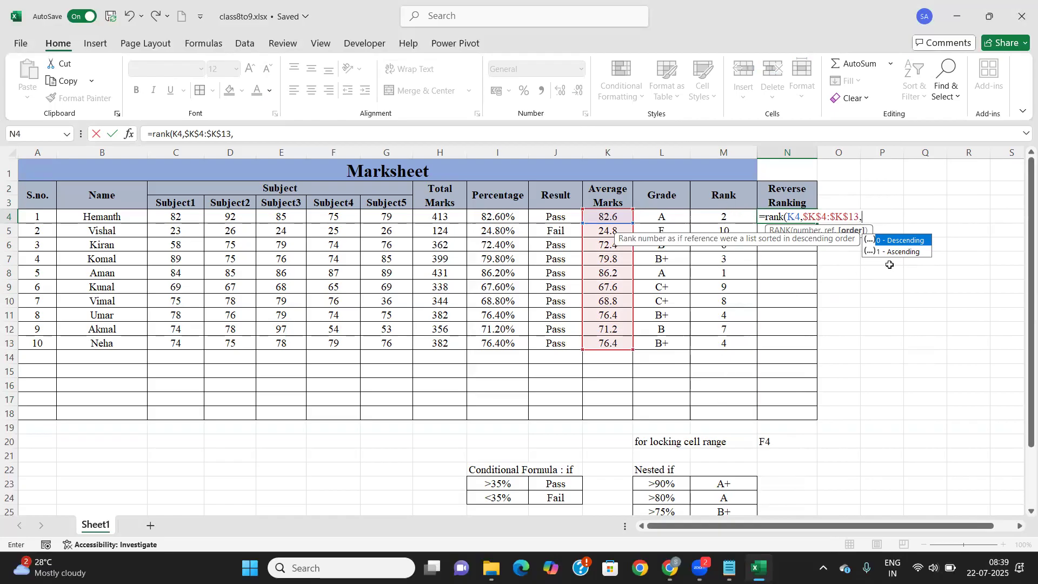
pyautogui.write('1')
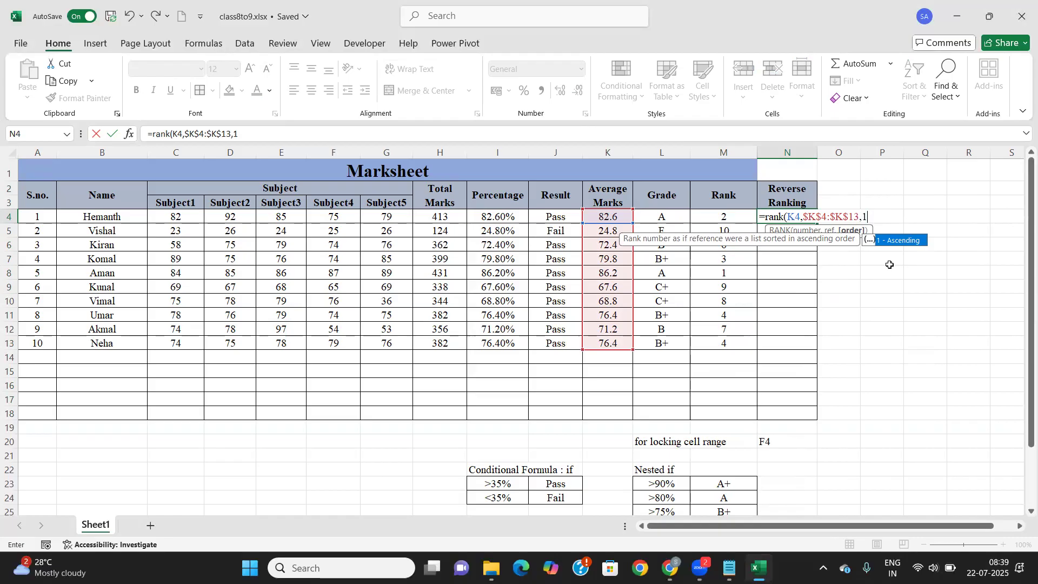
pyautogui.write(')')
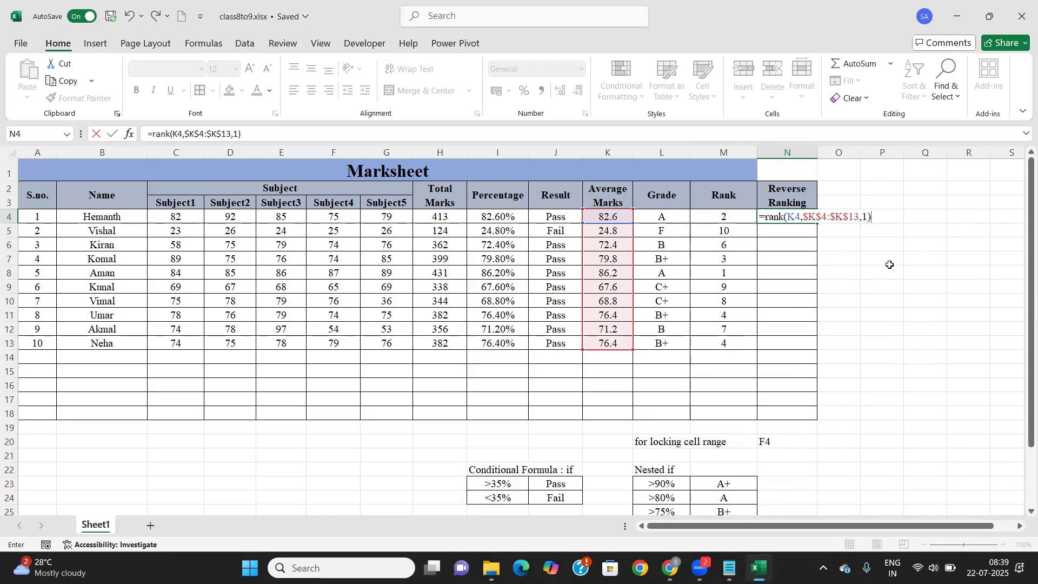
pyautogui.press('Return')
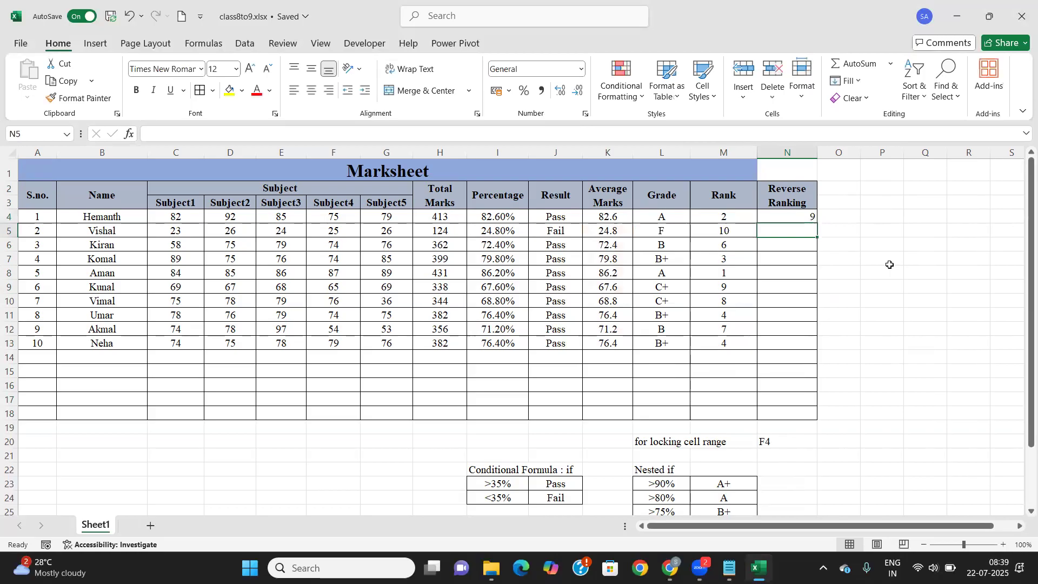
pyautogui.click(811, 218)
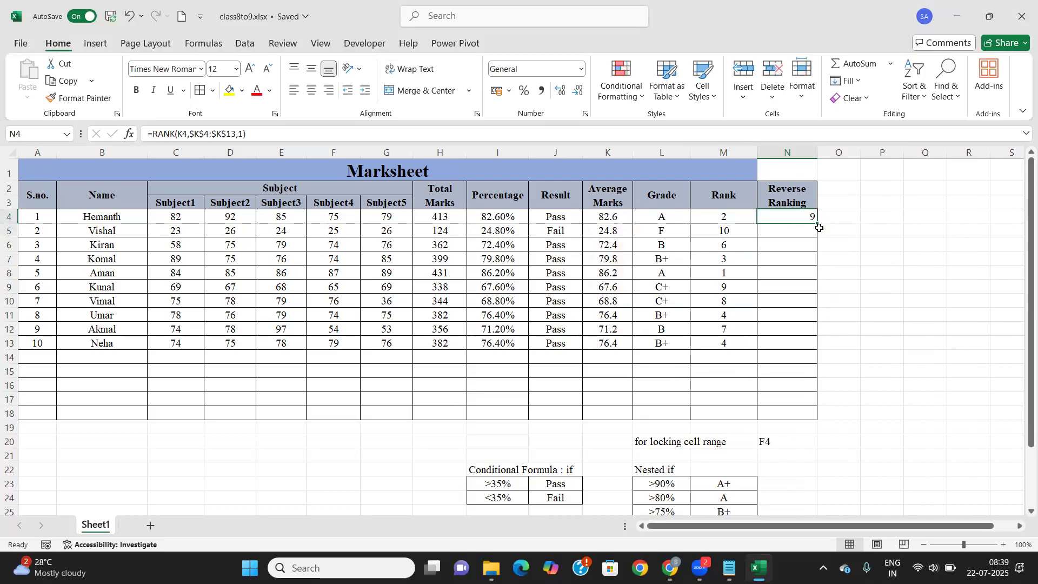
# Copy N4's reverse rank formula down to N13 and compare it with M4's Rank formula
pyautogui.doubleClick(819, 224)
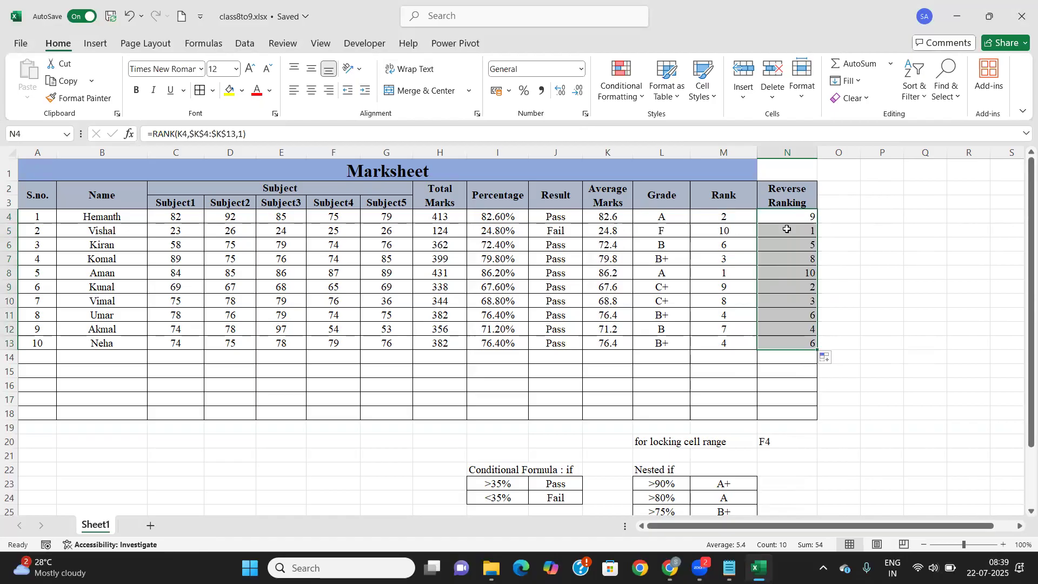
pyautogui.click(807, 275)
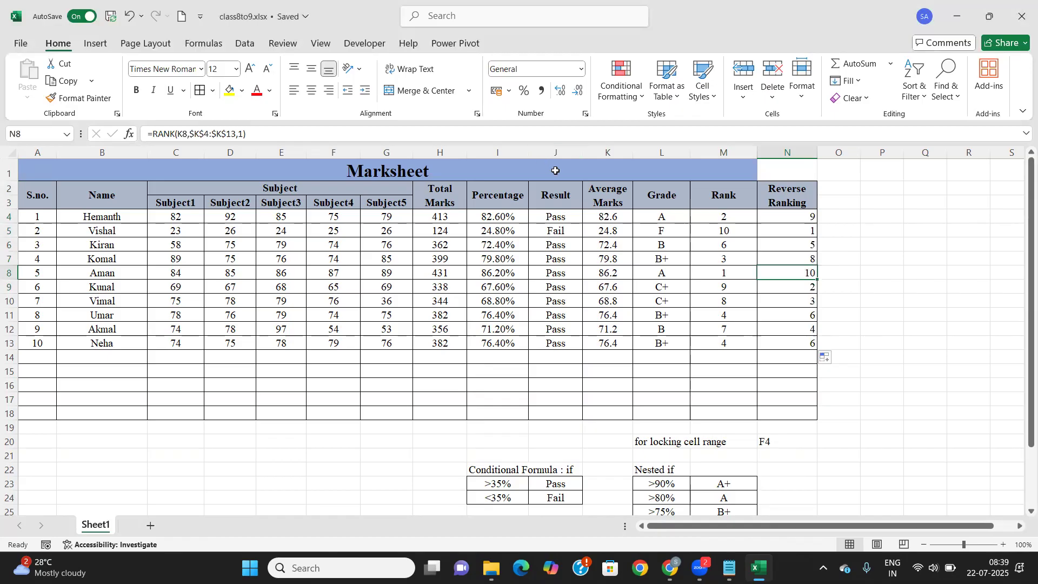
pyautogui.click(782, 215)
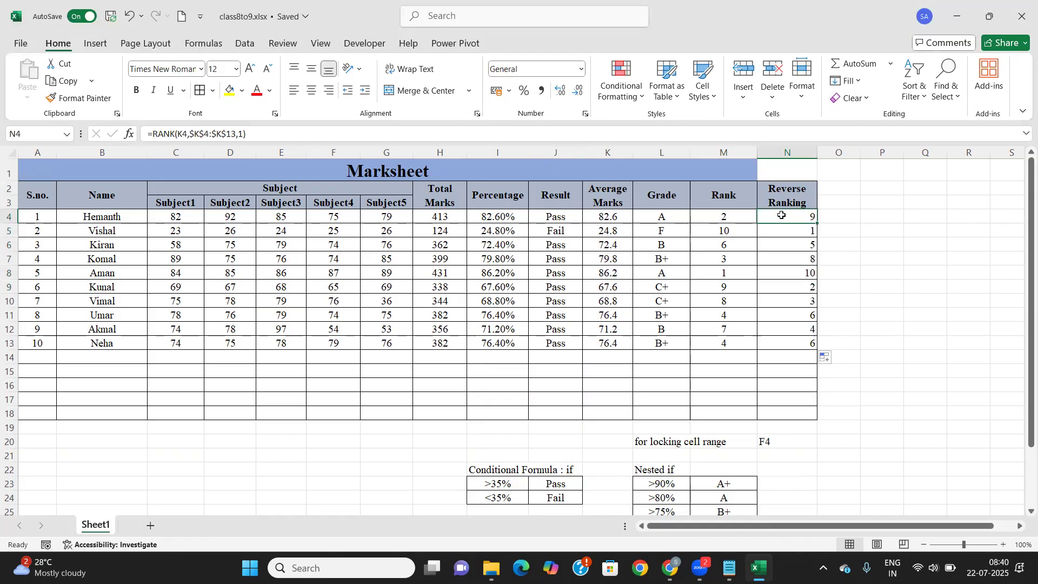
pyautogui.click(728, 216)
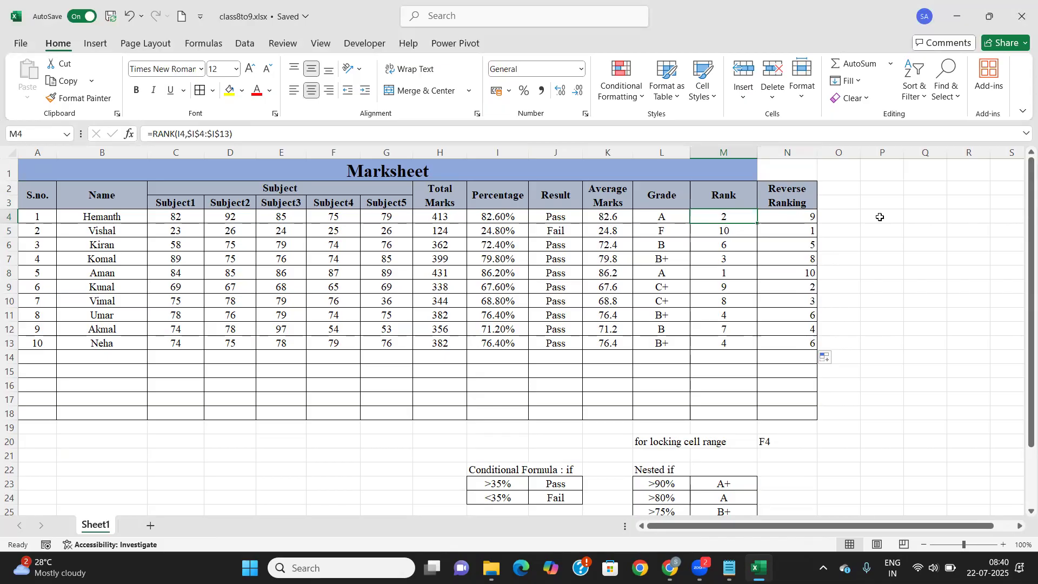
pyautogui.click(809, 217)
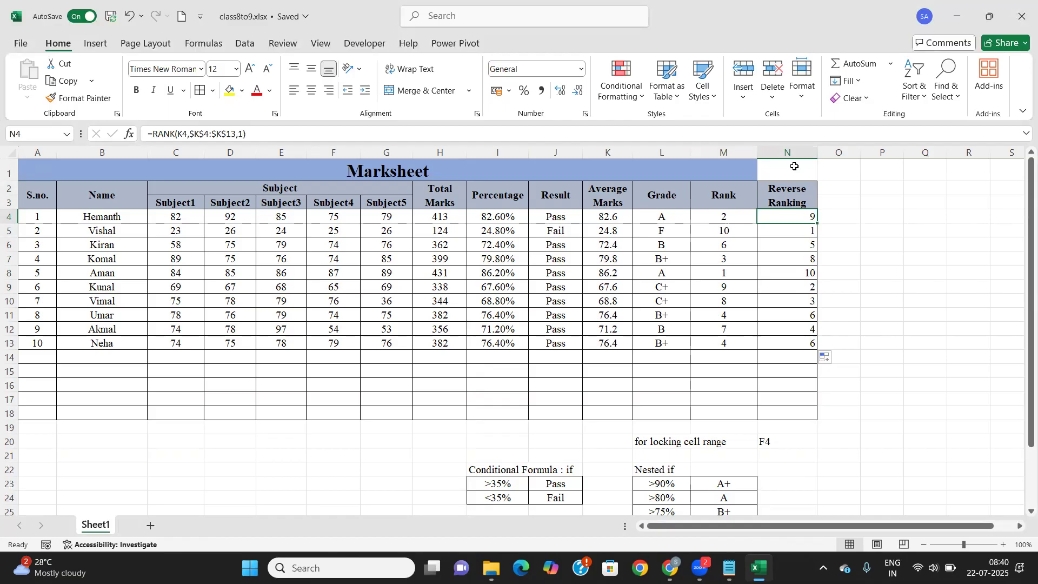
# Centre the reverse rank values in N4:N13 horizontally and vertically
pyautogui.moveTo(779, 216); pyautogui.dragTo(790, 342)
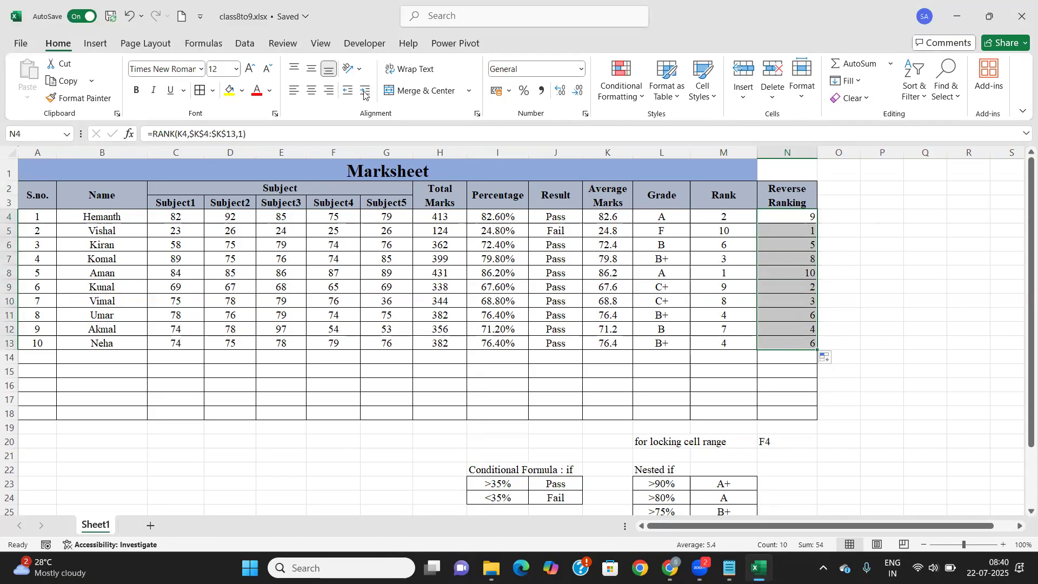
pyautogui.click(311, 91)
pyautogui.click(311, 69)
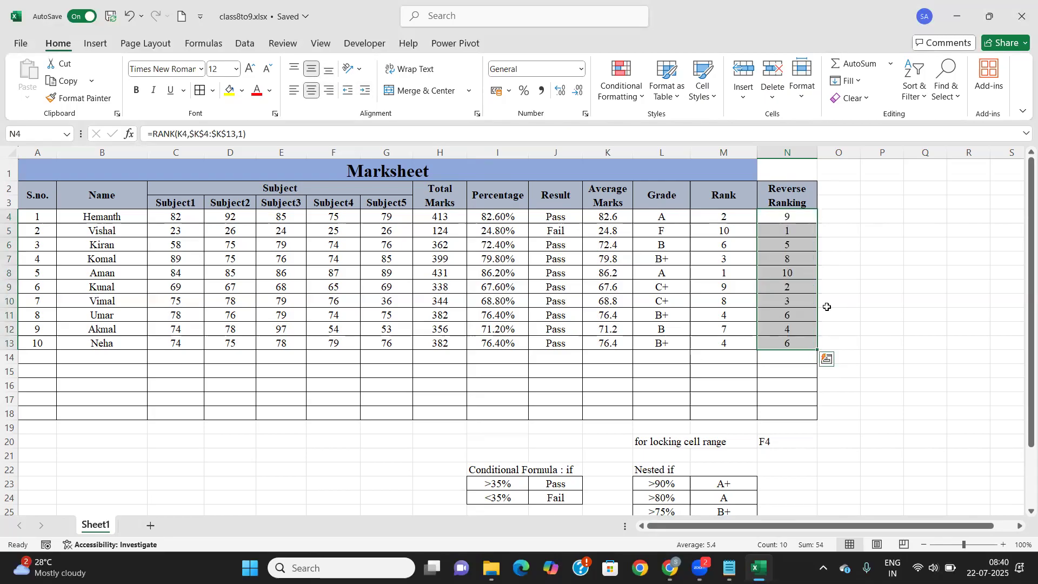
pyautogui.click(779, 267)
# Unmerge the Marksheet title and merge and centre it across A1:N1
pyautogui.click(578, 167)
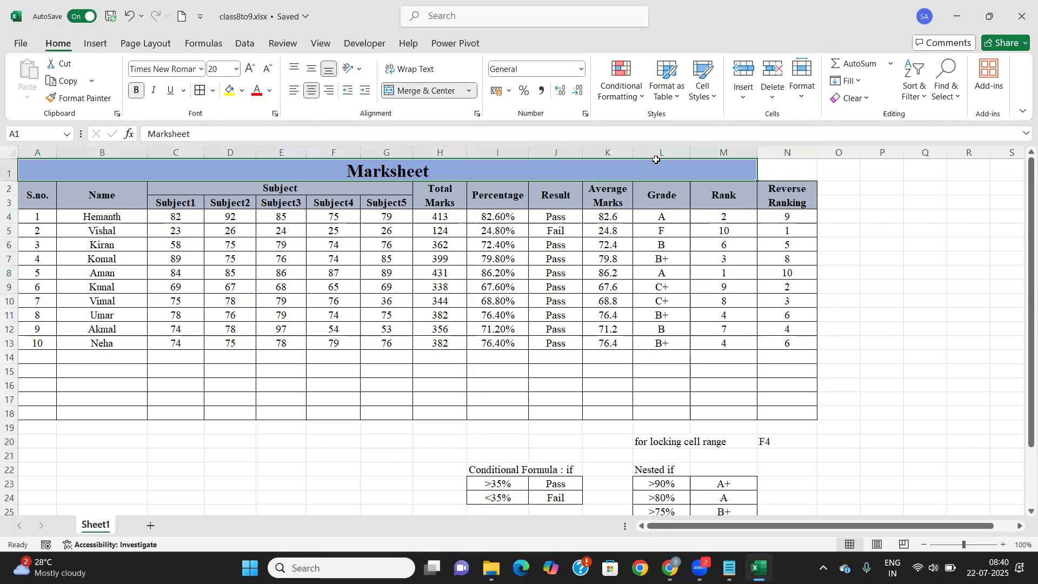
pyautogui.click(432, 90)
pyautogui.moveTo(57, 171); pyautogui.dragTo(818, 171)
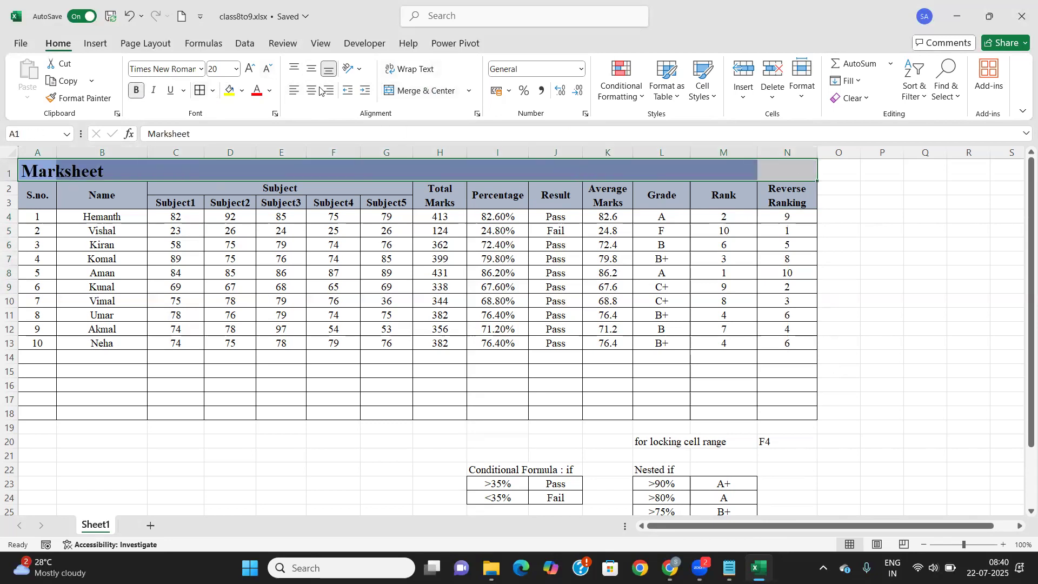
pyautogui.click(420, 91)
pyautogui.click(678, 454)
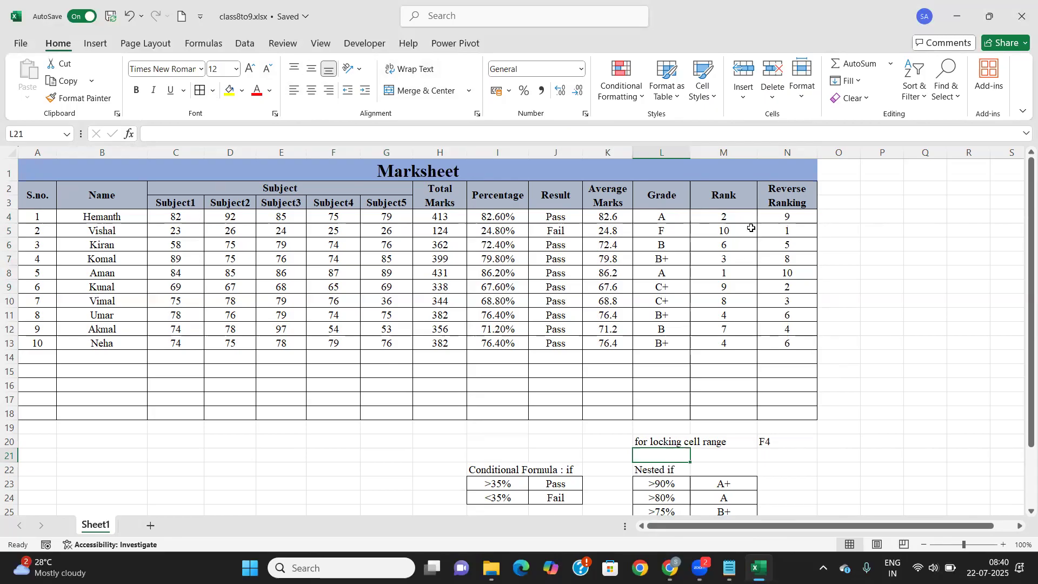
pyautogui.click(341, 174)
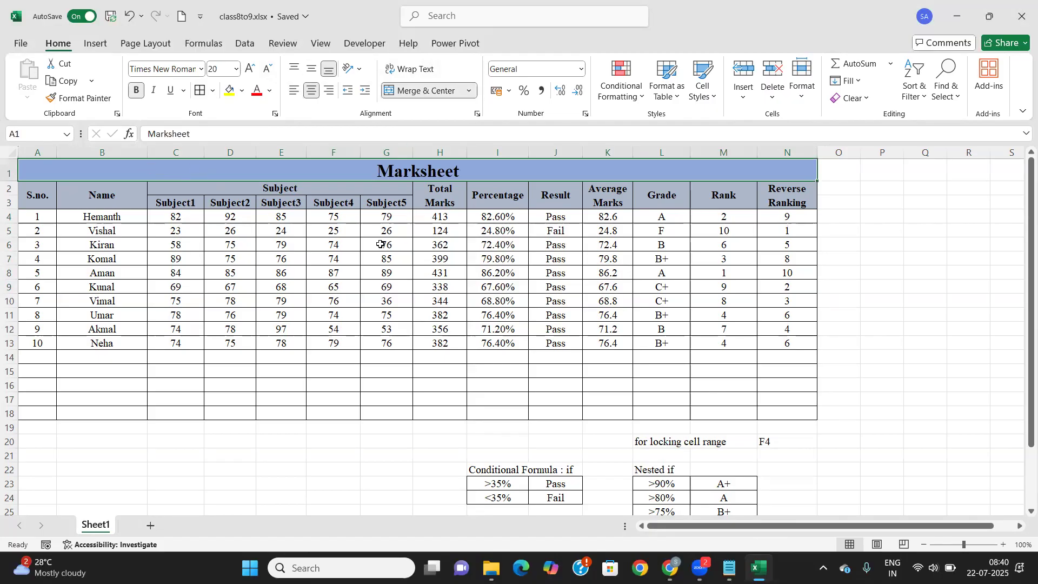
pyautogui.click(234, 252)
pyautogui.click(84, 178)
pyautogui.scroll(-1, 505, 281)
pyautogui.scroll(1, 508, 279)
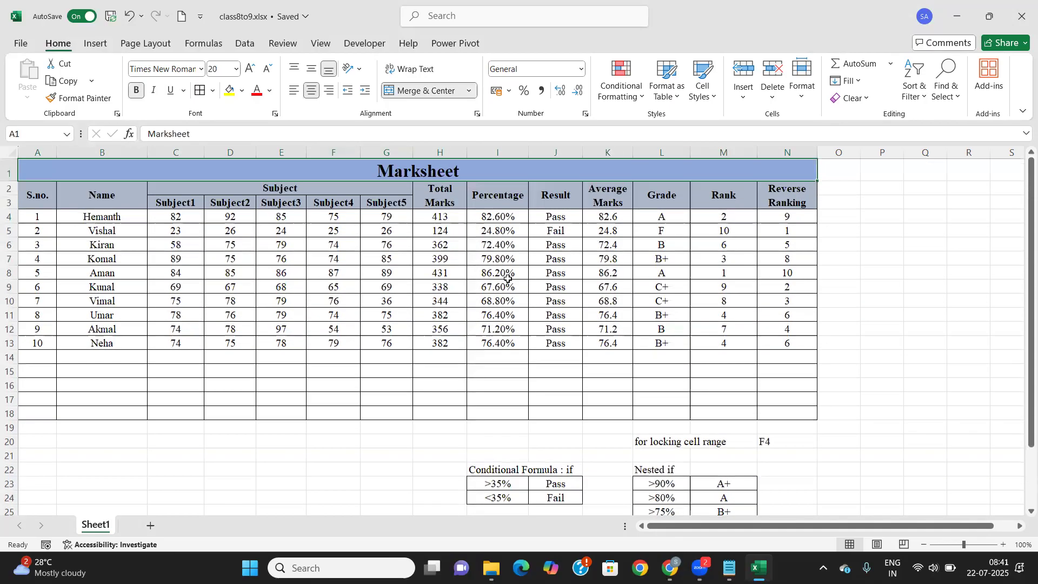
pyautogui.scroll(-1, 487, 278)
pyautogui.scroll(1, 487, 279)
pyautogui.scroll(-2, 483, 278)
pyautogui.scroll(2, 482, 278)
pyautogui.scroll(-1, 483, 279)
pyautogui.scroll(1, 482, 278)
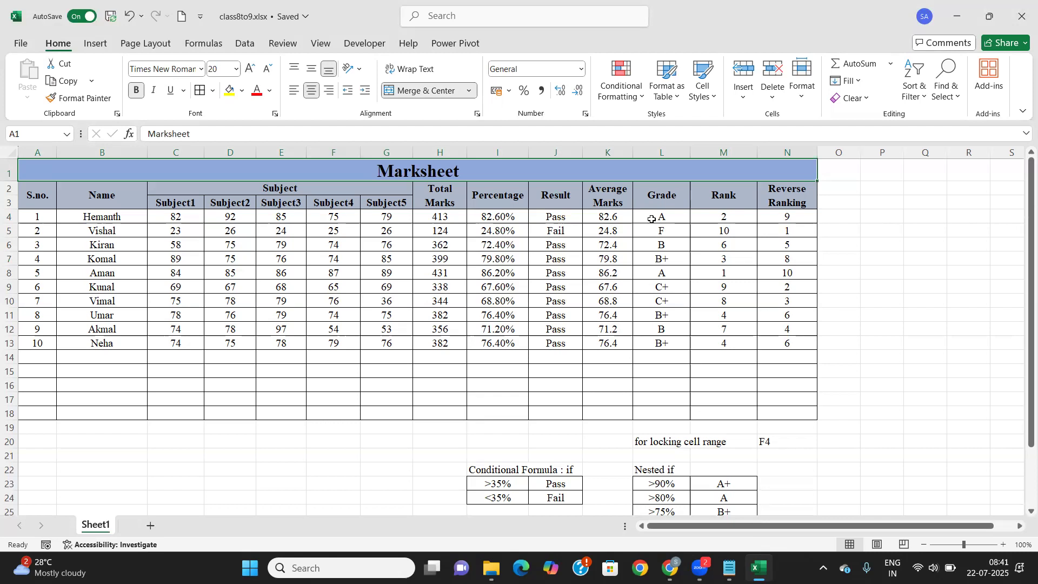
# Type 'Grade' in D26 and 'Number of Students' in E26, centred and wrapped onto two lines
pyautogui.scroll(-4, 652, 219)
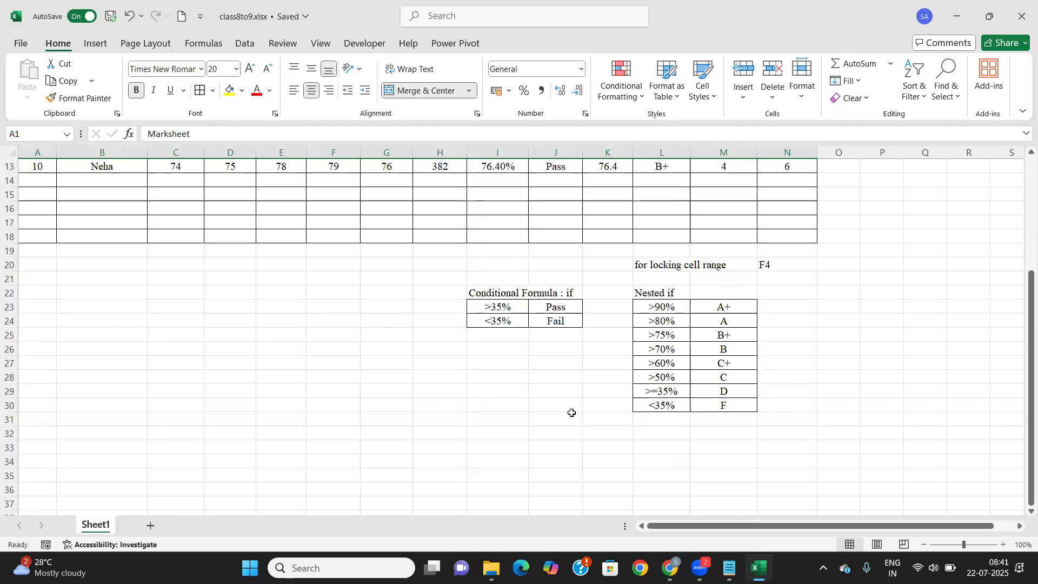
pyautogui.click(221, 350)
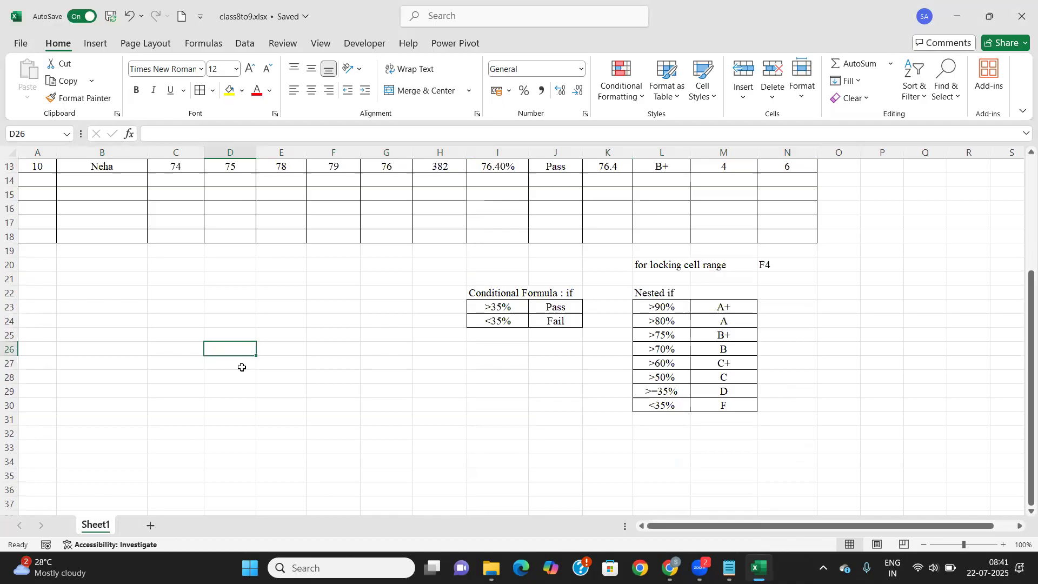
pyautogui.write('Grade')
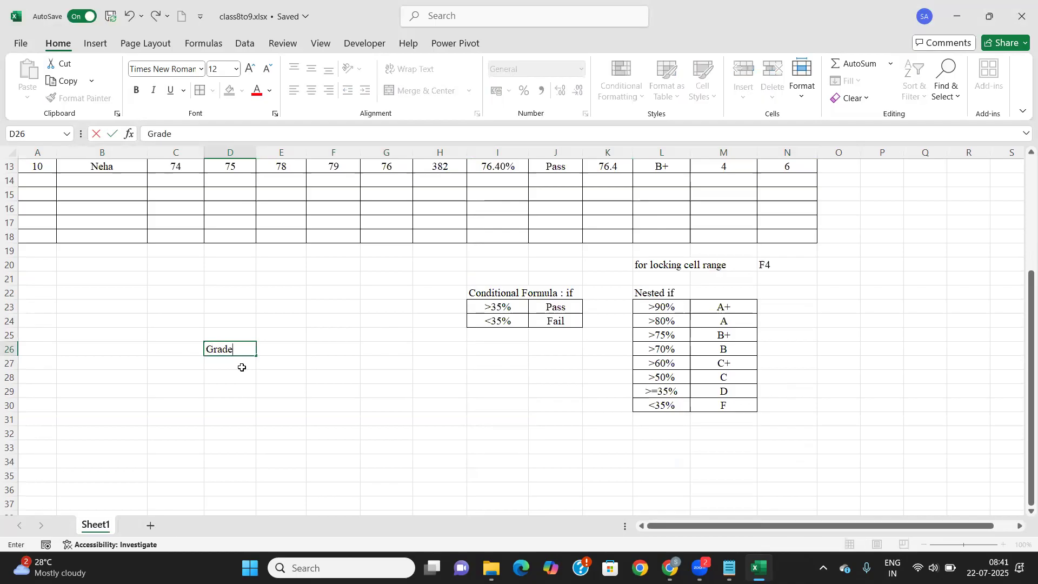
pyautogui.press('Tab')
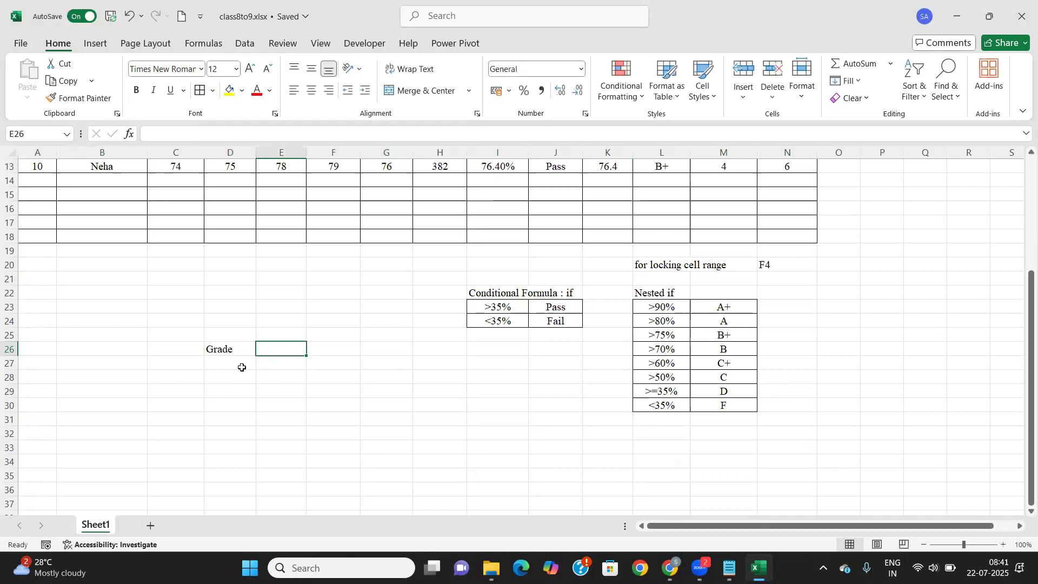
pyautogui.write('Number of Stund')
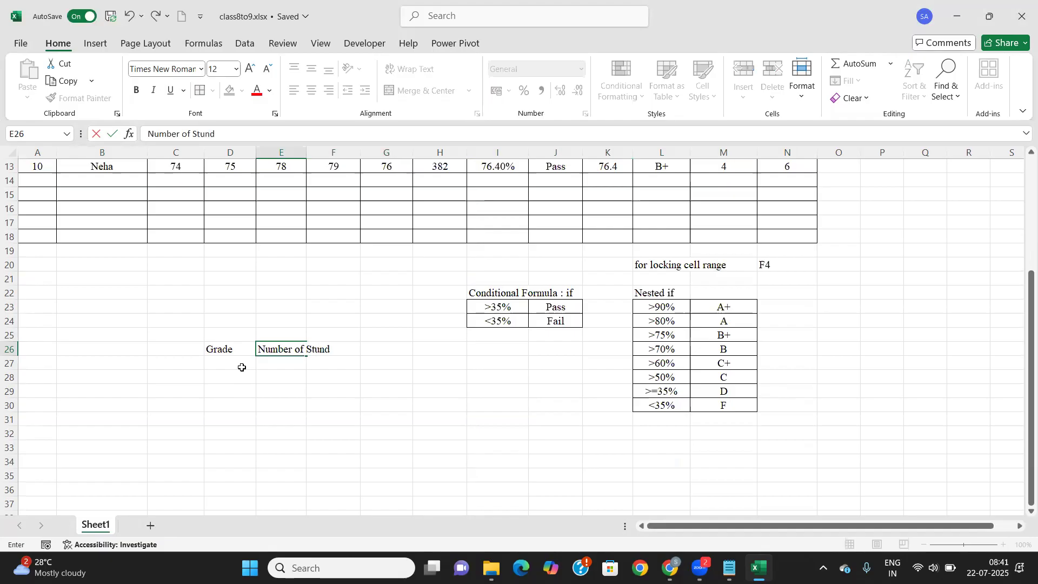
pyautogui.write('ents')
pyautogui.press('Tab')
pyautogui.moveTo(250, 348); pyautogui.dragTo(293, 439)
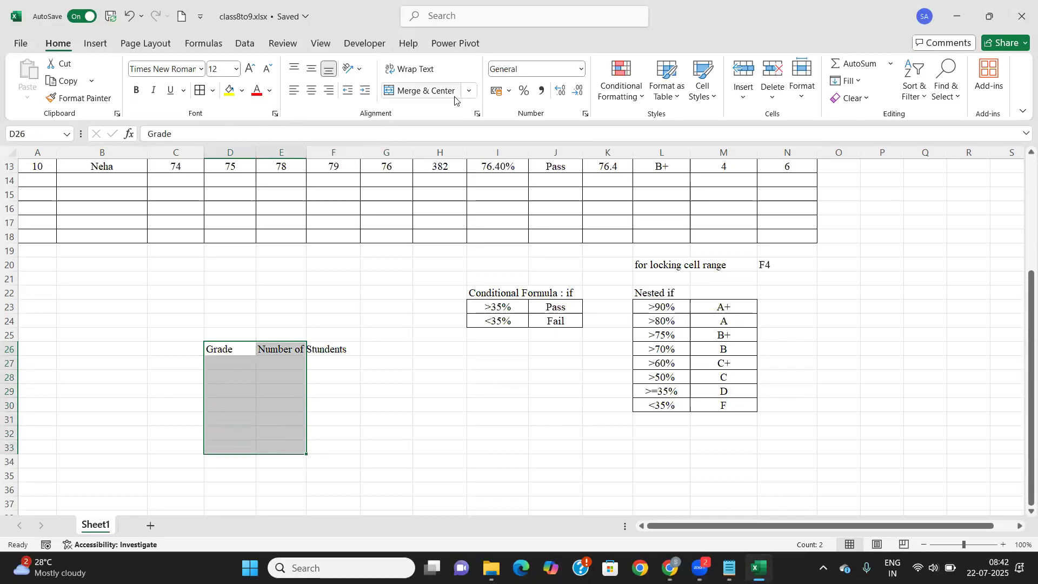
pyautogui.click(268, 350)
pyautogui.click(312, 90)
pyautogui.click(426, 74)
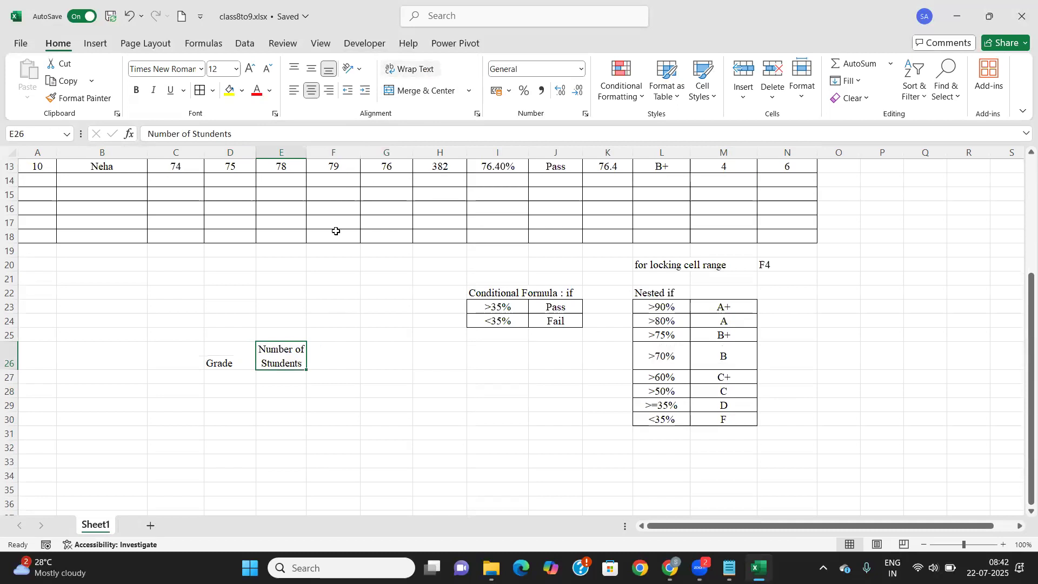
pyautogui.moveTo(225, 359); pyautogui.dragTo(282, 456)
pyautogui.click(243, 379)
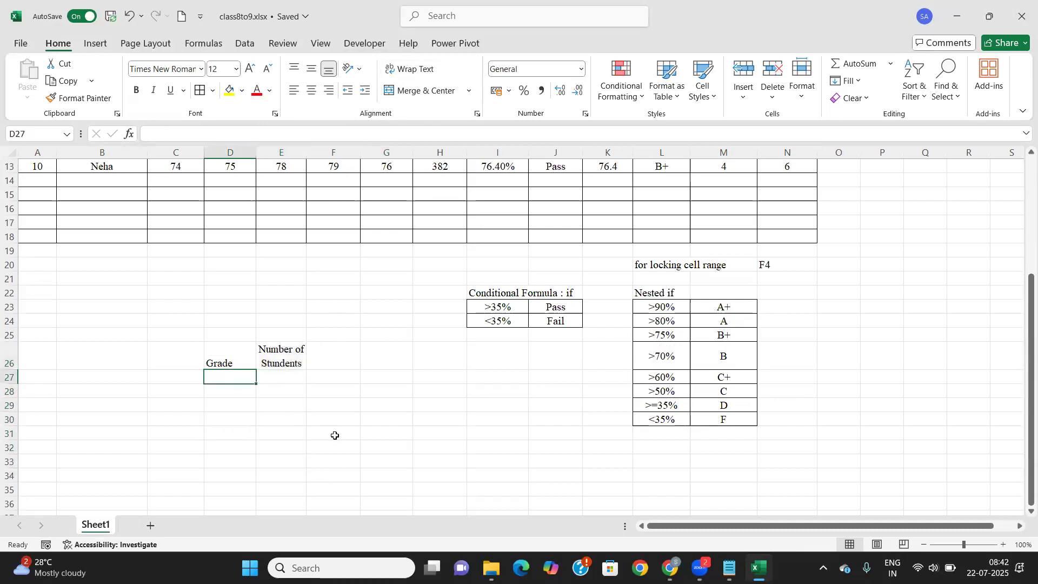
# Copy the grade letters A+ to F from M23:M30 into D27:D34
pyautogui.moveTo(721, 306); pyautogui.dragTo(728, 427)
pyautogui.hotkey('ctrl', 'c')
pyautogui.click(238, 377)
pyautogui.hotkey('ctrl', 'v')
# Centre and border the D26:E34 grade table and make its headings bold
pyautogui.moveTo(222, 362); pyautogui.dragTo(278, 476)
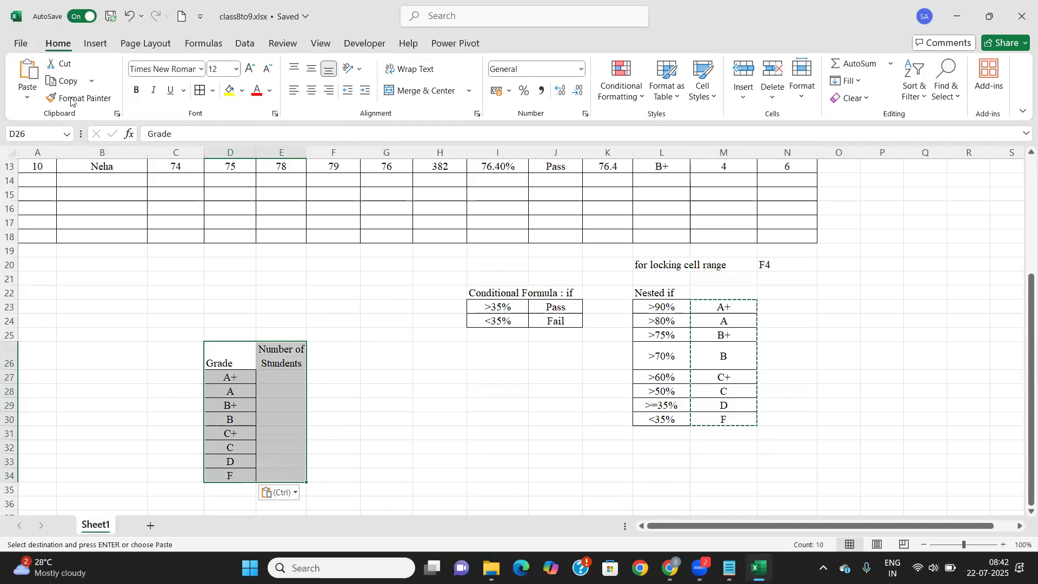
pyautogui.press('Escape')
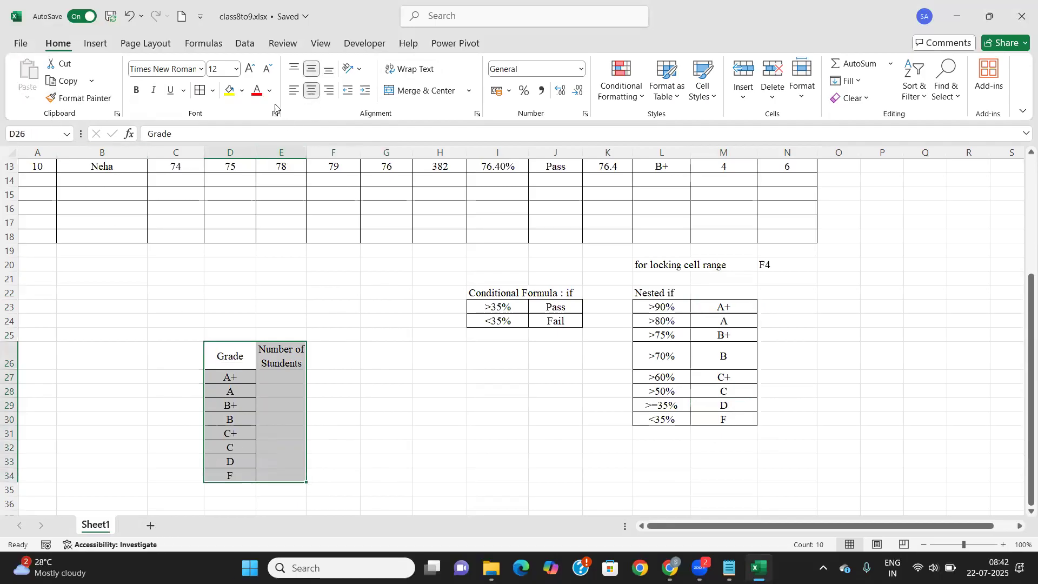
pyautogui.moveTo(216, 350); pyautogui.dragTo(262, 363)
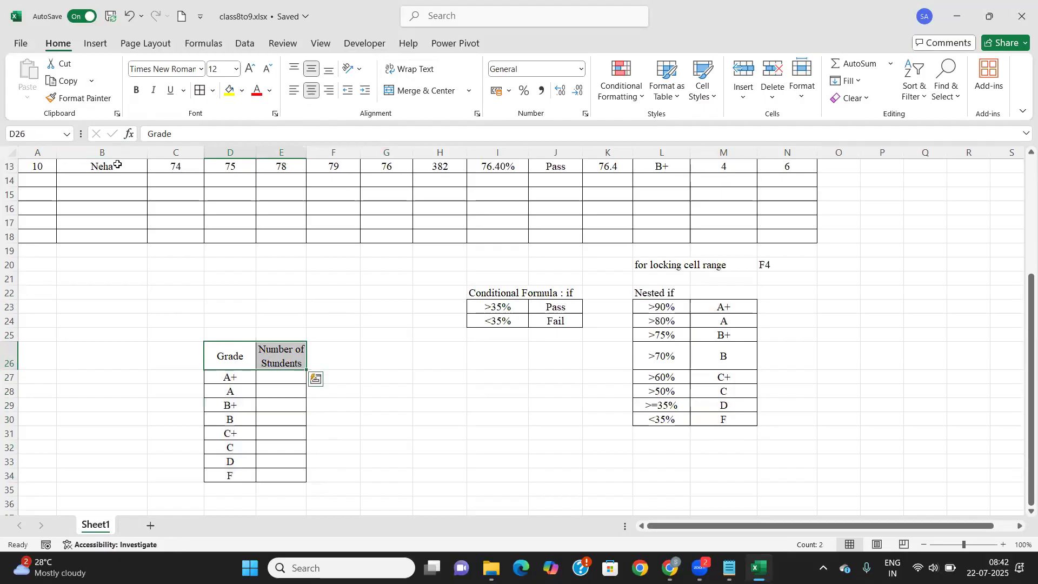
pyautogui.click(137, 90)
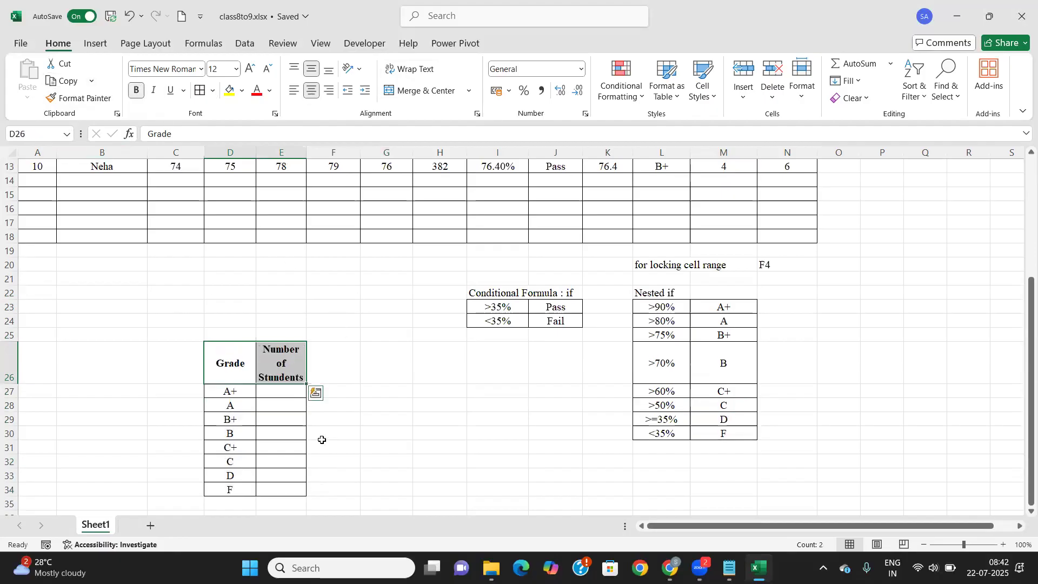
pyautogui.click(288, 394)
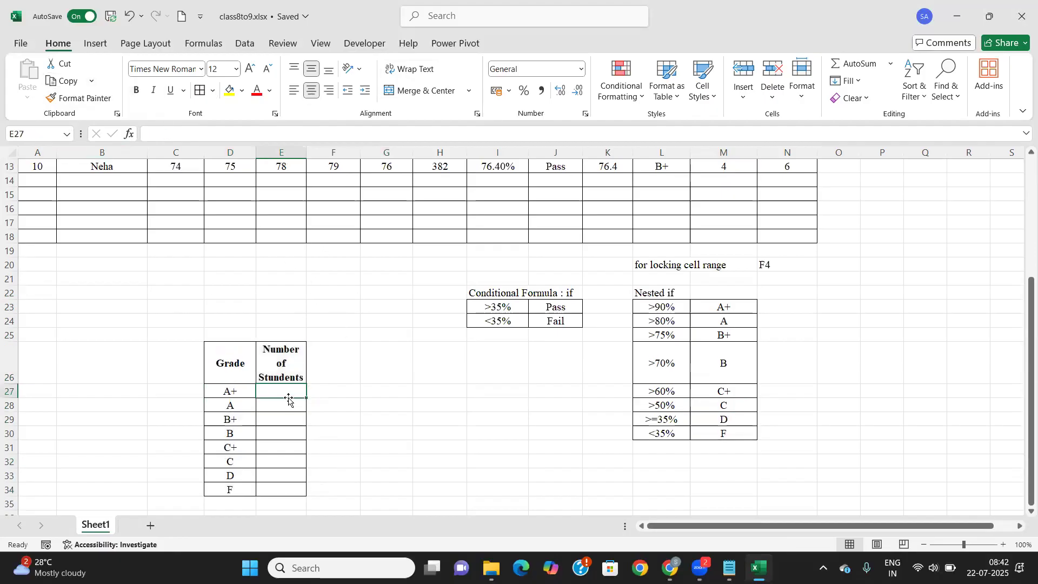
pyautogui.click(250, 406)
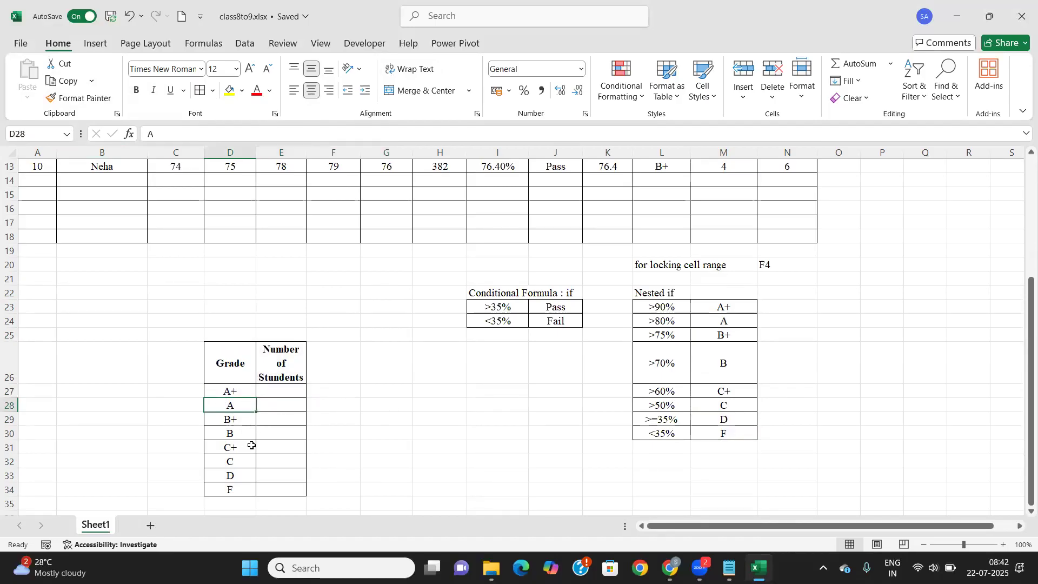
pyautogui.click(278, 394)
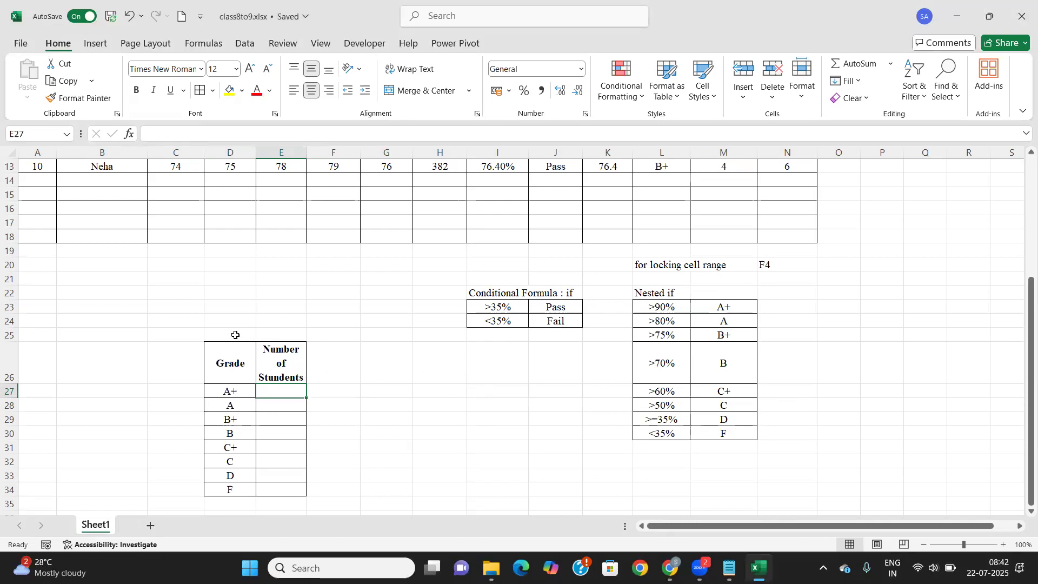
# Label the grade table 'countif' in D25
pyautogui.scroll(4, 697, 200)
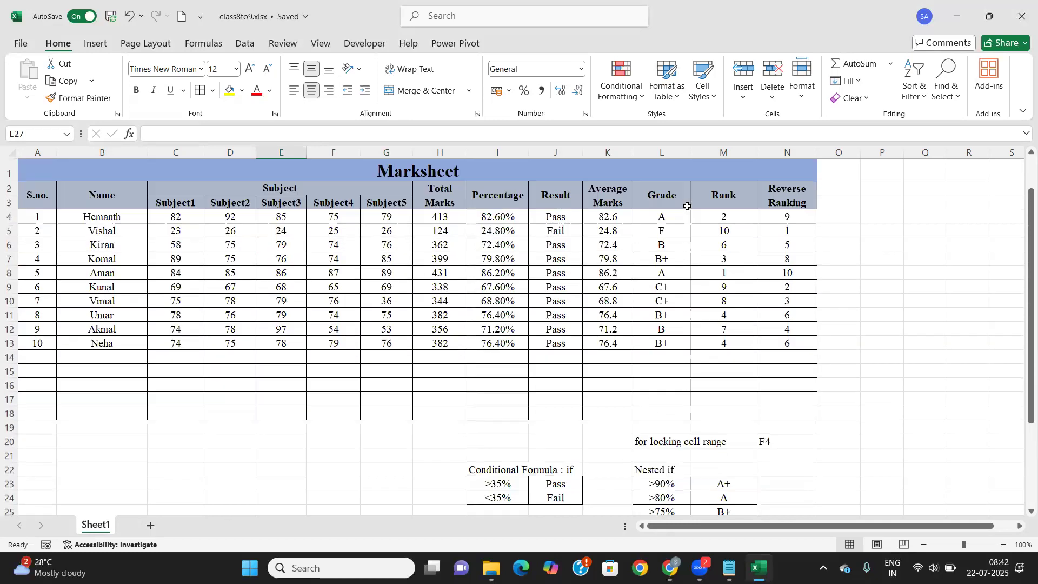
pyautogui.moveTo(677, 222); pyautogui.dragTo(660, 344)
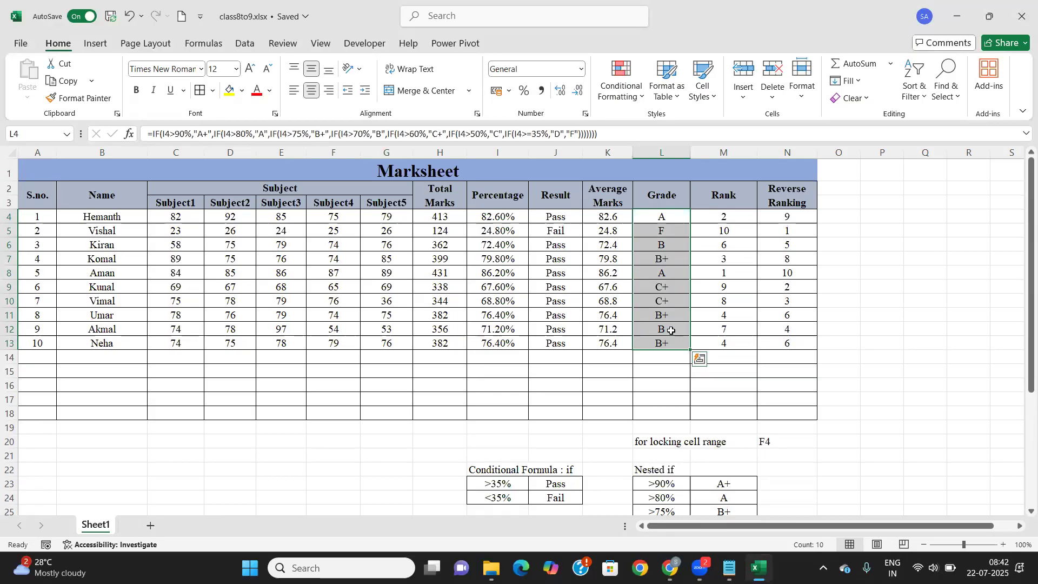
pyautogui.scroll(-6, 671, 331)
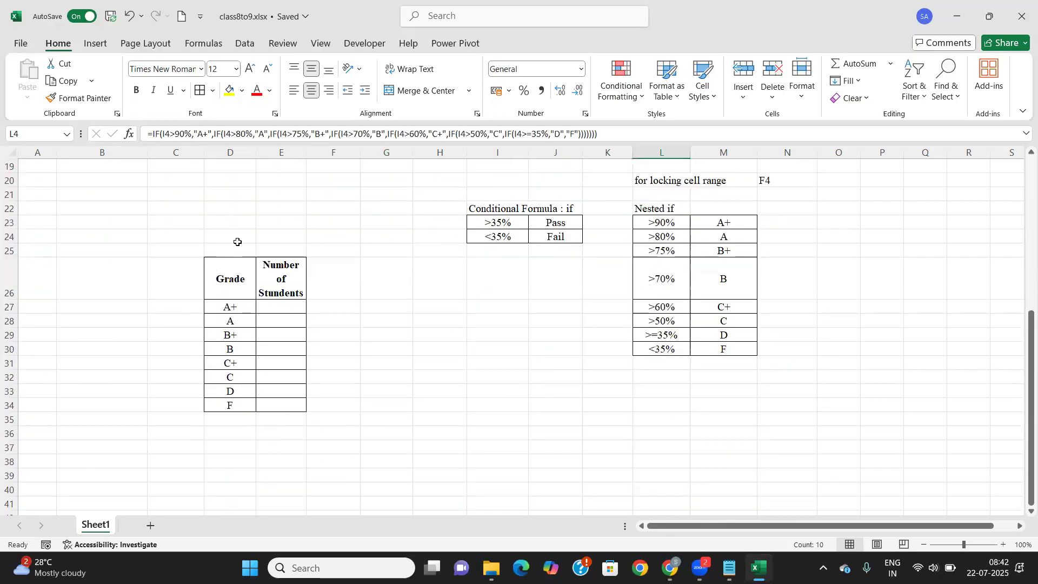
pyautogui.click(235, 252)
pyautogui.write('countif')
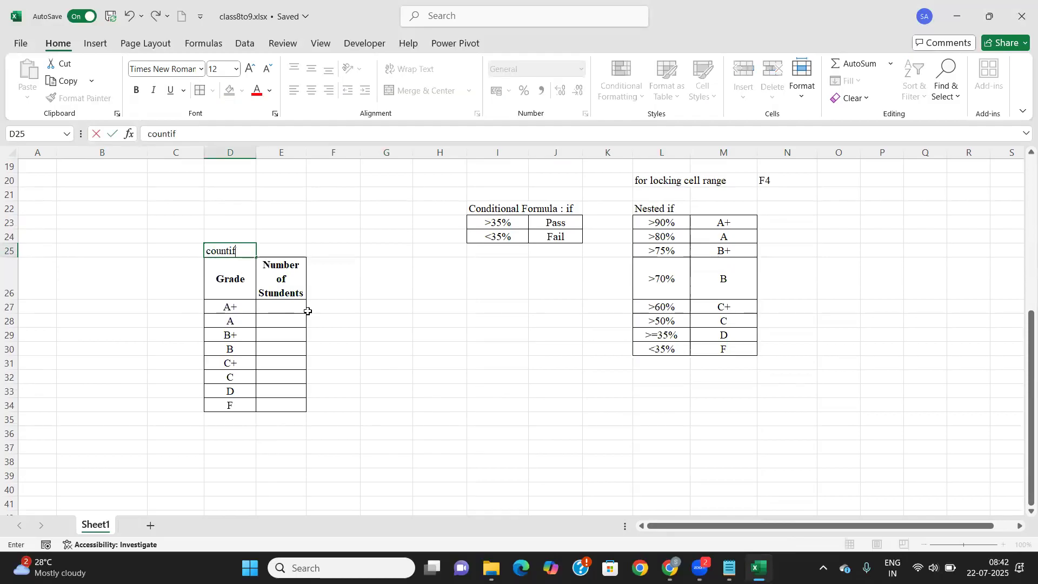
pyautogui.click(302, 309)
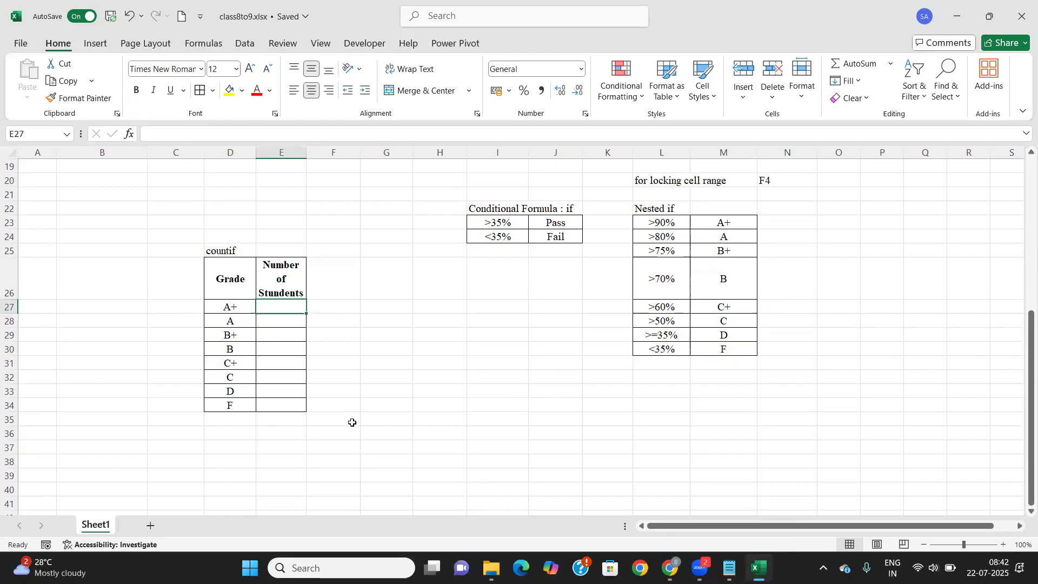
# Enter =COUNTIF($L$4:$L$13,D27) in E27 to count A+ grades, which gives 0
pyautogui.write('=countif')
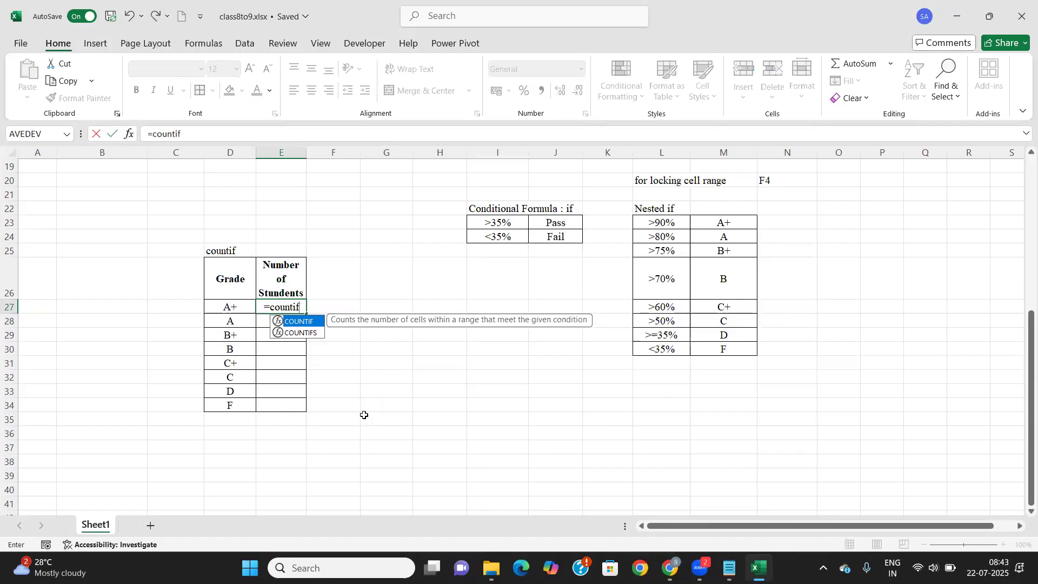
pyautogui.press('Tab')
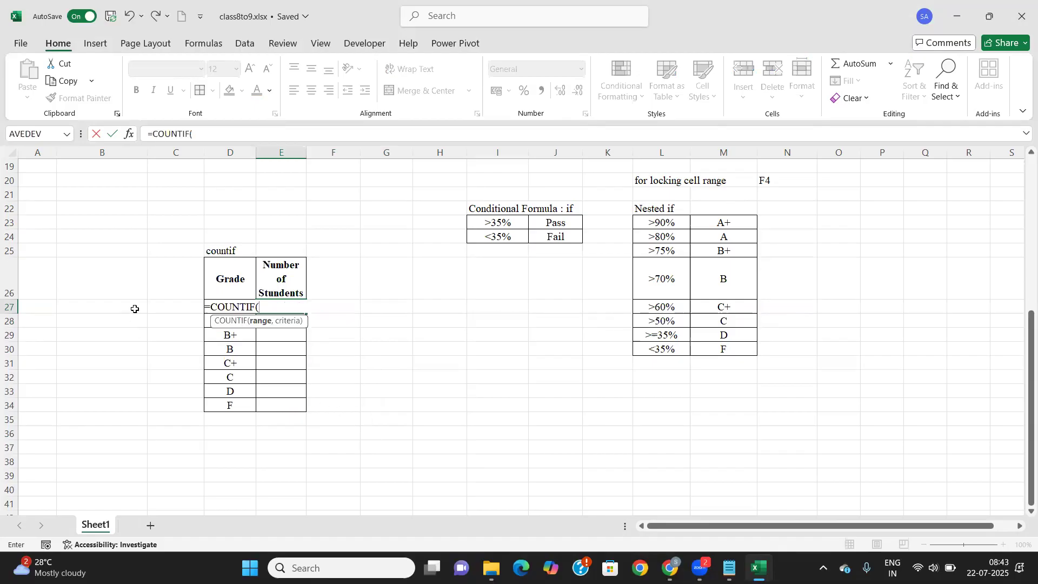
pyautogui.click(204, 313)
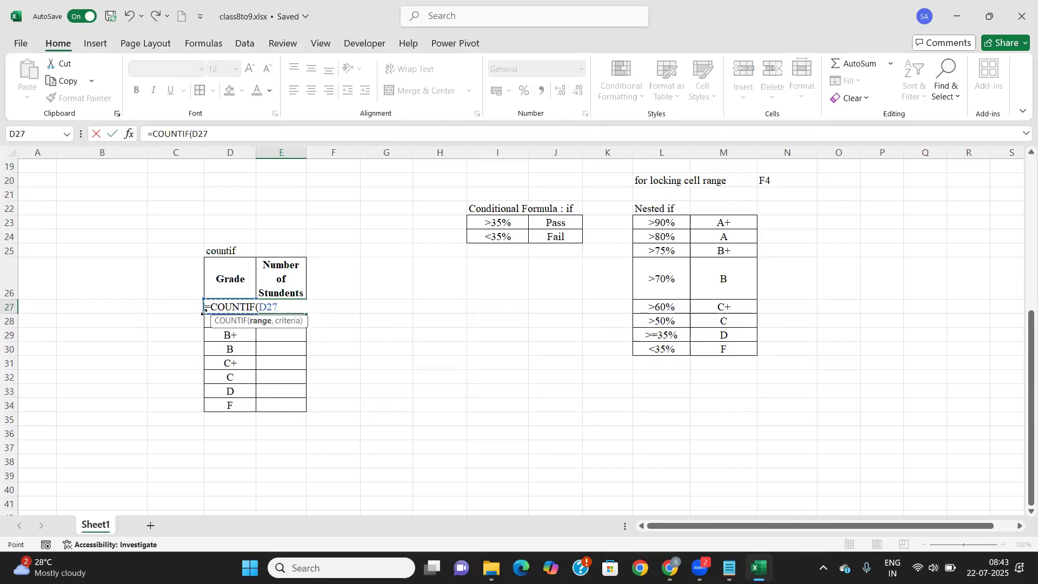
pyautogui.press('BackSpace')
pyautogui.press('BackSpace')
pyautogui.press('BackSpace')
pyautogui.scroll(6, 595, 319)
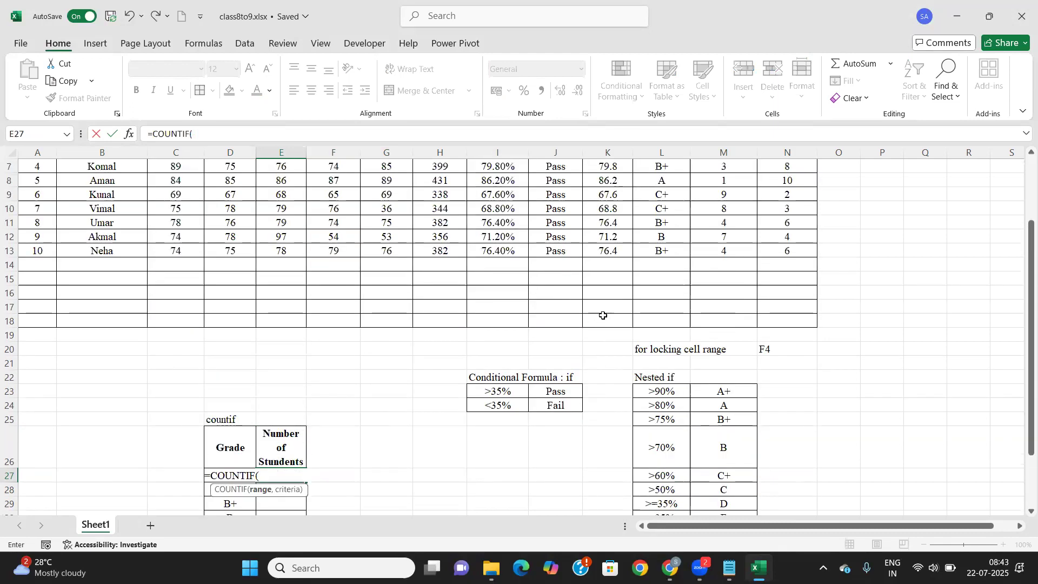
pyautogui.moveTo(683, 216); pyautogui.dragTo(683, 347)
pyautogui.scroll(-4, 613, 316)
pyautogui.scroll(-1, 613, 316)
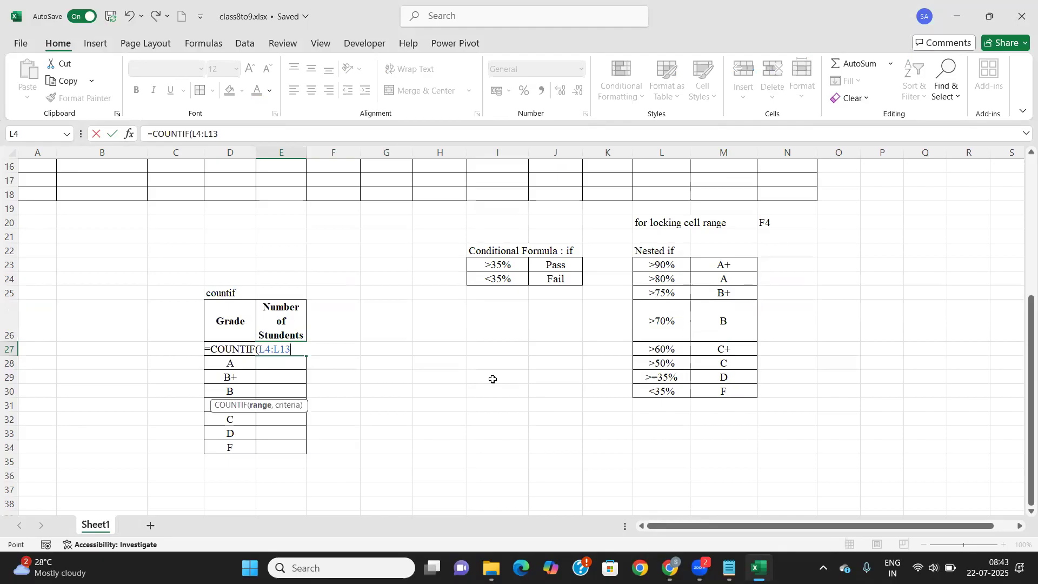
pyautogui.press('F4')
pyautogui.write(',')
pyautogui.press('Left')
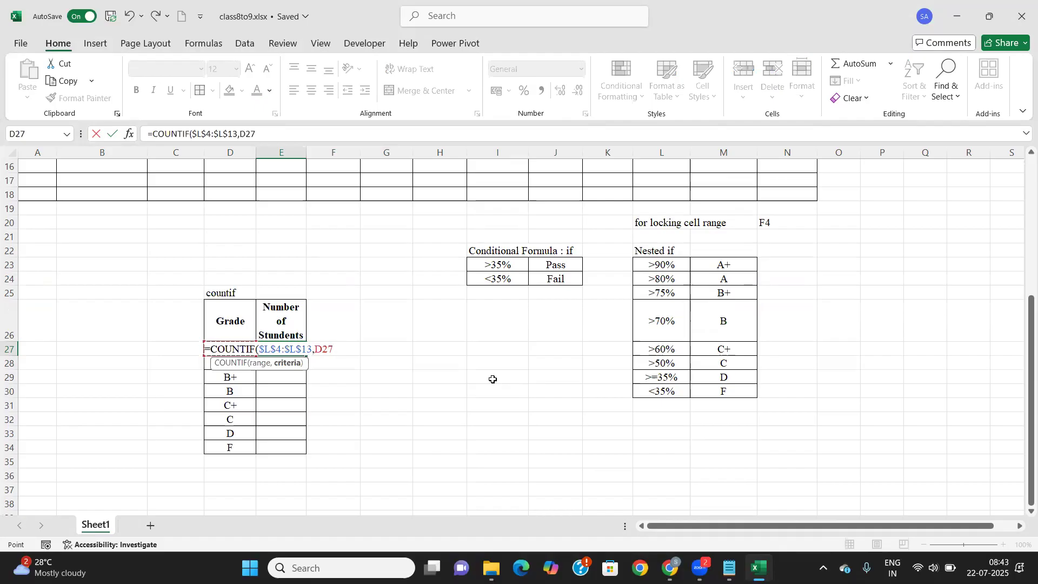
pyautogui.write(')')
pyautogui.press('Return')
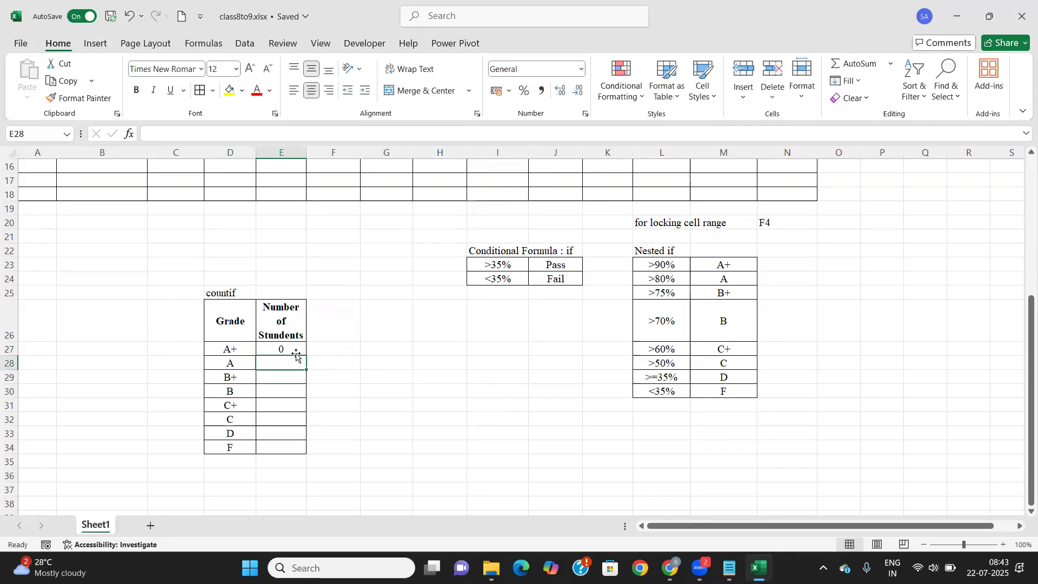
pyautogui.click(295, 351)
pyautogui.scroll(2, 781, 274)
pyautogui.scroll(2, 757, 276)
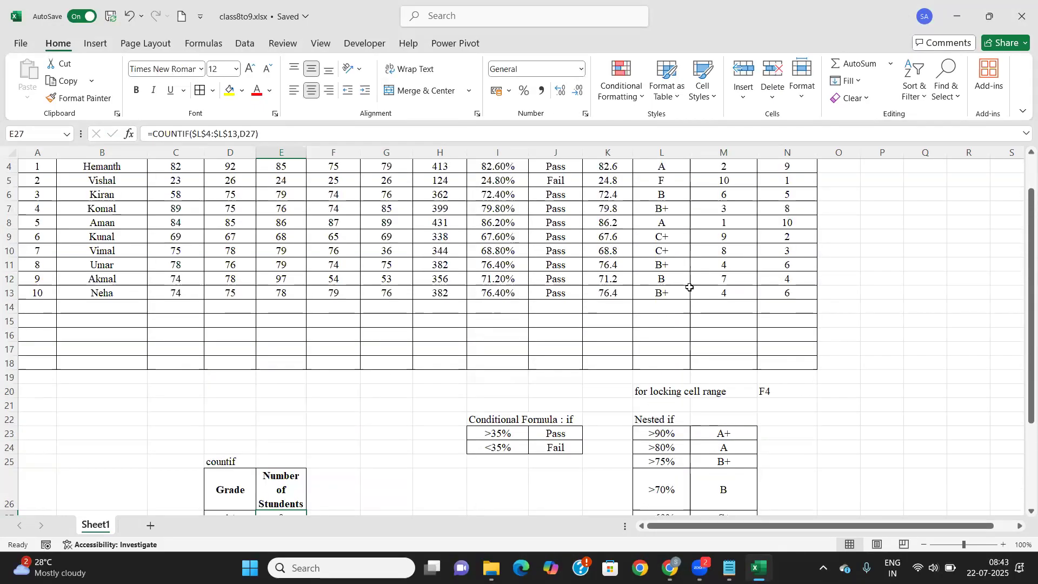
pyautogui.scroll(1, 687, 281)
pyautogui.scroll(-6, 648, 322)
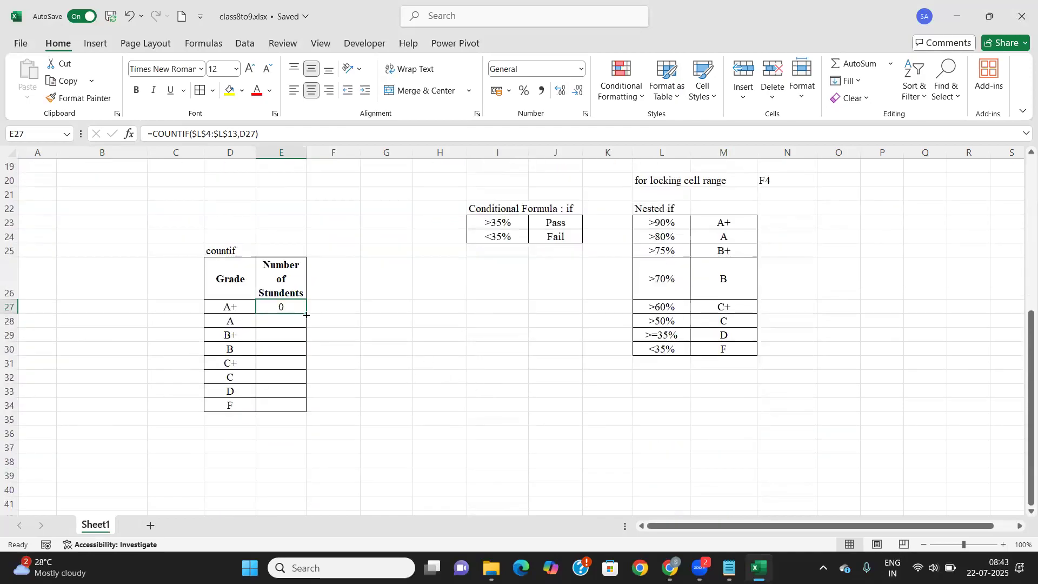
pyautogui.doubleClick(306, 315)
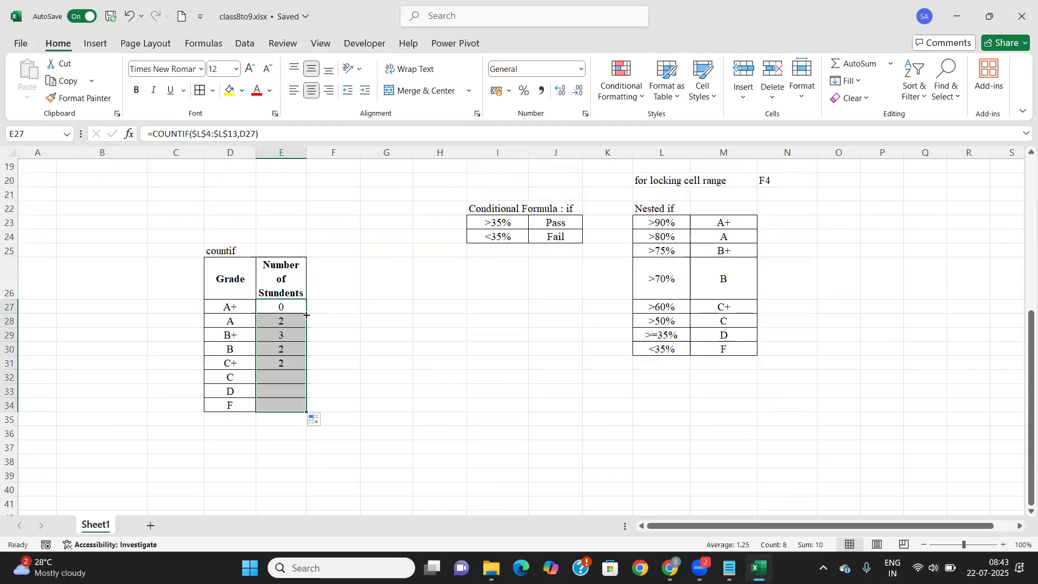
pyautogui.click(278, 323)
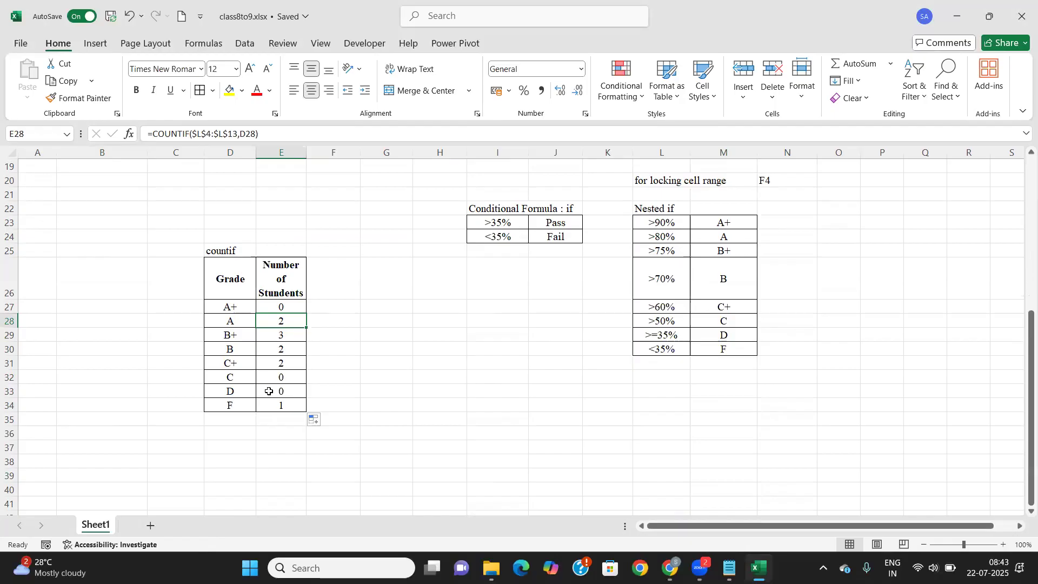
pyautogui.scroll(6, 271, 392)
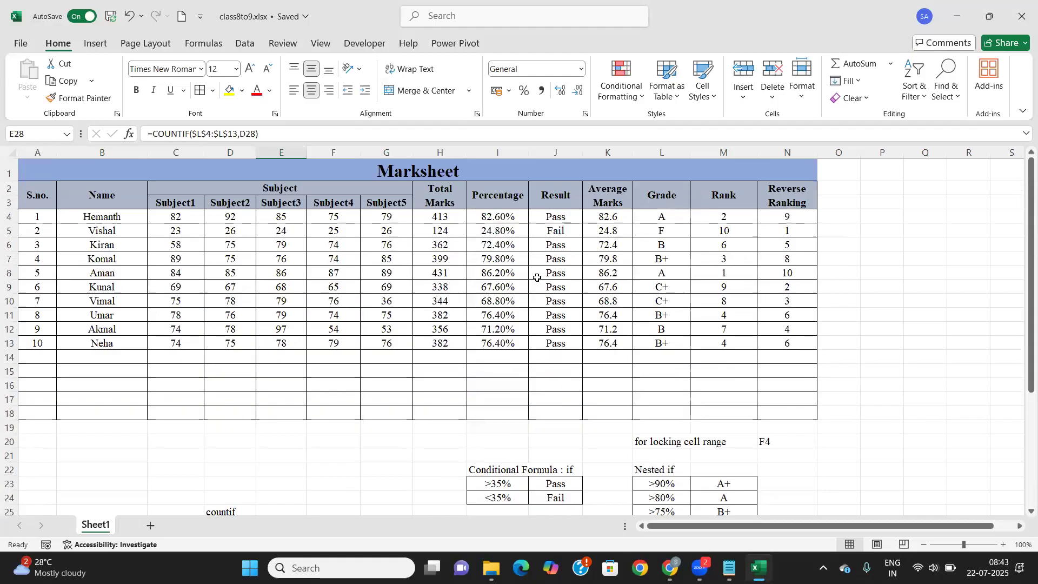
pyautogui.scroll(-4, 537, 277)
pyautogui.click(285, 392)
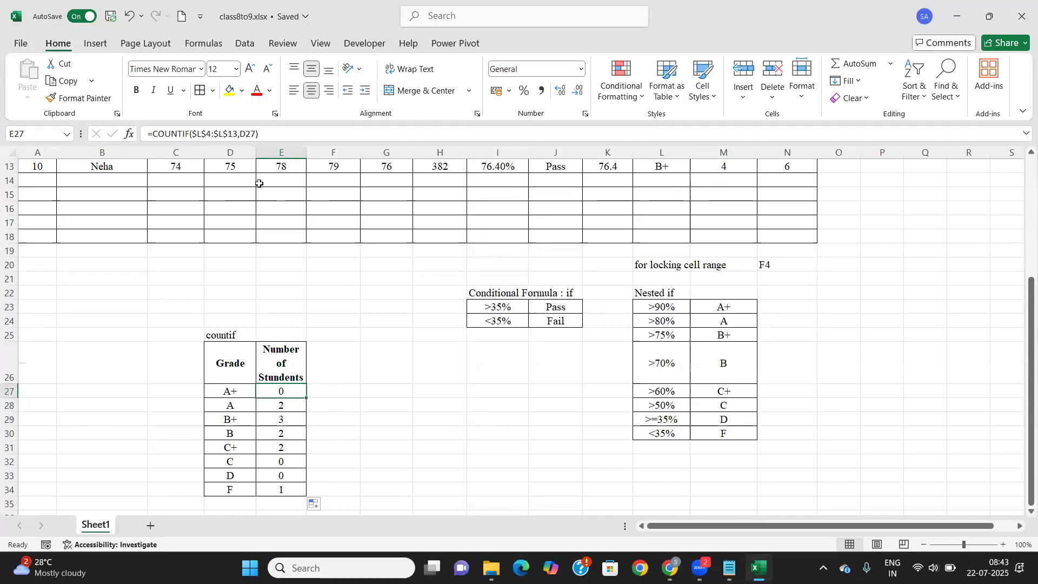
pyautogui.click(240, 391)
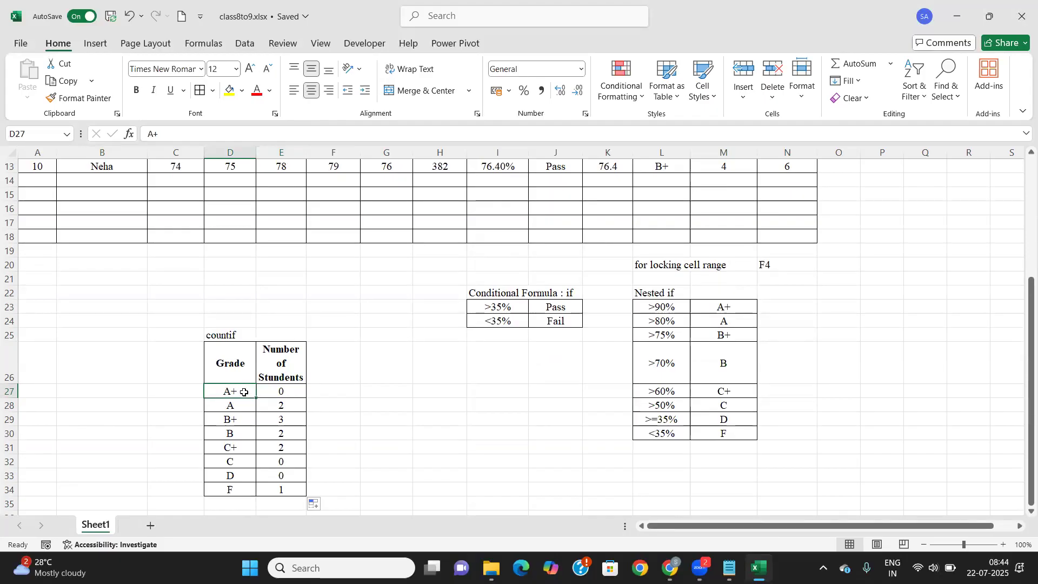
pyautogui.click(279, 390)
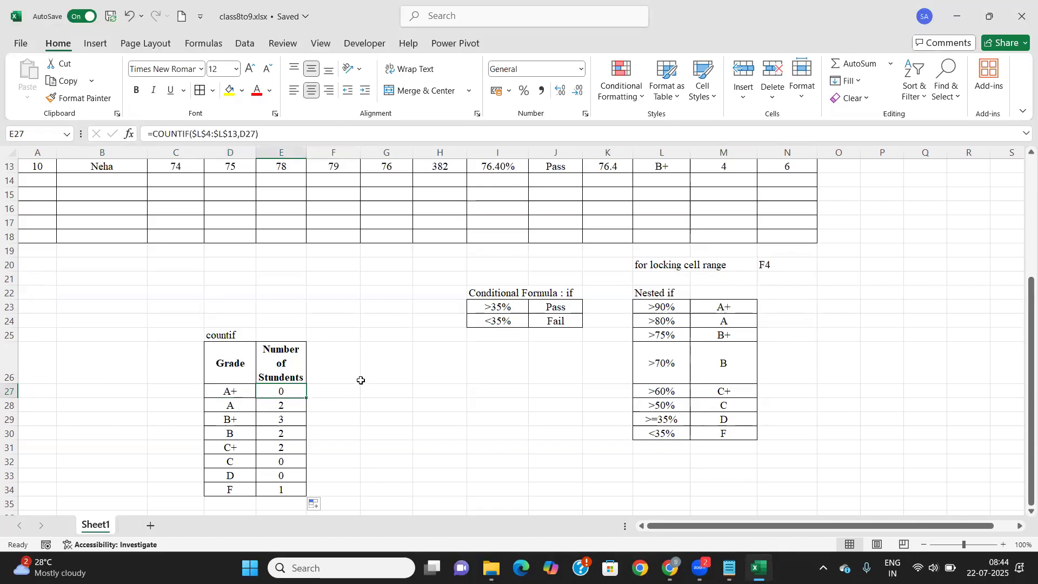
pyautogui.scroll(-1, 362, 368)
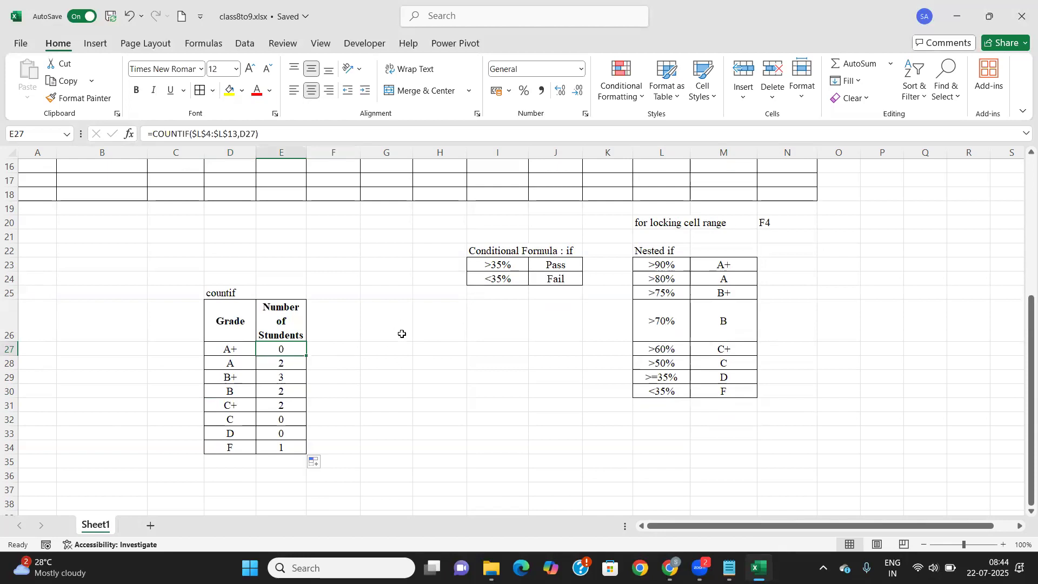
pyautogui.scroll(1, 402, 334)
pyautogui.scroll(-2, 401, 334)
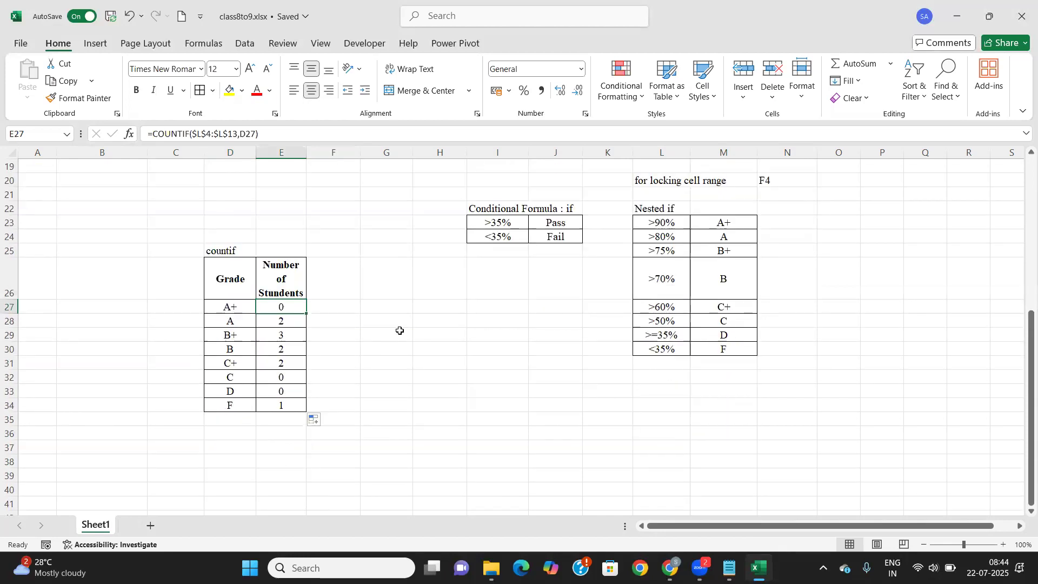
pyautogui.scroll(5, 398, 332)
pyautogui.scroll(-5, 398, 331)
pyautogui.scroll(3, 444, 303)
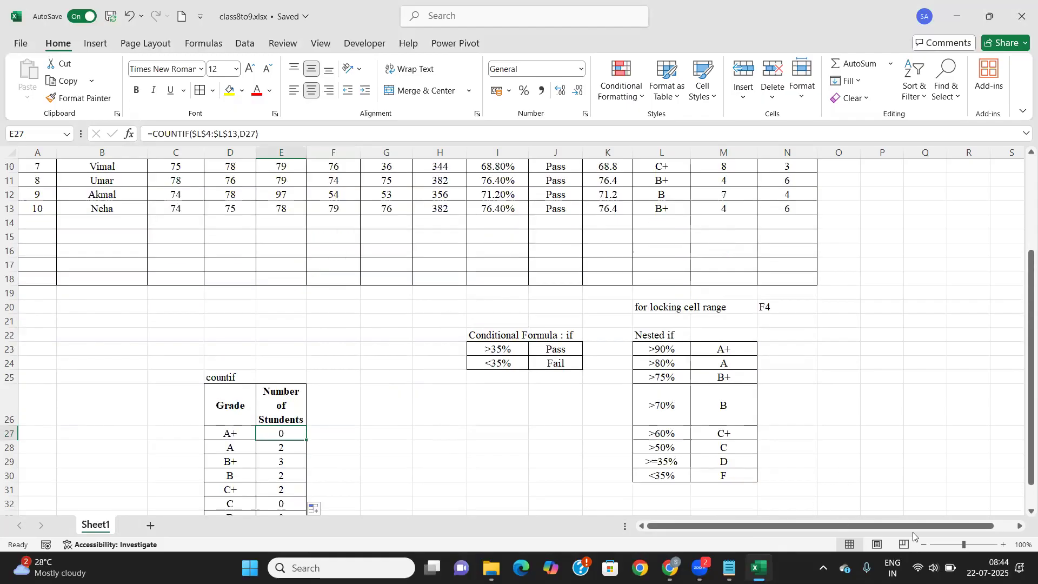
pyautogui.moveTo(913, 525); pyautogui.dragTo(933, 526)
pyautogui.scroll(3, 943, 347)
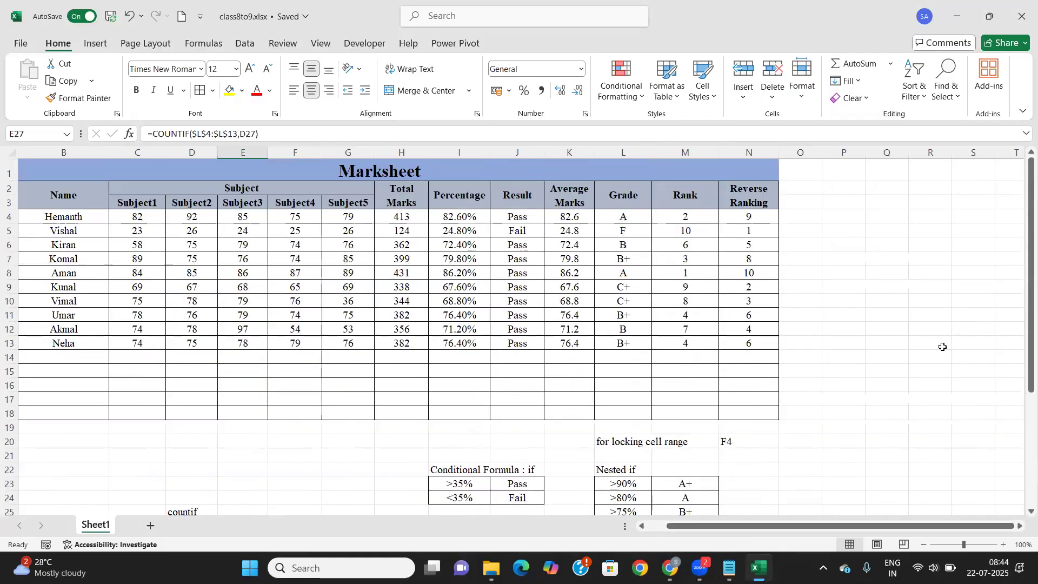
# Enter the label >80% in Q4 and No. of students in P5
pyautogui.click(873, 219)
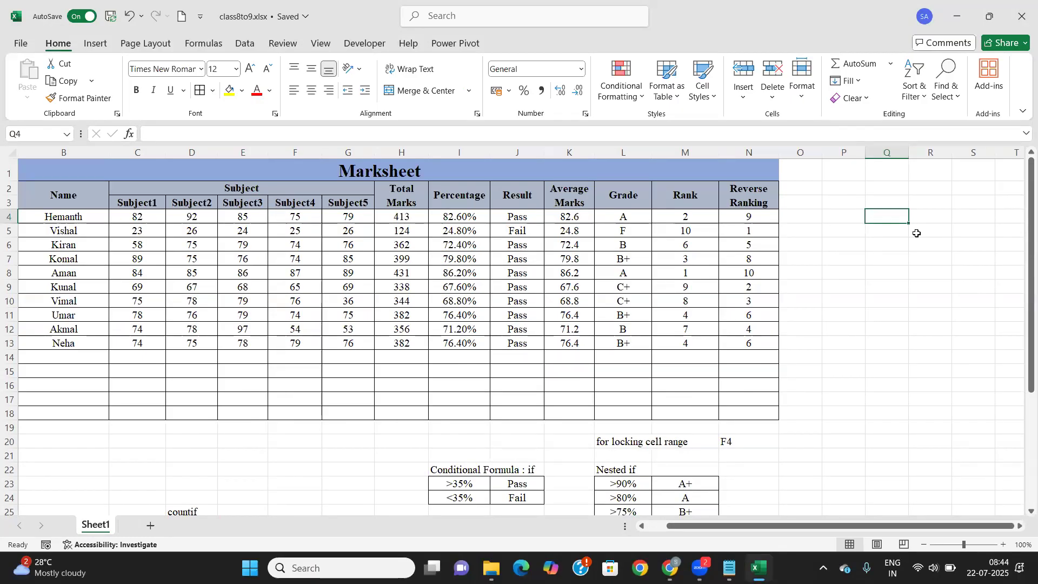
pyautogui.click(903, 198)
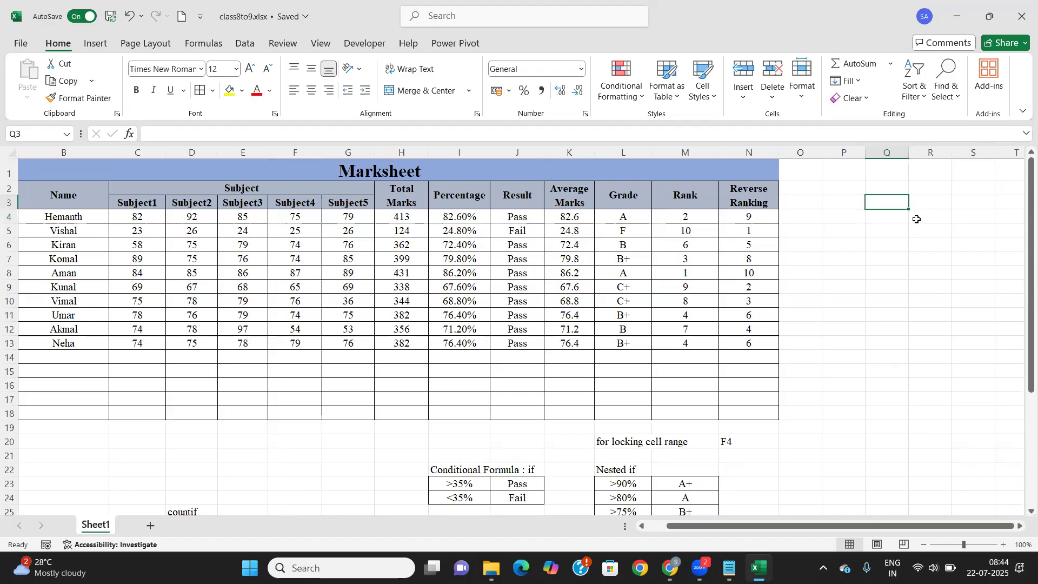
pyautogui.click(900, 222)
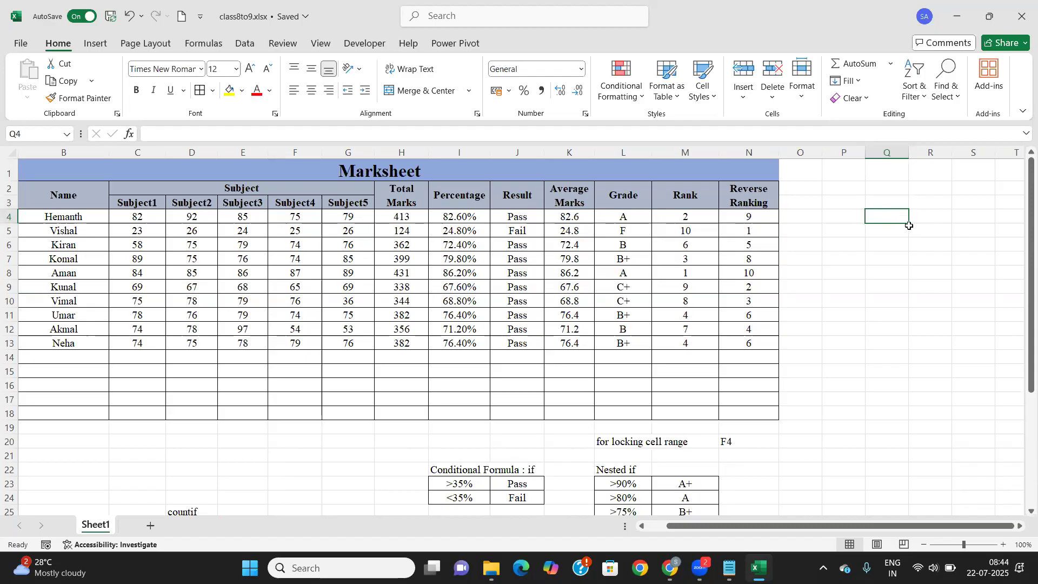
pyautogui.write('>80%')
pyautogui.hotkey('ctrl', 'Return')
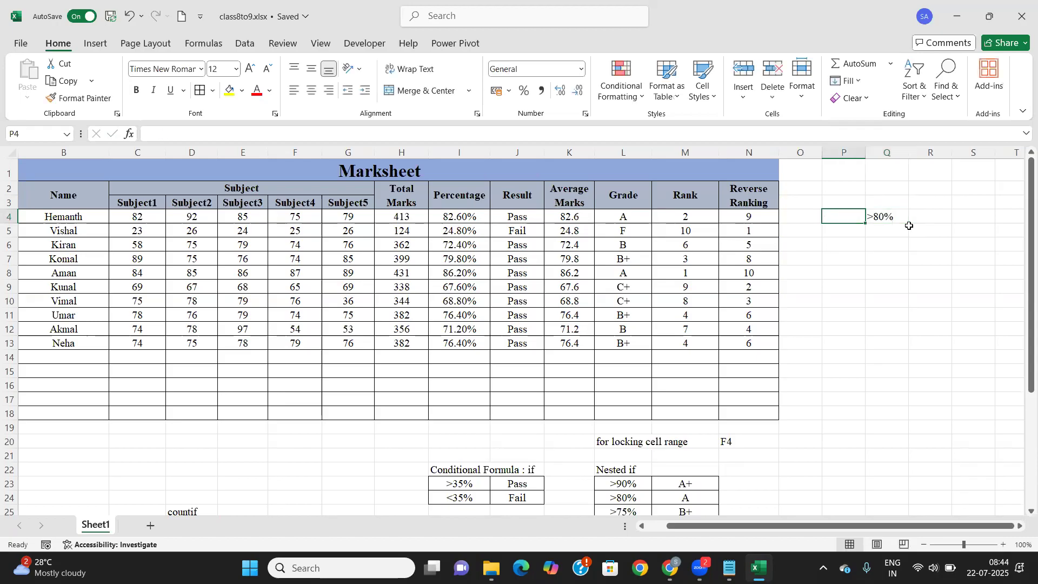
pyautogui.press('Right')
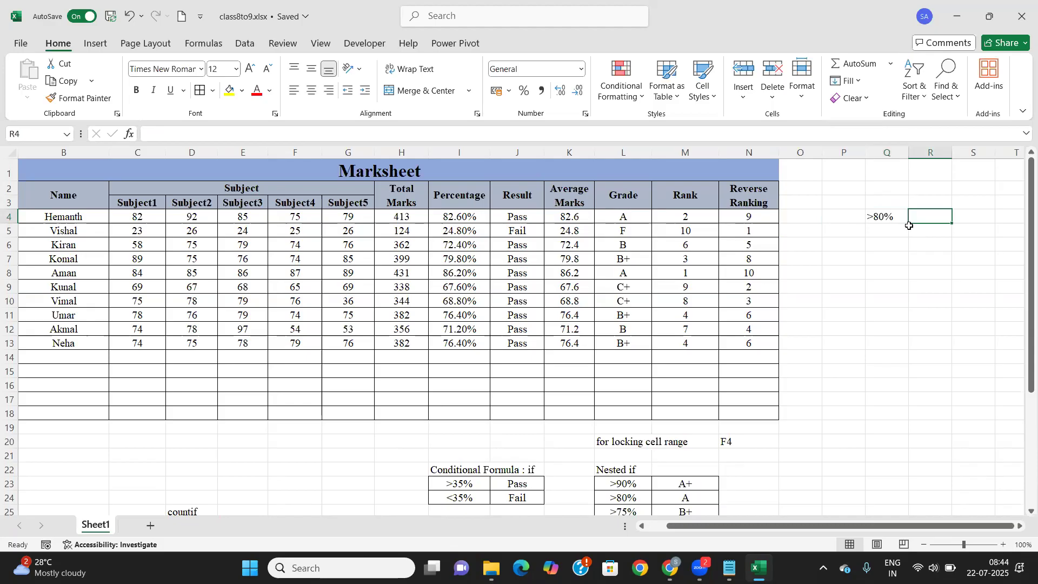
pyautogui.press('Left')
pyautogui.press('Left')
pyautogui.press('Down')
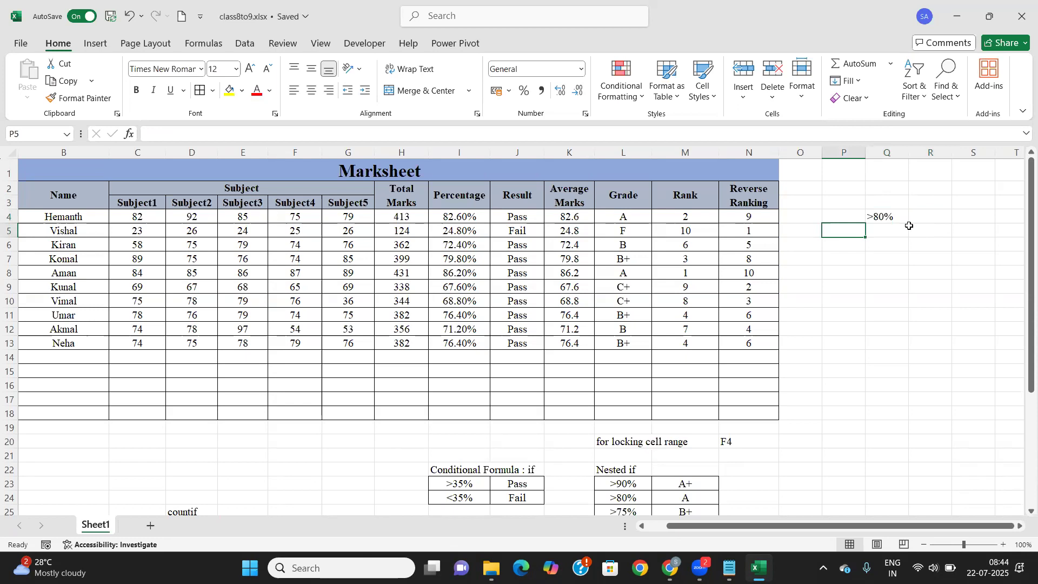
pyautogui.write('No. of stu')
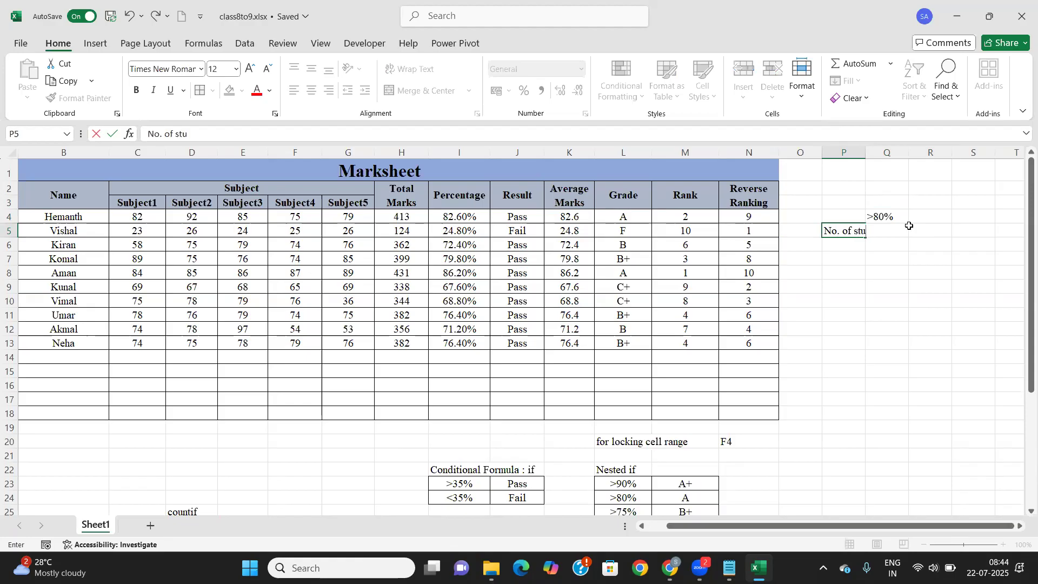
pyautogui.write('dents')
pyautogui.press('Tab')
# Centre the P4:Q5 block horizontally and vertically, and widen column P to fit the label
pyautogui.moveTo(858, 215); pyautogui.dragTo(890, 232)
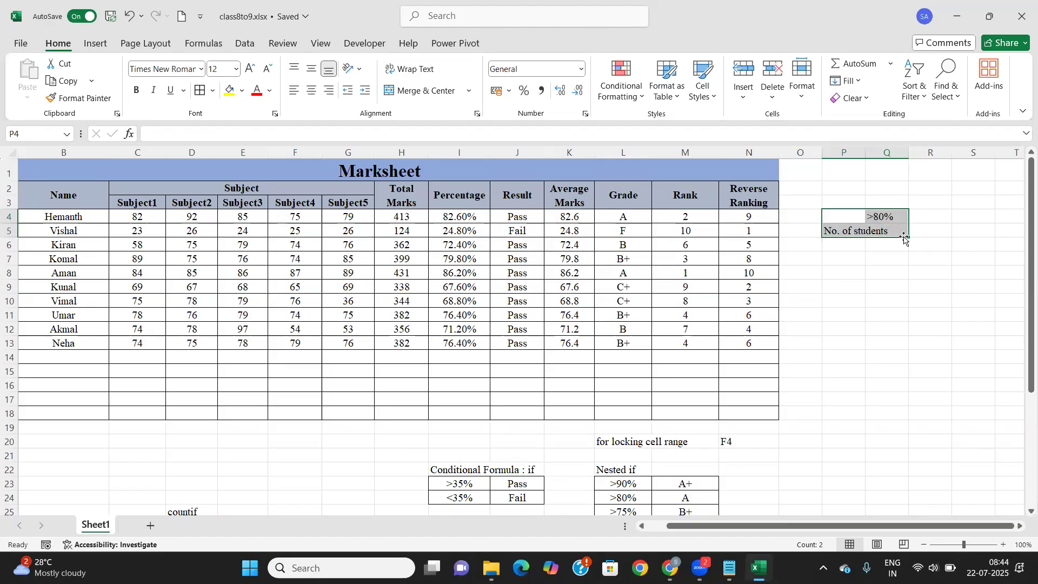
pyautogui.click(313, 91)
pyautogui.click(312, 69)
pyautogui.moveTo(866, 153); pyautogui.dragTo(898, 153)
pyautogui.click(921, 233)
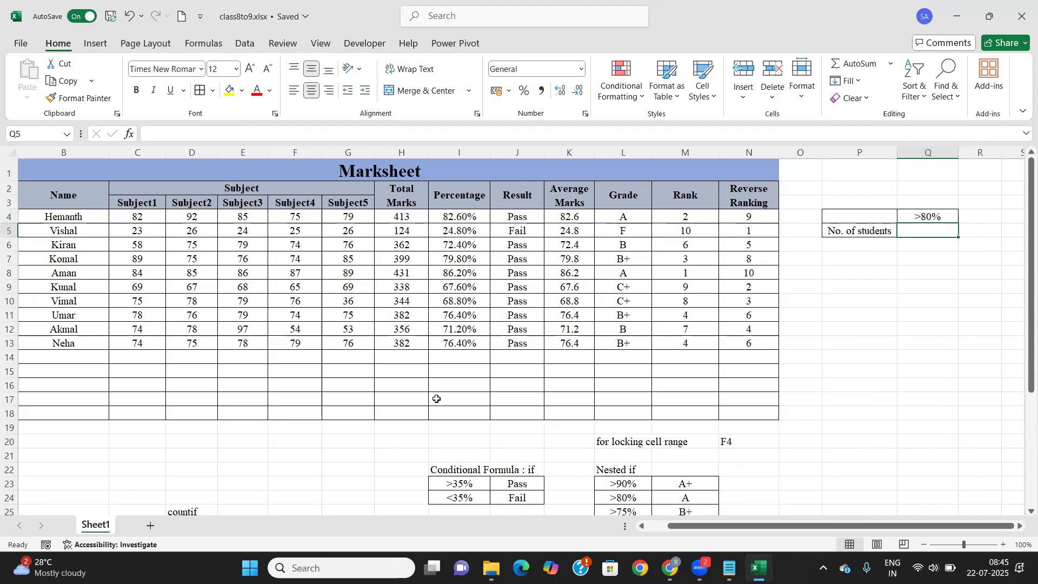
pyautogui.scroll(-4, 193, 471)
# Enter =COUNTIF(I4:I13,Q4) in Q5 to count students above 80%, giving 2
pyautogui.scroll(4, 216, 416)
pyautogui.write('cou')
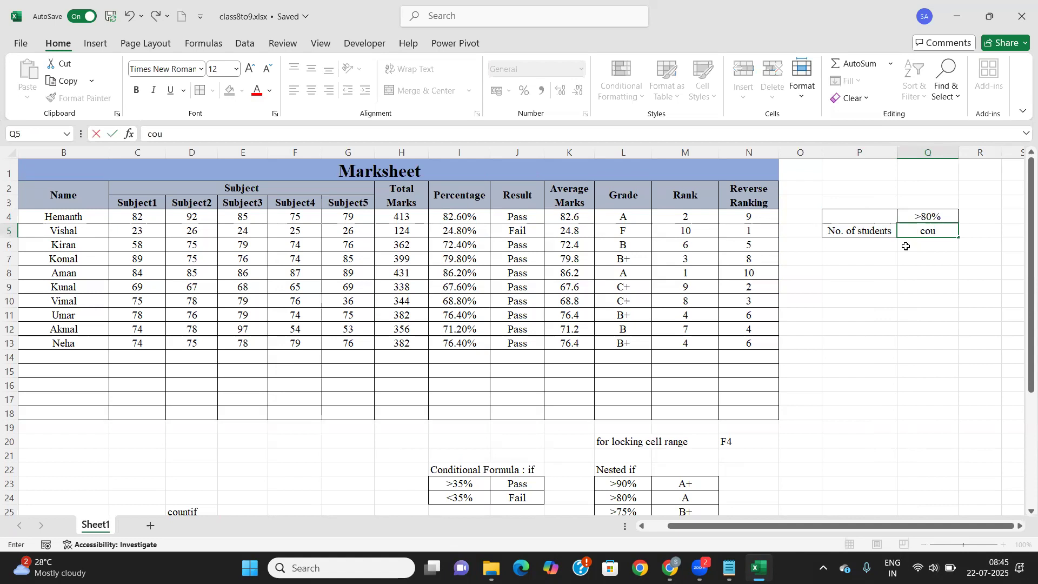
pyautogui.press('BackSpace')
pyautogui.press('BackSpace')
pyautogui.press('BackSpace')
pyautogui.press('BackSpace')
pyautogui.write('=coun')
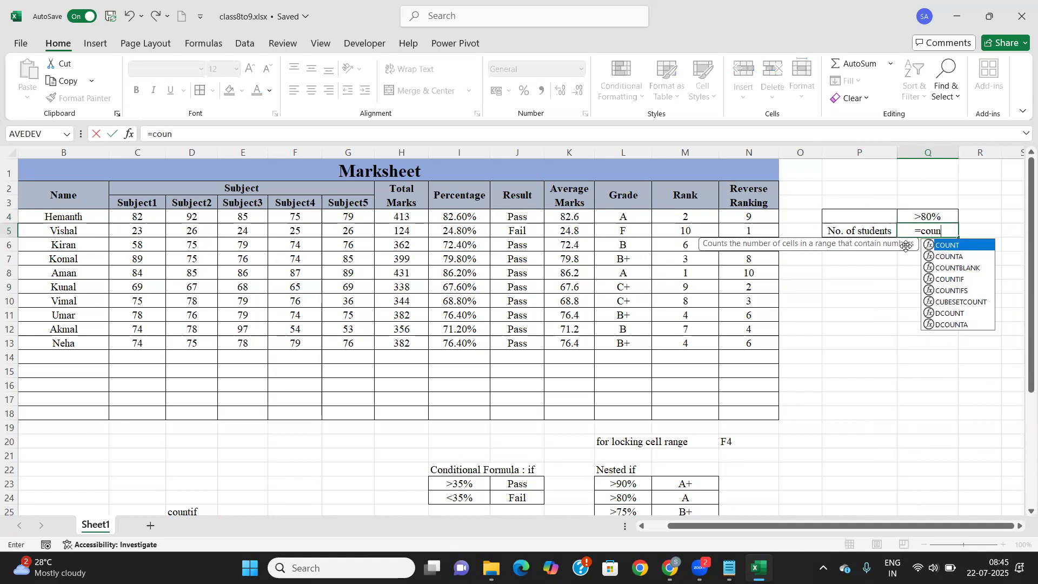
pyautogui.write('tif')
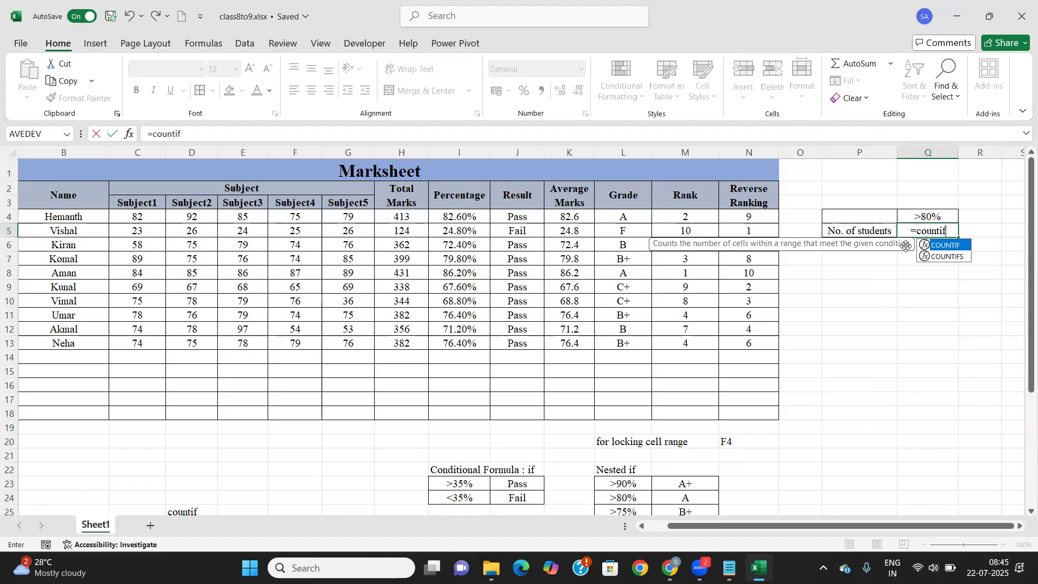
pyautogui.press('Tab')
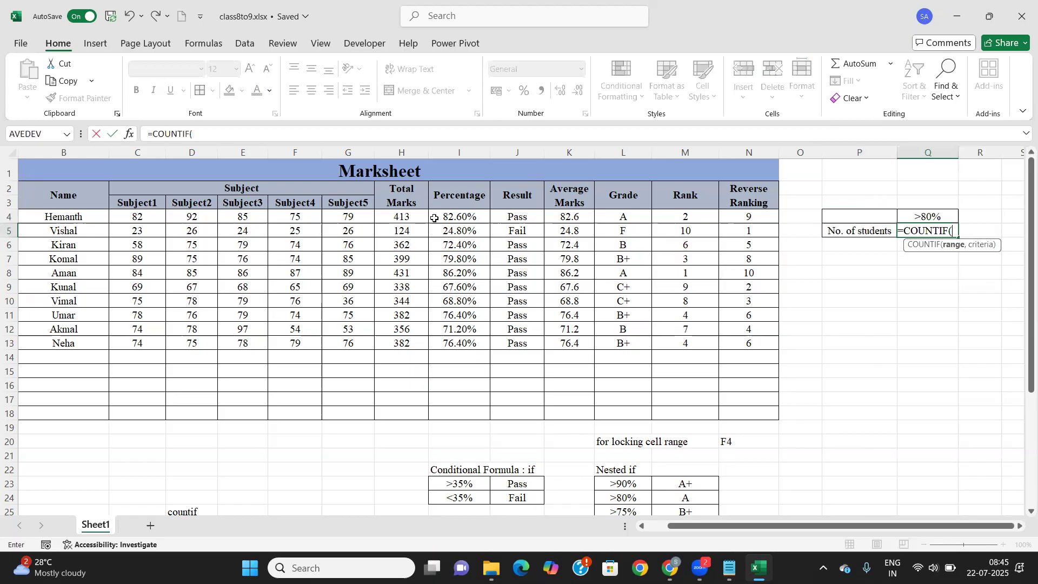
pyautogui.moveTo(434, 218); pyautogui.dragTo(436, 342)
pyautogui.write(',')
pyautogui.click(911, 214)
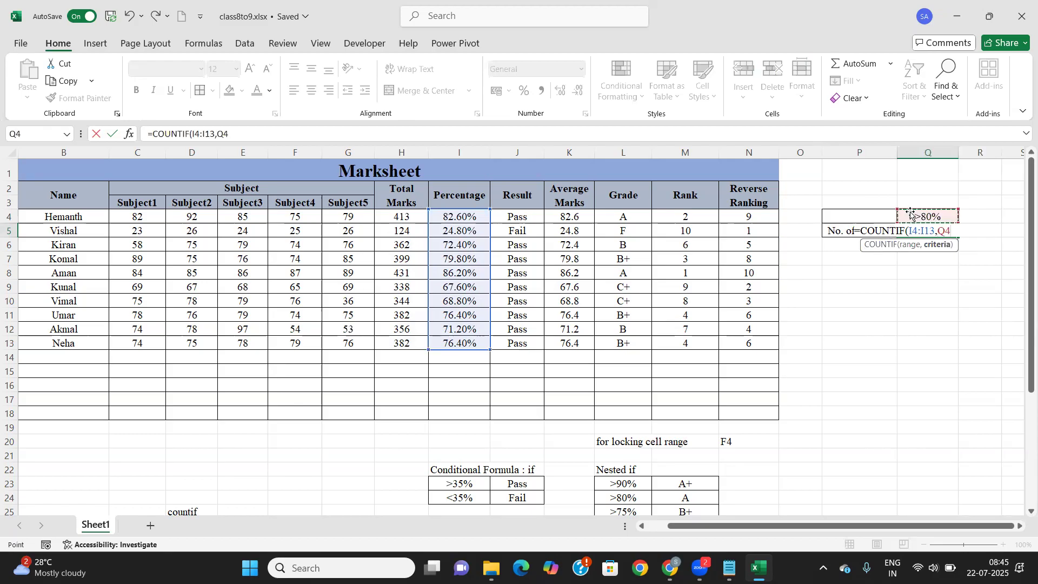
pyautogui.write(')')
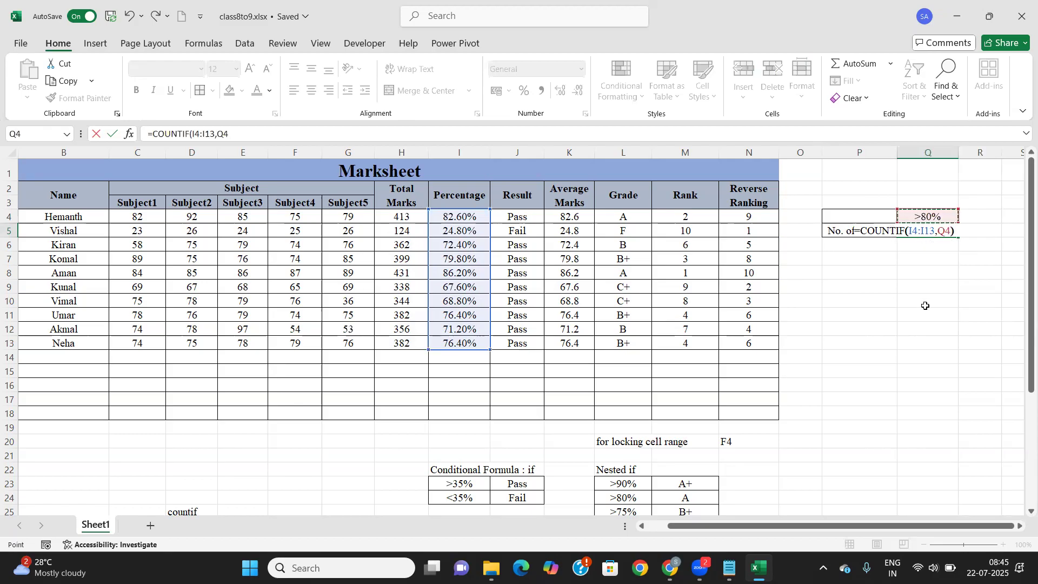
pyautogui.press('Return')
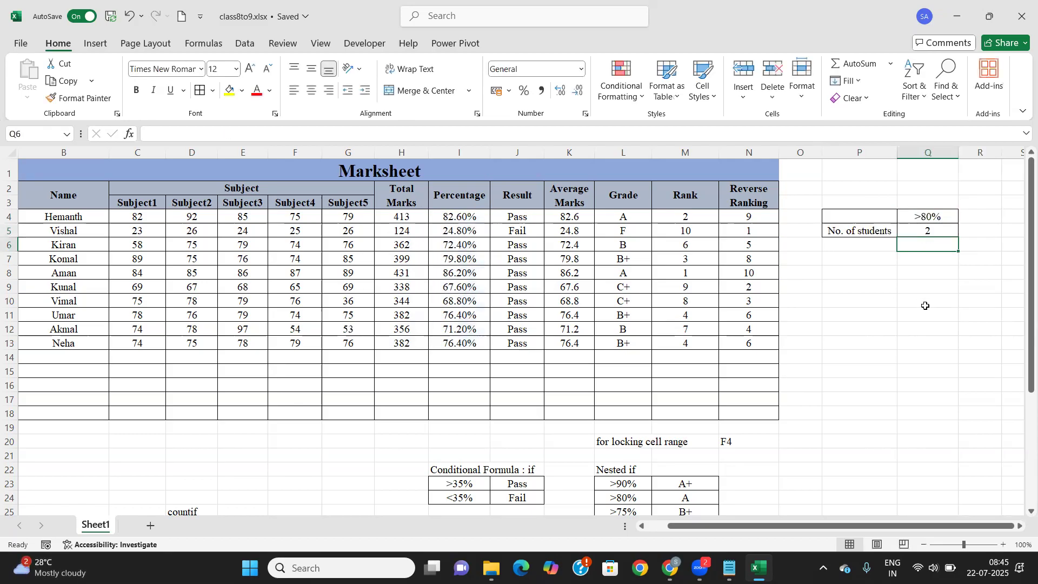
pyautogui.click(921, 232)
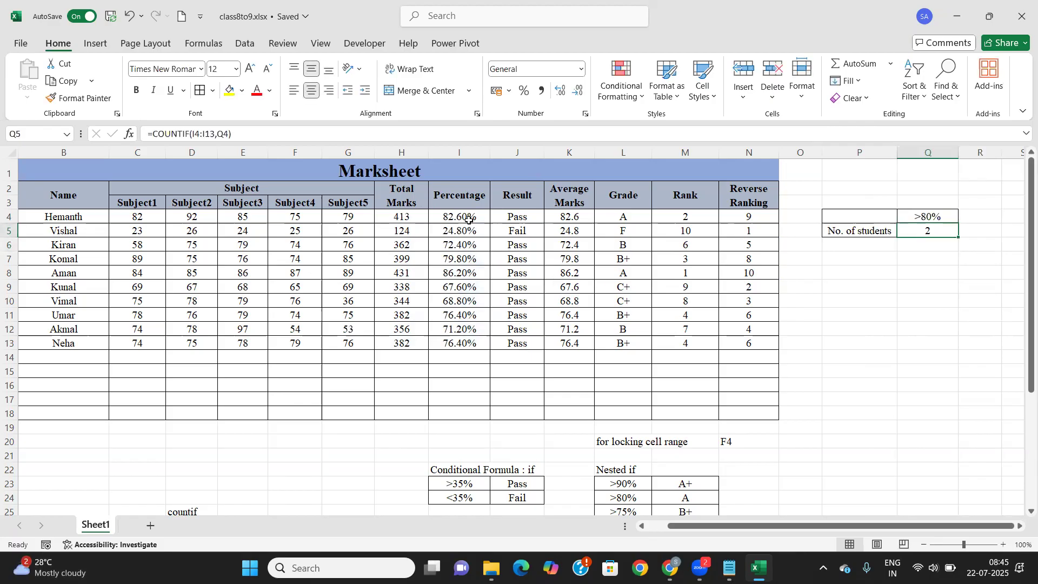
pyautogui.scroll(-5, 394, 303)
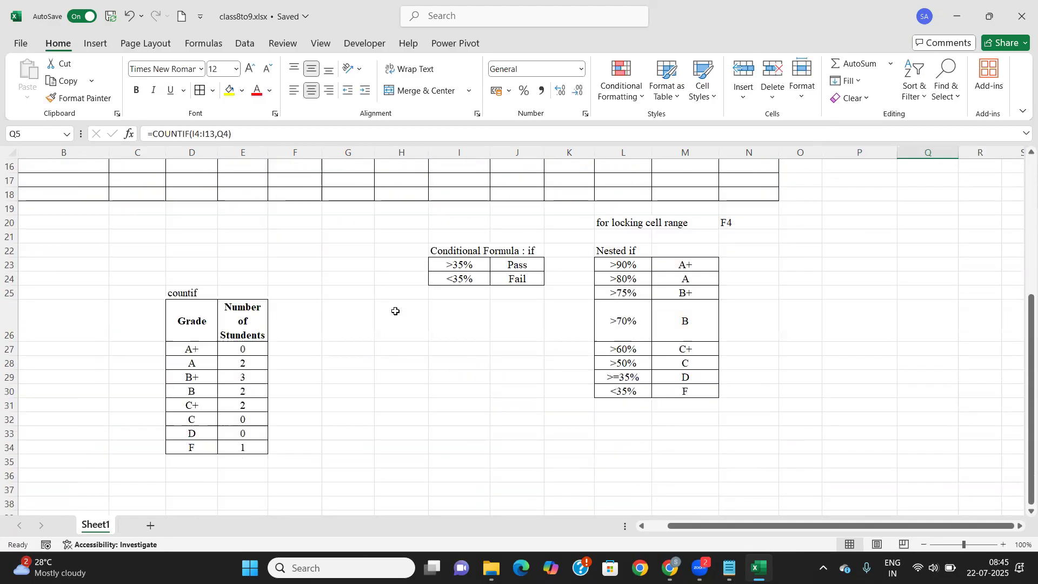
pyautogui.scroll(2, 247, 353)
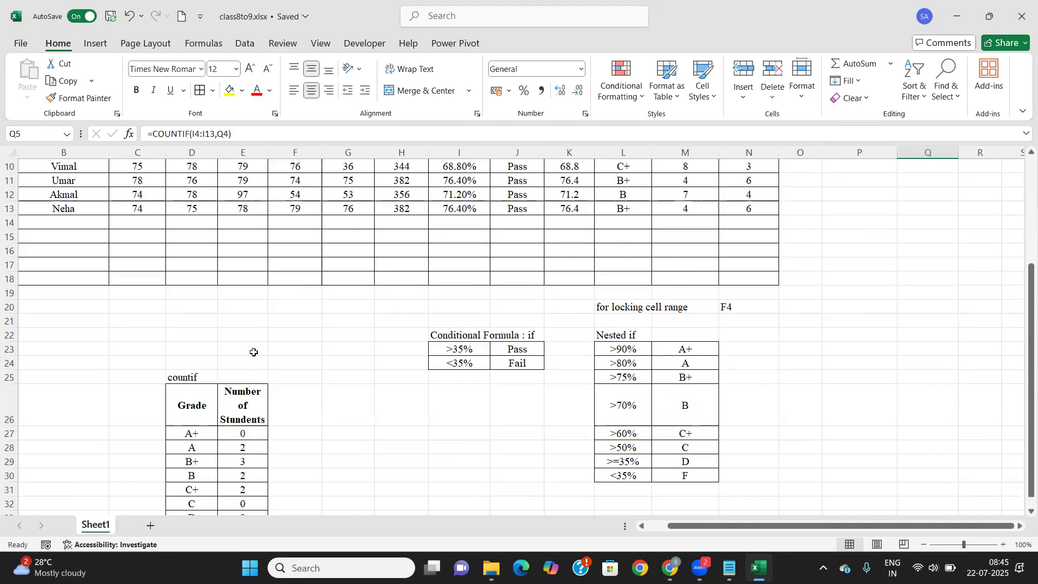
pyautogui.scroll(-3, 251, 352)
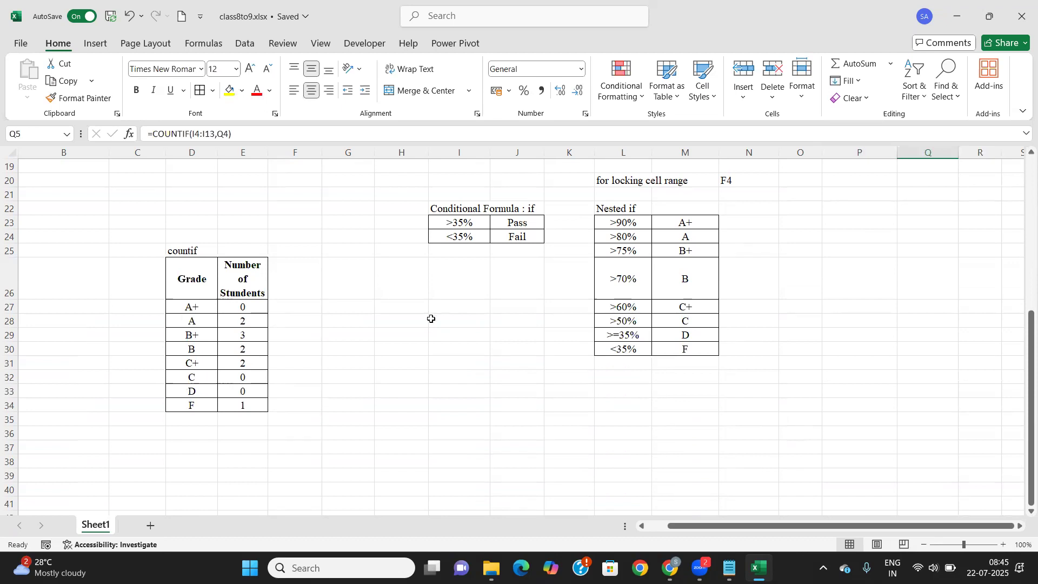
pyautogui.scroll(6, 449, 303)
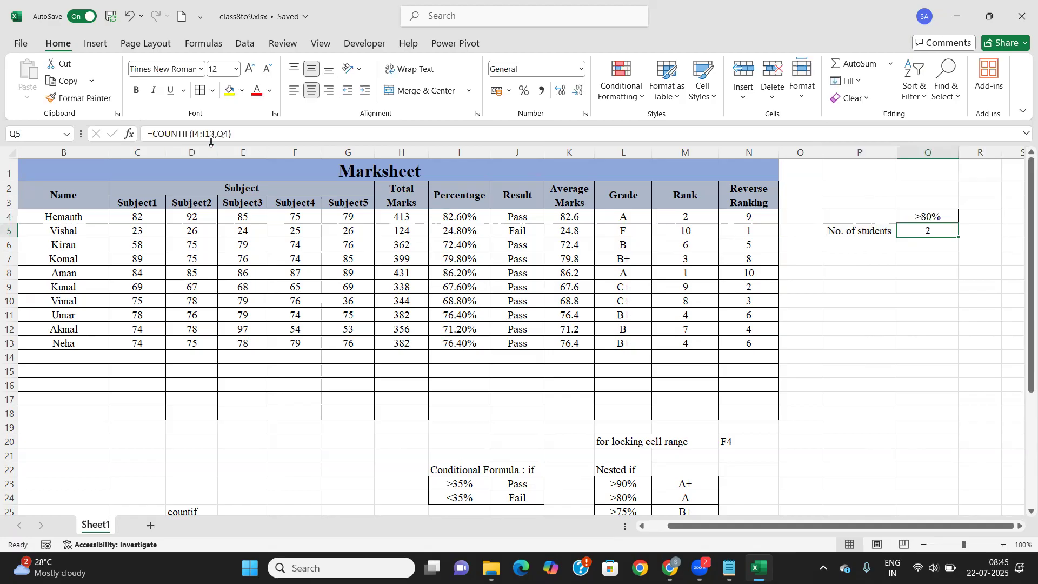
pyautogui.moveTo(476, 218); pyautogui.dragTo(468, 344)
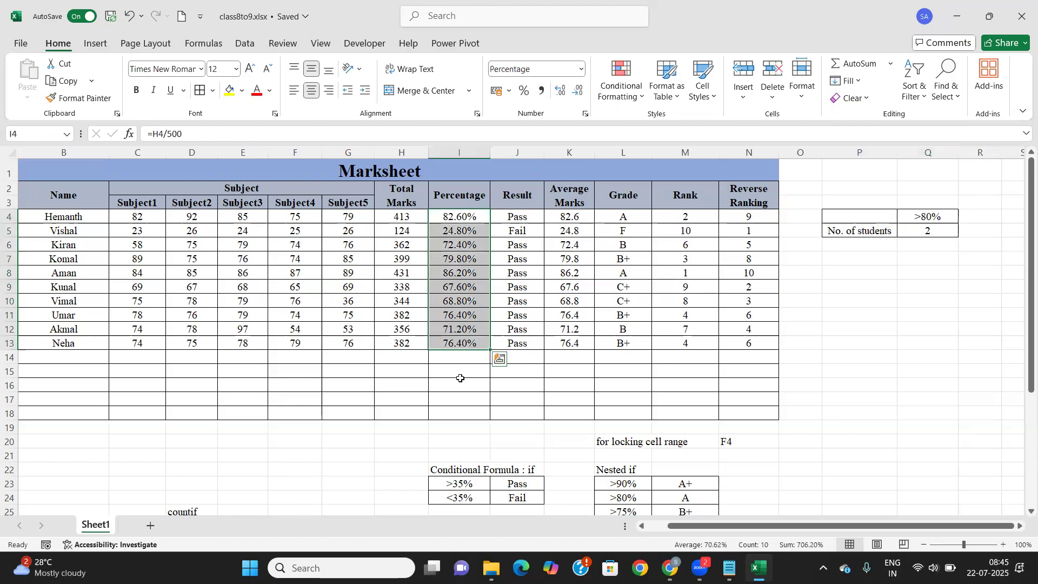
pyautogui.moveTo(840, 526); pyautogui.dragTo(819, 526)
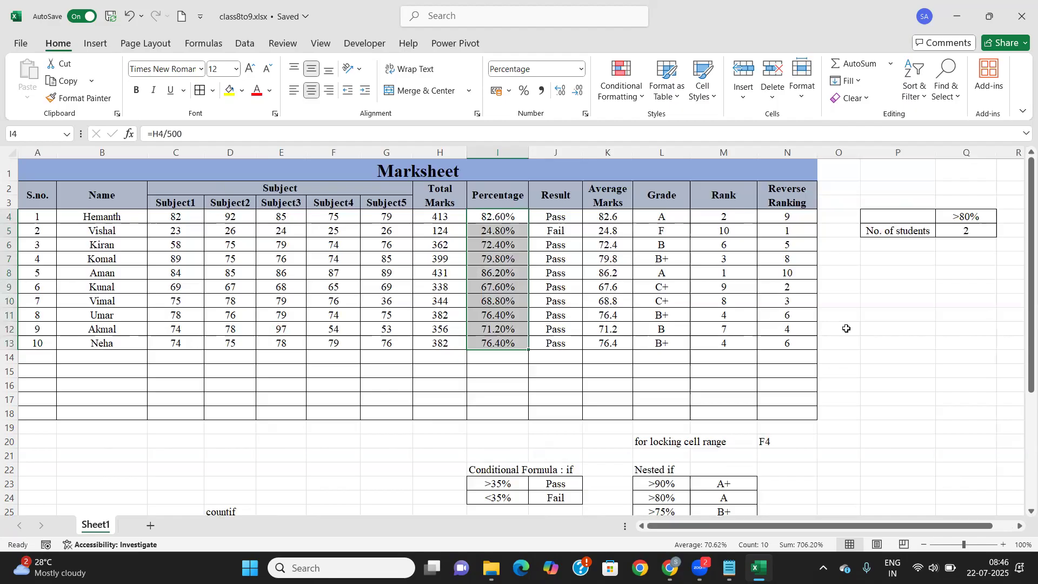
pyautogui.click(951, 233)
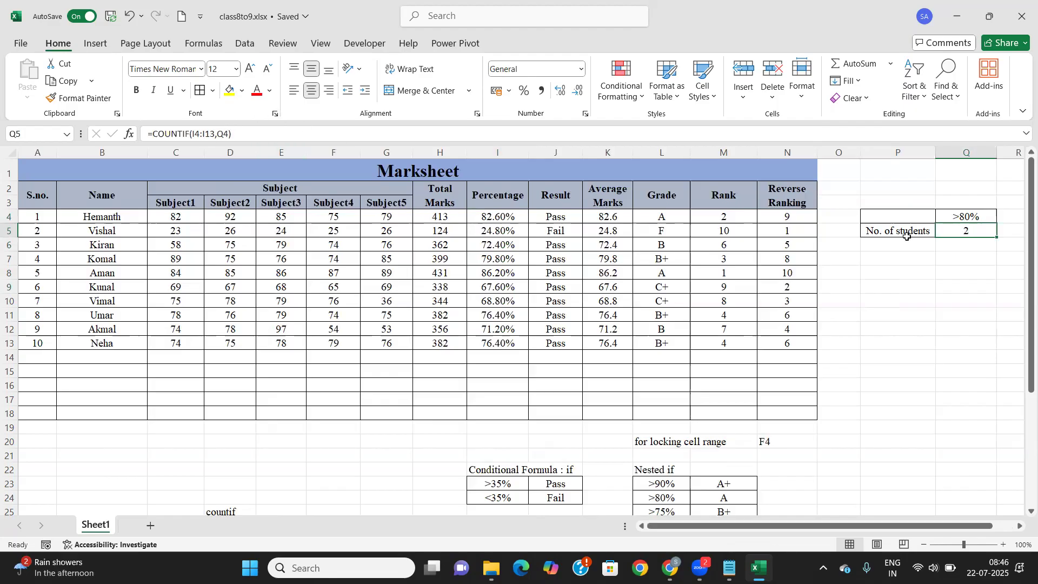
# Enter the >85% threshold heading in R4
pyautogui.moveTo(845, 526); pyautogui.dragTo(945, 522)
pyautogui.click(982, 219)
pyautogui.write('>85%')
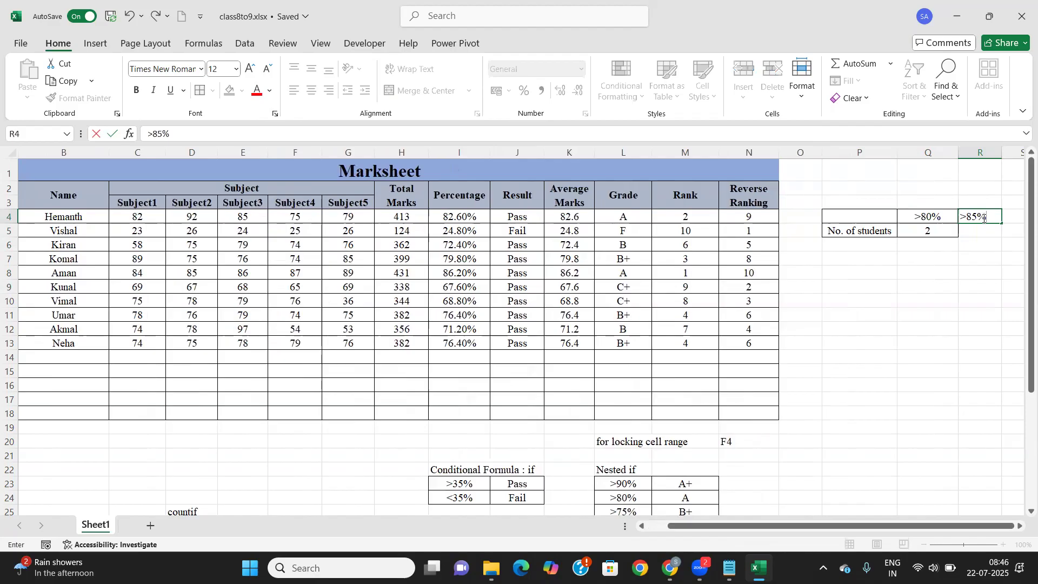
pyautogui.click(935, 231)
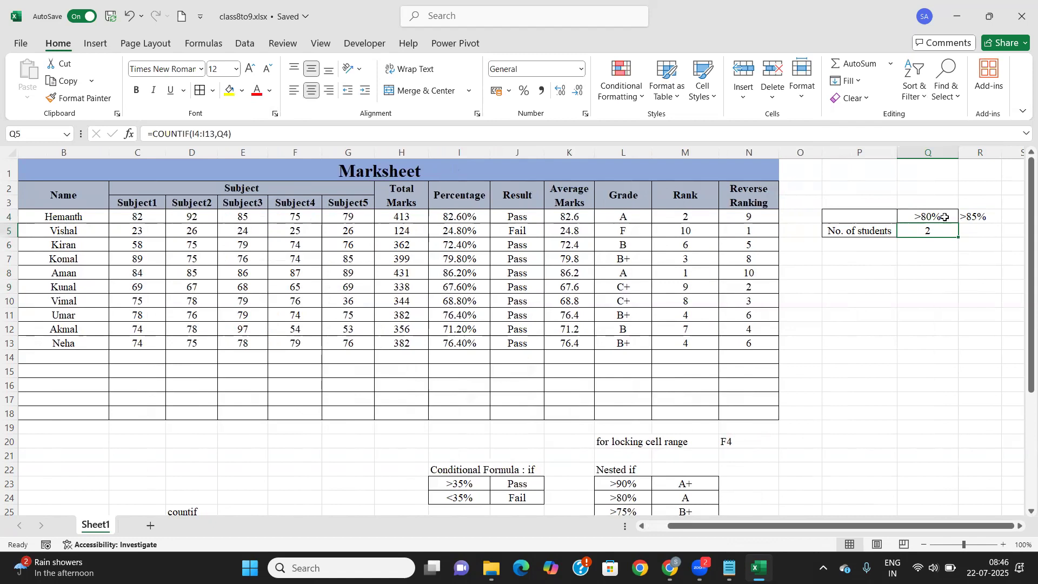
# Copy the >80% column's formatting to R4 with Format Painter and widen column R
pyautogui.moveTo(946, 217); pyautogui.dragTo(935, 246)
pyautogui.click(81, 98)
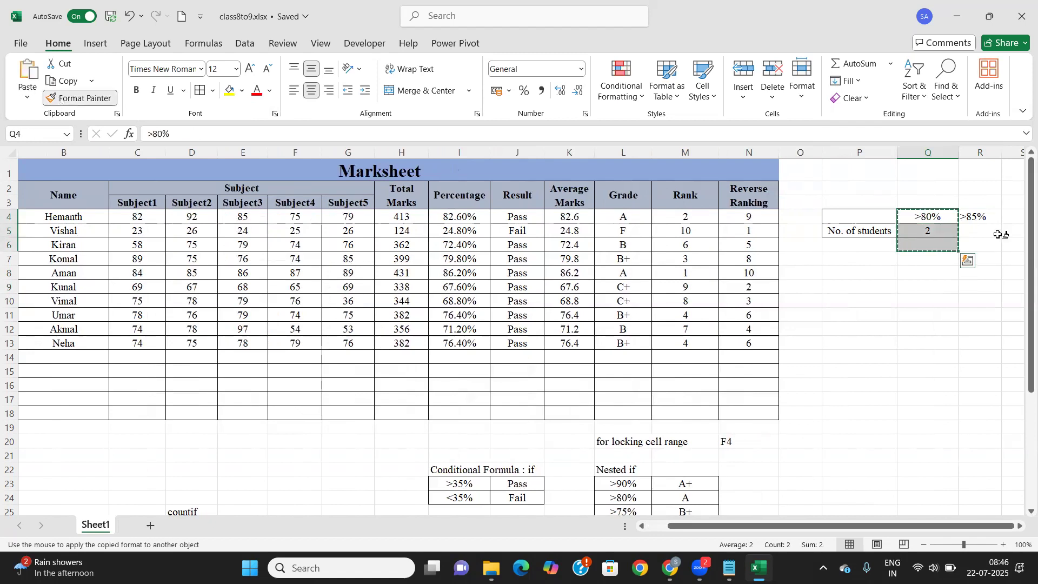
pyautogui.click(977, 218)
pyautogui.click(927, 227)
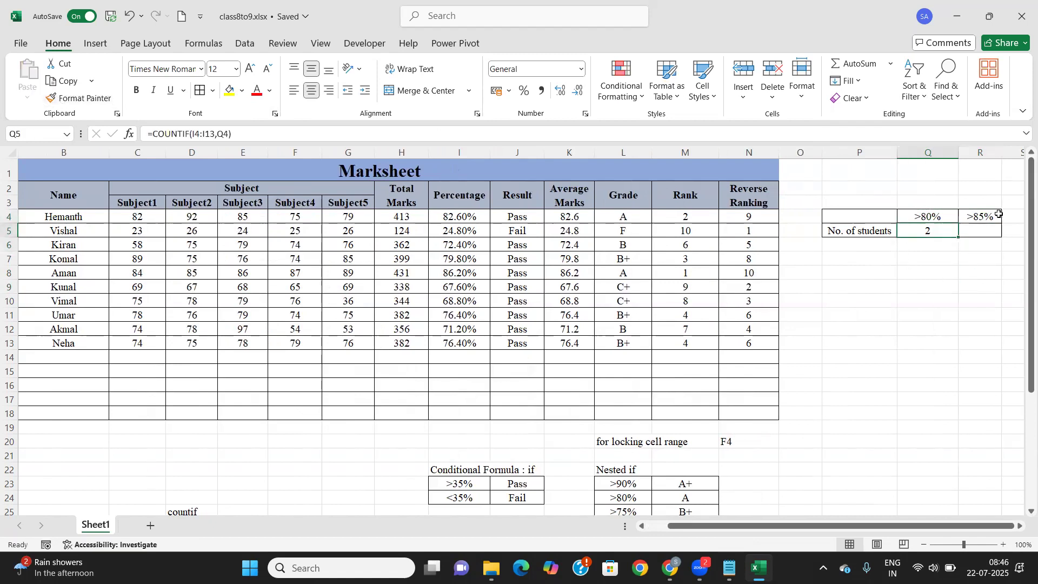
pyautogui.moveTo(1003, 153); pyautogui.dragTo(1014, 153)
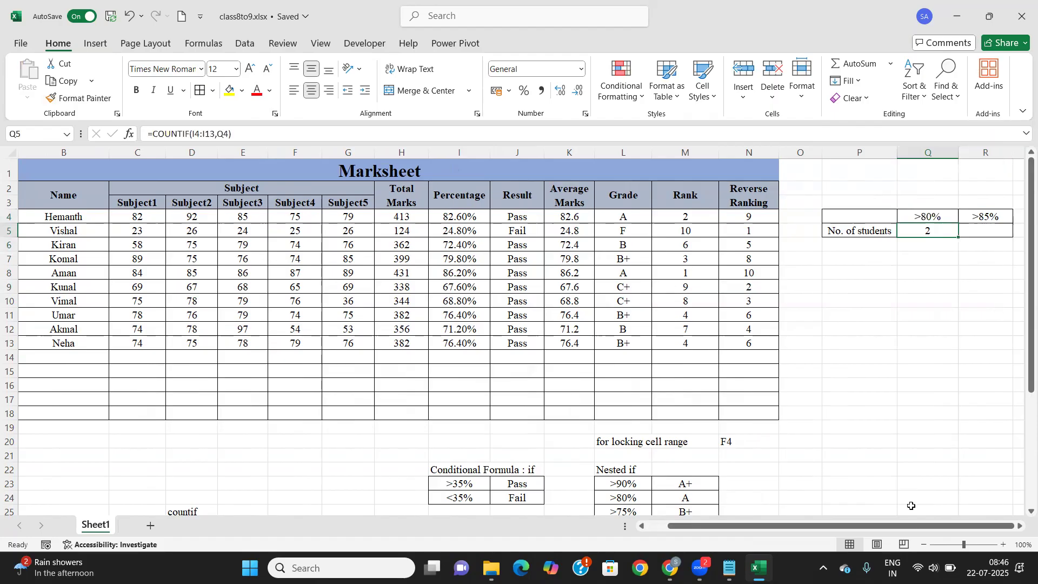
pyautogui.click(1021, 526)
pyautogui.click(1021, 526)
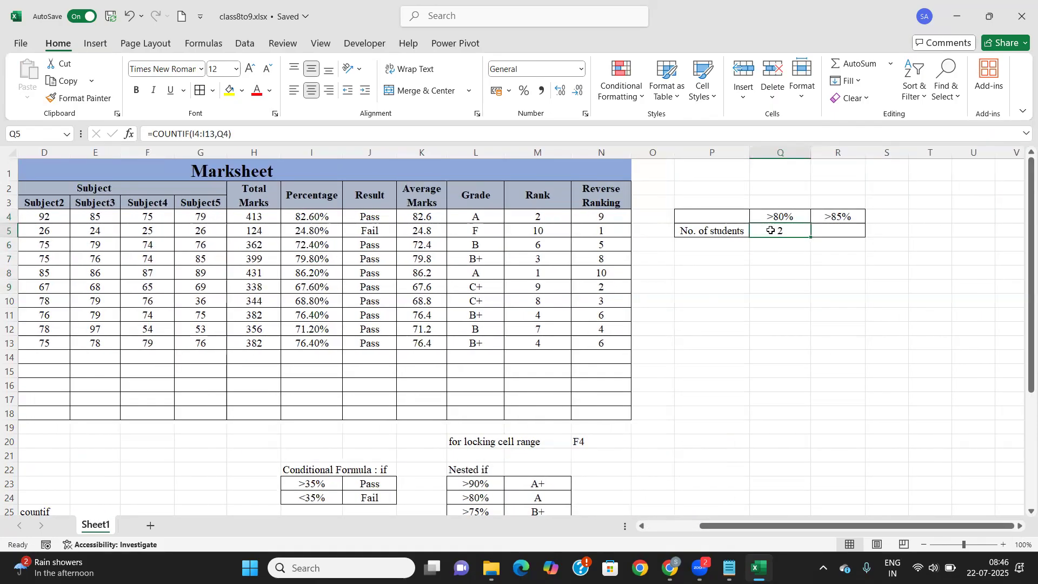
# Enter =COUNTIF($I$4:$I$13,Q4) in Q5, locking the Percentage range as absolute
pyautogui.write('=')
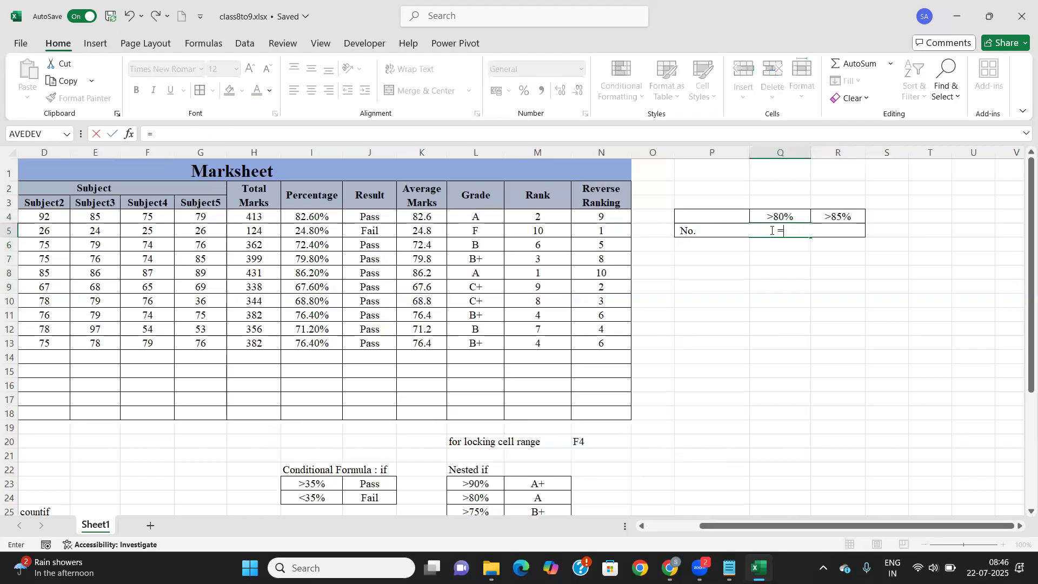
pyautogui.write('coun')
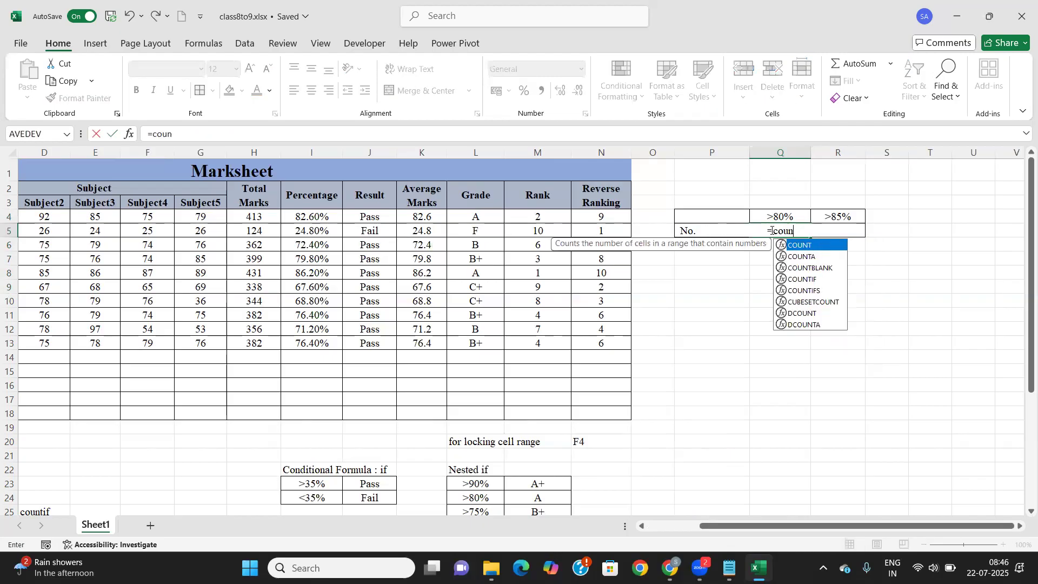
pyautogui.write('tif')
pyautogui.press('Tab')
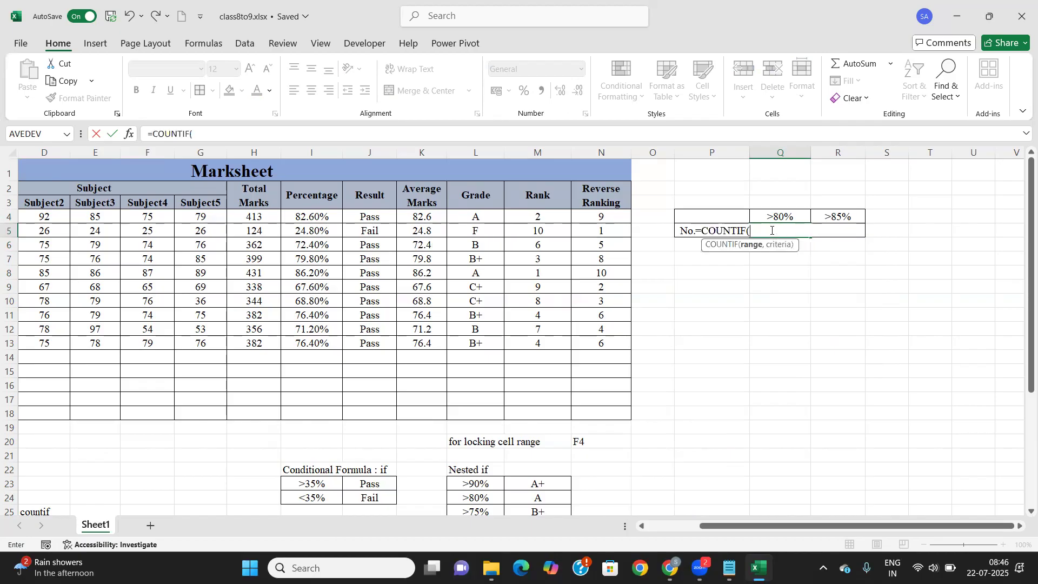
pyautogui.moveTo(292, 216); pyautogui.dragTo(302, 341)
pyautogui.press('F4')
pyautogui.write(',')
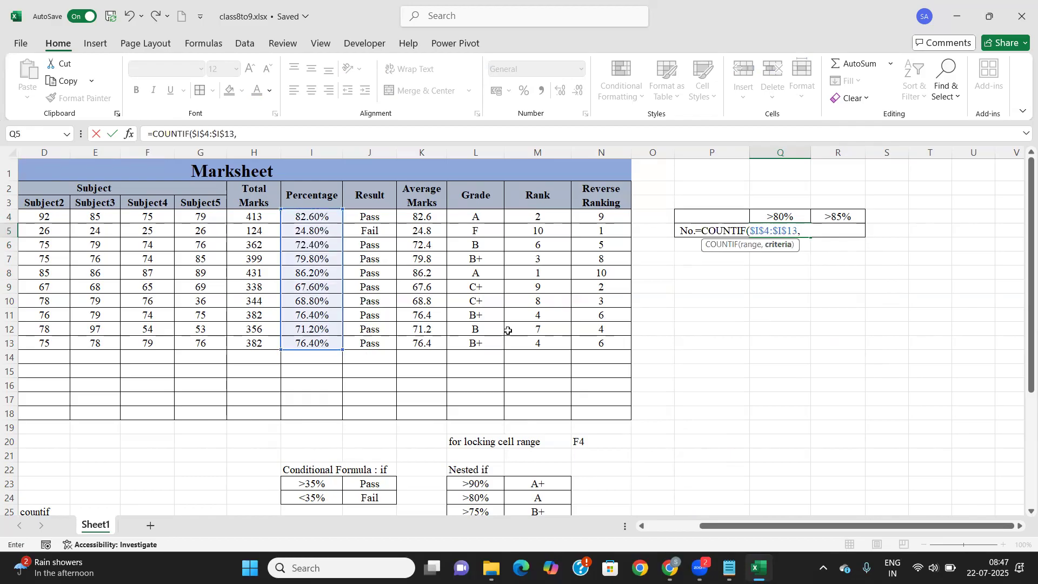
pyautogui.click(785, 217)
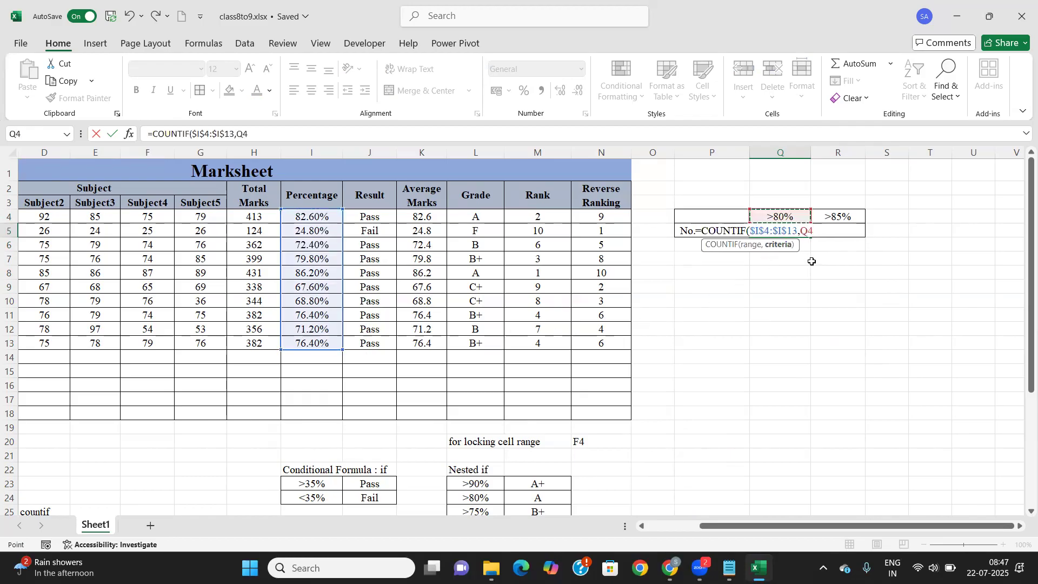
pyautogui.write(')')
pyautogui.press('Return')
# Fill the count formula across to R5, giving 1 student above 85%, and compare both formulas
pyautogui.click(788, 232)
pyautogui.moveTo(810, 239); pyautogui.dragTo(844, 240)
pyautogui.click(835, 229)
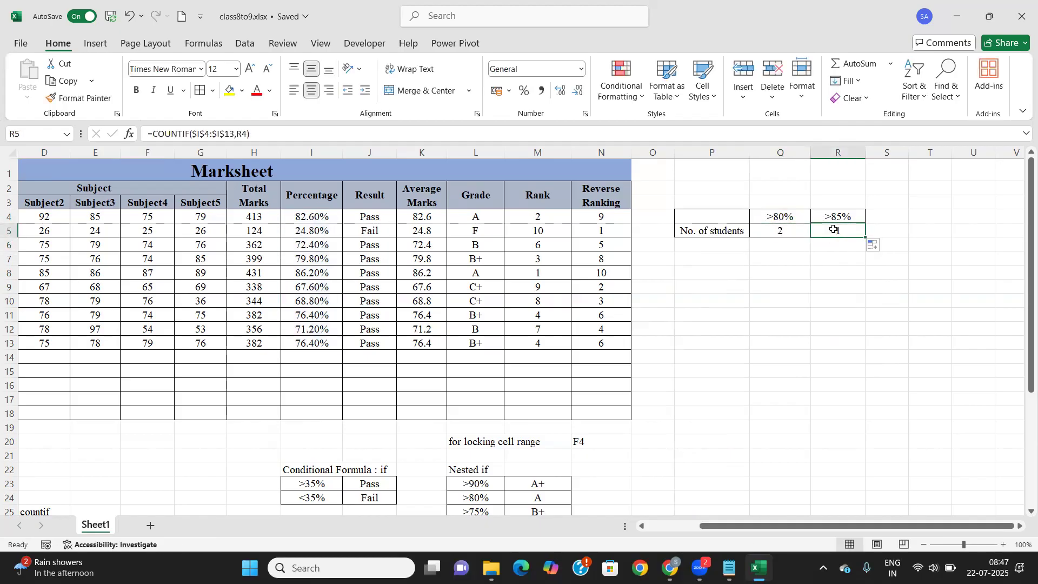
pyautogui.click(762, 232)
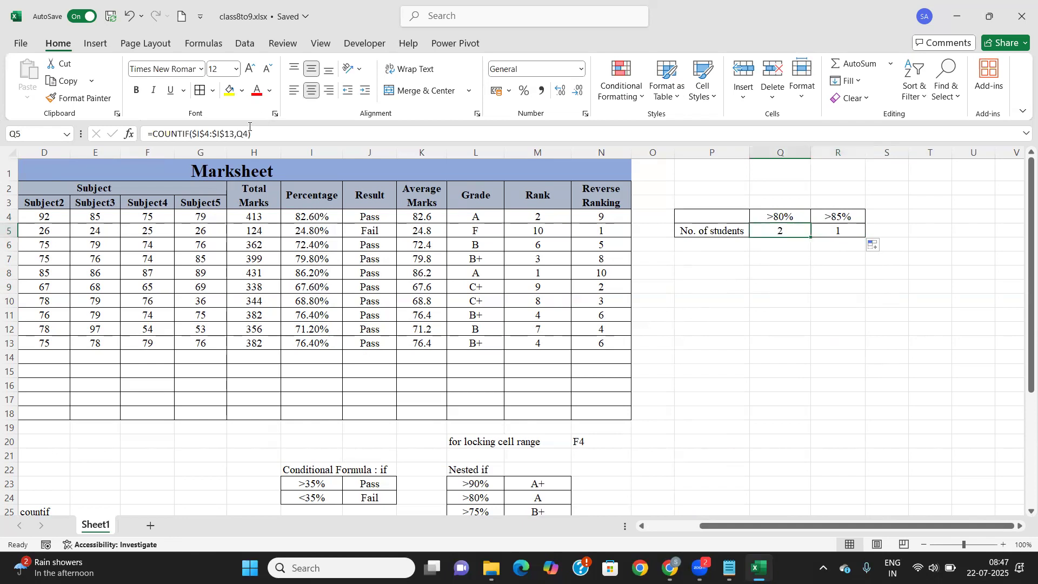
pyautogui.click(831, 230)
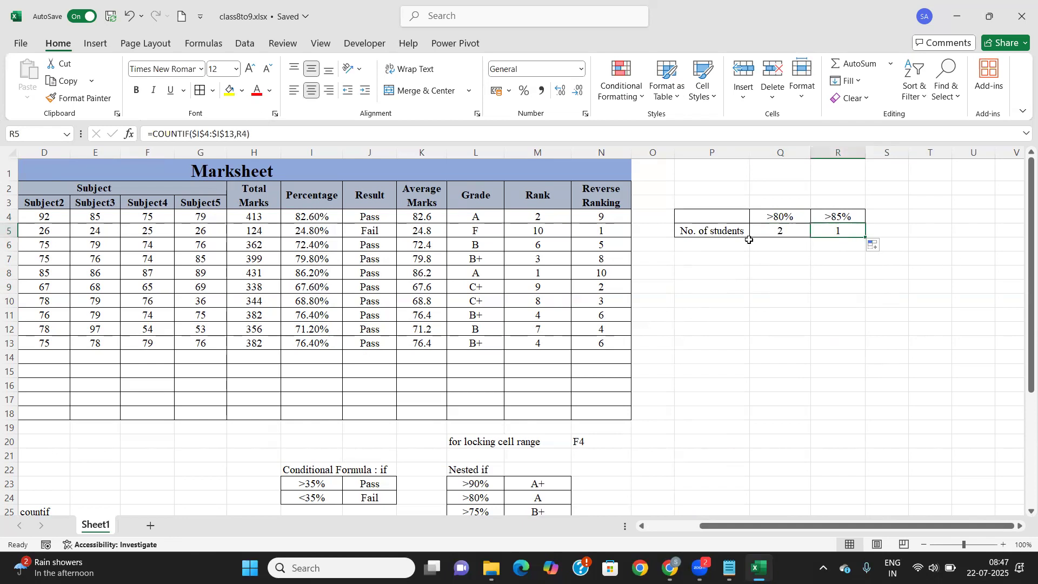
pyautogui.click(796, 226)
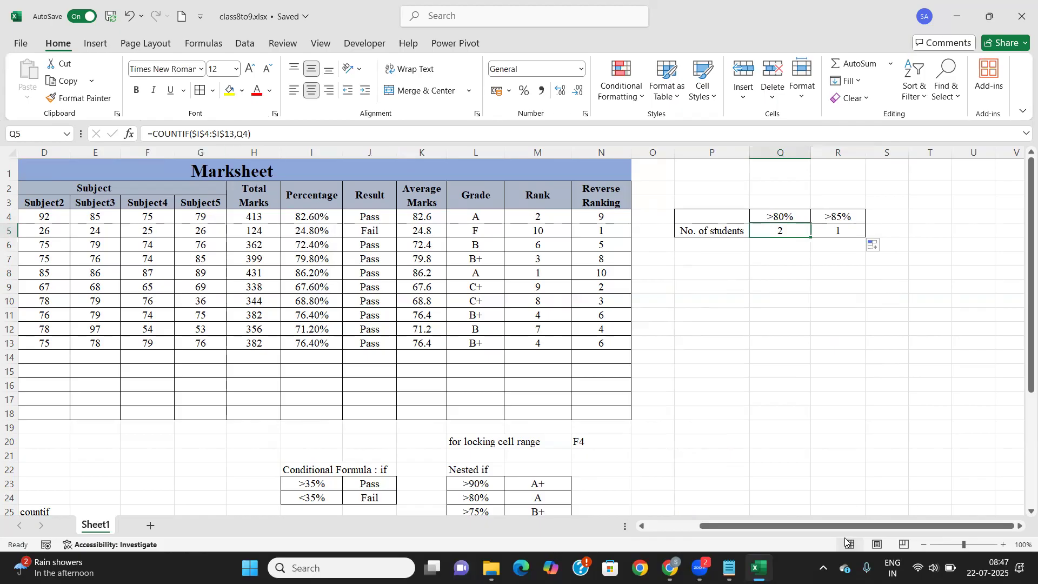
# Type a ten-digit phone number into C21 and widen column C so it isn't shown in scientific notation
pyautogui.moveTo(847, 531); pyautogui.dragTo(742, 527)
pyautogui.click(608, 510)
pyautogui.scroll(-2, 292, 411)
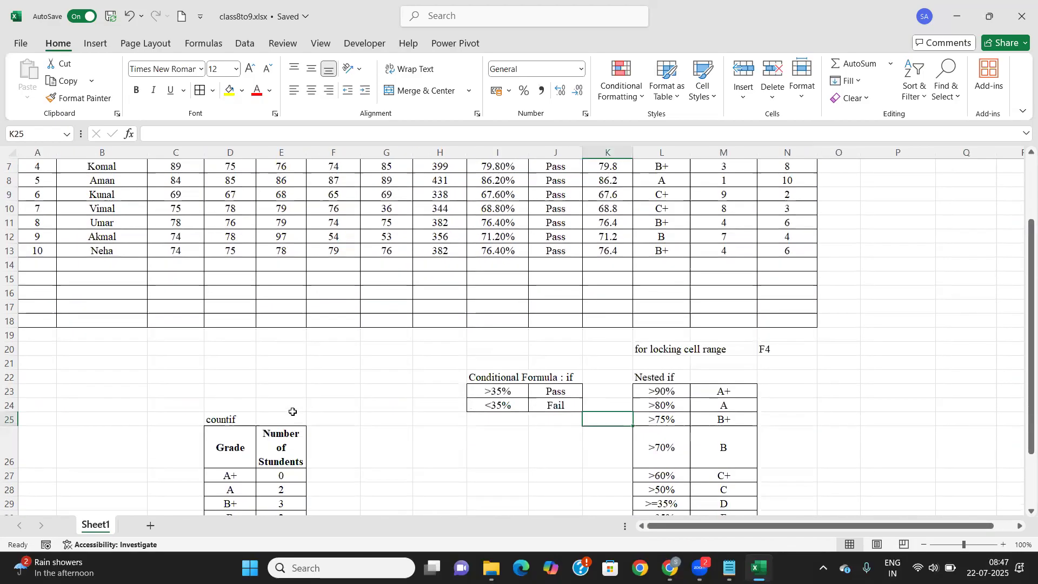
pyautogui.scroll(-1, 293, 412)
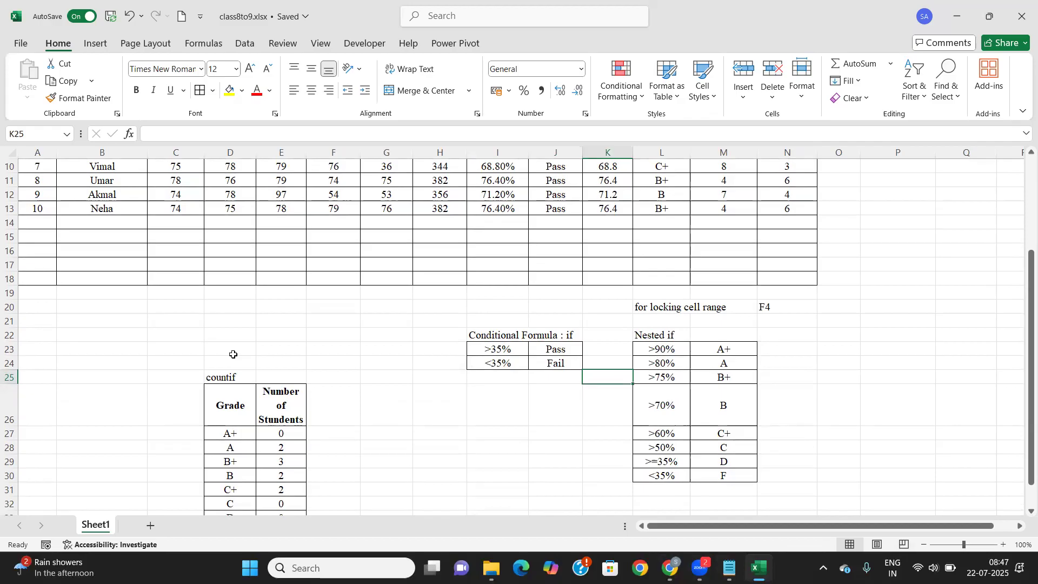
pyautogui.click(172, 323)
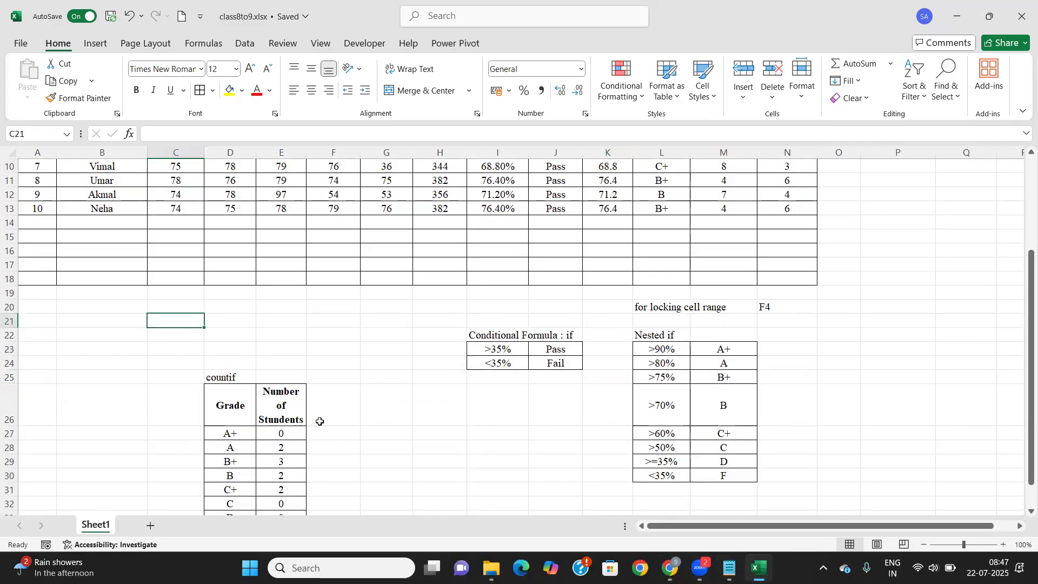
pyautogui.write('What')
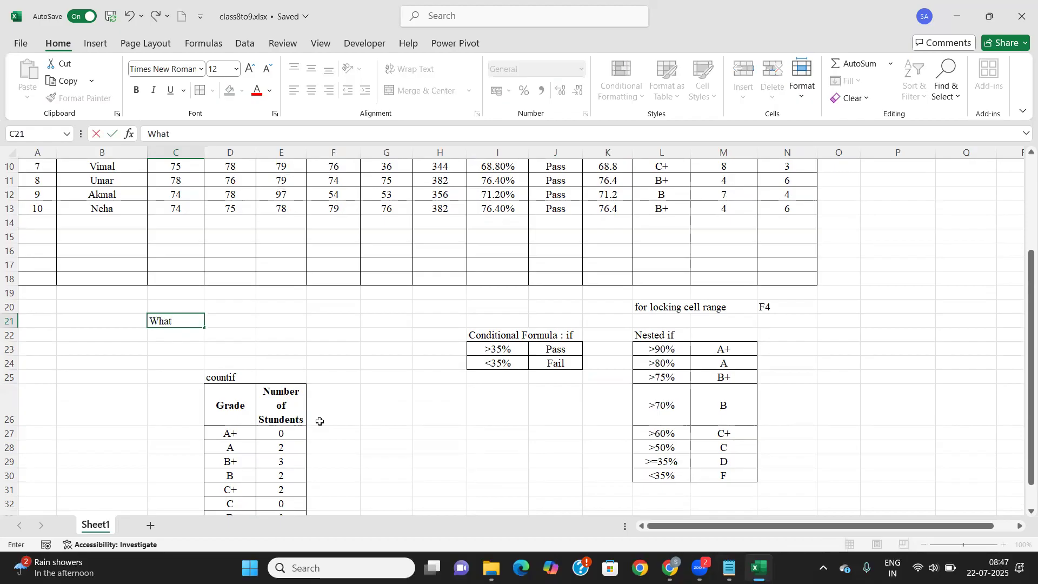
pyautogui.press('BackSpace')
pyautogui.press('BackSpace')
pyautogui.press('BackSpace')
pyautogui.click(264, 357)
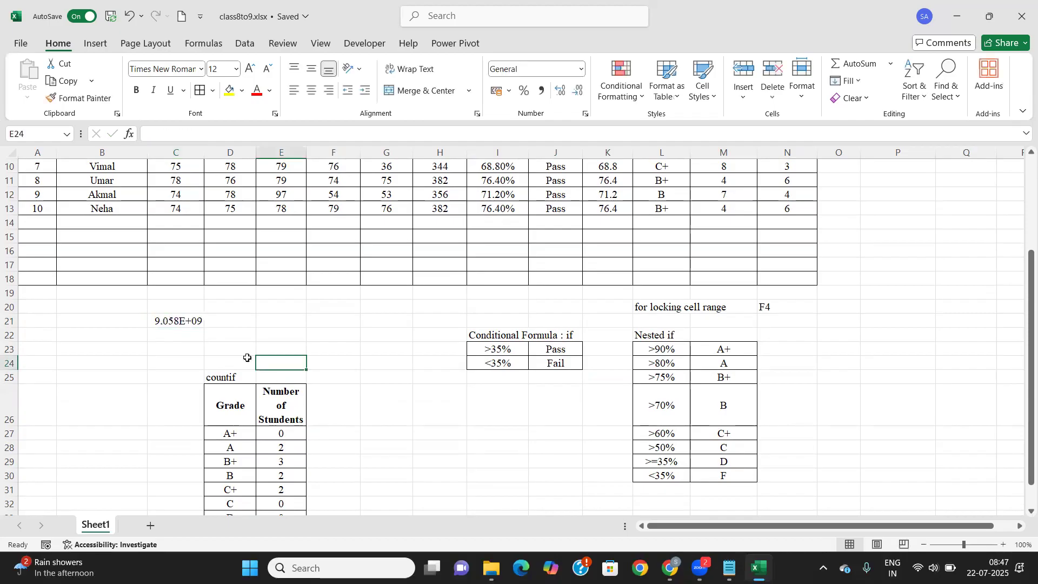
pyautogui.click(174, 331)
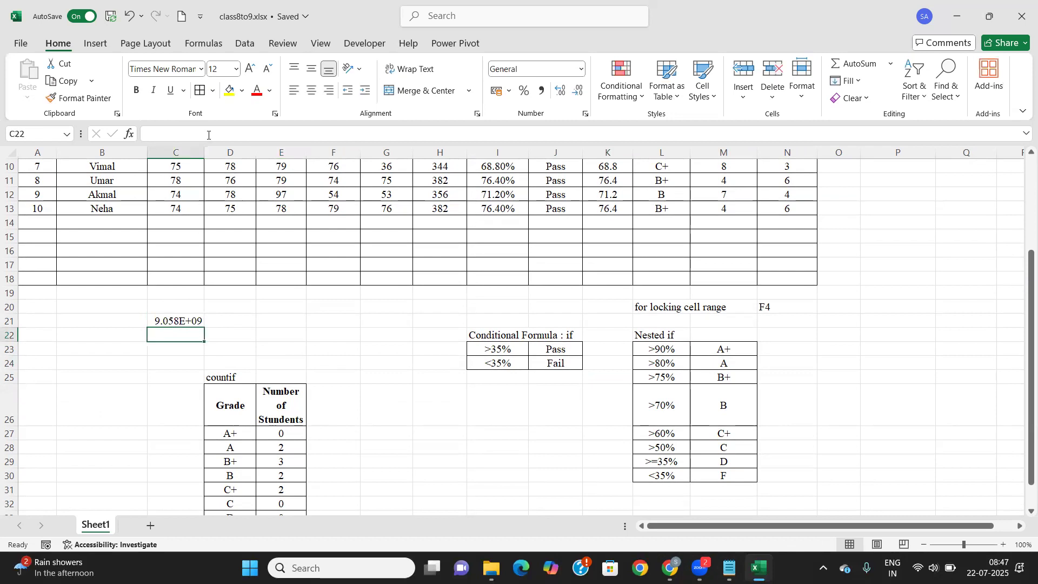
pyautogui.moveTo(206, 150); pyautogui.dragTo(224, 150)
pyautogui.click(201, 320)
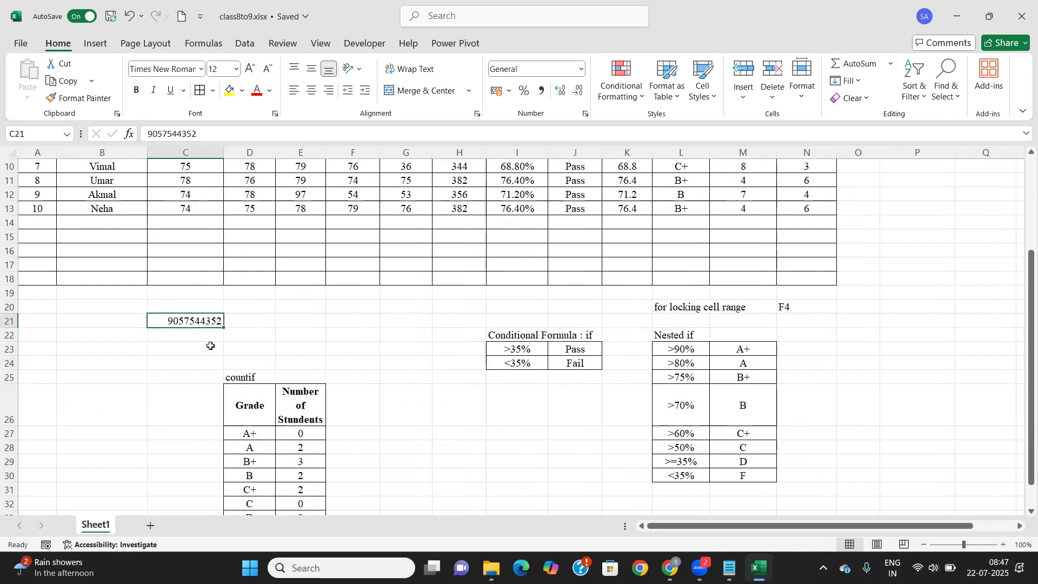
pyautogui.scroll(3, 415, 341)
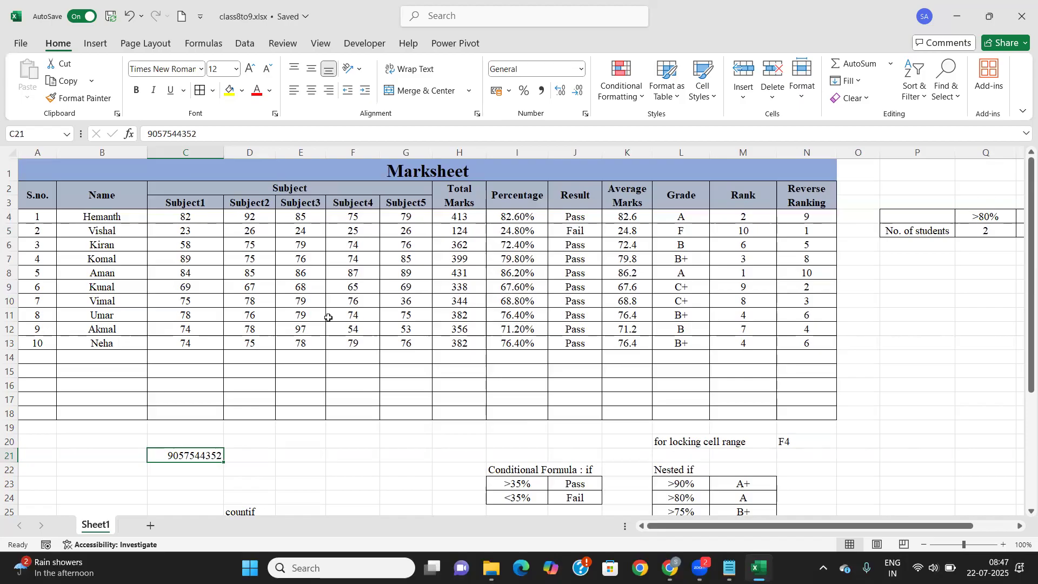
pyautogui.scroll(-2, 329, 321)
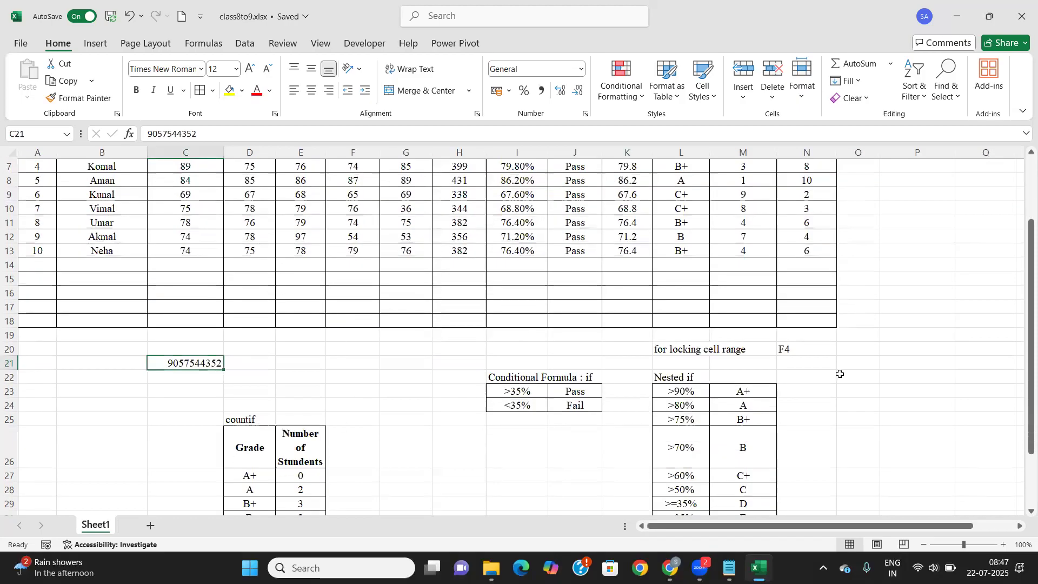
pyautogui.scroll(2, 842, 360)
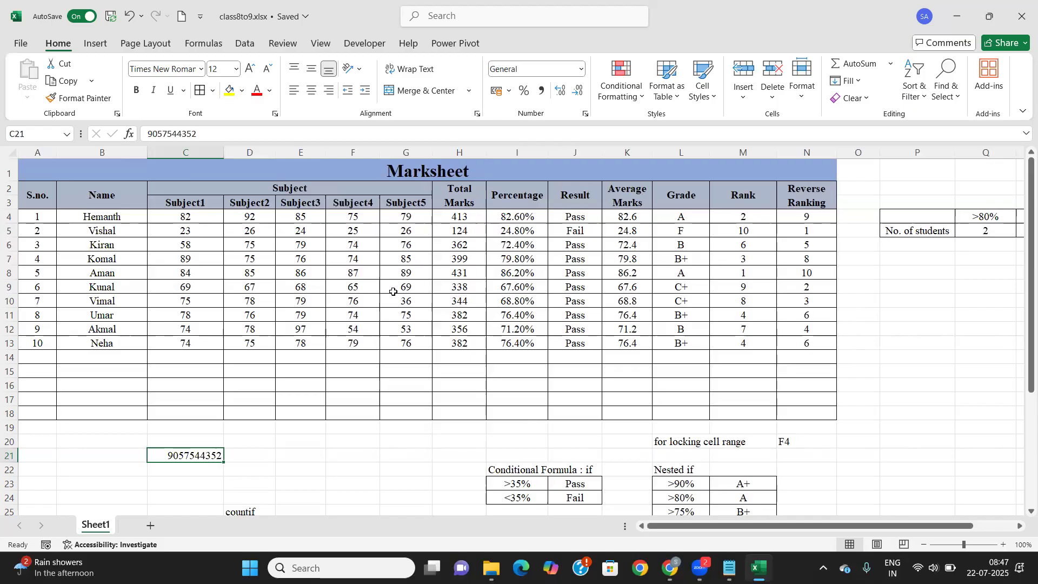
pyautogui.scroll(-1, 393, 292)
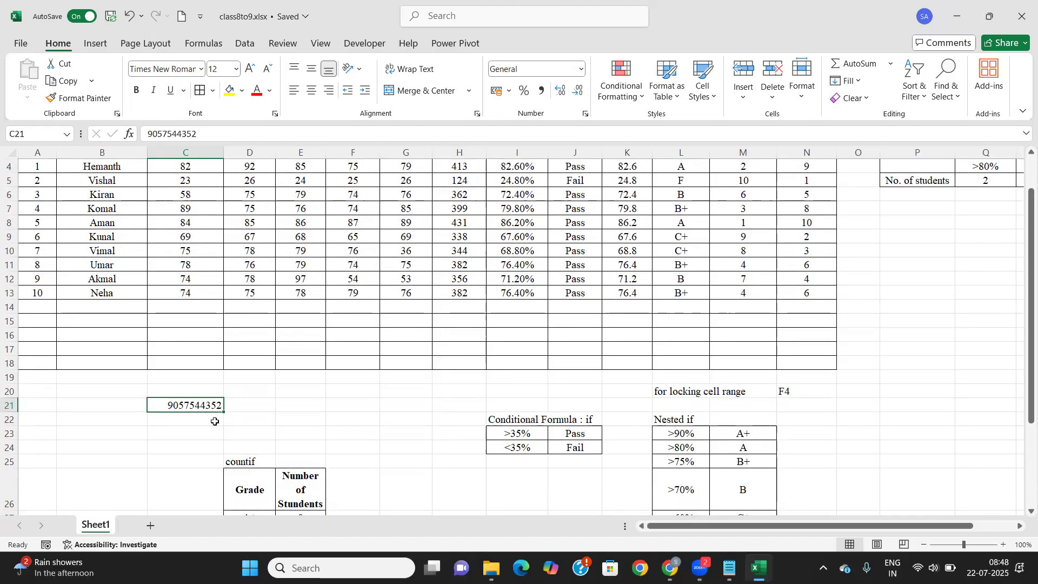
pyautogui.scroll(1, 234, 427)
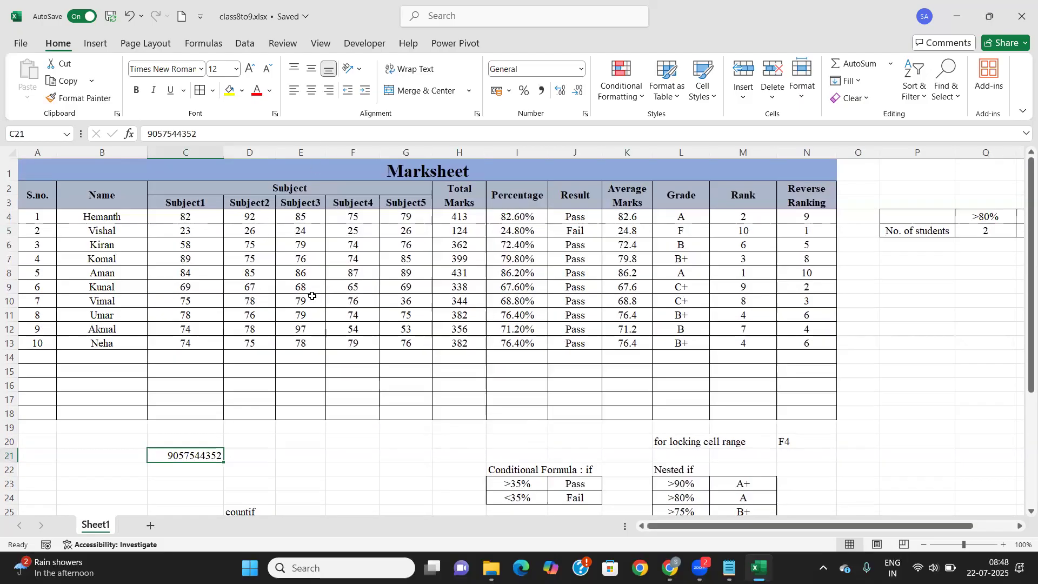
pyautogui.scroll(-2, 603, 421)
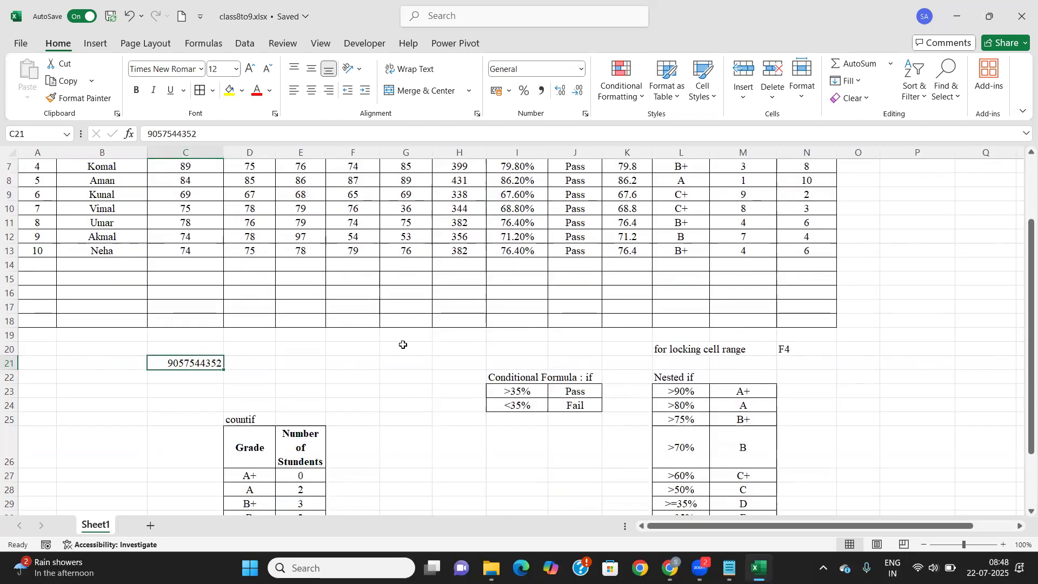
pyautogui.scroll(2, 403, 345)
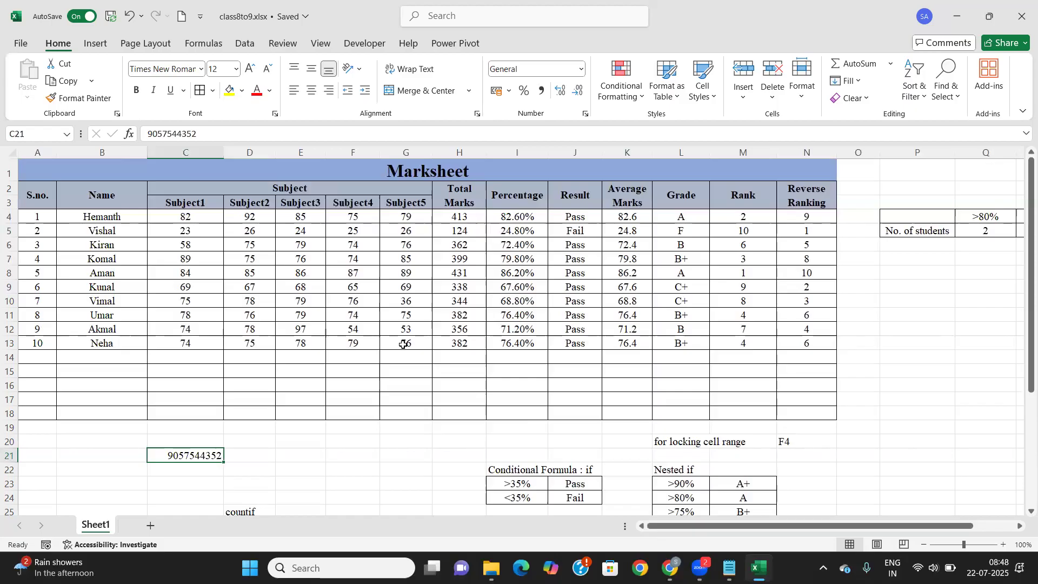